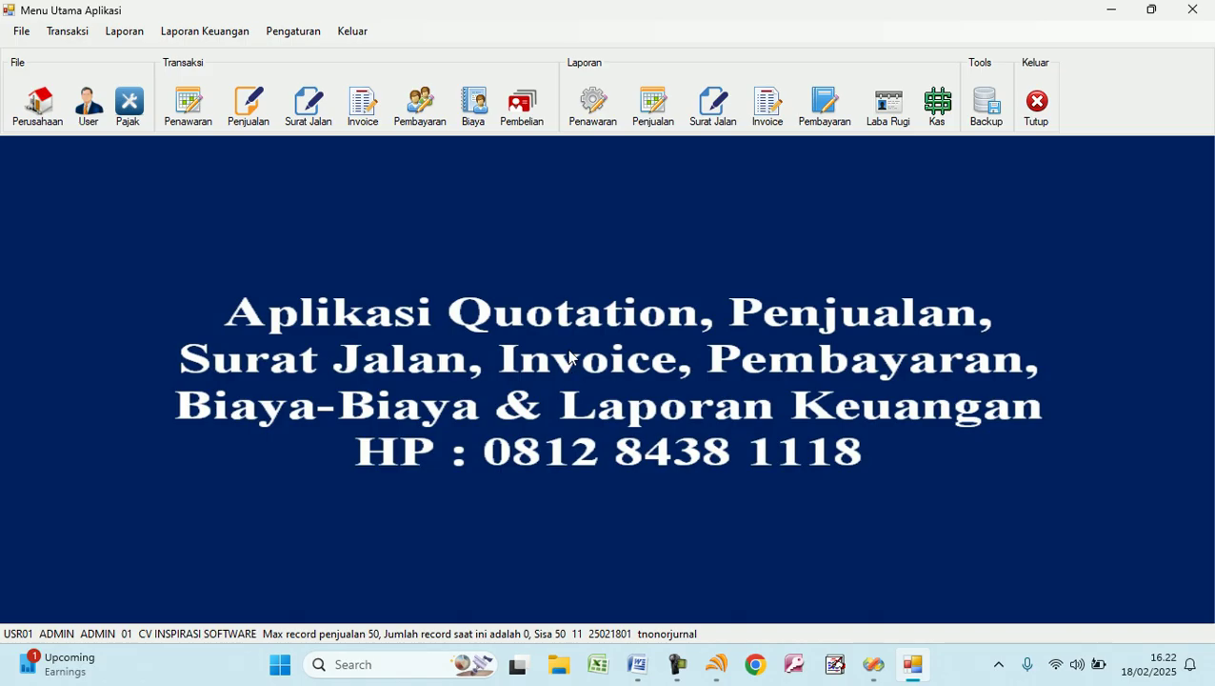
Inspect the company name and identity fields in Profil Perusahaan, then bring up Master User.
click(40, 107)
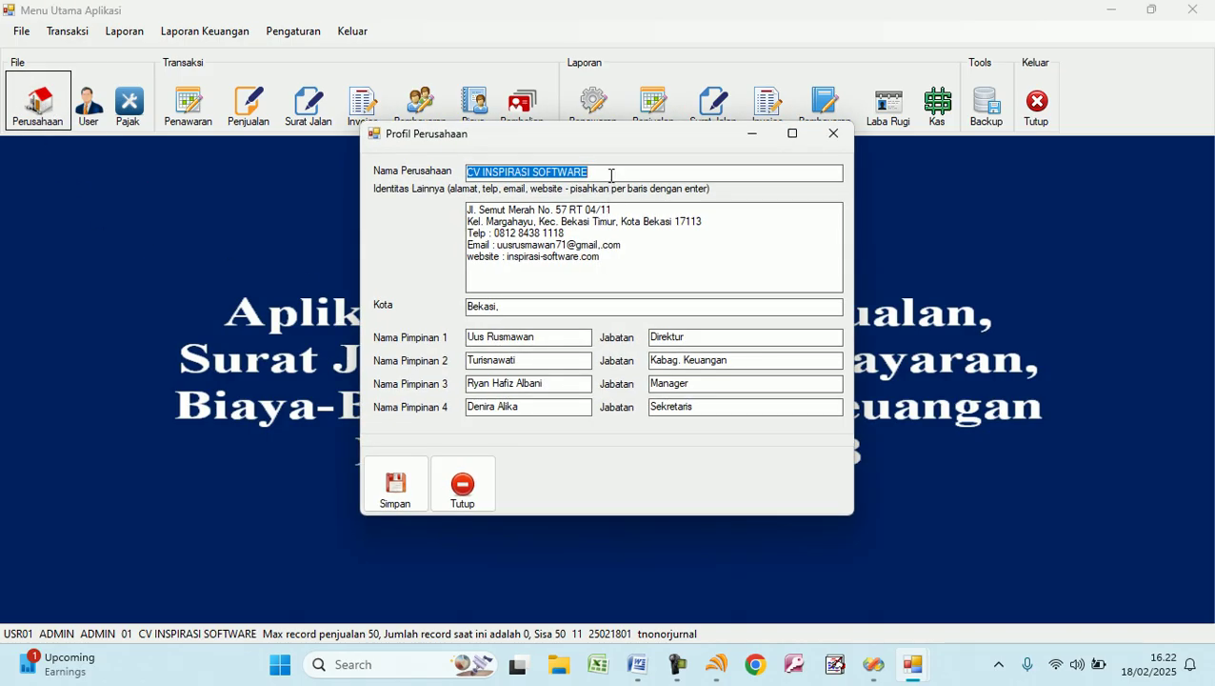
click(614, 173)
drag(615, 173, 423, 164)
drag(613, 257, 438, 212)
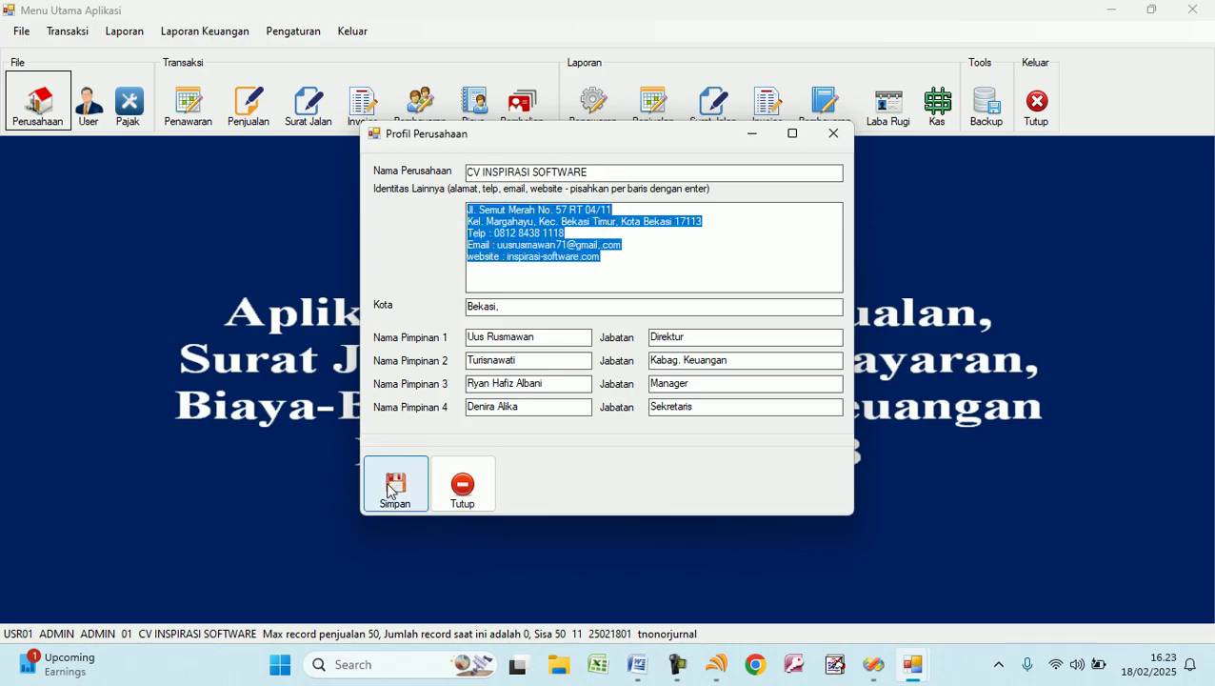
click(466, 490)
click(88, 103)
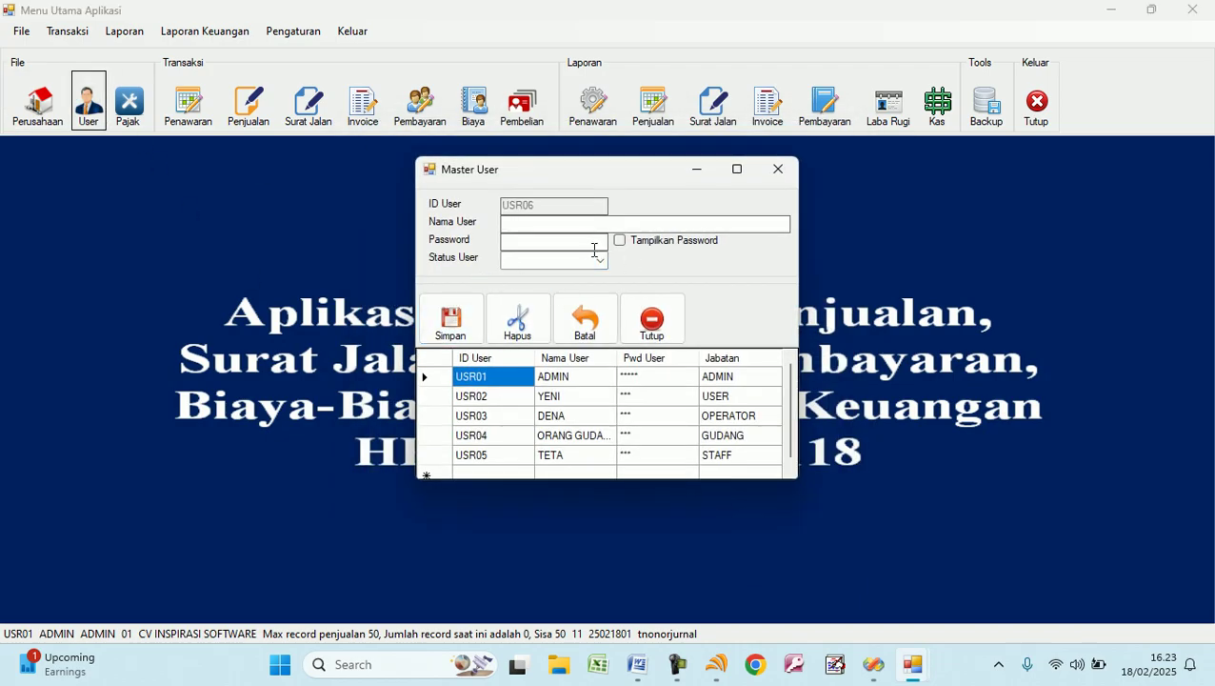
Load user USR02, toggle its password visibility, and clear the form for a new user.
click(515, 402)
click(620, 241)
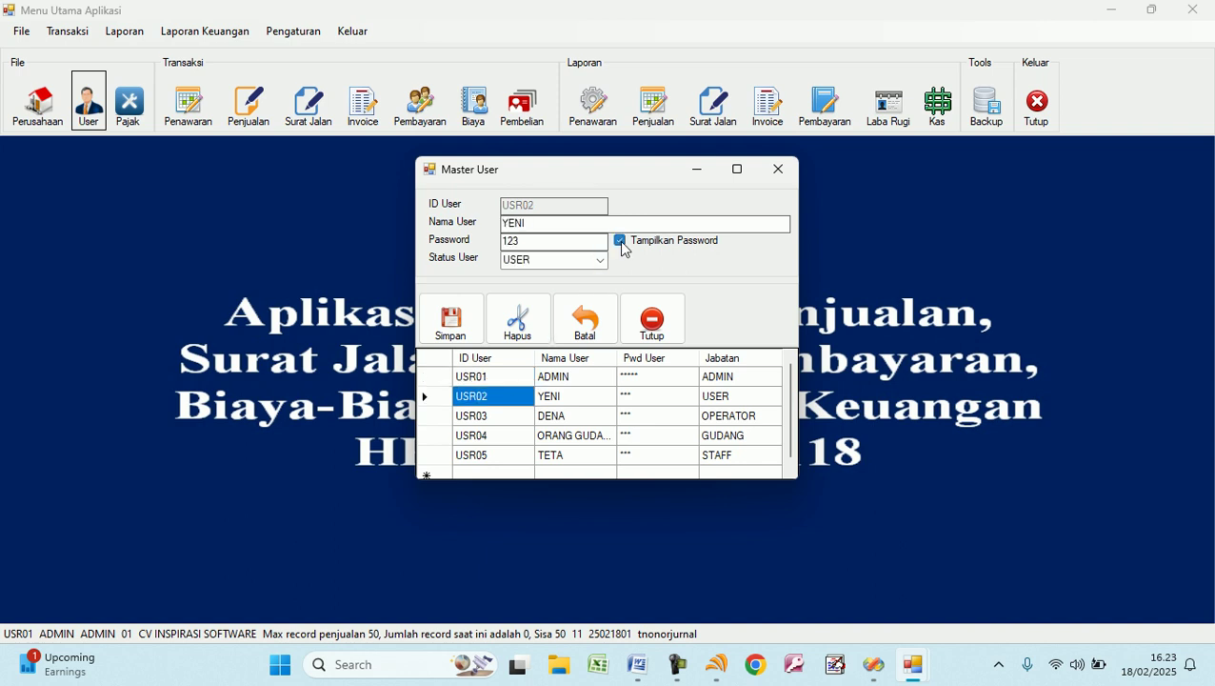
click(620, 242)
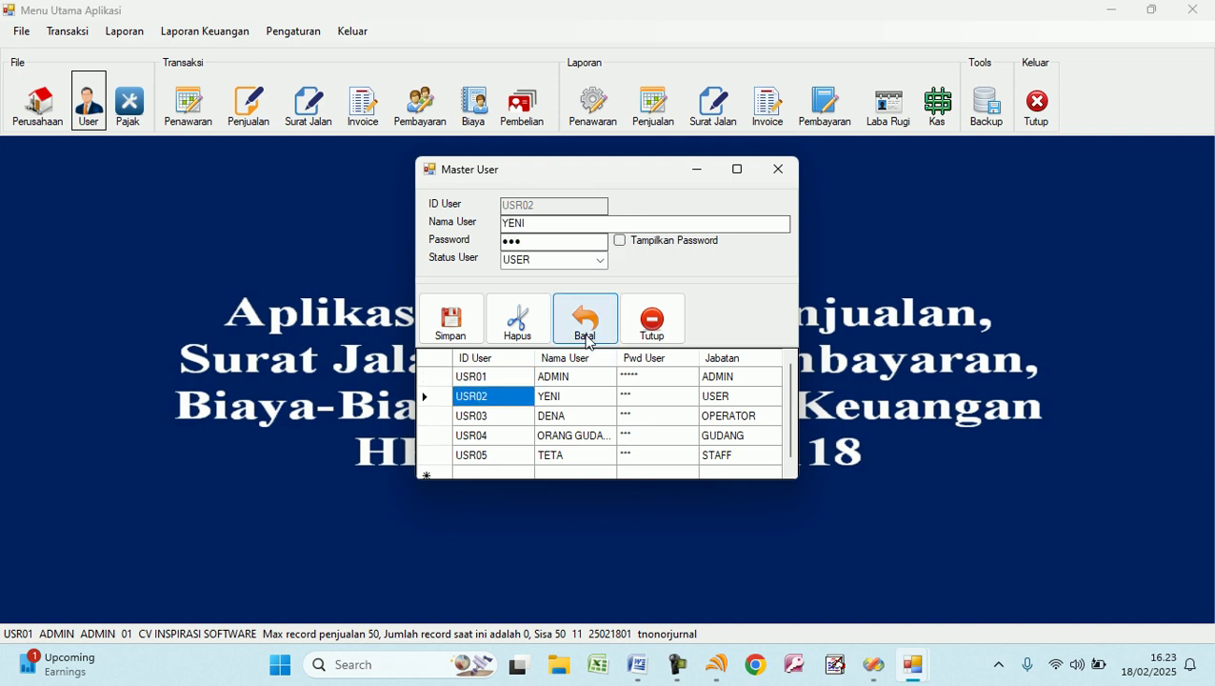
click(588, 338)
click(541, 242)
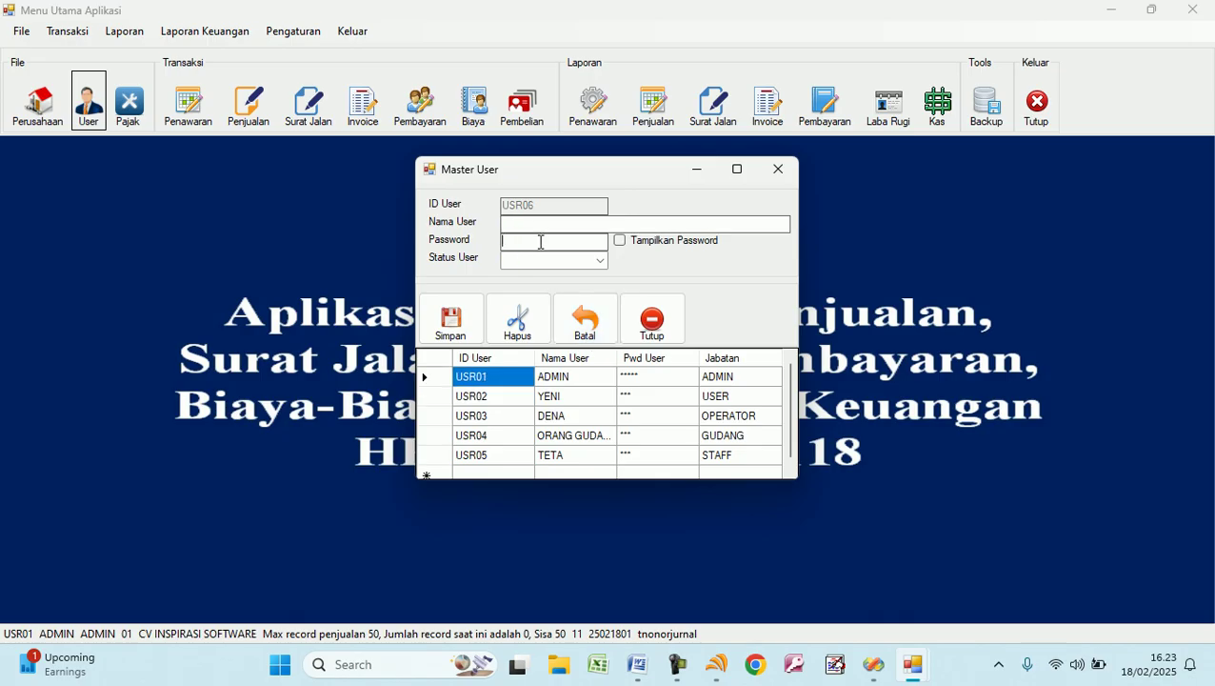
click(549, 259)
Browse users USR01–USR03, check the Status User options, and close Master User.
click(718, 379)
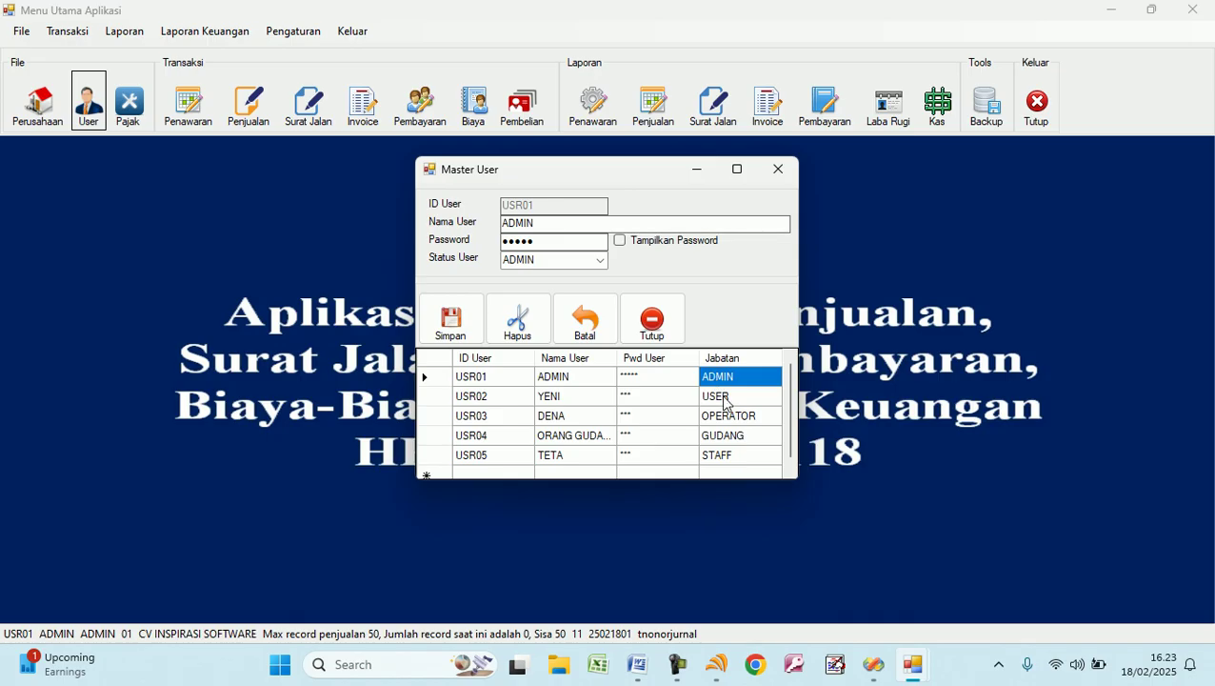
click(726, 404)
click(728, 417)
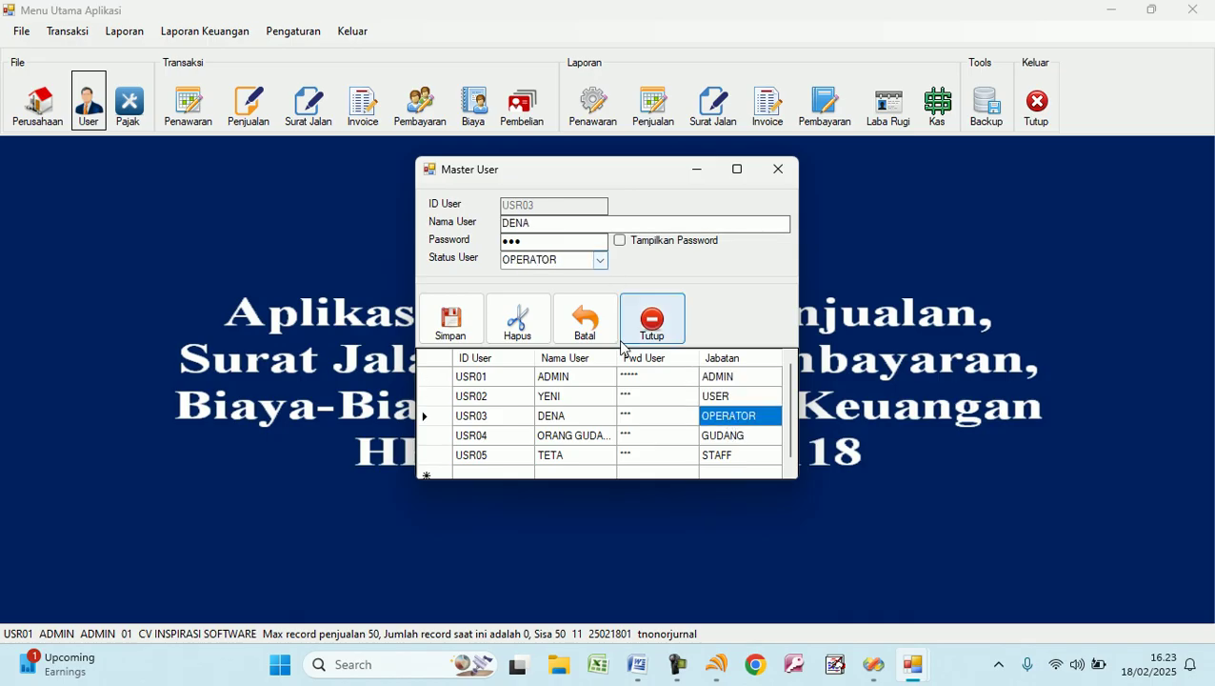
click(584, 322)
click(603, 261)
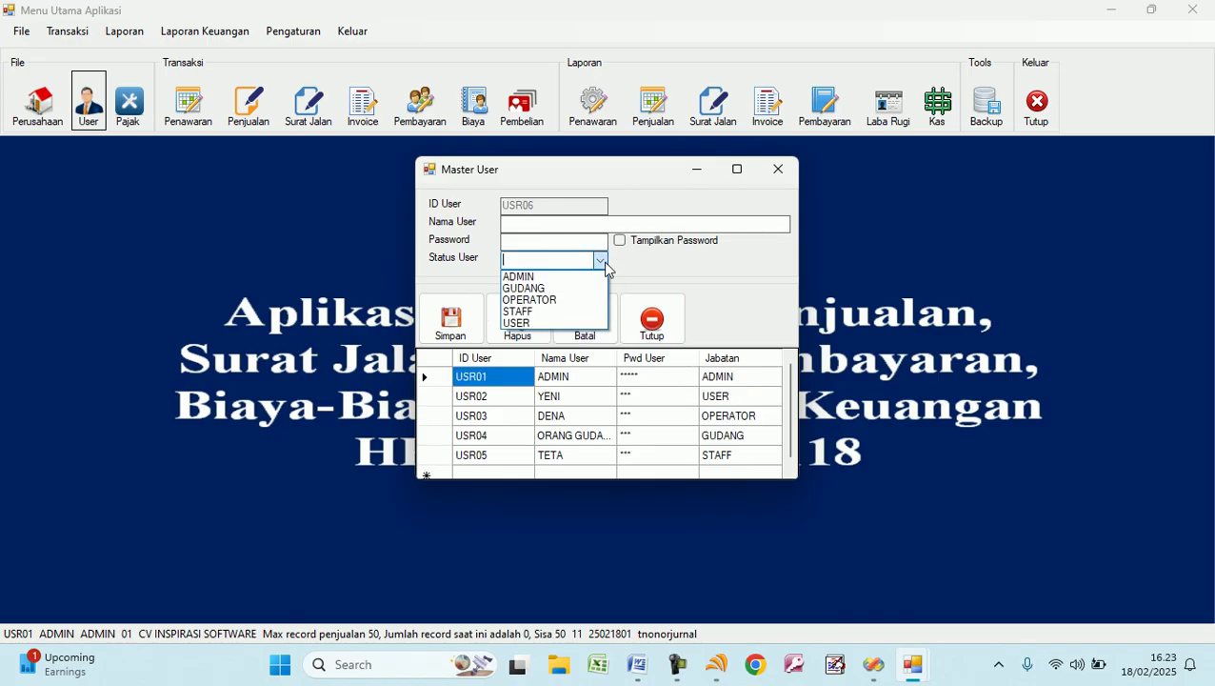
click(524, 260)
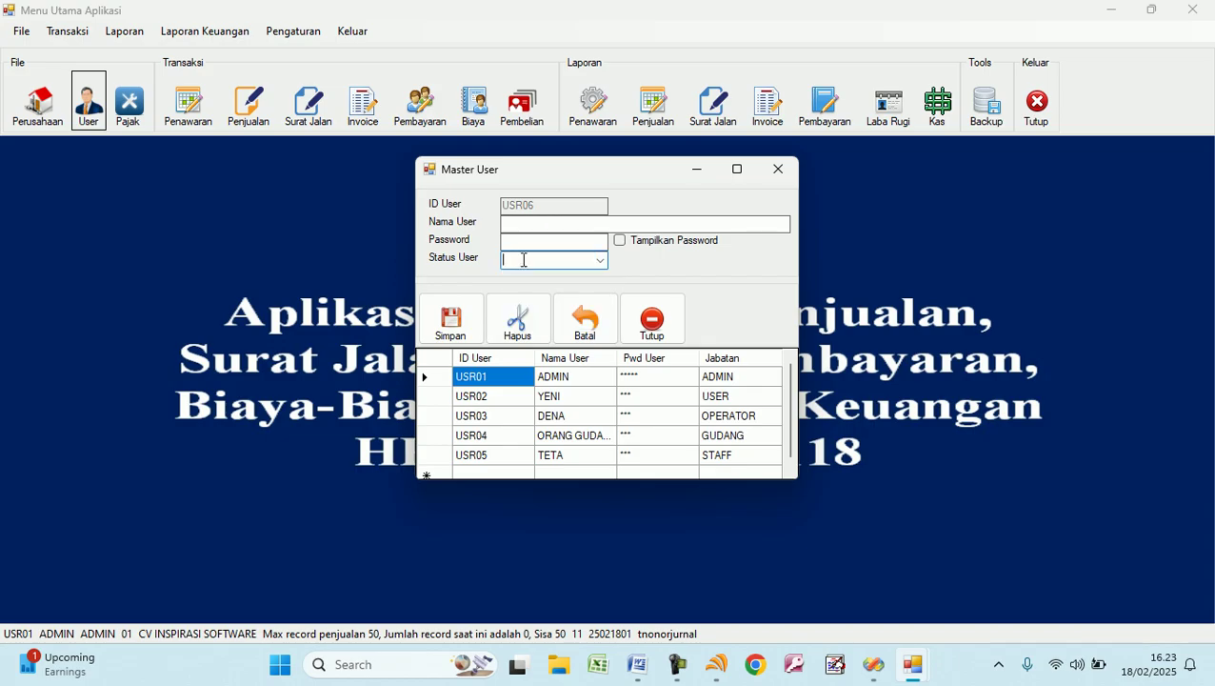
click(600, 262)
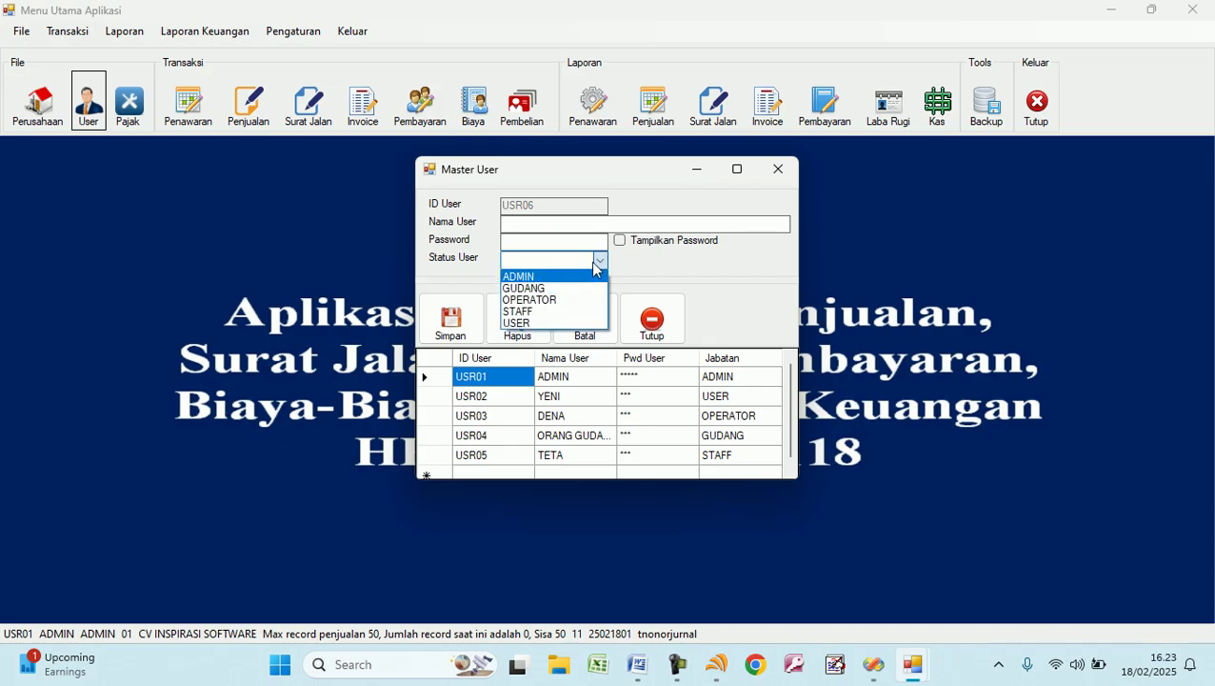
click(597, 264)
click(651, 320)
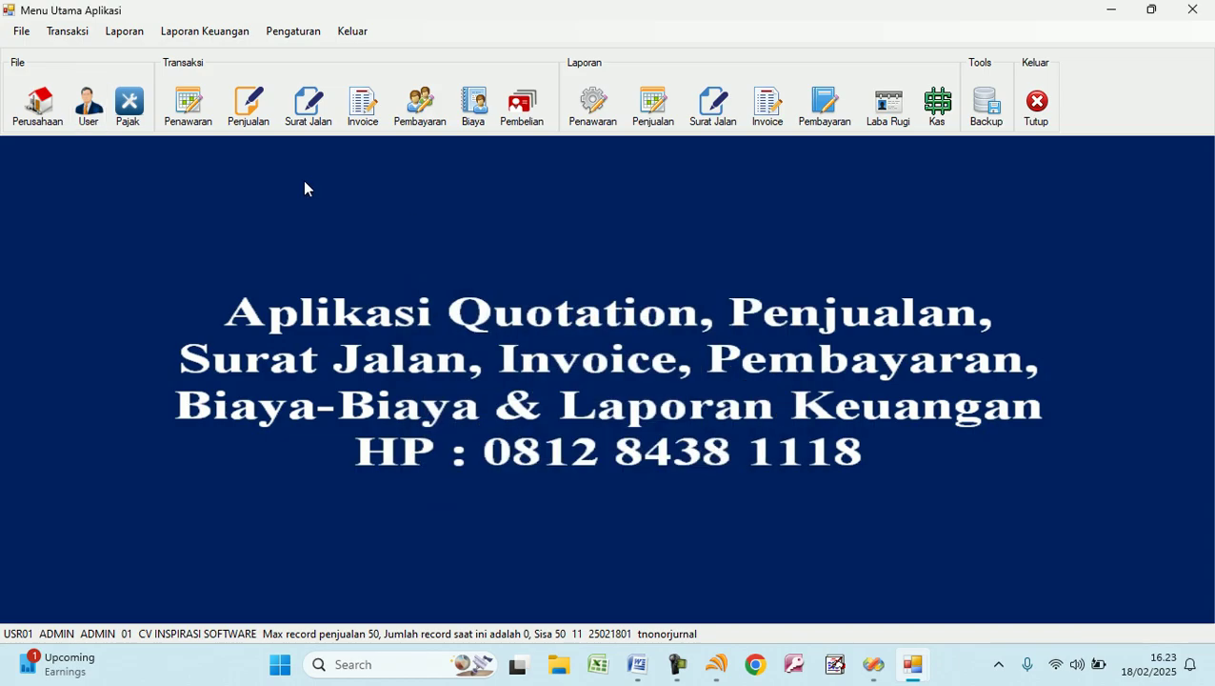
Save a 12% tax rate in the Pajak settings and return to the main menu.
click(129, 105)
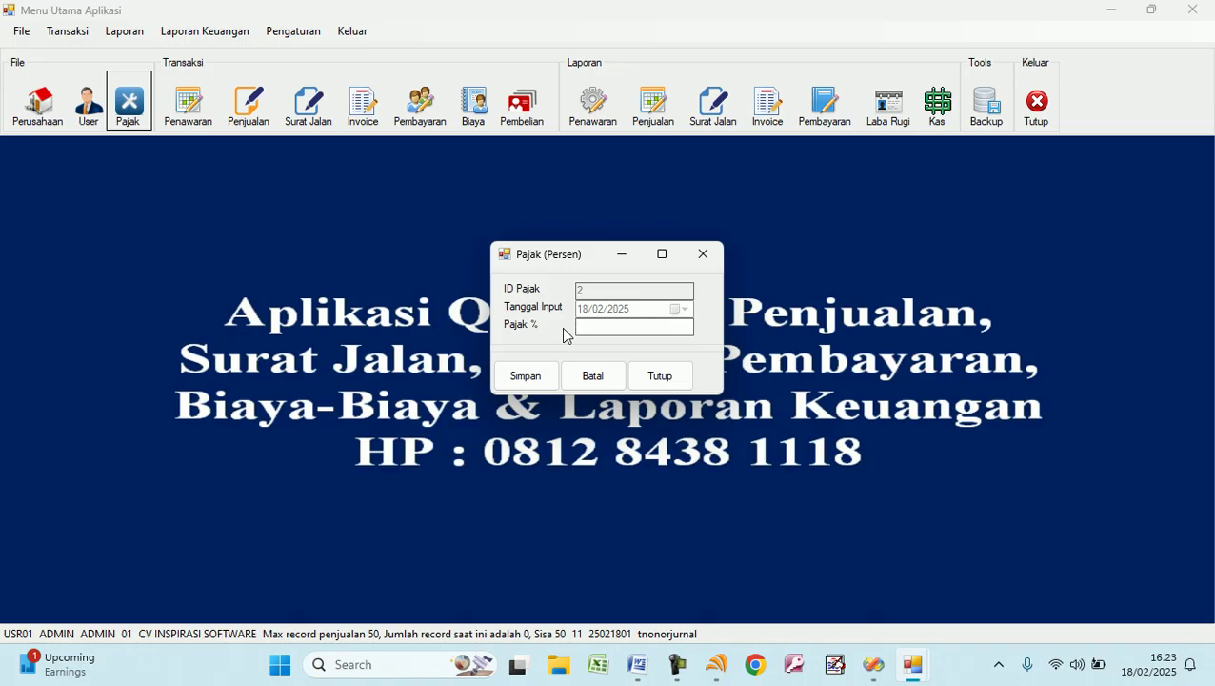
text(12)
click(526, 378)
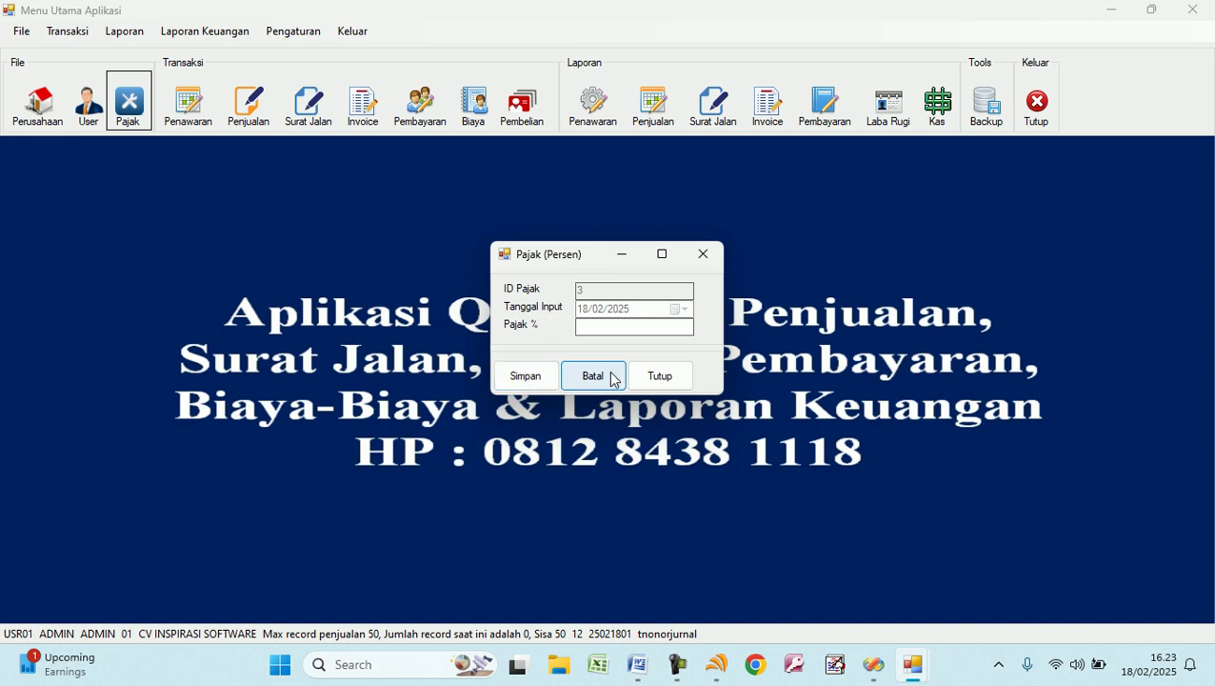
click(656, 378)
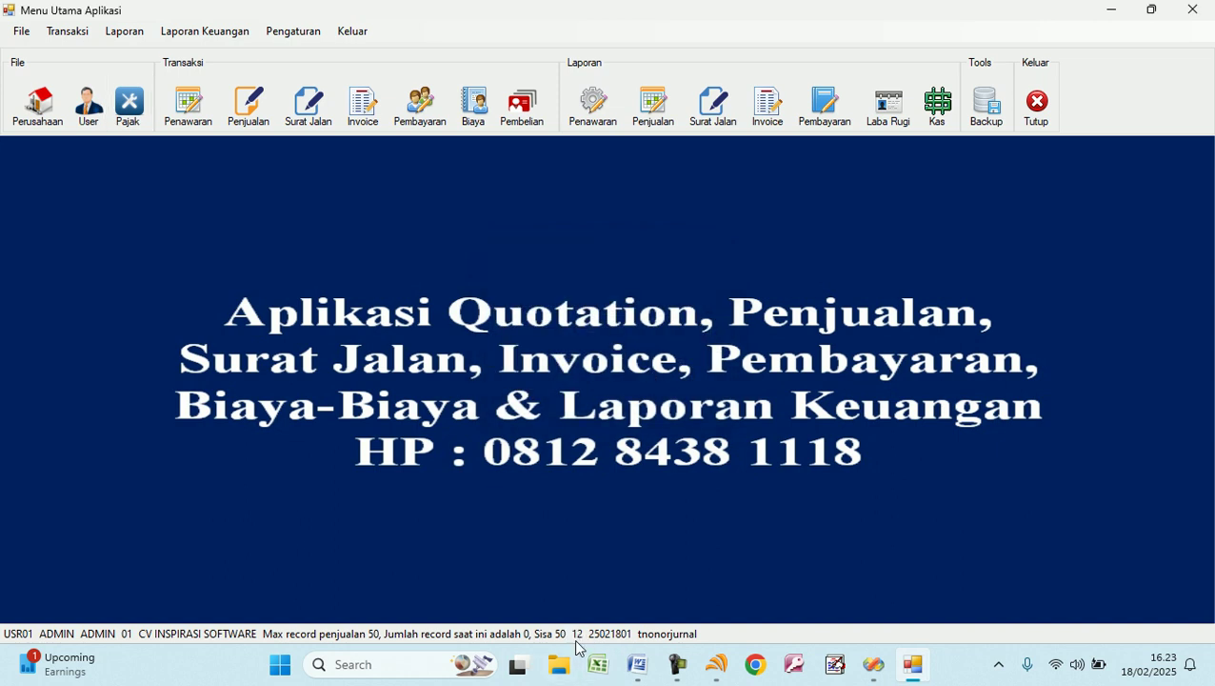
click(195, 105)
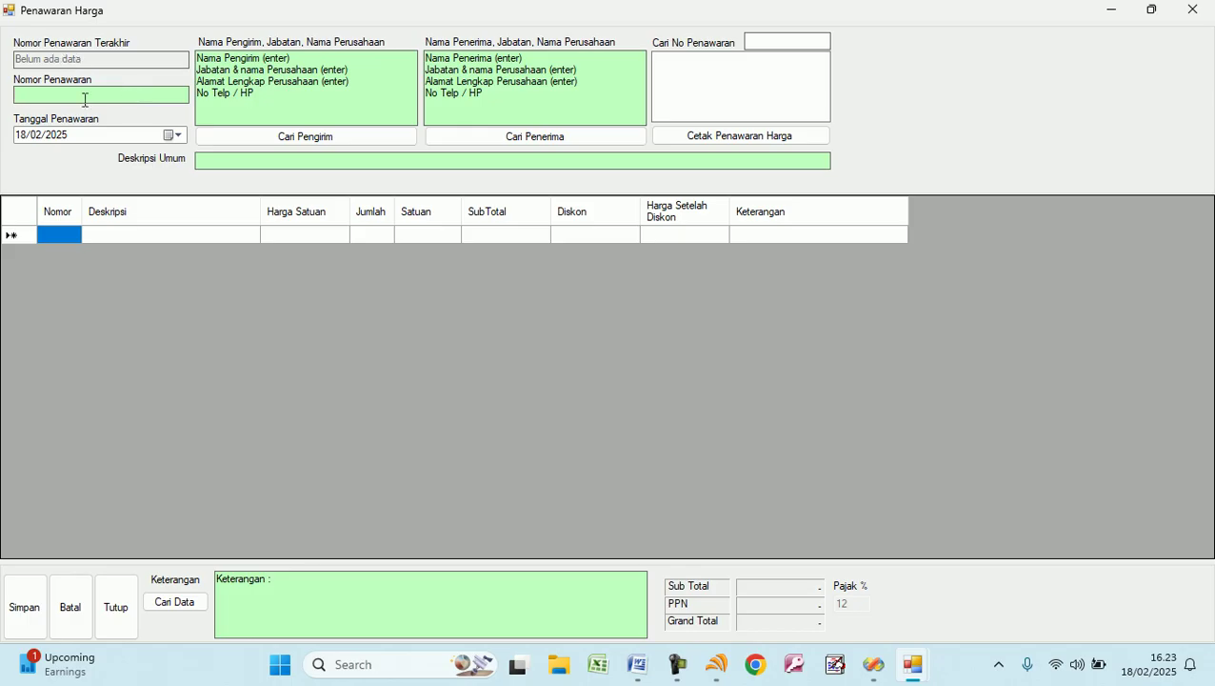
Enter quotation number TWR1, keeping today's date 18/02/2025.
text(TRW)
key(BackSpace)
key(BackSpace)
key(BackSpace)
text(TWR)
click(178, 136)
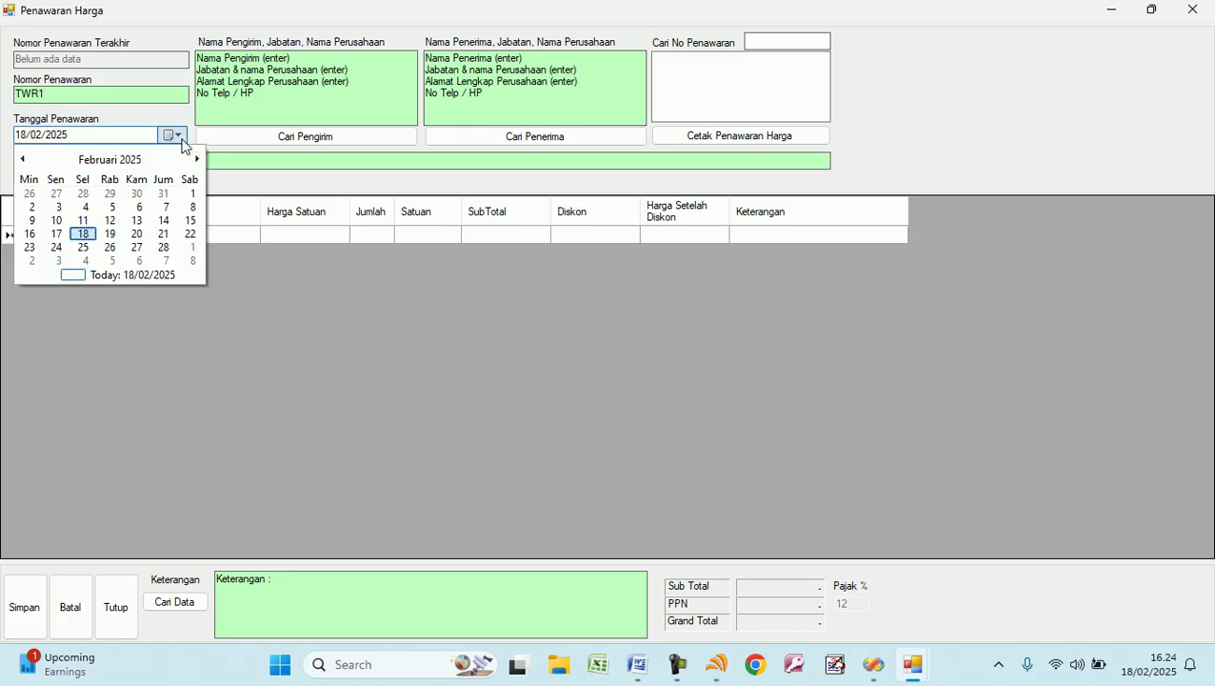
click(180, 136)
Enter 'Pembuatan Pagar Teralis Besi' as the general description.
click(240, 160)
text(Pem)
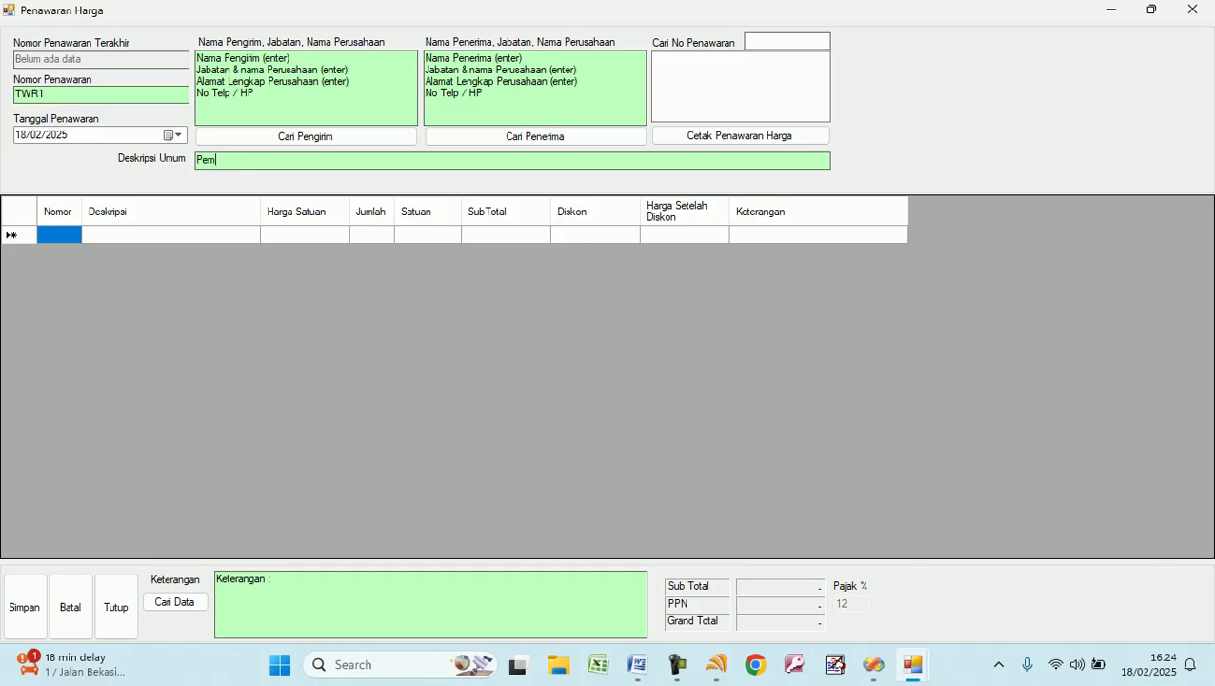
text(buatan Teralis)
text(Pagar )
text( besi)
key(BackSpace)
key(BackSpace)
key(BackSpace)
key(BackSpace)
text(Be)
drag(269, 99, 194, 55)
click(291, 97)
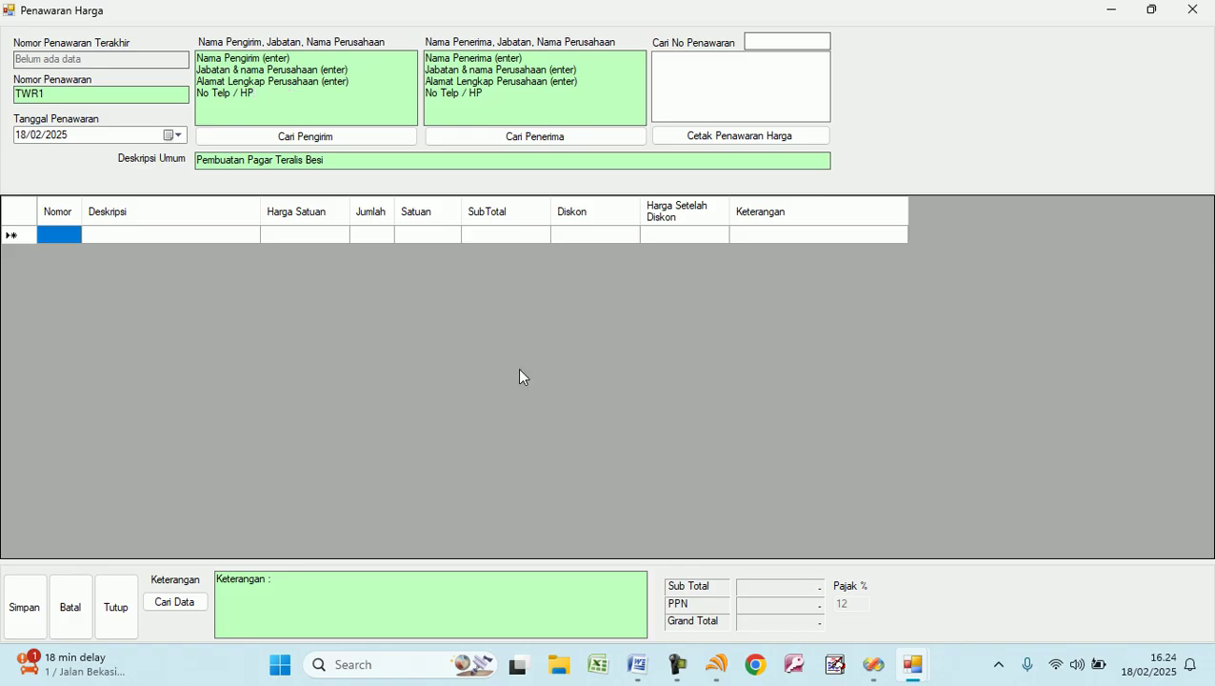
click(559, 664)
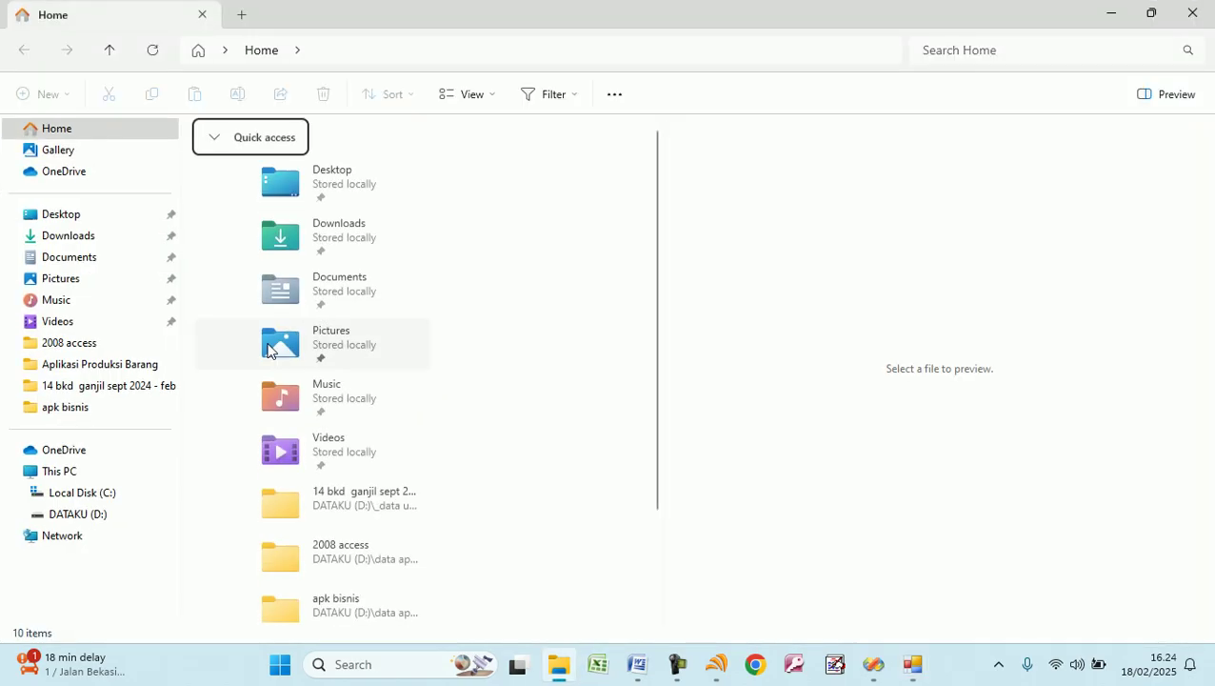
Open data untuk apk bsinis.txt from the txt folder on DATAKU (D:).
click(120, 515)
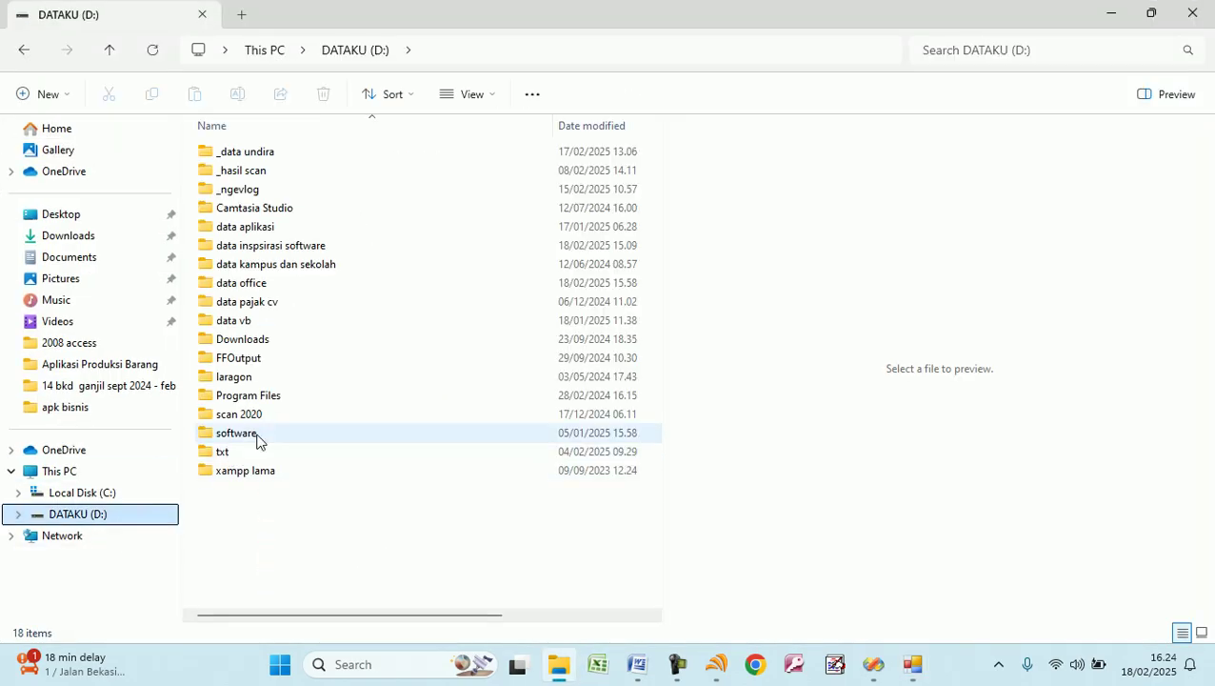
double_click(258, 452)
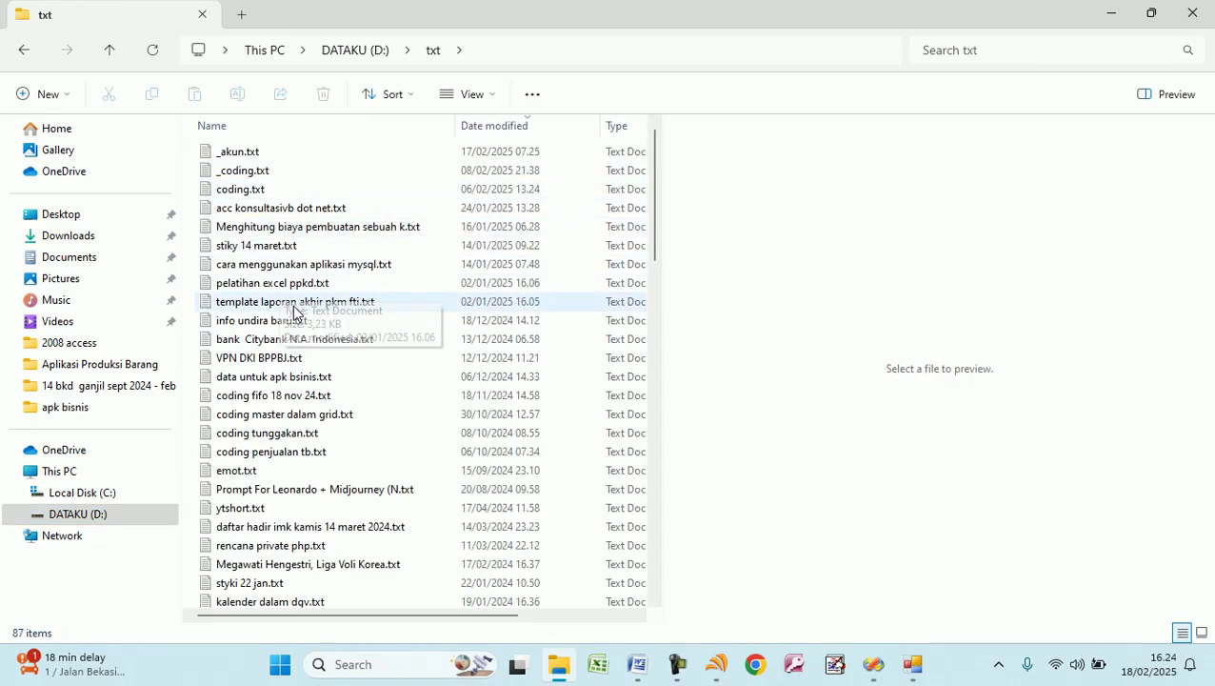
double_click(288, 379)
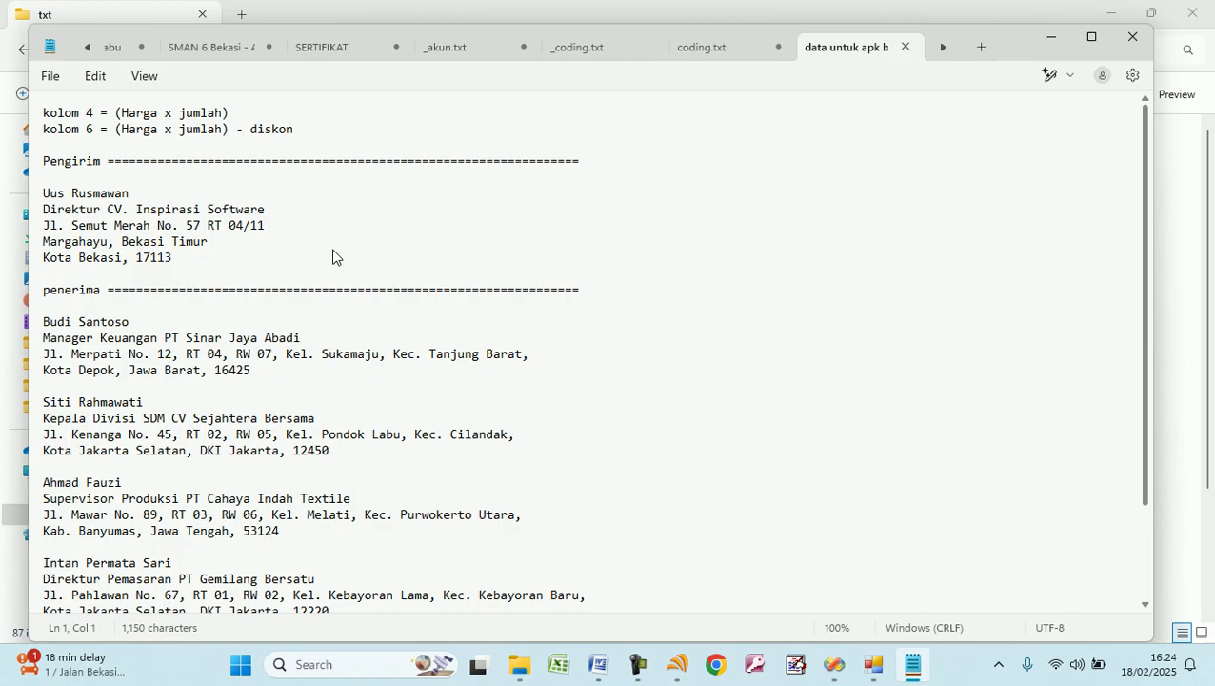
Paste the sender's name, position, company and address from Notepad into the sender field.
click(211, 259)
triple_click(40, 196)
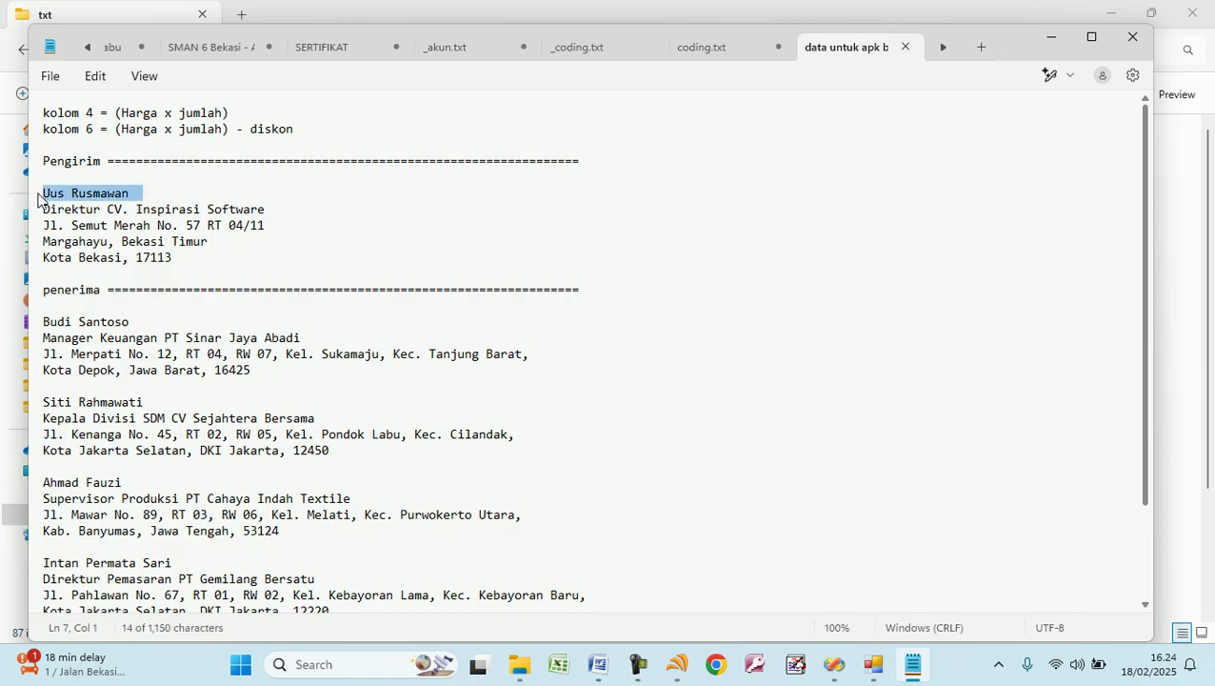
key(shift+Down)
key(shift+Down)
key(shift+Down)
key(shift+Right)
key(shift+Right)
key(shift+Right)
key(shift+Right)
key(shift+Right)
key(shift+Right)
key(shift+Right)
key(shift+Right)
key(shift+Right)
key(shift+Right)
key(shift+Right)
key(shift+Right)
key(shift+Right)
key(shift+Right)
key(shift+Right)
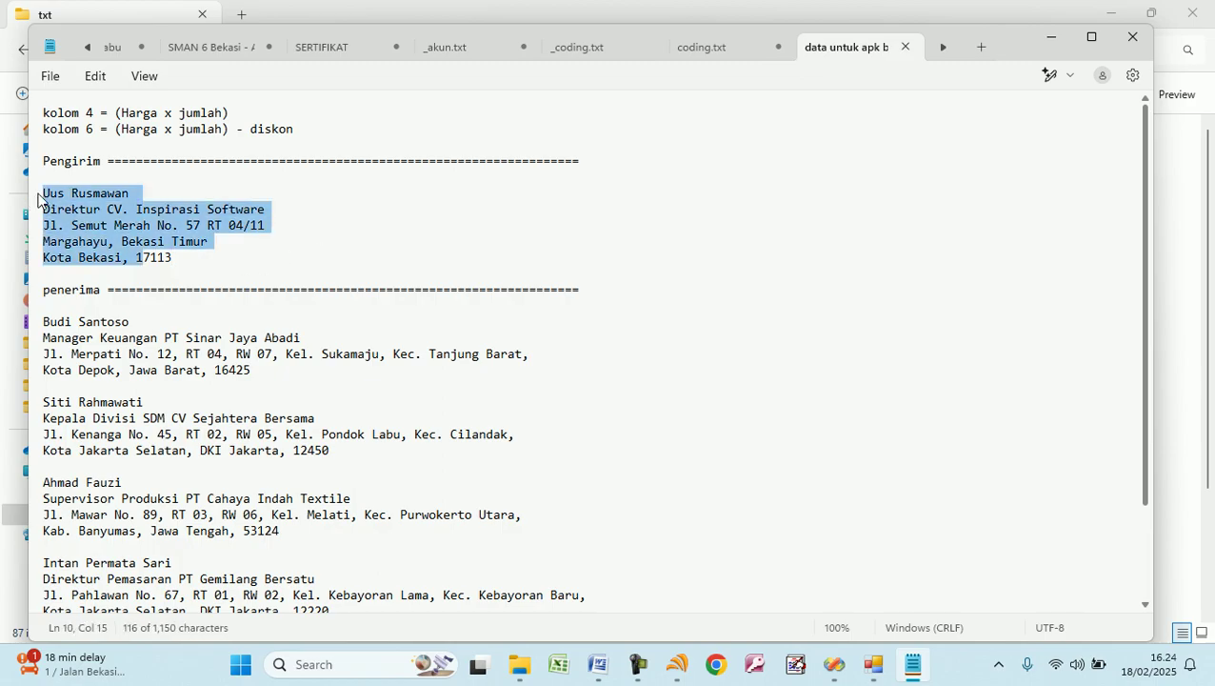
key(shift+Down)
key(ctrl+c)
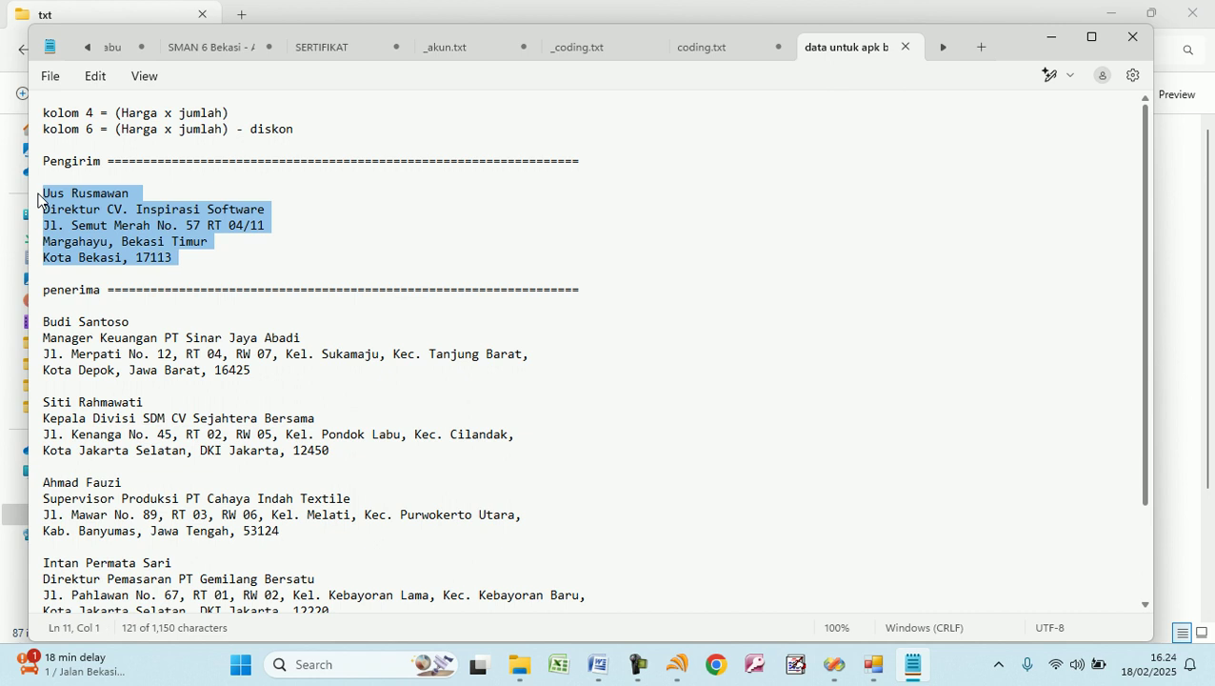
drag(996, 60, 997, 105)
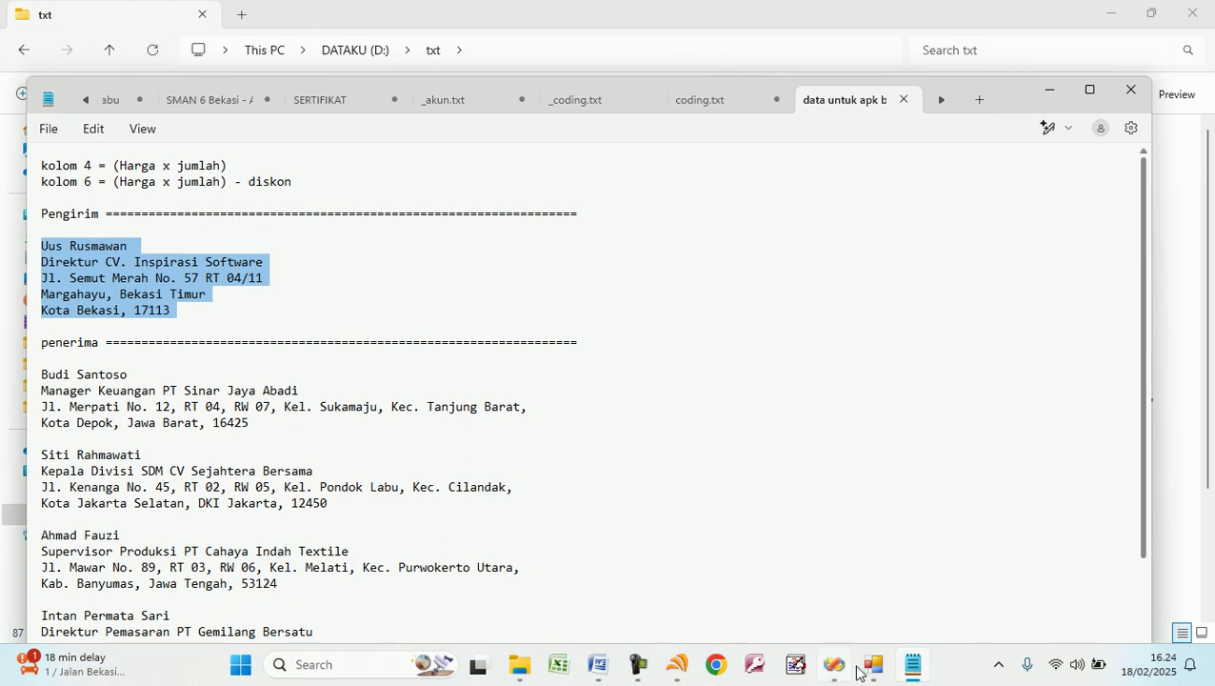
mouse_move(865, 665)
click(800, 583)
drag(309, 103, 131, 41)
key(ctrl+v)
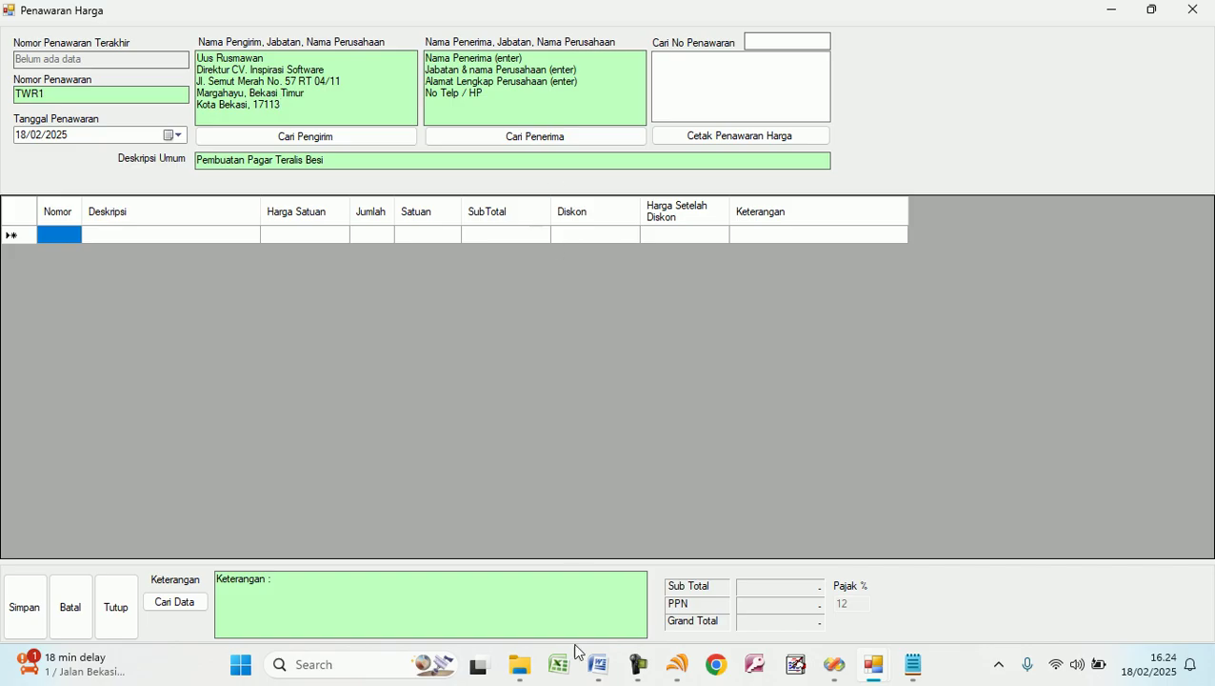
Paste the first recipient's details from Notepad into the recipient box.
click(912, 665)
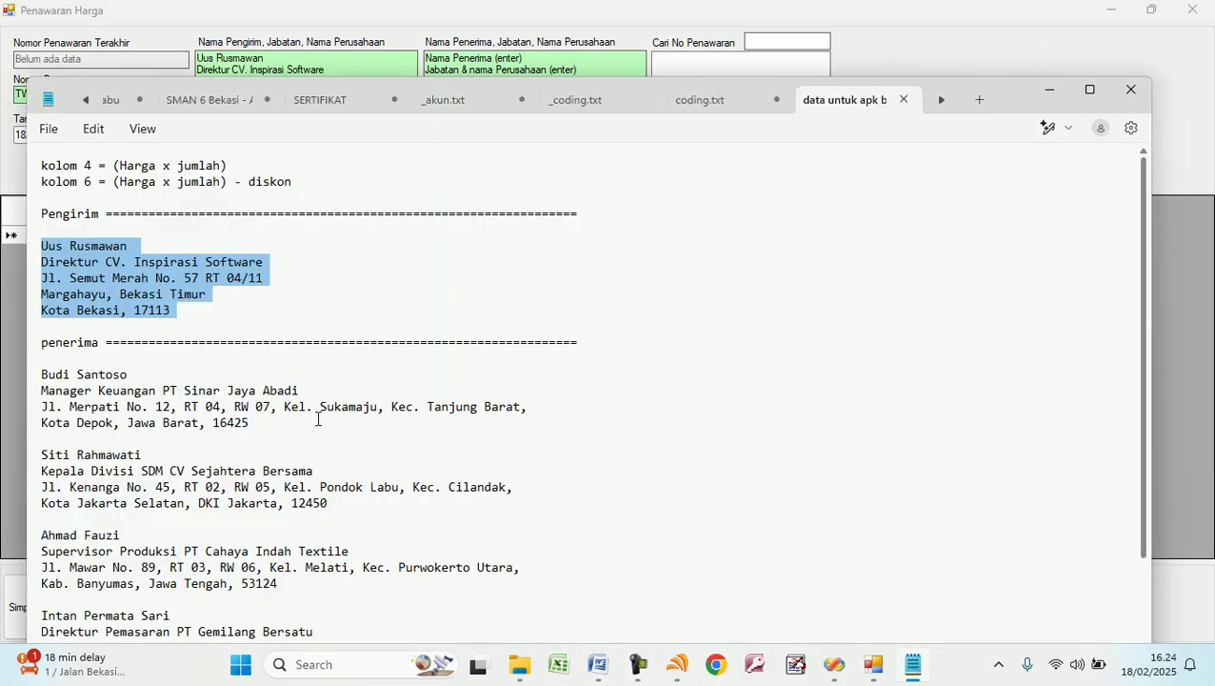
drag(42, 374, 42, 379)
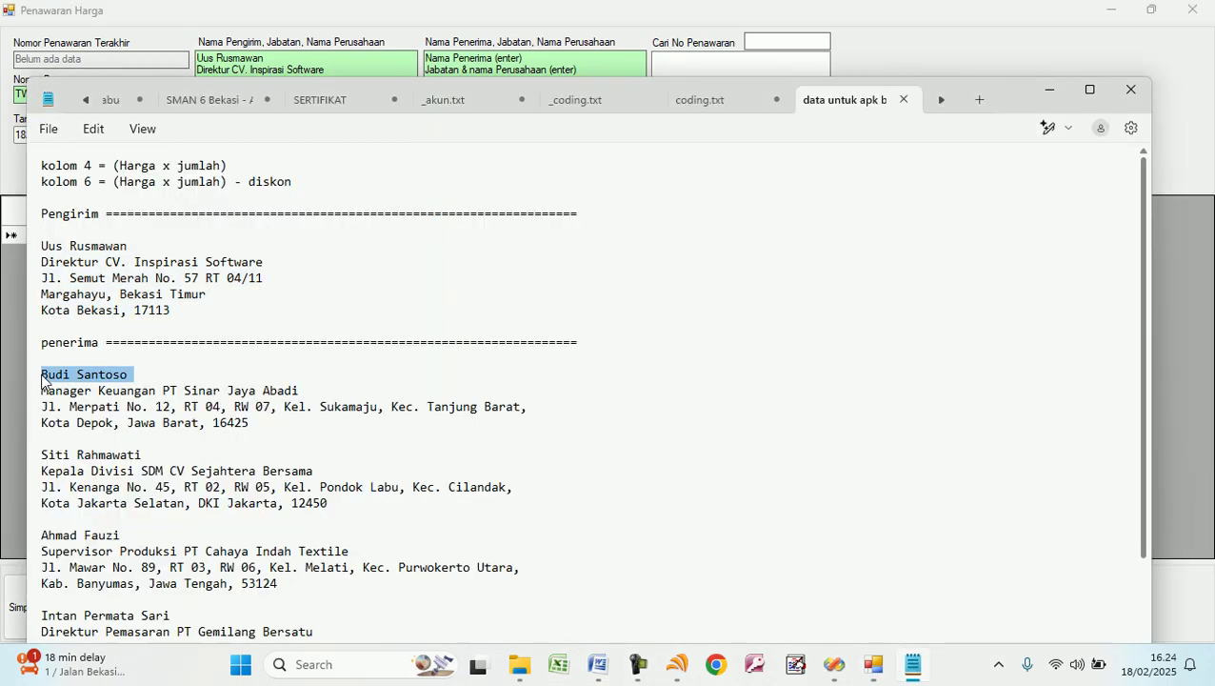
key(shift+Down)
key(shift+Down)
key(shift+Down)
key(ctrl+c)
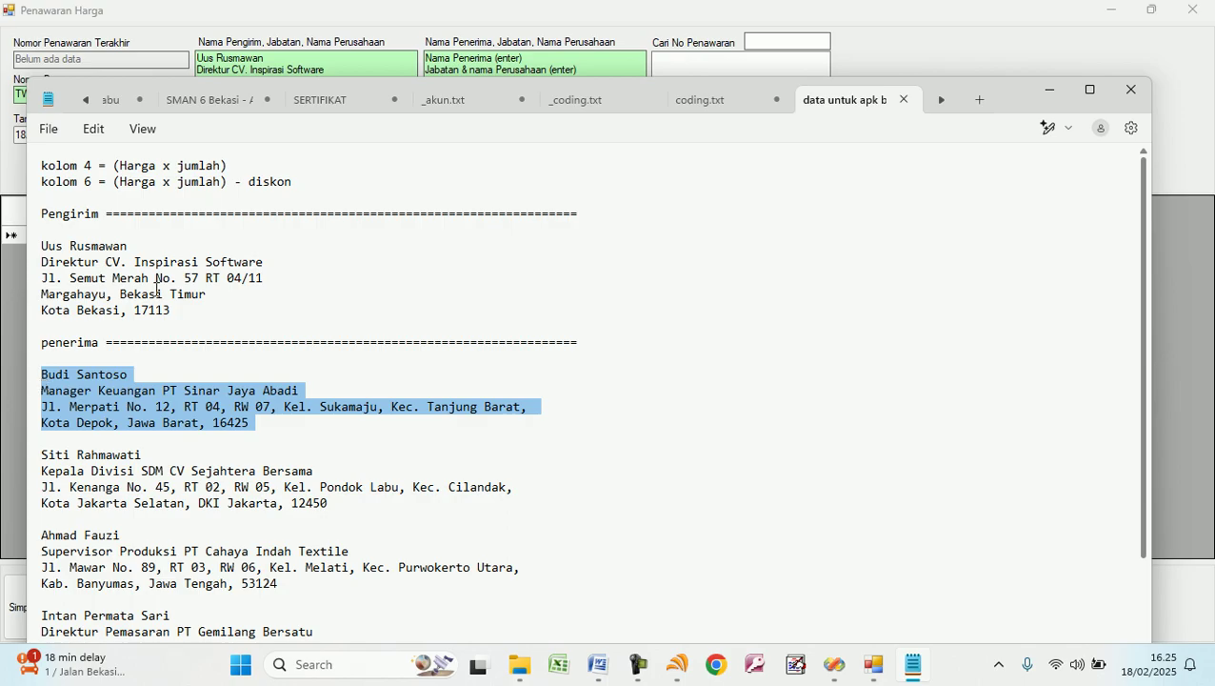
click(389, 40)
key(ctrl+a)
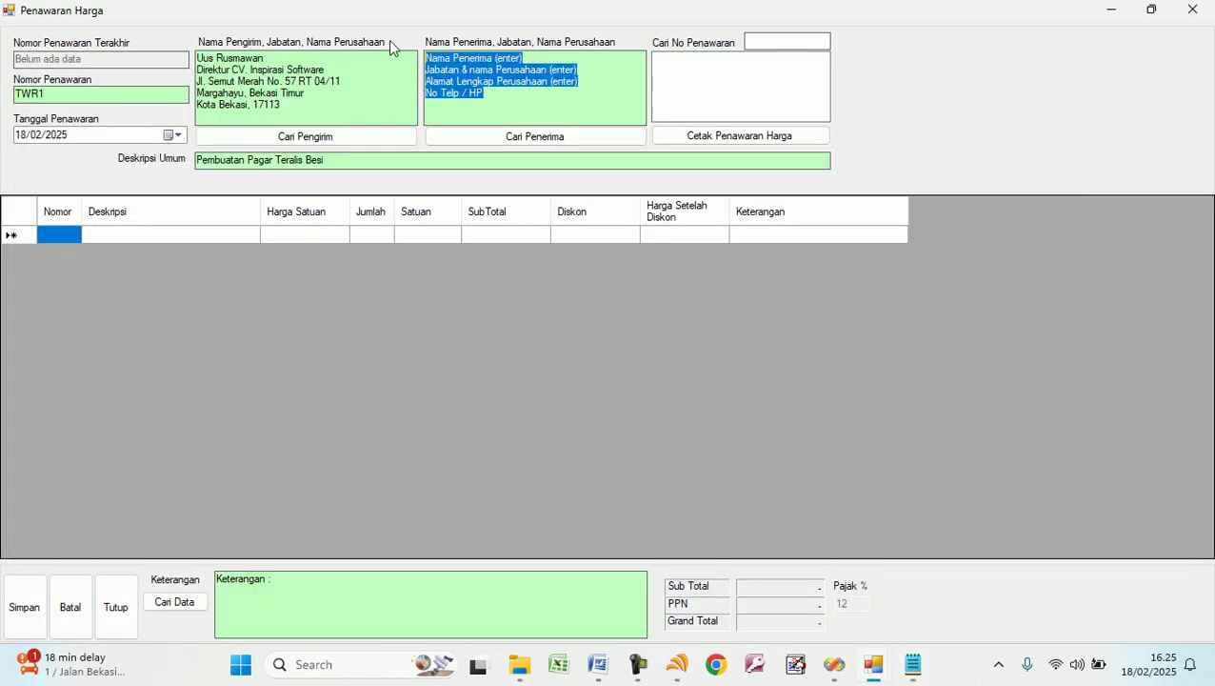
key(ctrl+v)
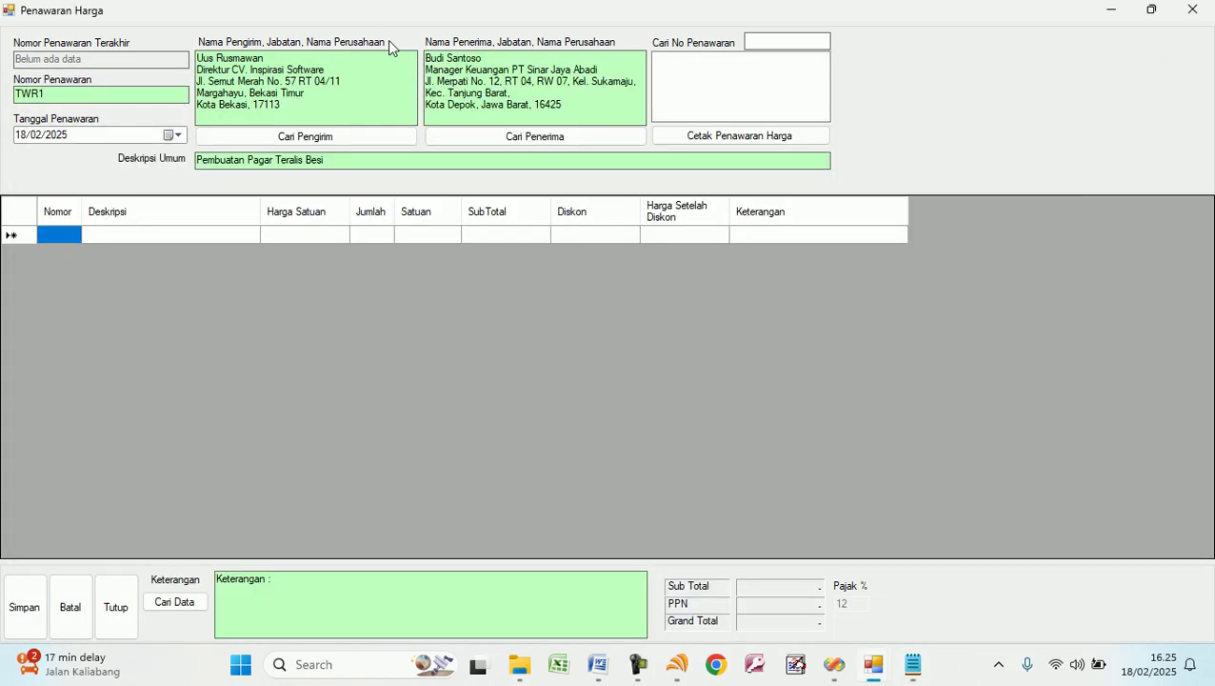
Add line item 'a. pekerjaan 1' at 250.000 × 2.
click(66, 234)
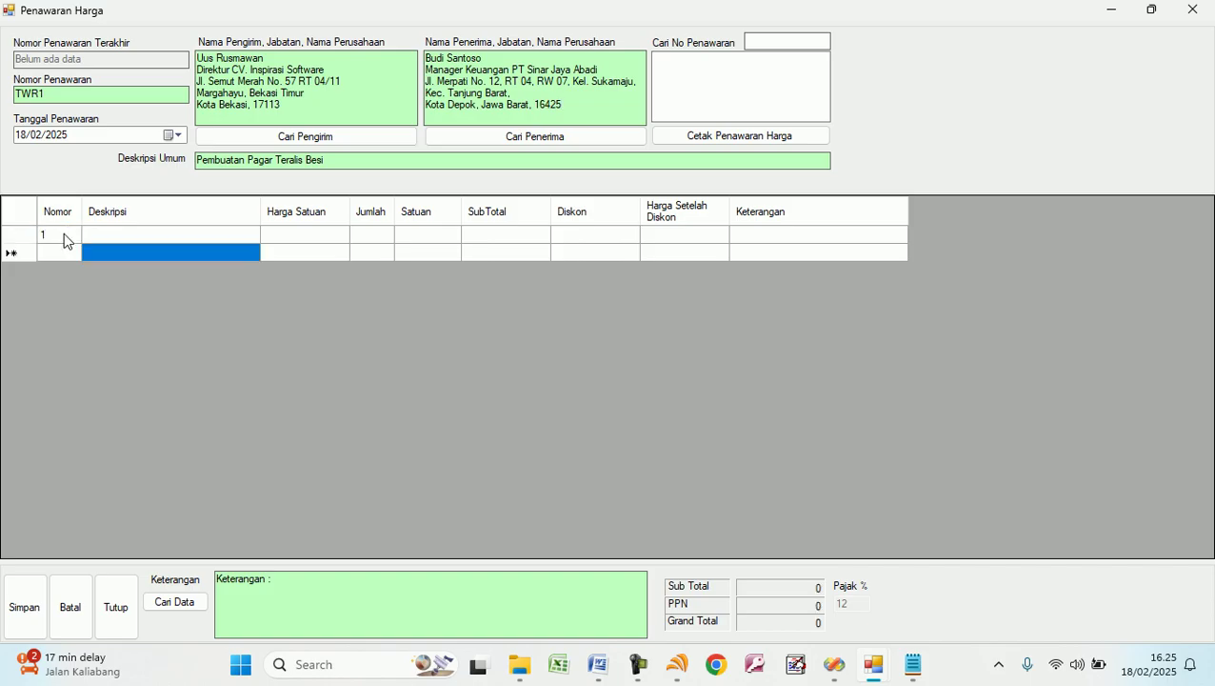
key(Up)
text(a.)
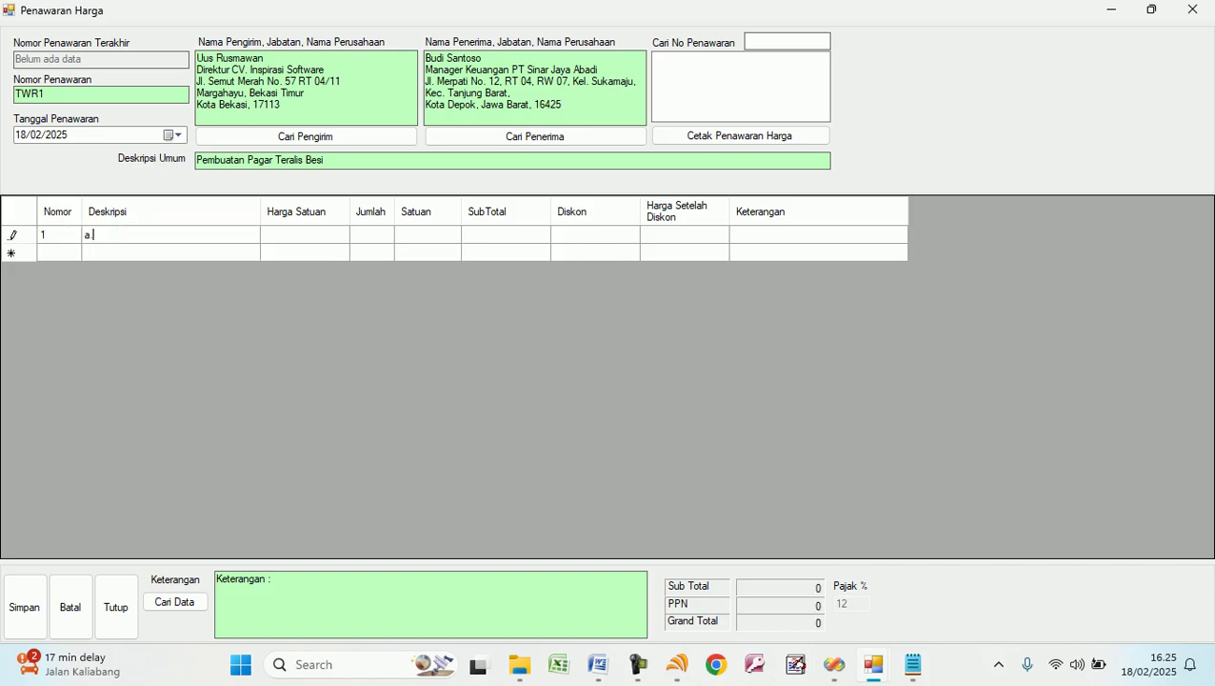
text( pekerjaan 1)
key(Tab)
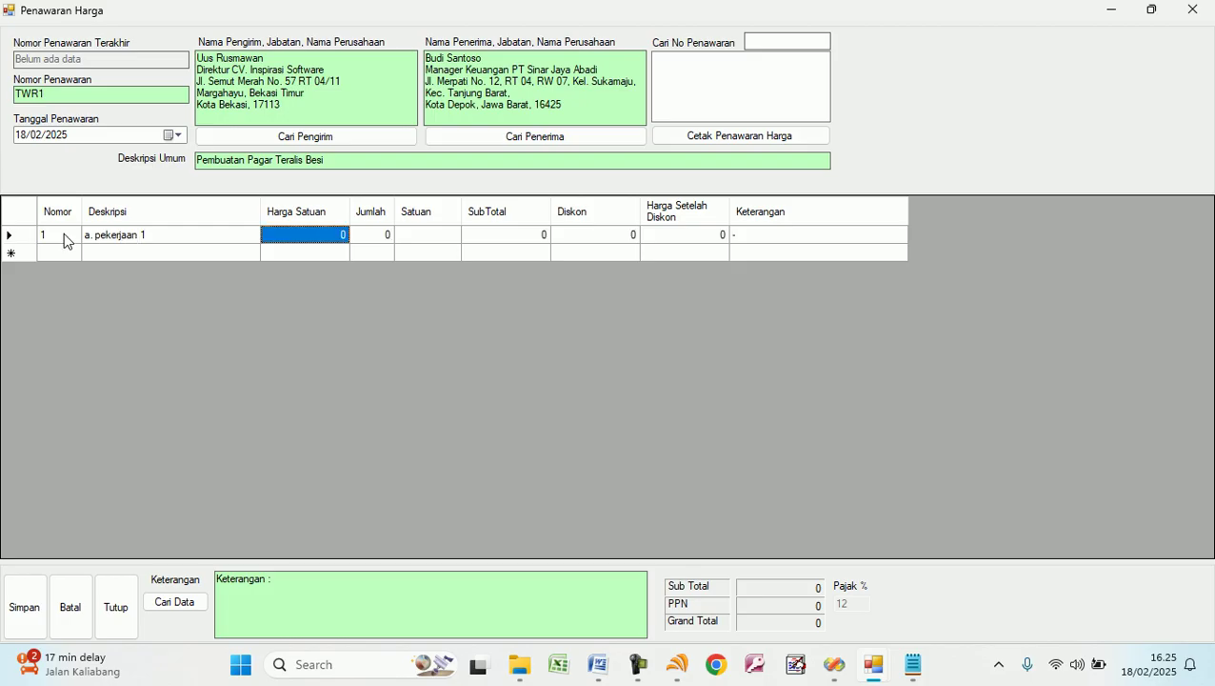
text(250000)
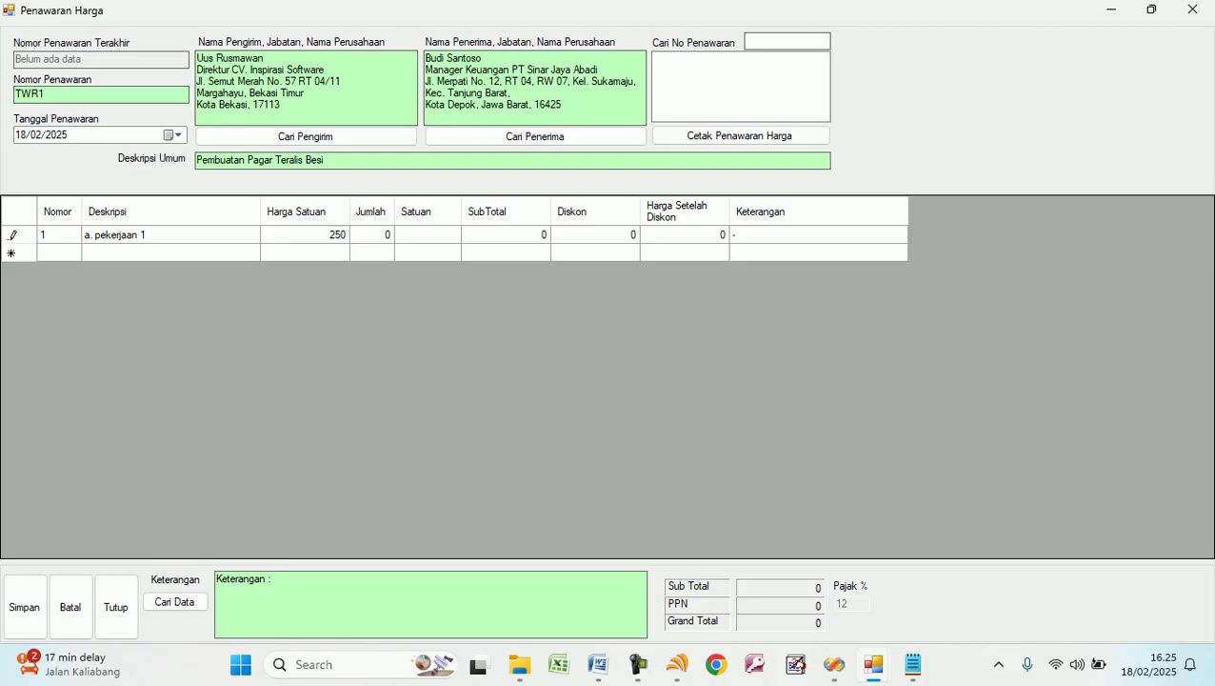
key(Tab)
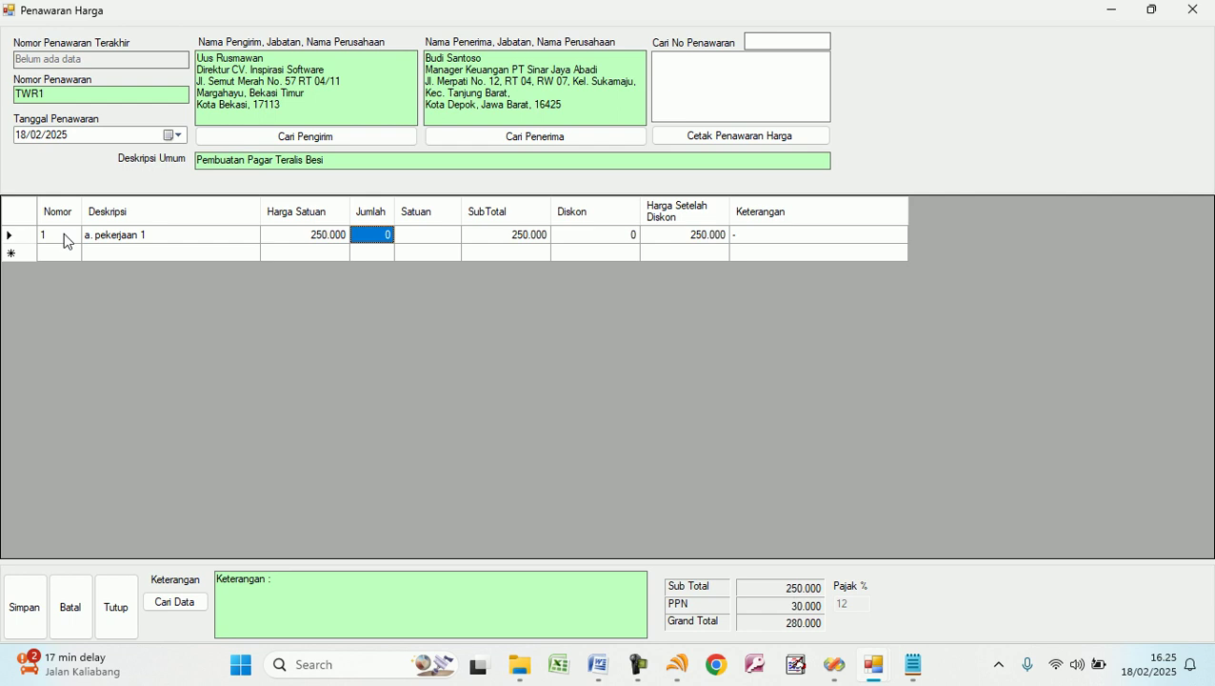
text(2)
key(Tab)
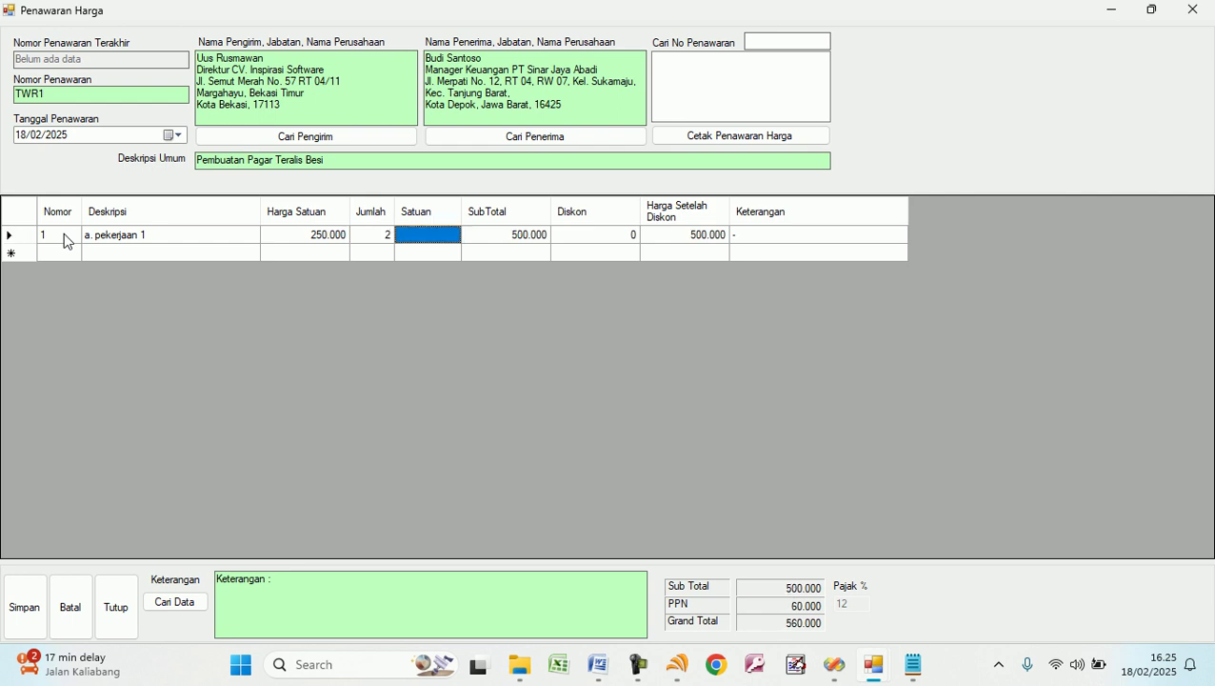
text(orang)
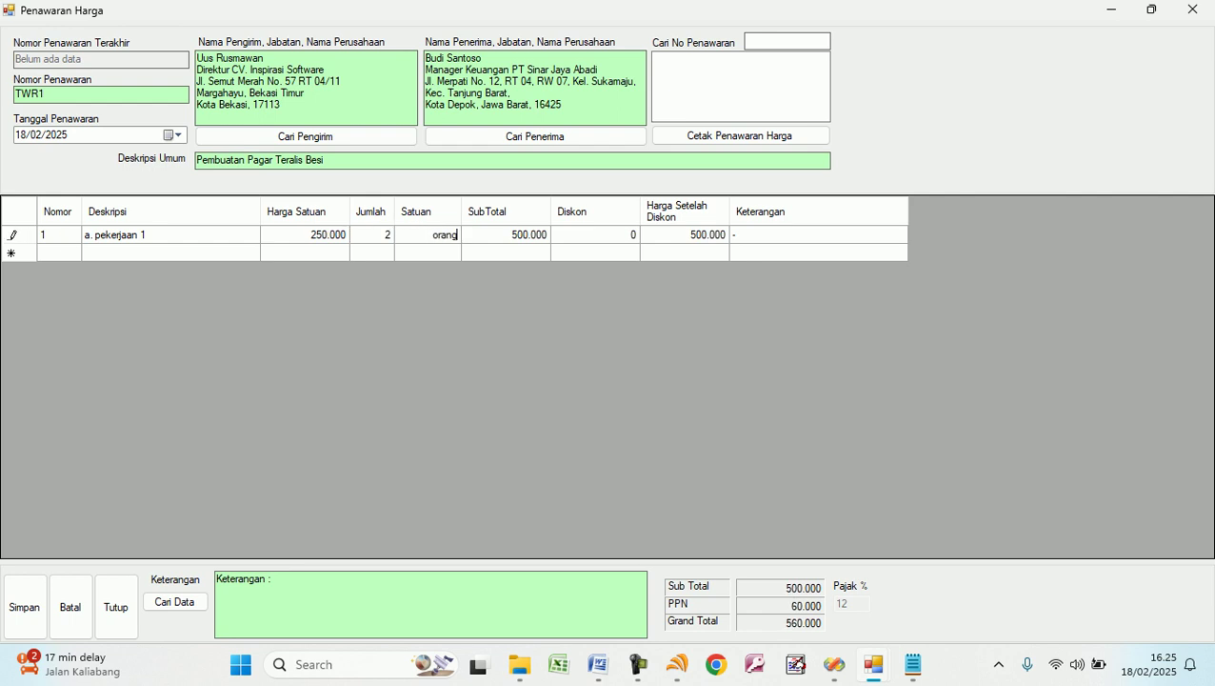
key(BackSpace)
key(BackSpace)
key(BackSpace)
key(Tab)
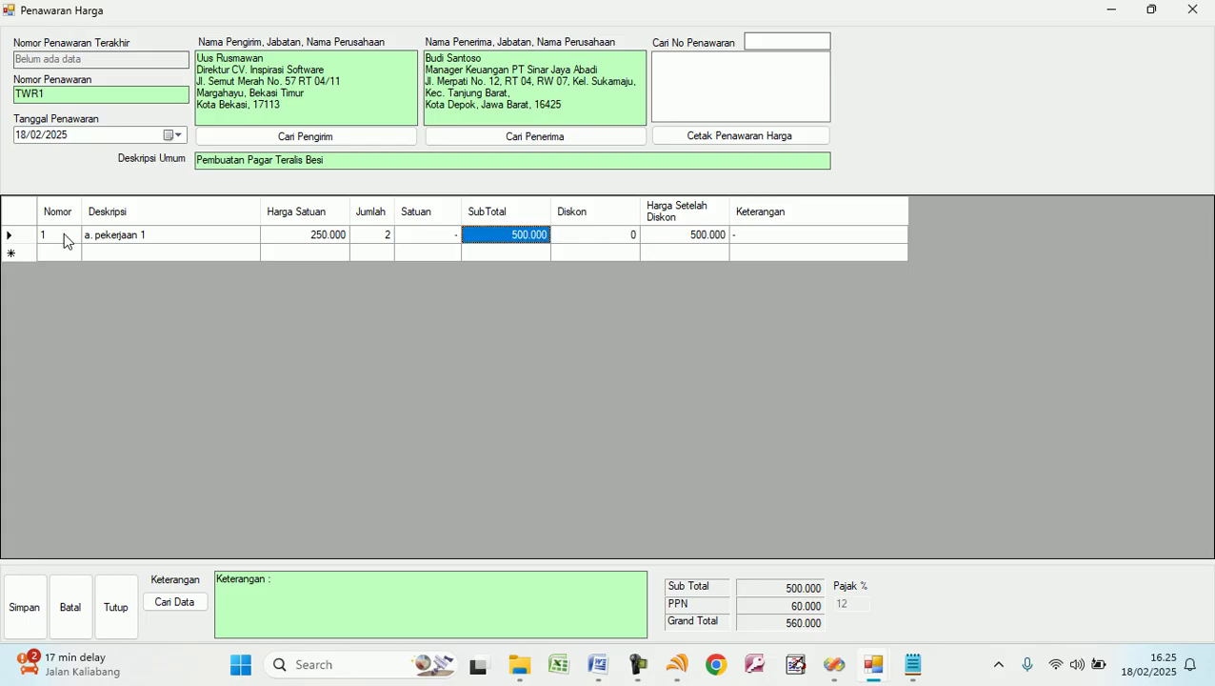
key(Tab)
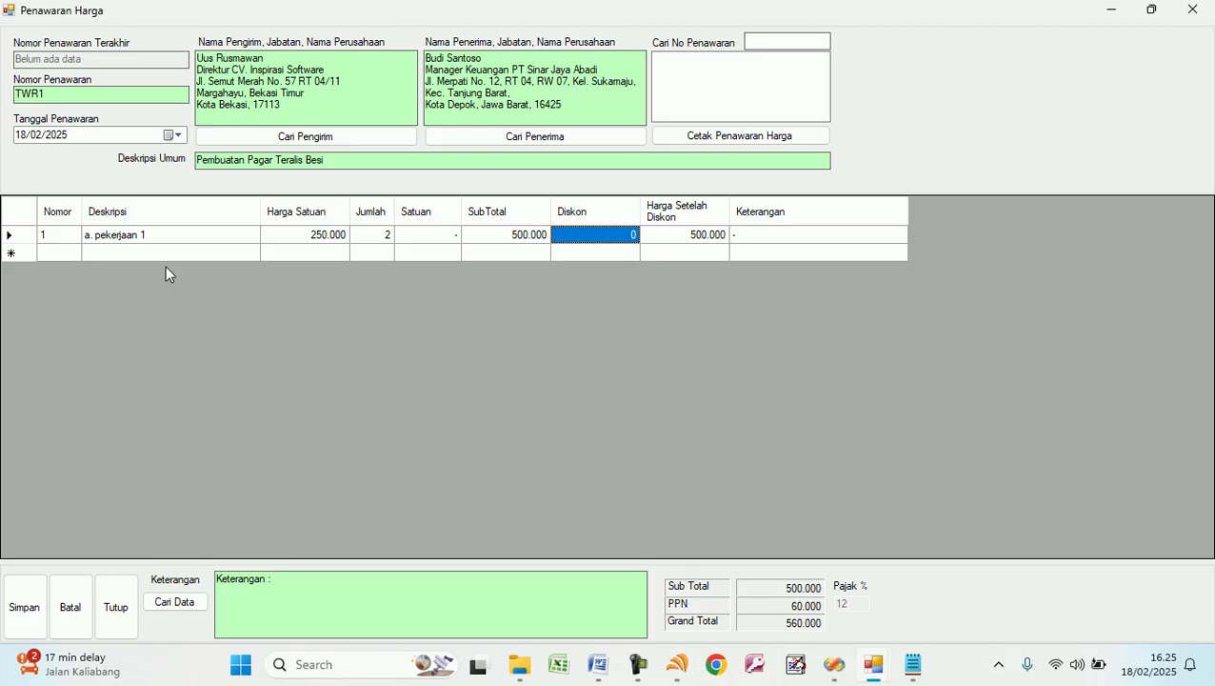
Add line item 'b. pekerjaan 2' at 375.000 × 5 Paket.
click(162, 256)
text(b. )
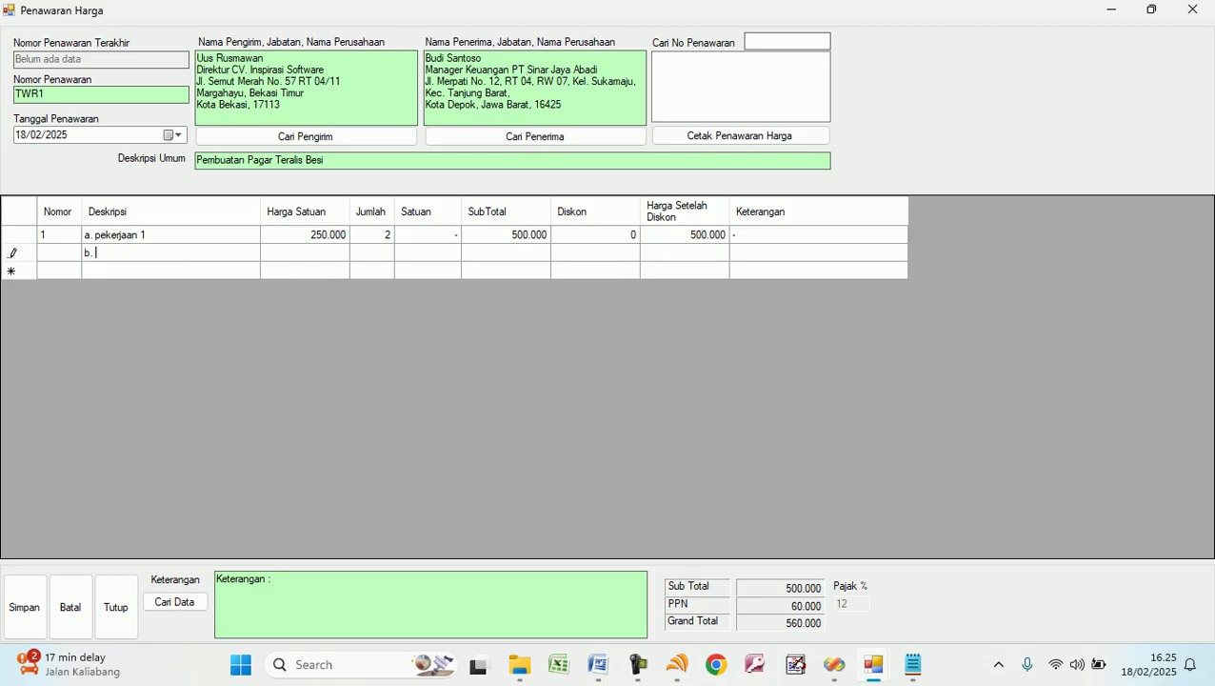
text(pekerjaan 2)
key(Tab)
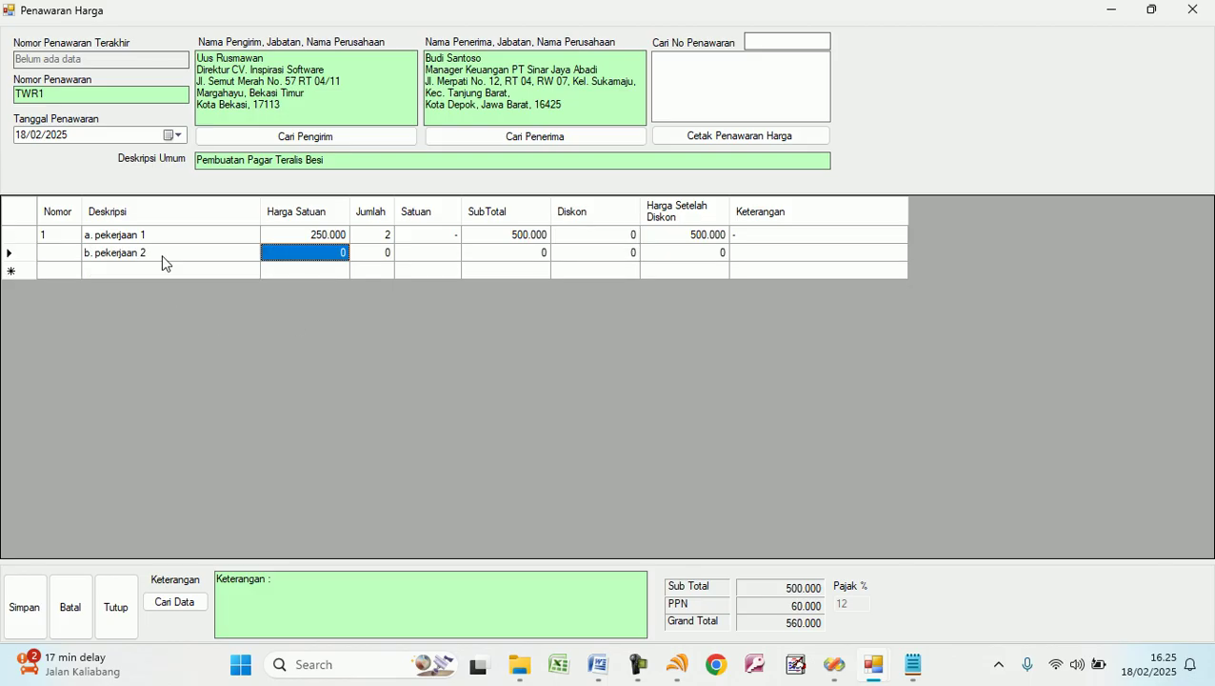
text(37500)
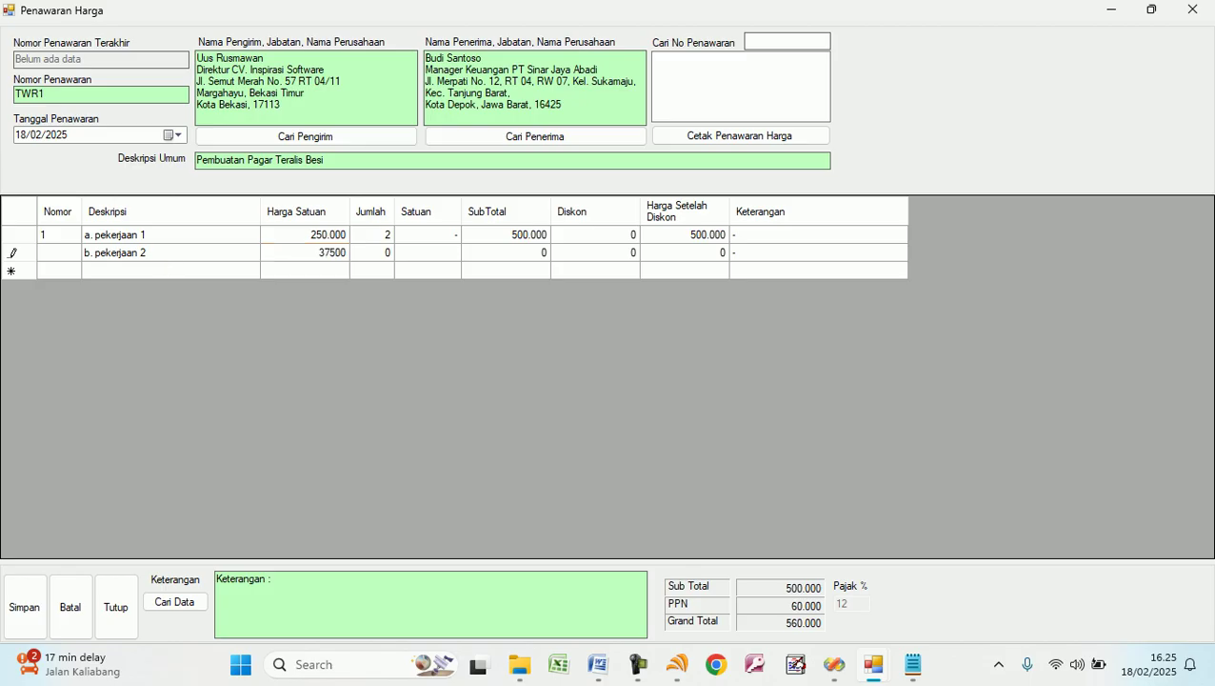
key(Tab)
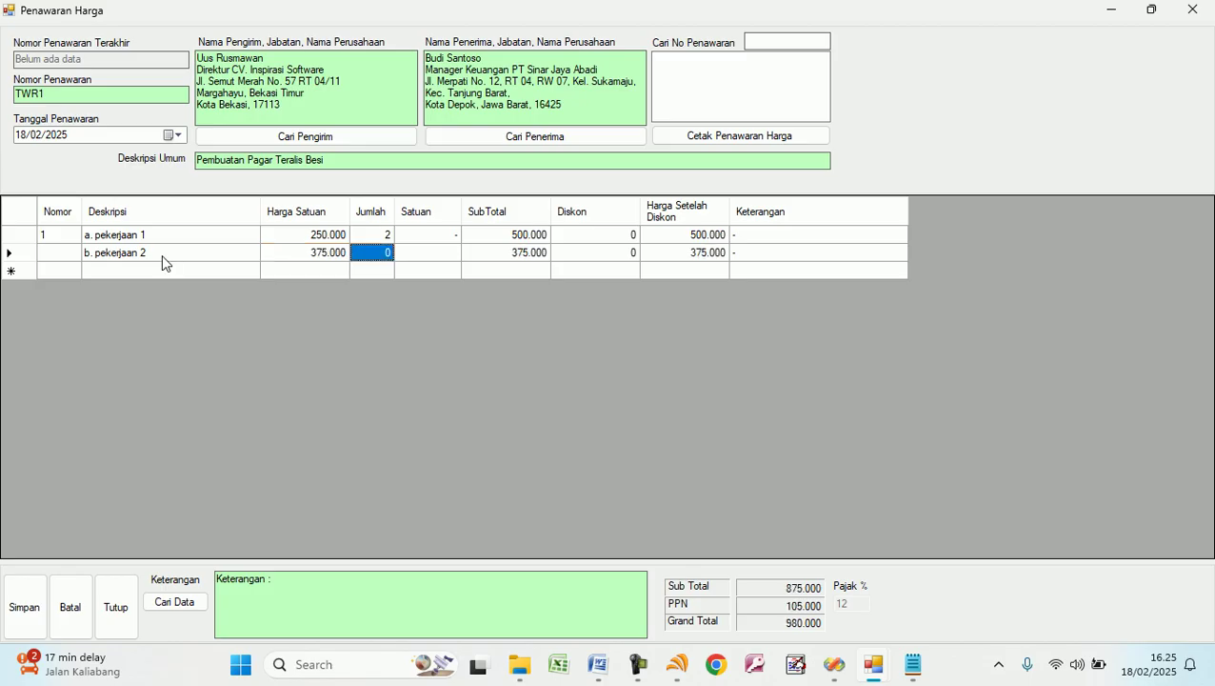
text(5)
key(Tab)
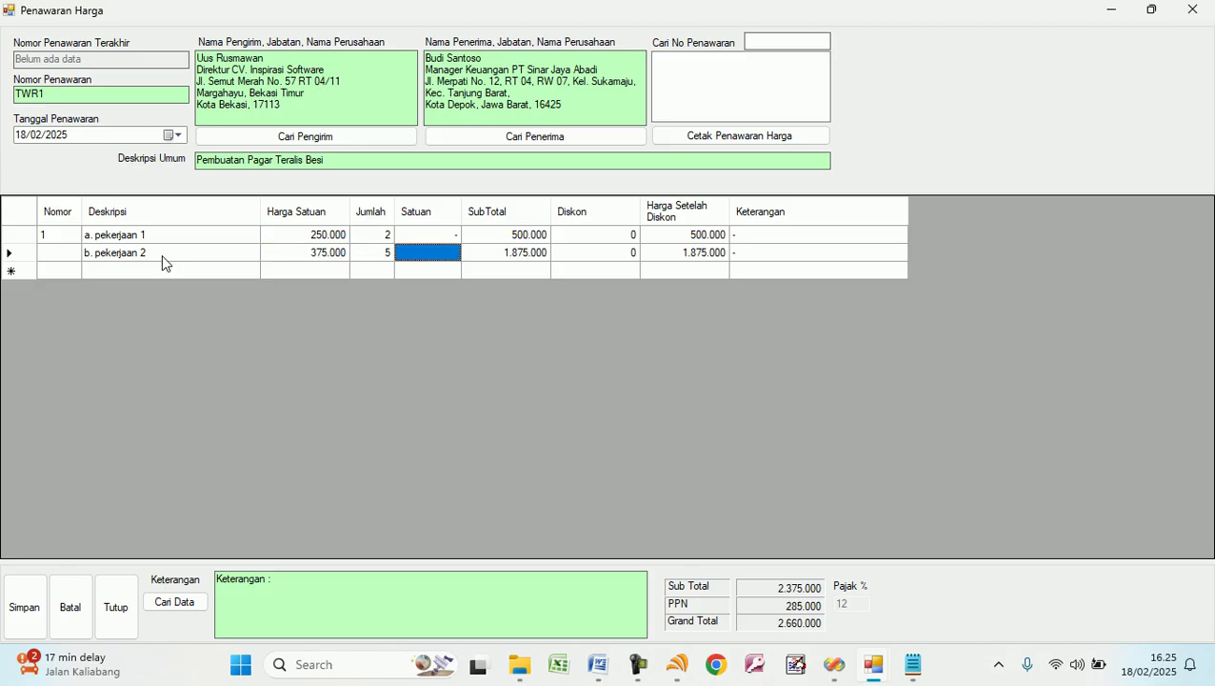
text(Paket)
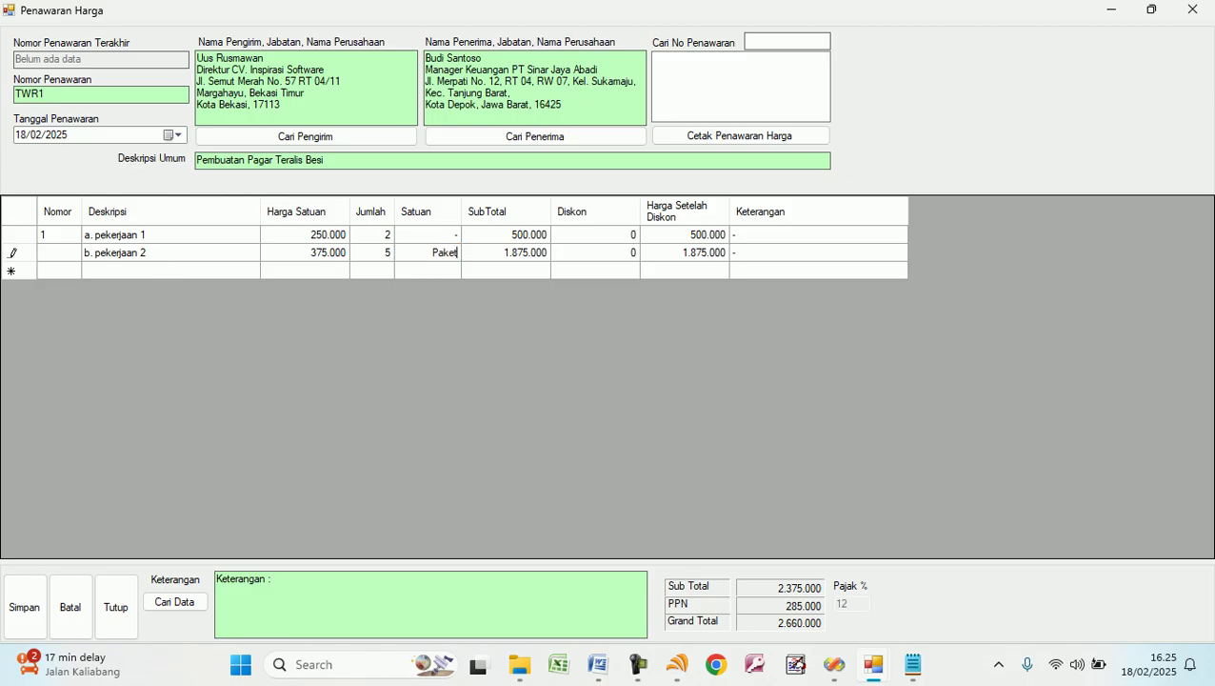
key(Tab)
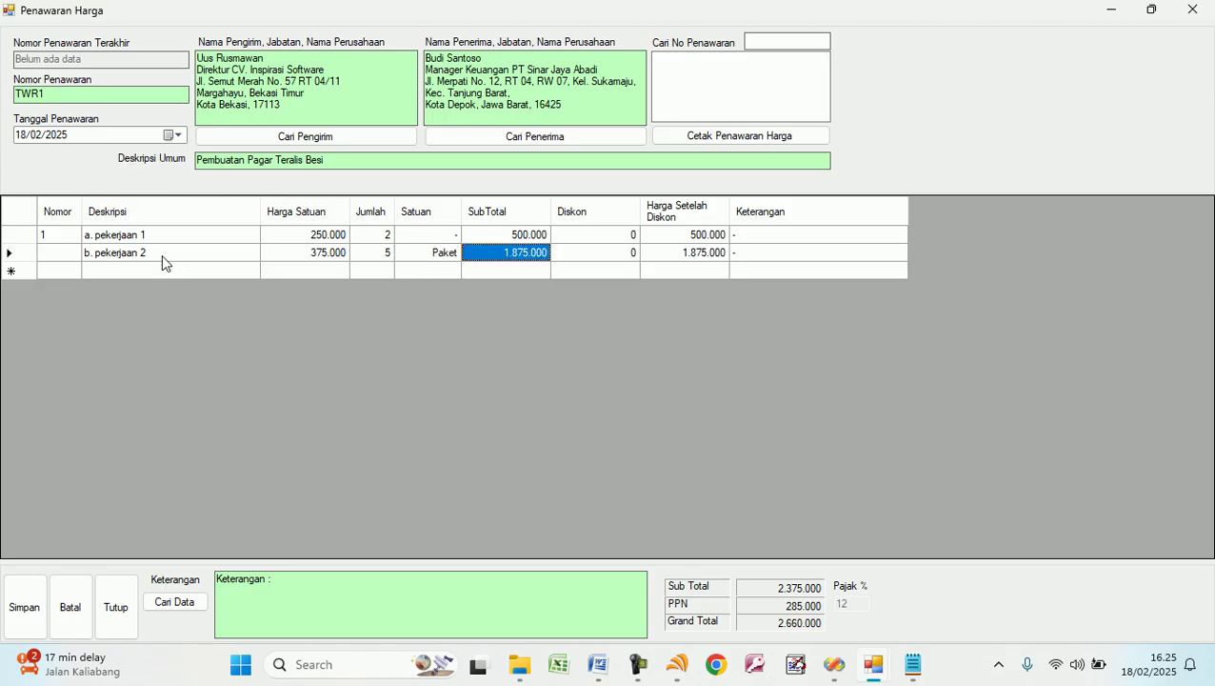
Give the second item a 75000 discount.
click(598, 257)
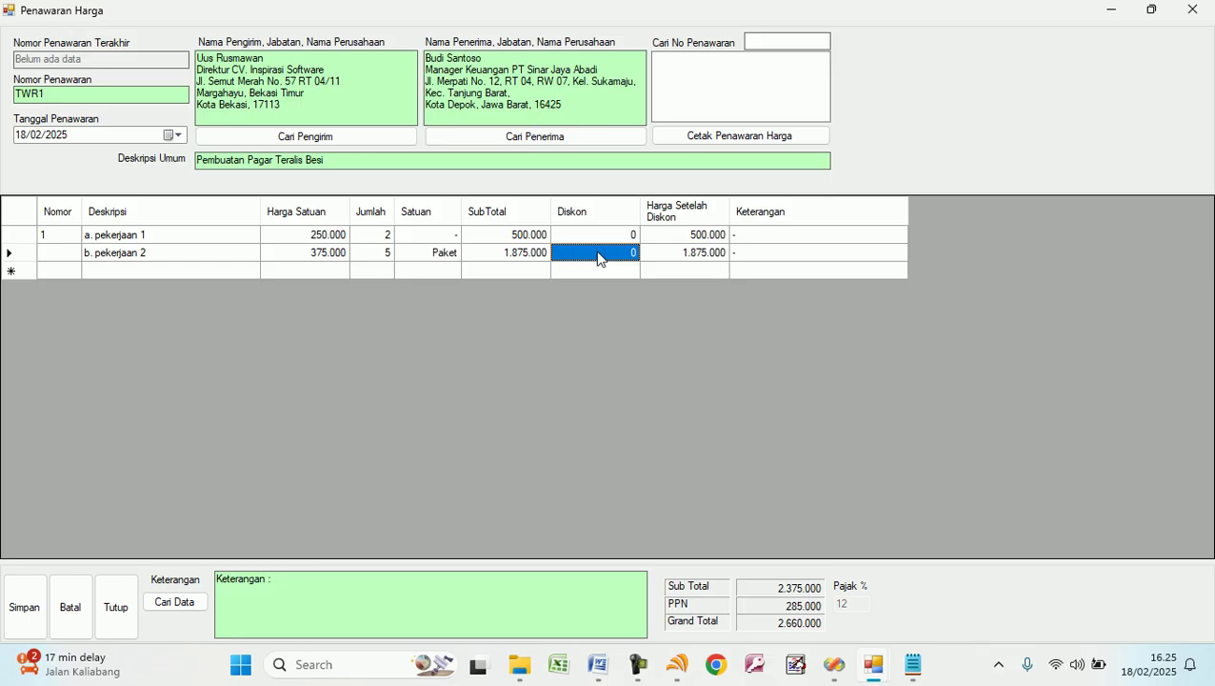
text(75000)
key(Tab)
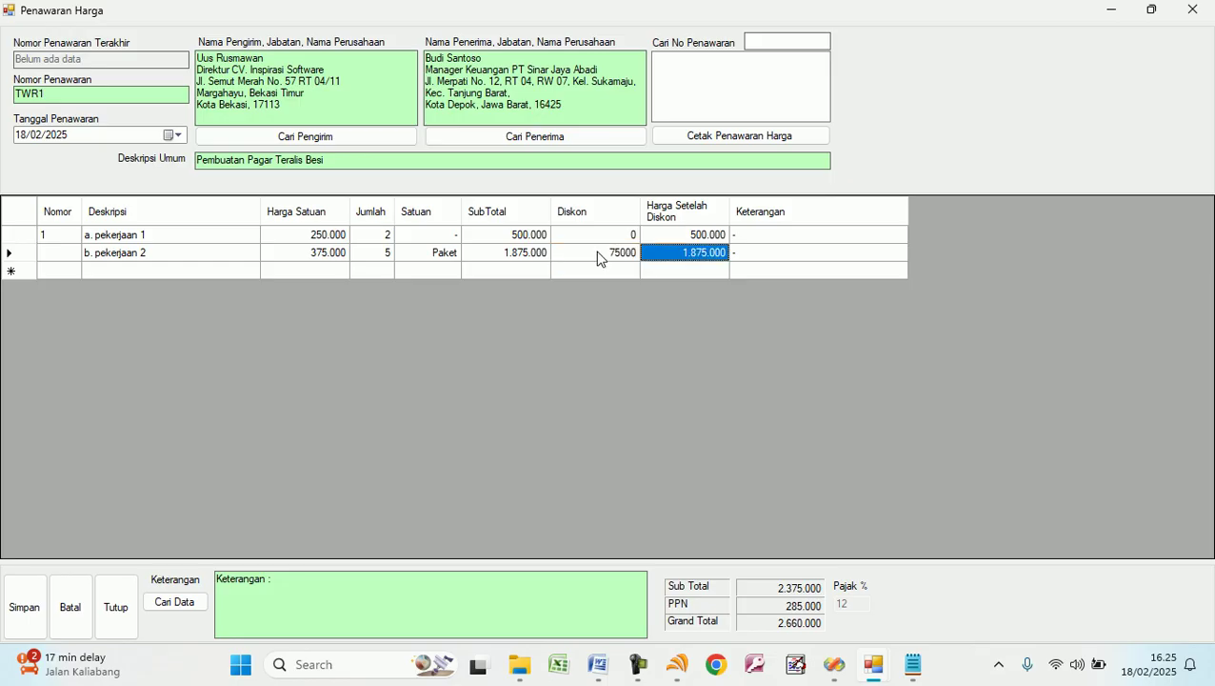
click(608, 263)
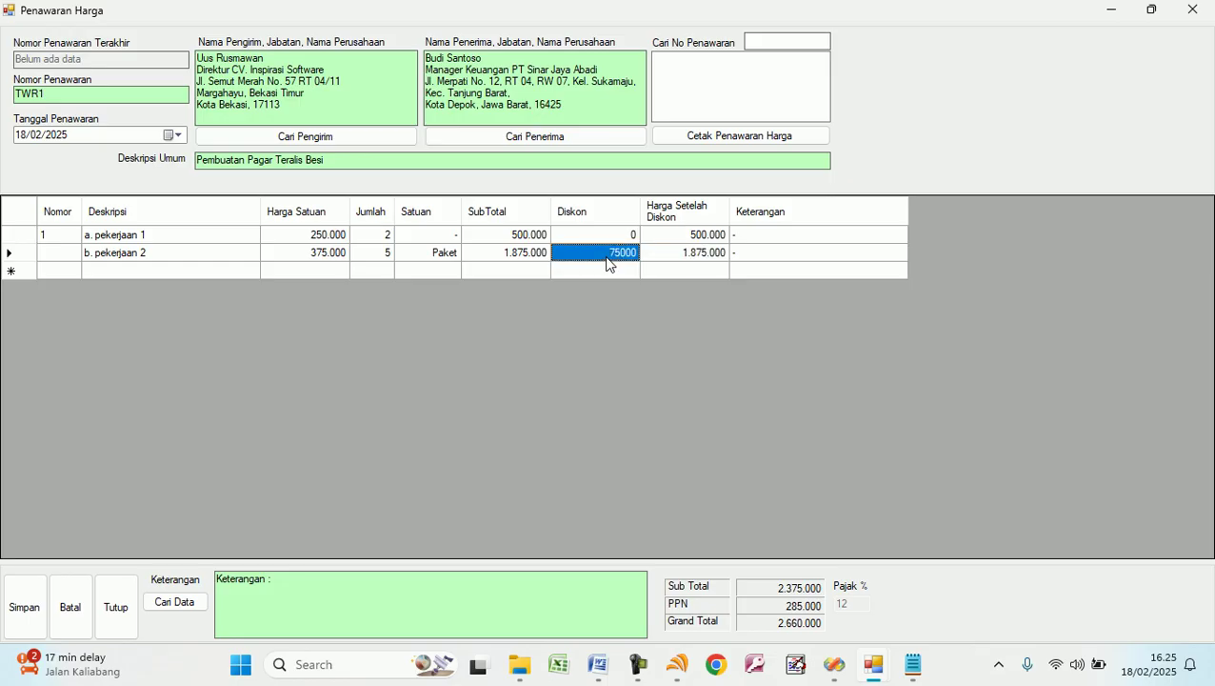
text(75000)
key(Return)
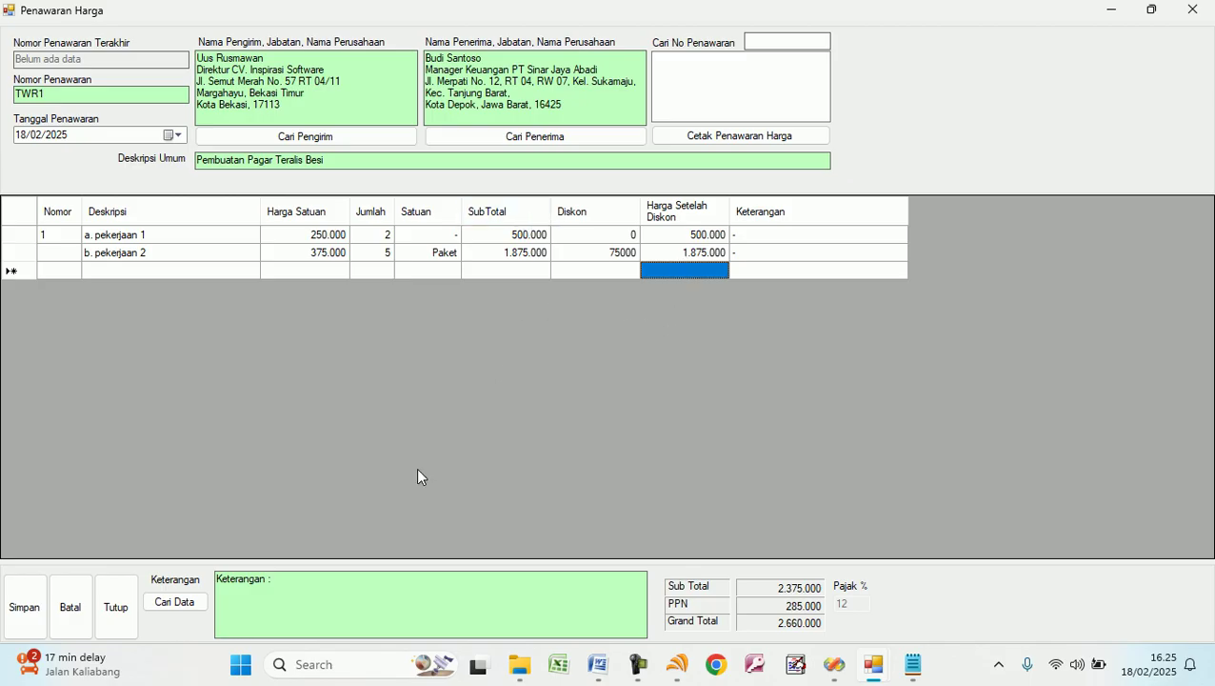
Add three note lines: pay in 3x instalments, the BCA transfer account, and the confirmation phone number.
click(313, 579)
key(Return)
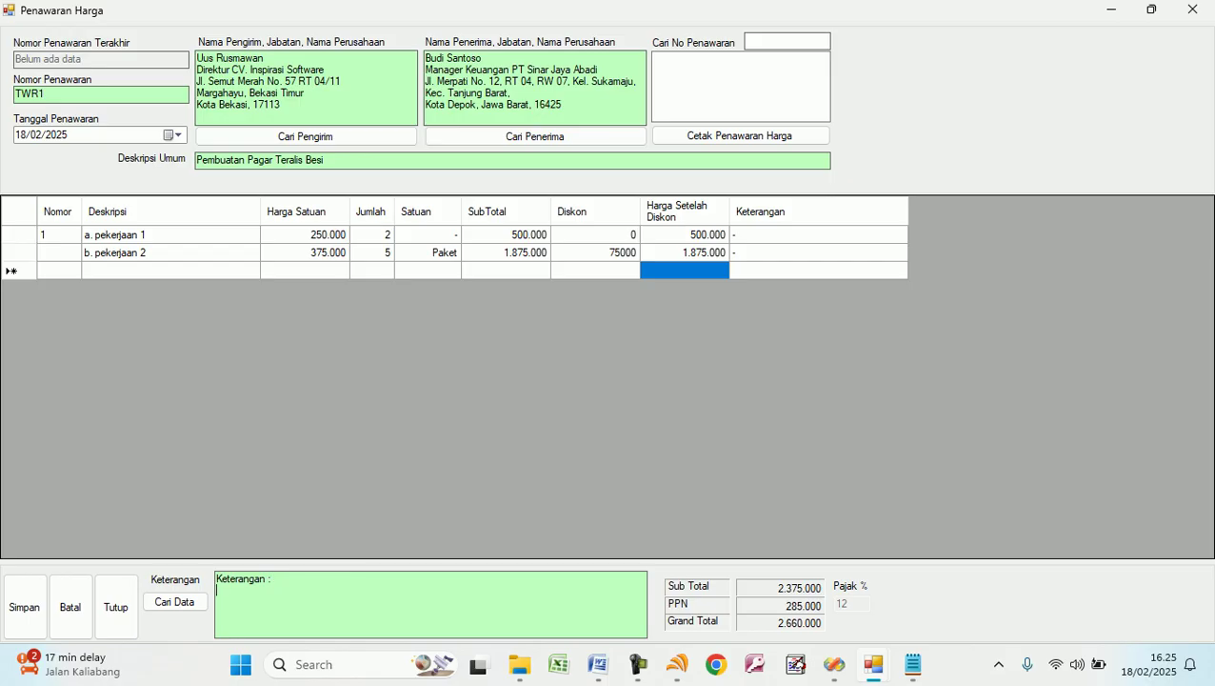
text(a. pembayaran d)
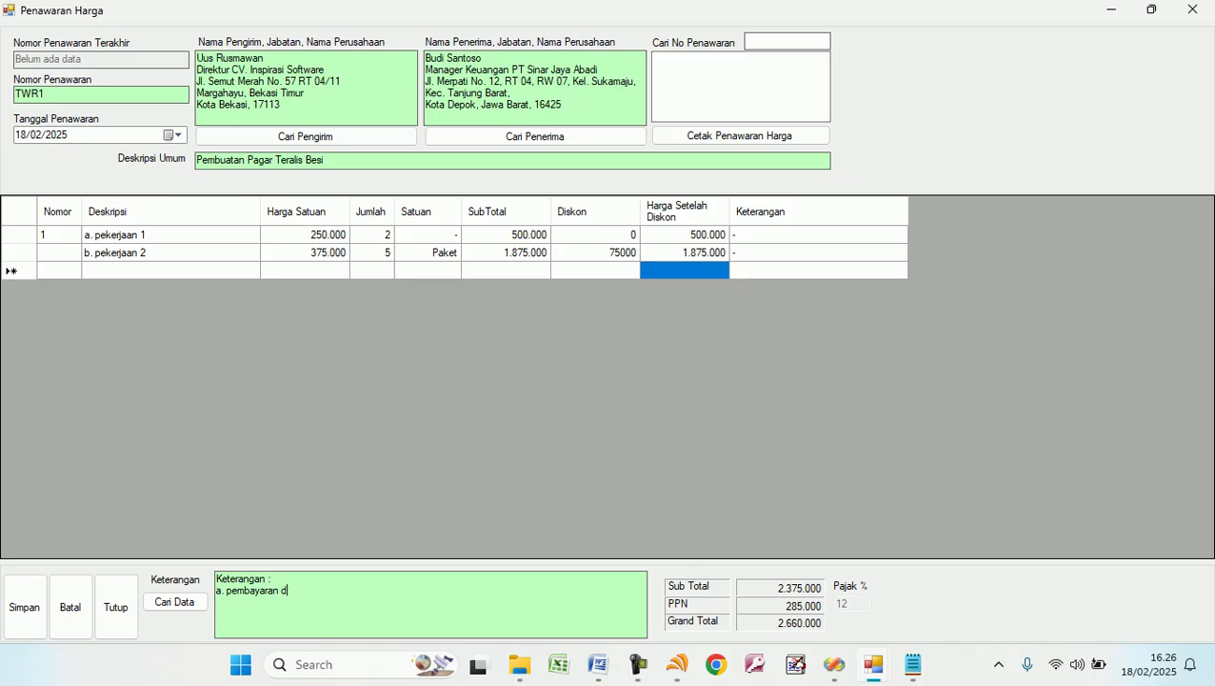
text(icicil)
text(3x)
key(Return)
text(b. )
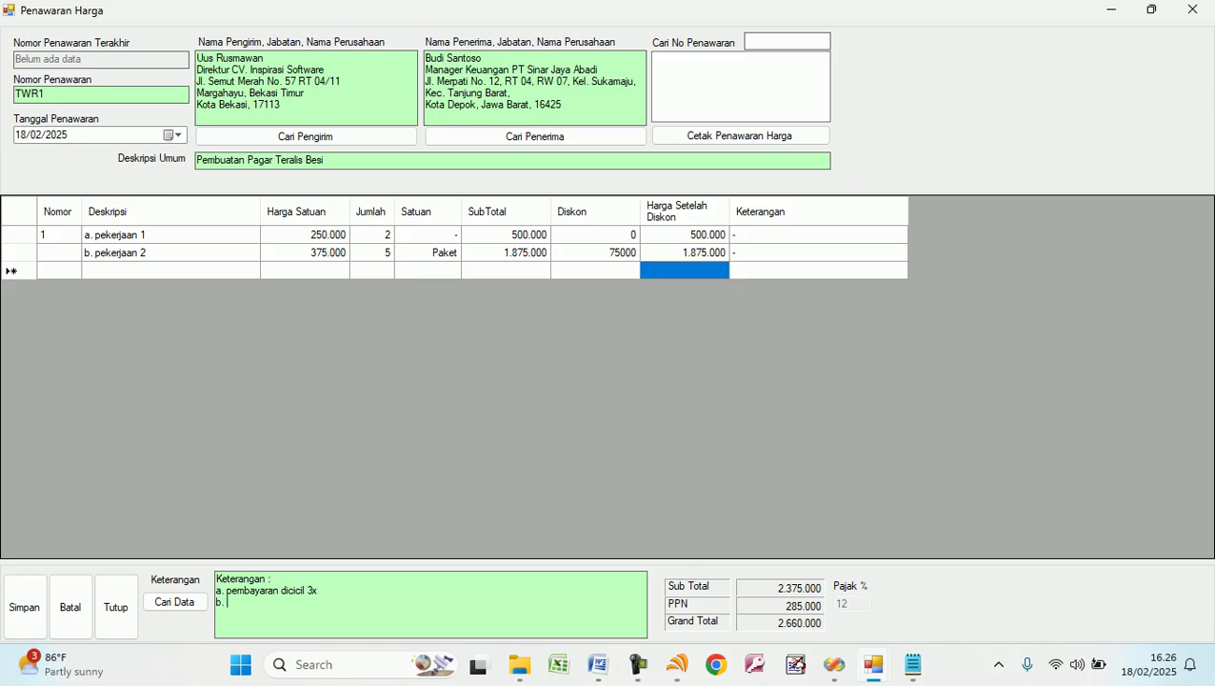
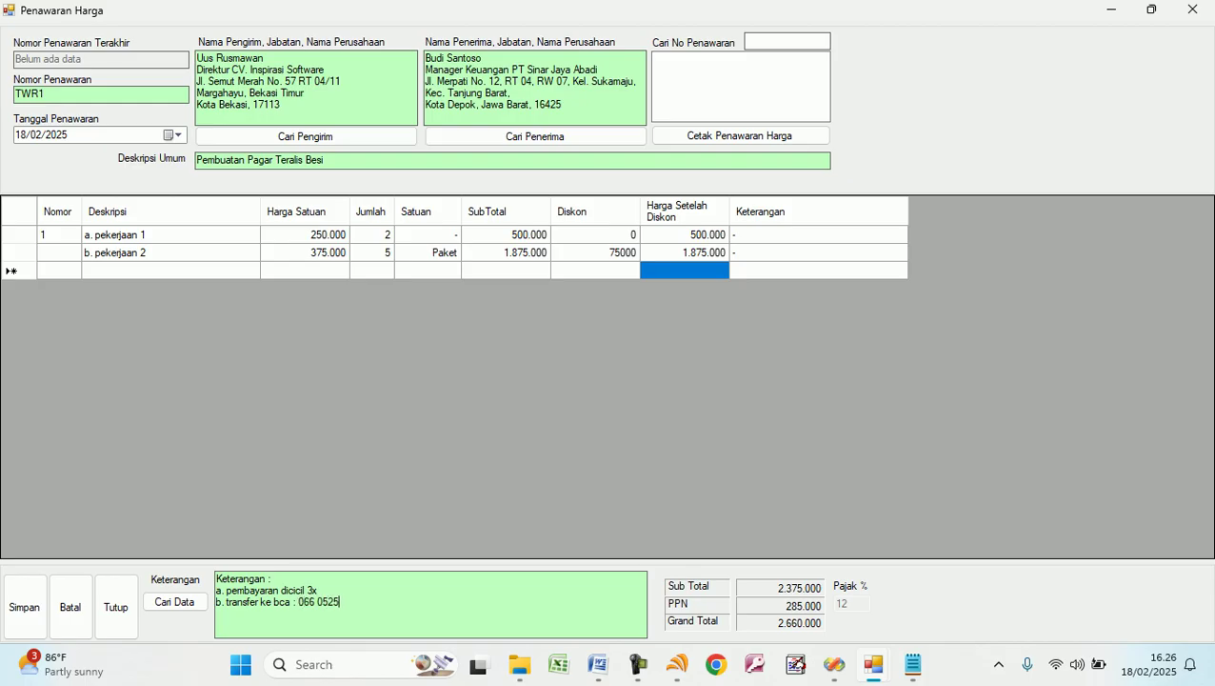
key(Return)
text(c. konfirmasi transfer ke )
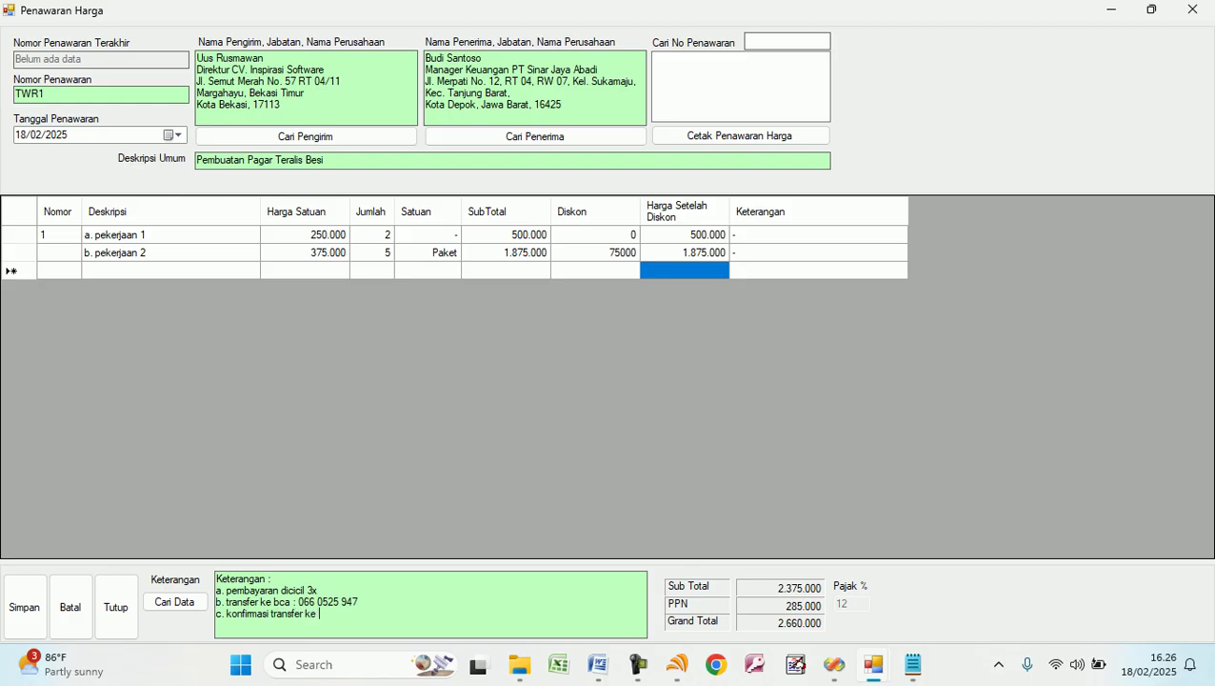
Change the first item's unit to Set, then save quotation TWR1 and confirm.
click(21, 617)
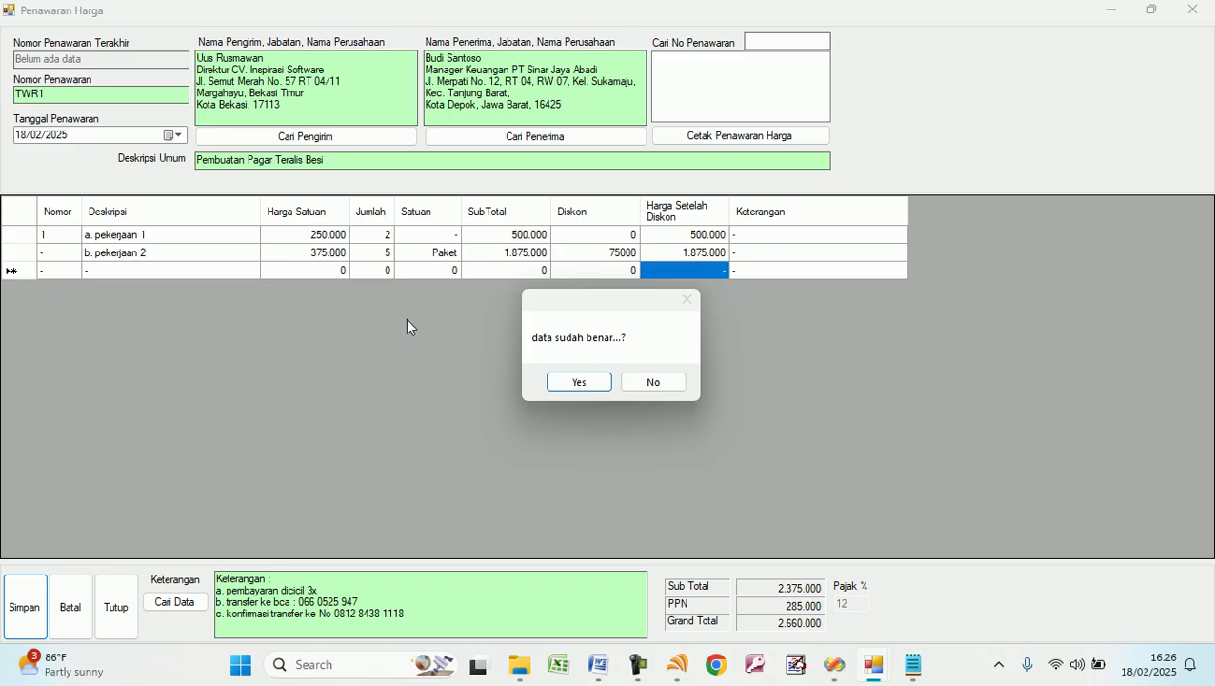
click(657, 384)
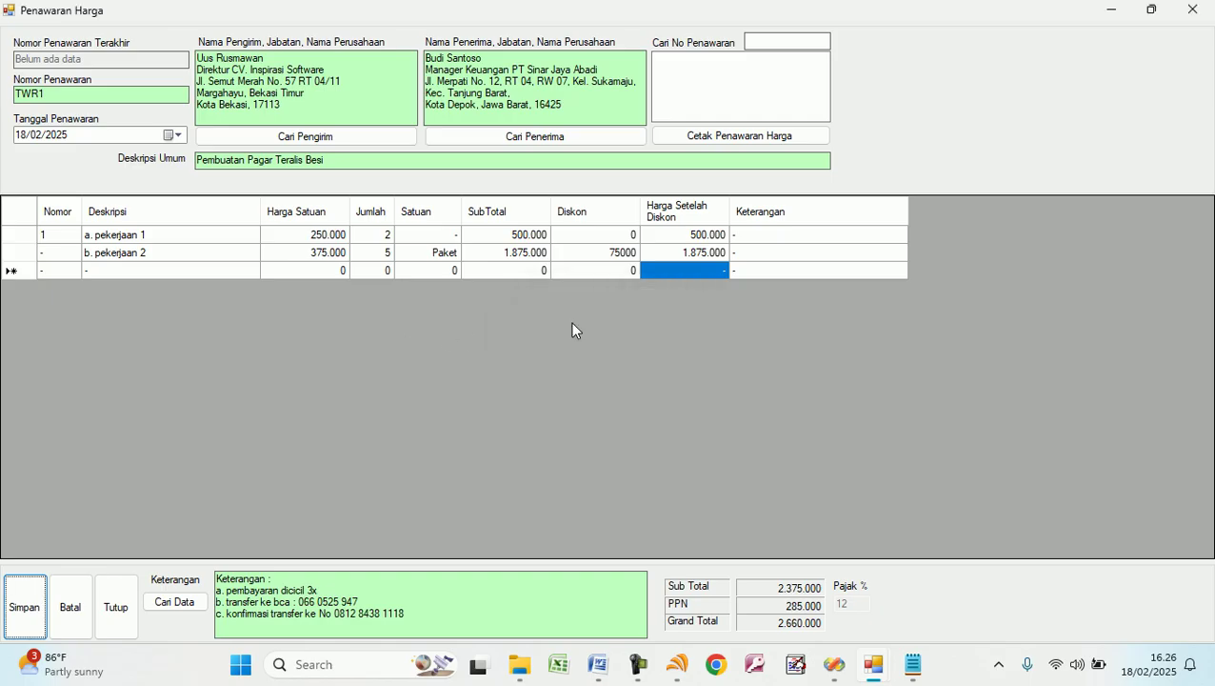
click(446, 234)
click(447, 234)
text(Set)
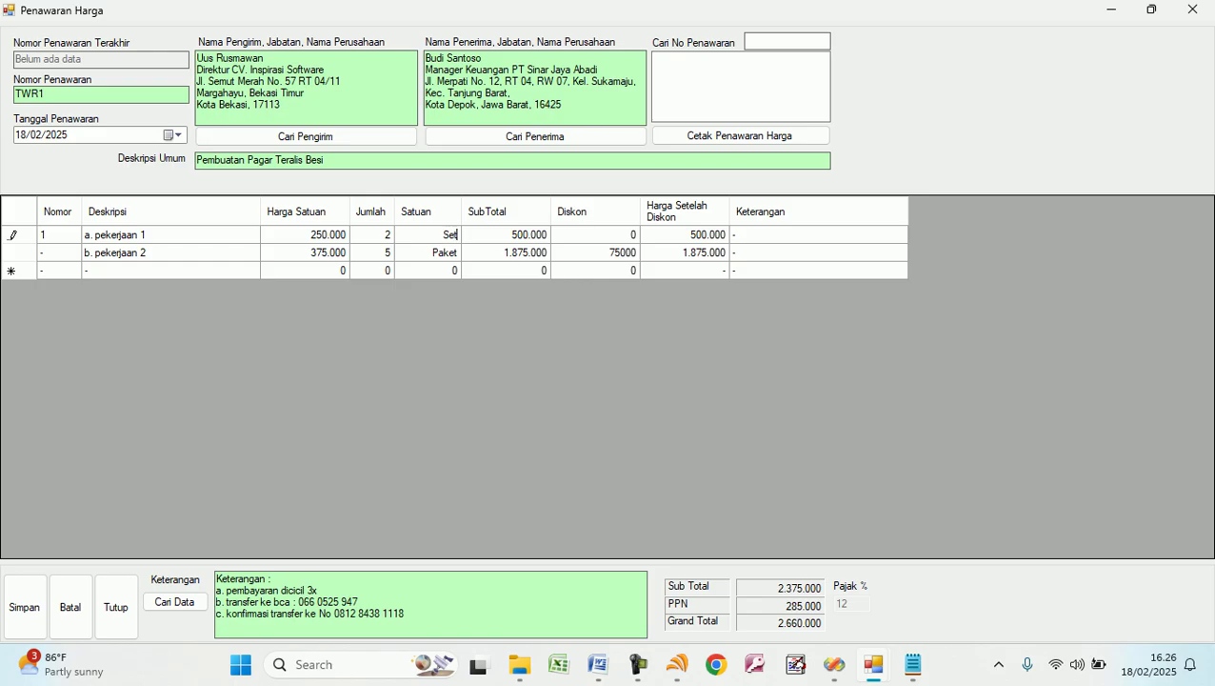
key(Return)
click(24, 615)
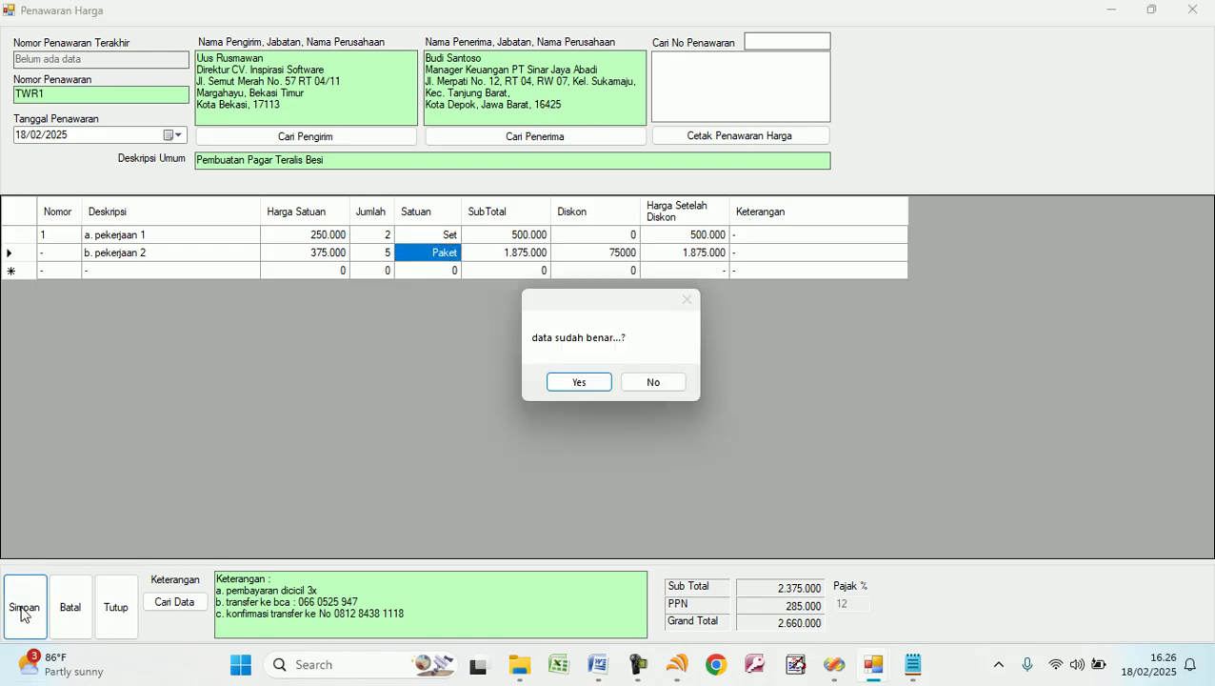
click(564, 386)
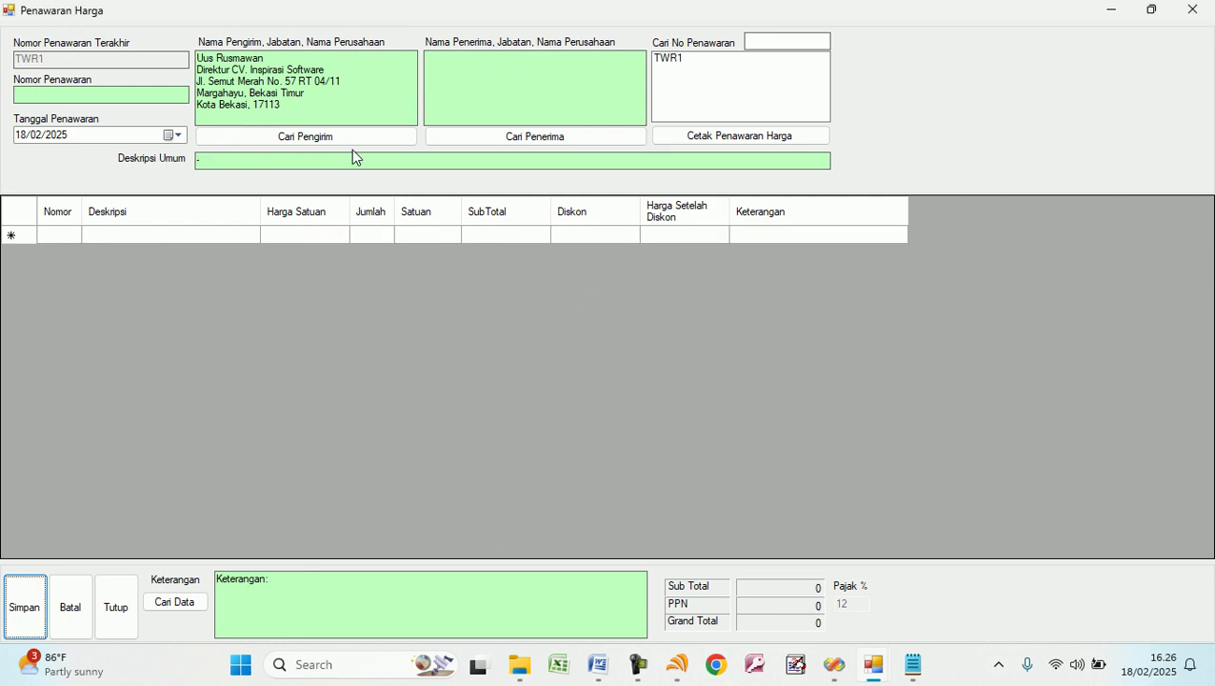
Reload TWR1, preview its printable quotation report, then close the preview and form.
click(667, 59)
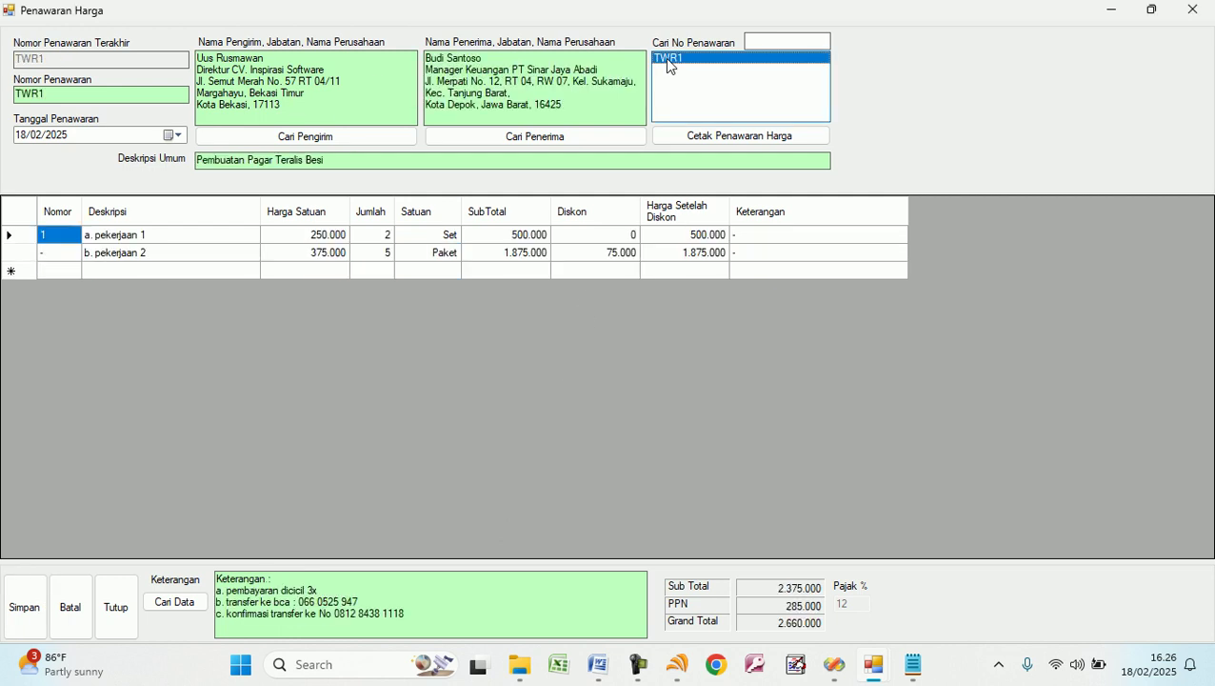
click(704, 139)
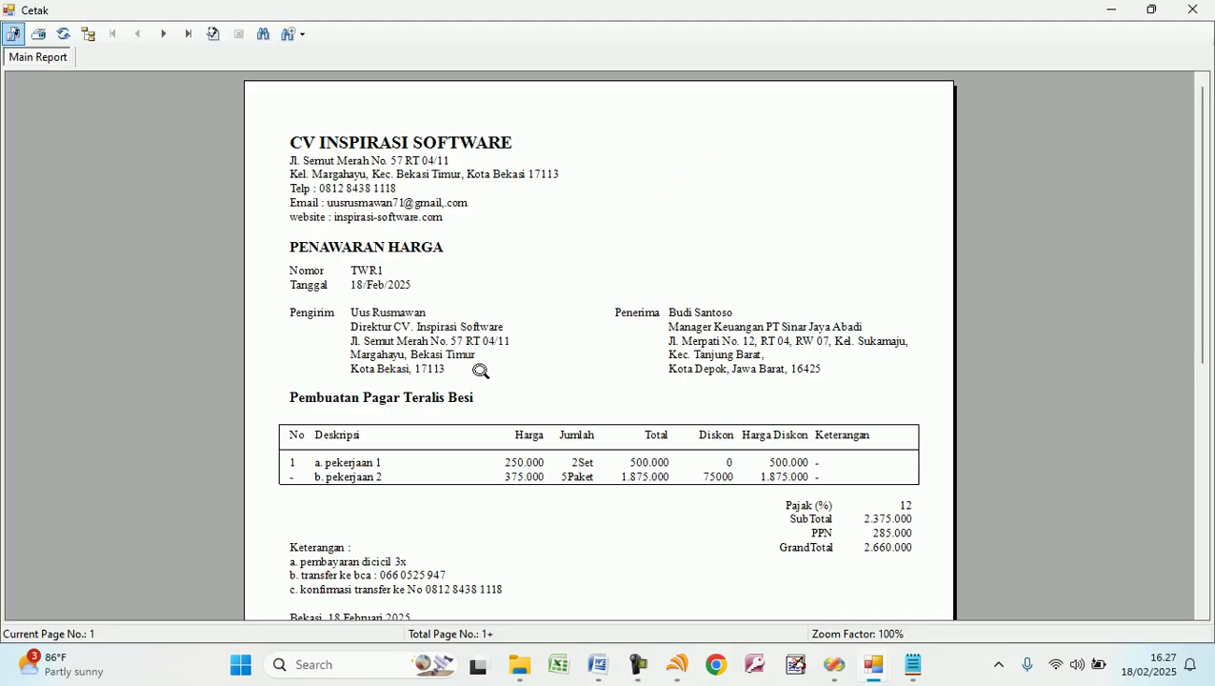
scroll(499, 339, down, 3)
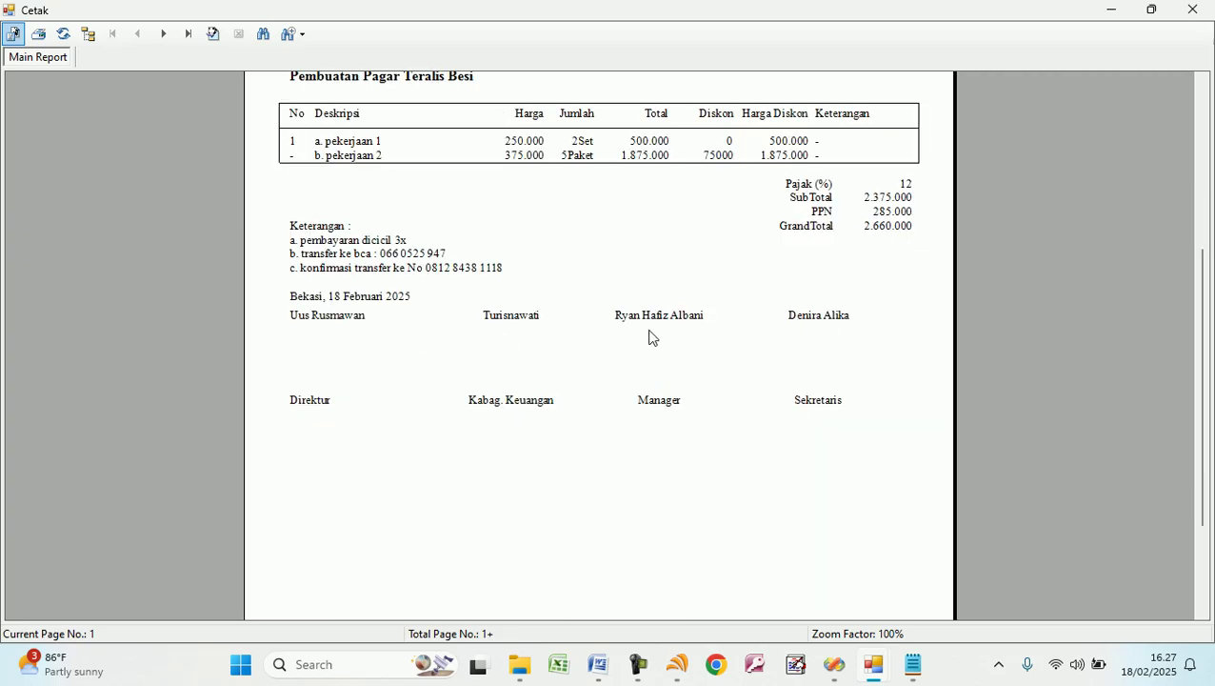
scroll(610, 336, up, 3)
scroll(583, 363, up, 1)
scroll(581, 361, down, 3)
click(1181, 19)
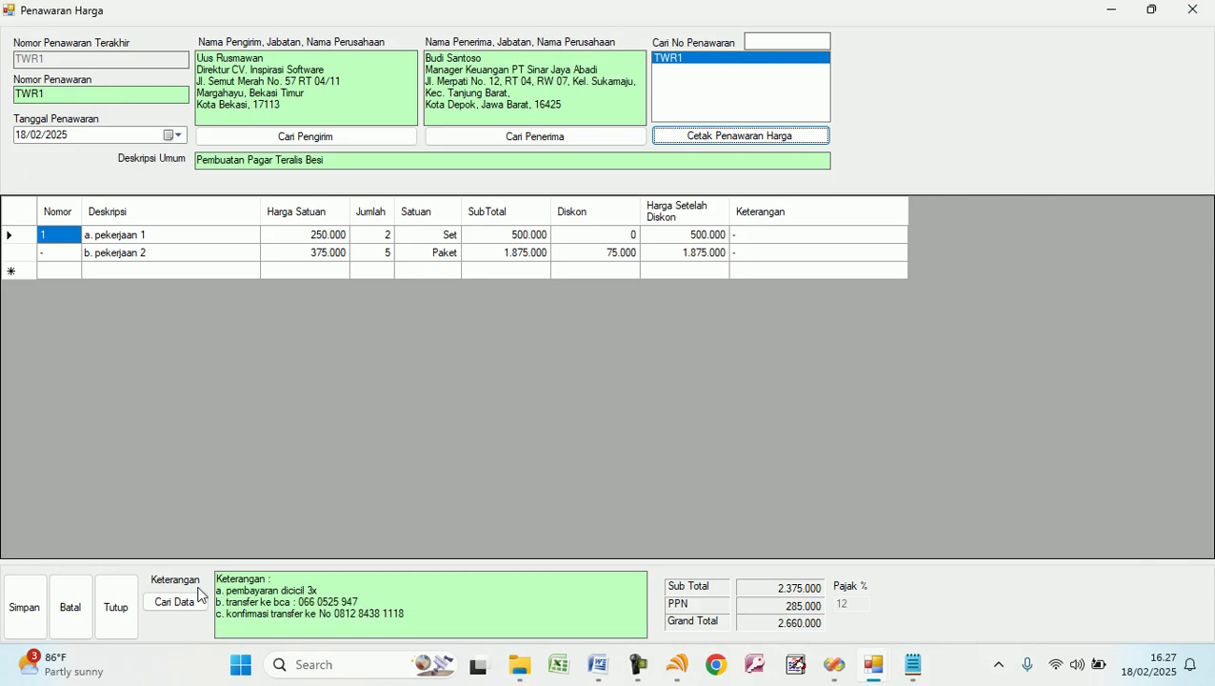
click(129, 602)
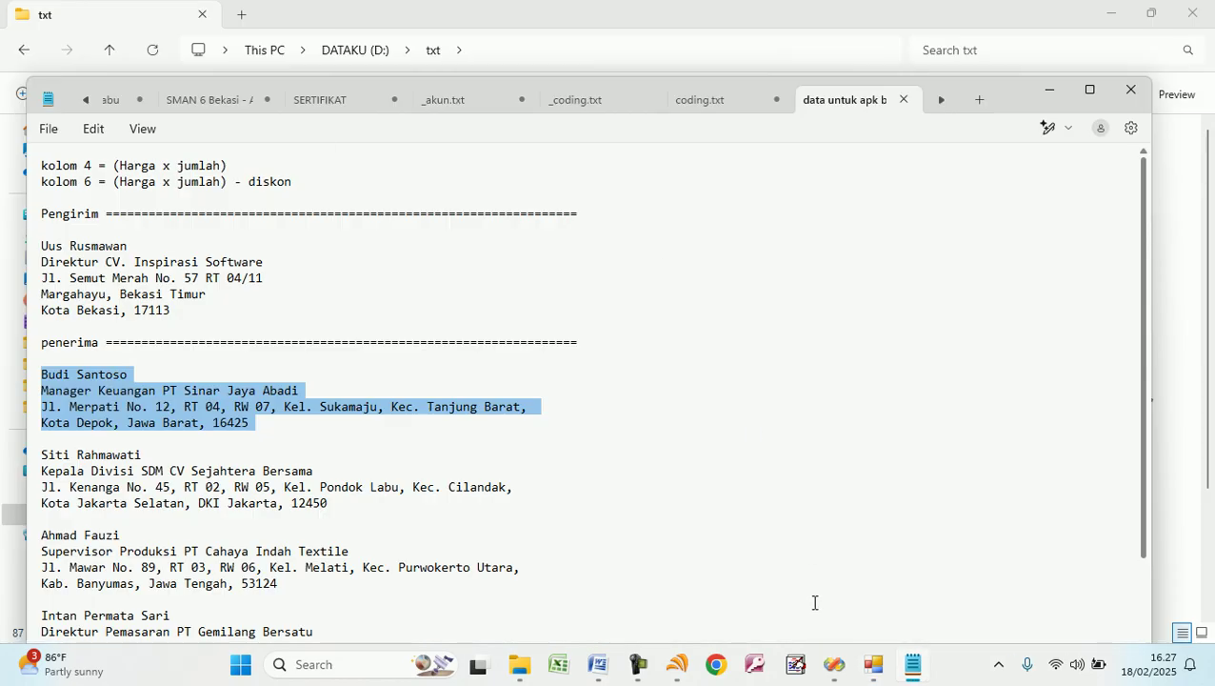
Review the company profile under Perusahaan without changes, then bring up a blank Penawaran Harga form.
click(870, 666)
click(38, 100)
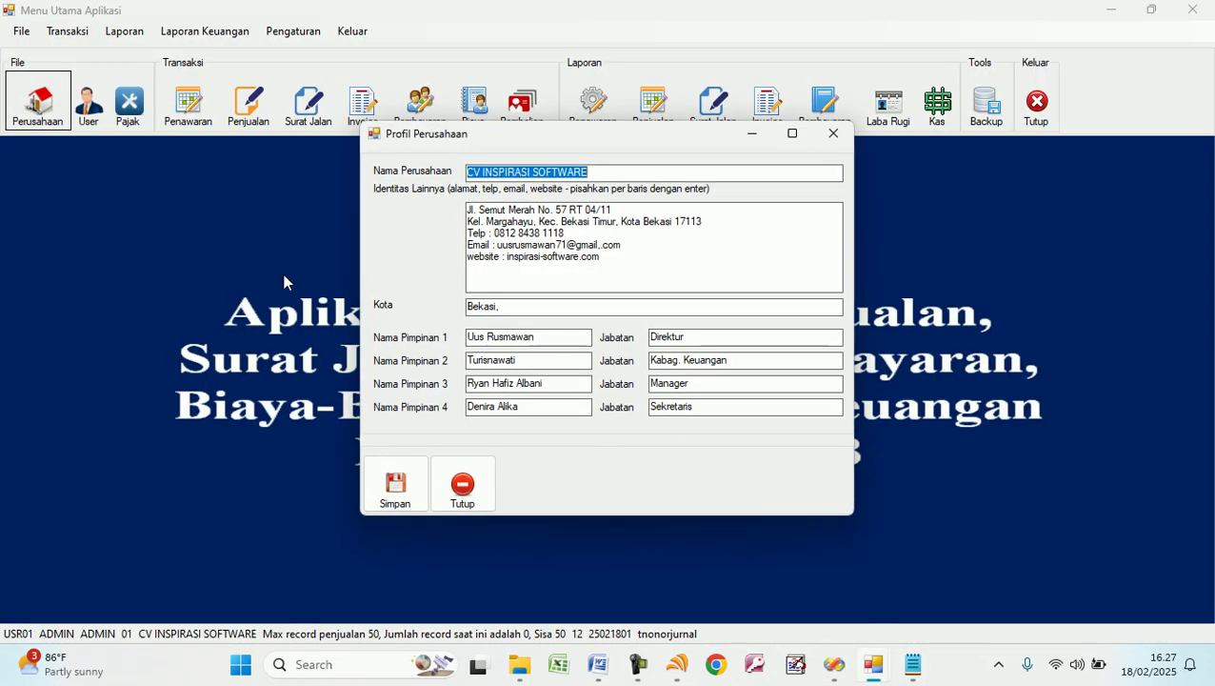
drag(573, 337, 369, 324)
click(467, 503)
click(188, 103)
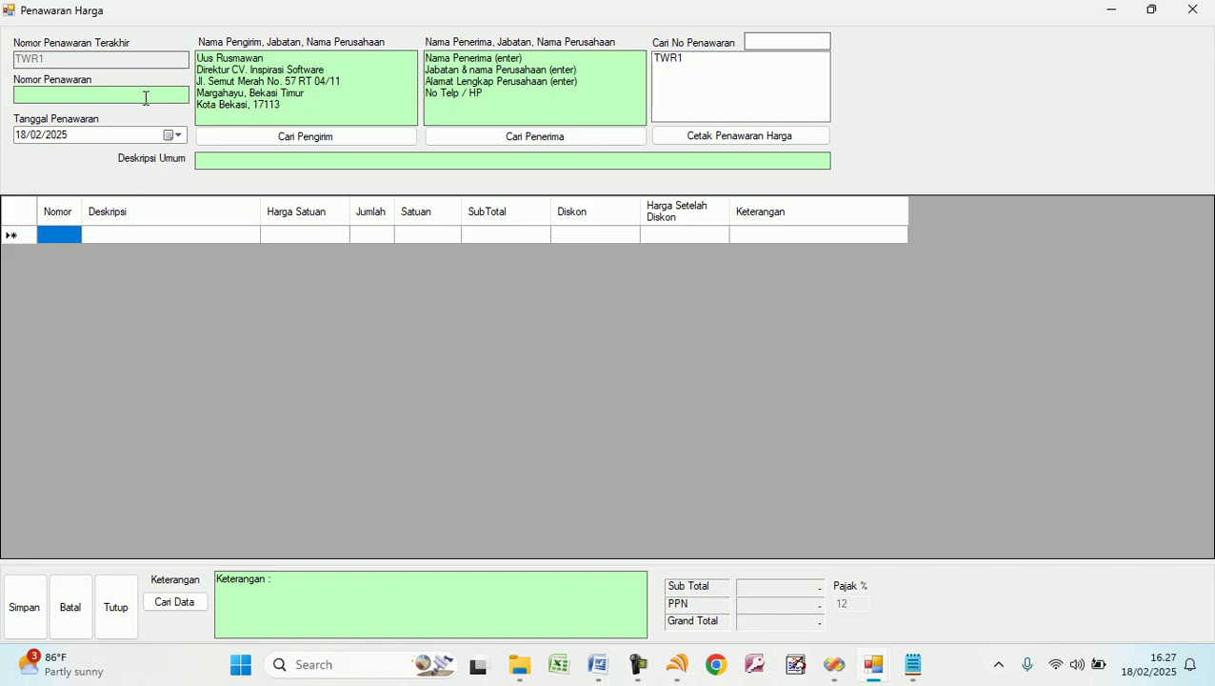
Enter quotation number TWR2 with the description 'Pembuatan tangga lingkar'.
text(TWR2)
click(255, 162)
text(Pne)
key(BackSpace)
key(BackSpace)
text(embuatan tangga )
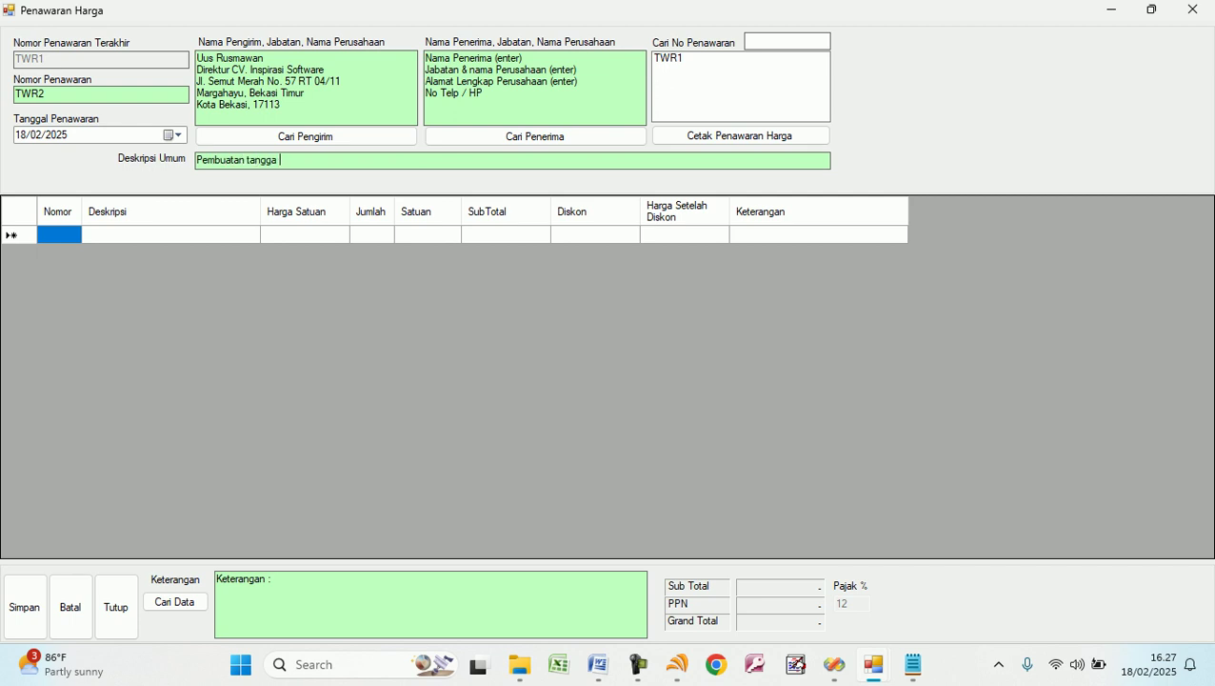
text(lingkar)
drag(314, 105, 207, 58)
Copy the second recipient's address block from Notepad into the quotation's Penerima box.
click(337, 105)
click(913, 664)
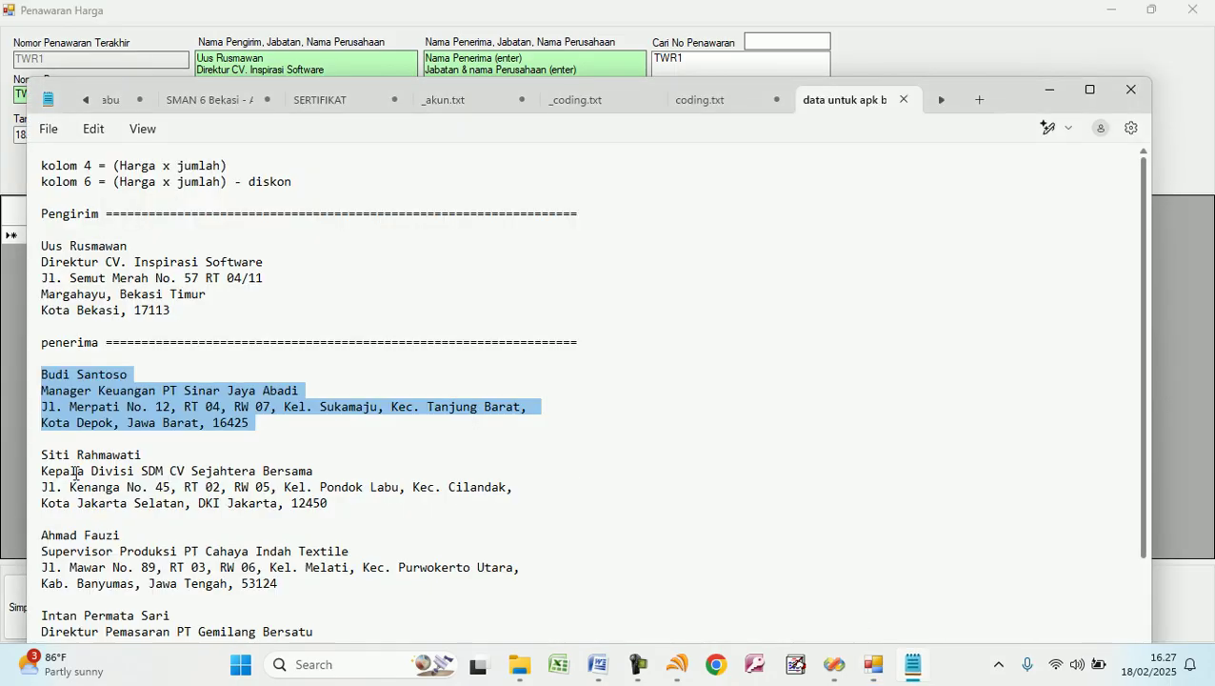
click(43, 461)
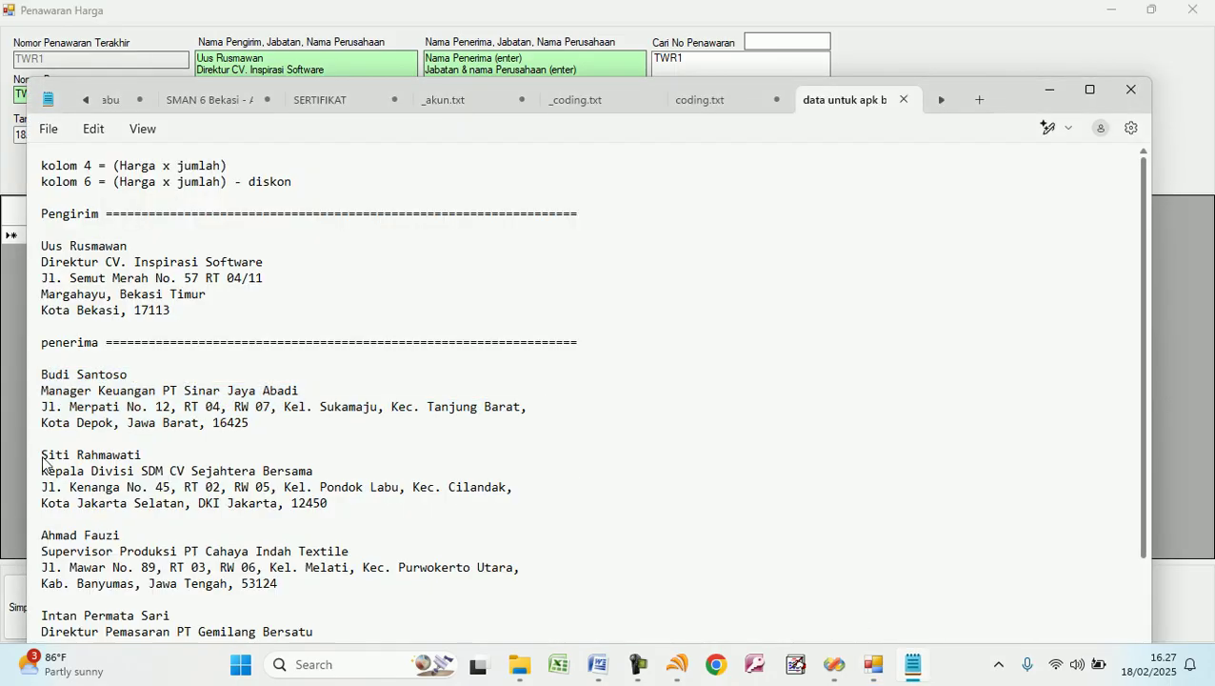
key(shift+Down)
key(shift+Down)
key(shift+Down)
key(shift+Down)
key(ctrl+c)
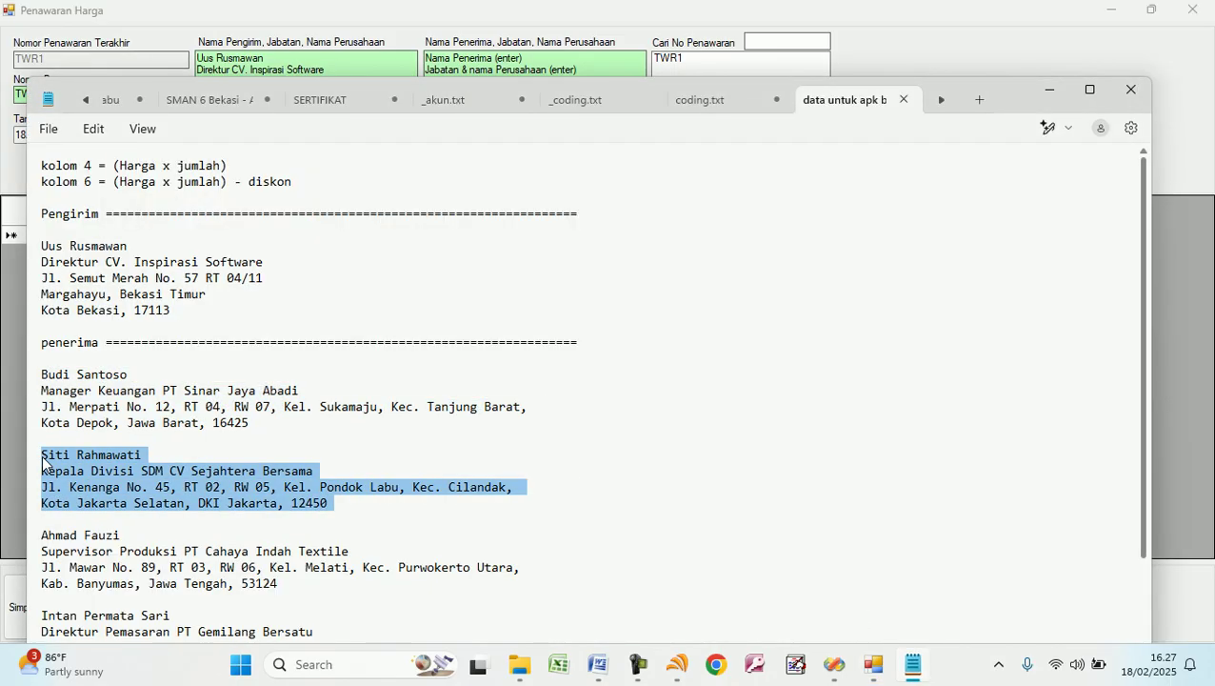
click(555, 73)
drag(562, 93, 403, 52)
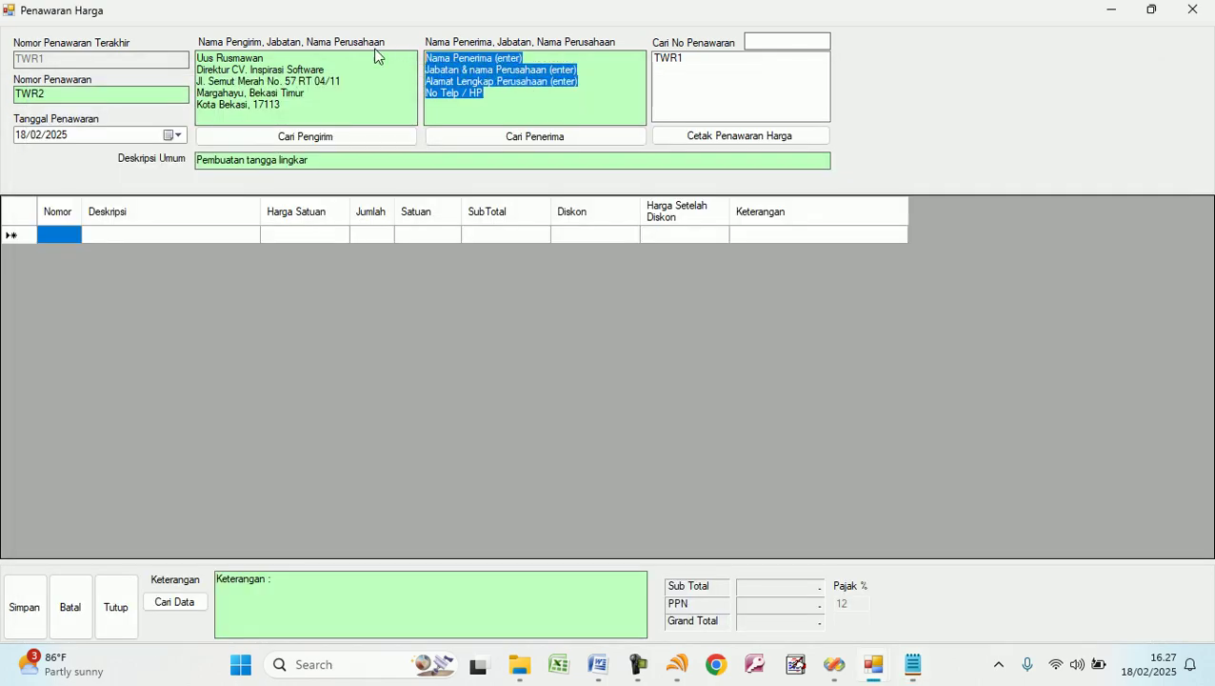
key(ctrl+v)
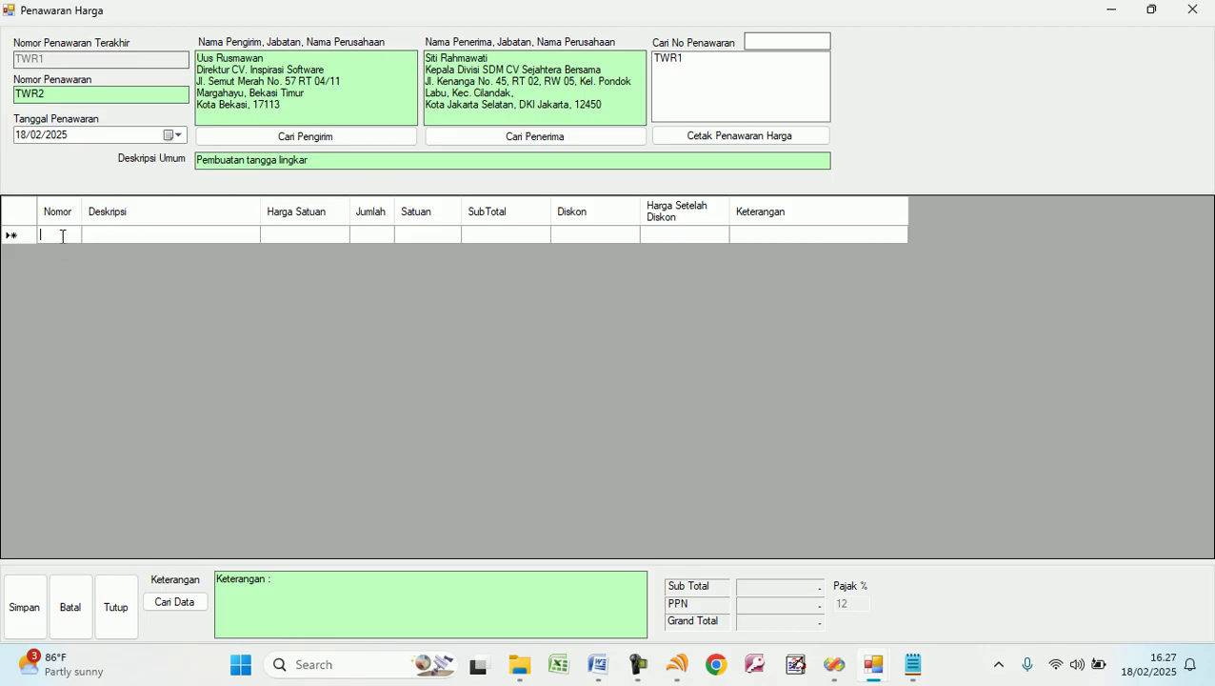
Start item group a with barang 1 at 12.000 × 10.
text(a)
key(Tab)
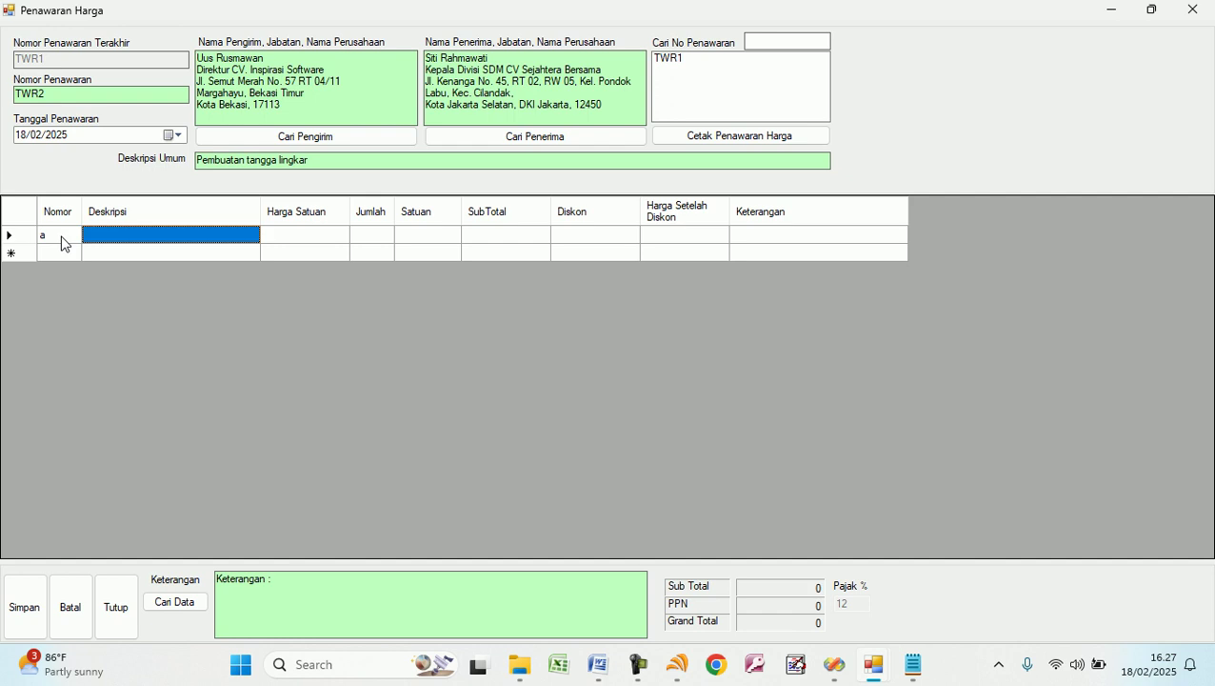
text(barang)
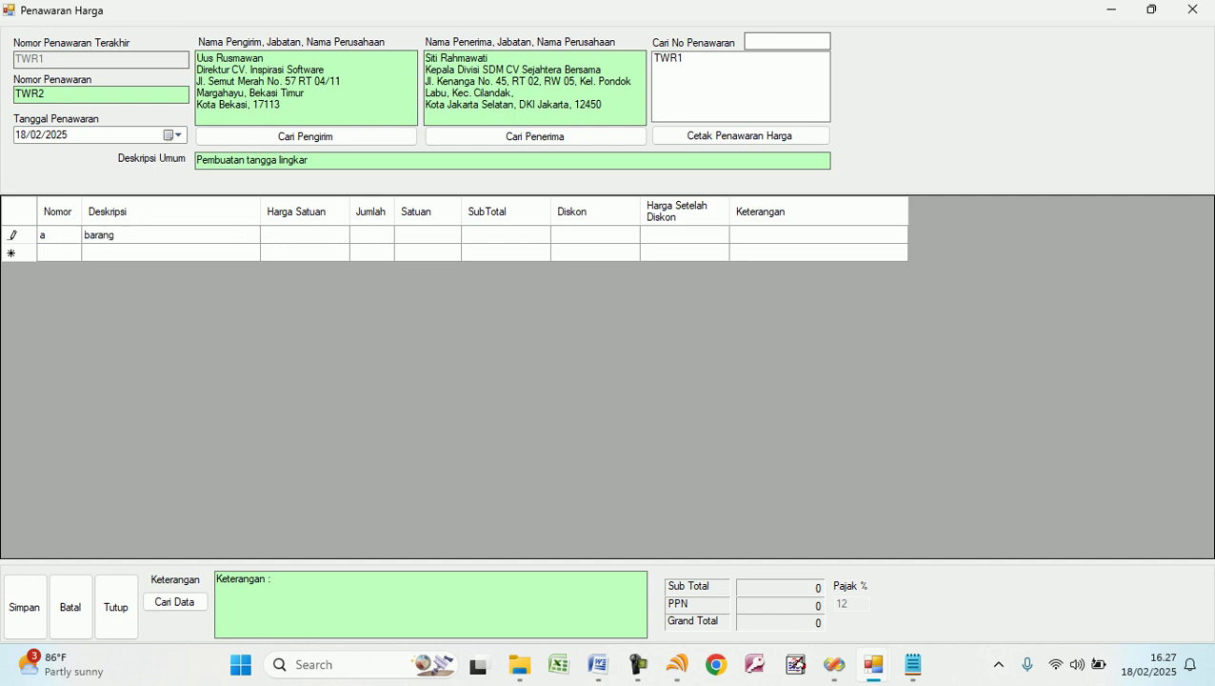
text( 1)
key(Tab)
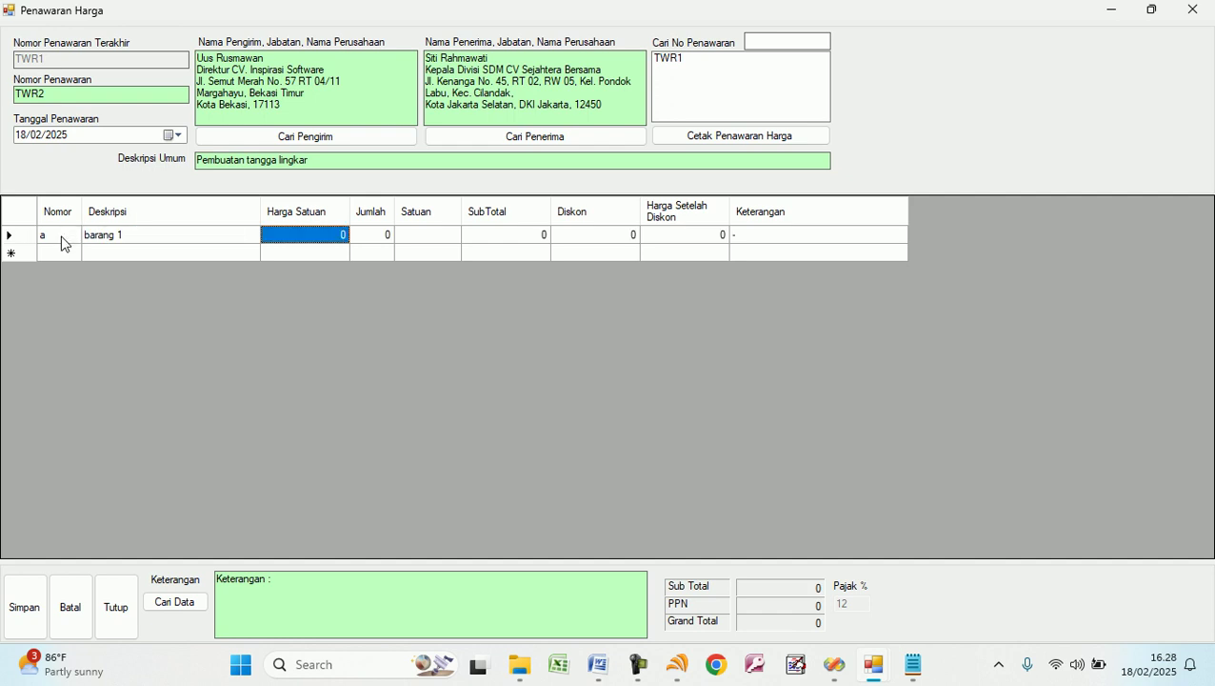
text(12000)
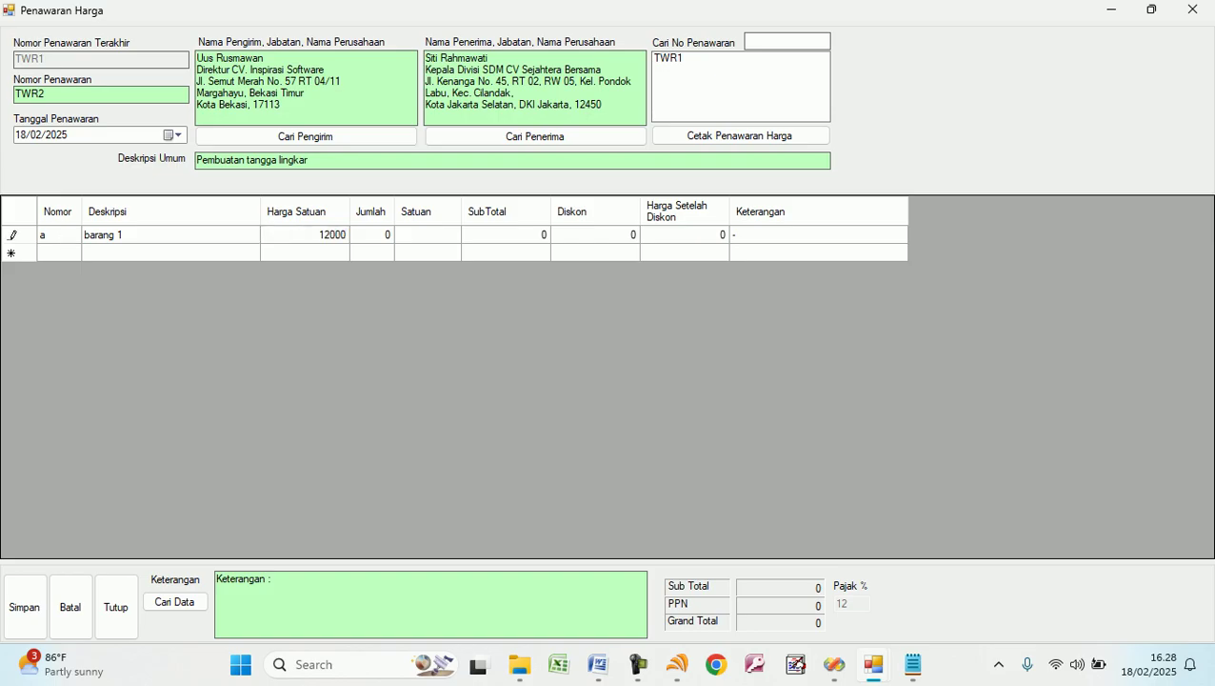
key(Tab)
text(10)
key(Tab)
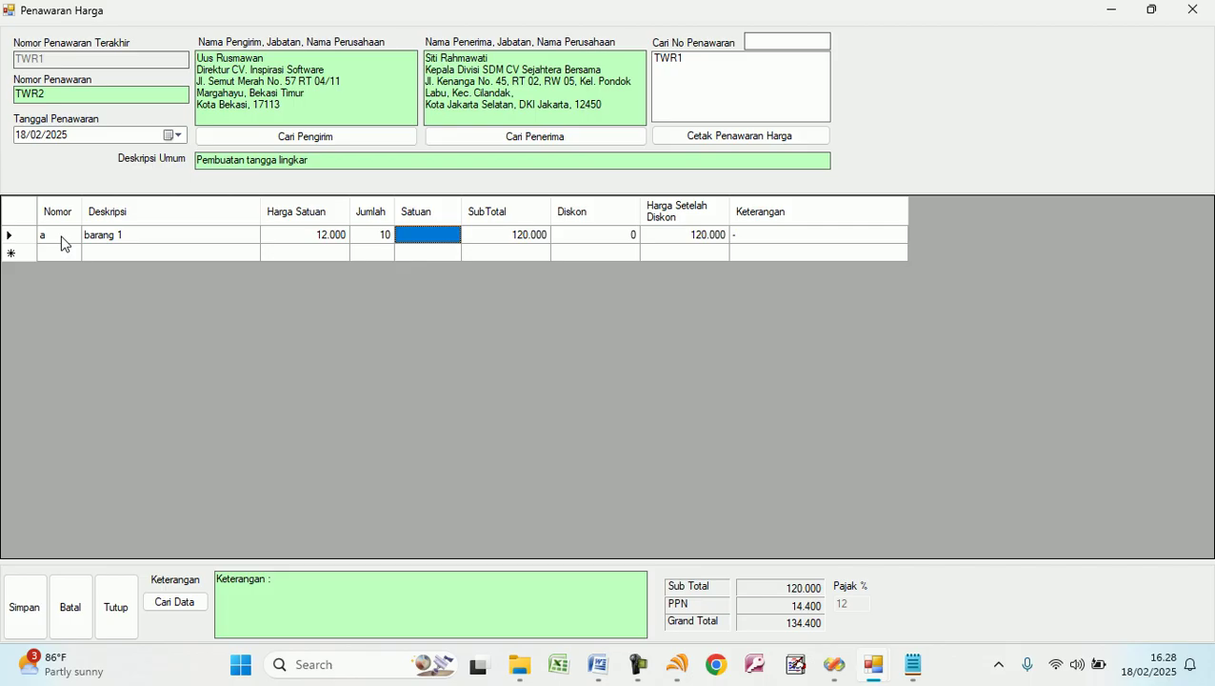
Add barang 2 (23.000 × 20) and barang 3 (34.000 × 30) to group a.
click(115, 249)
text(baran)
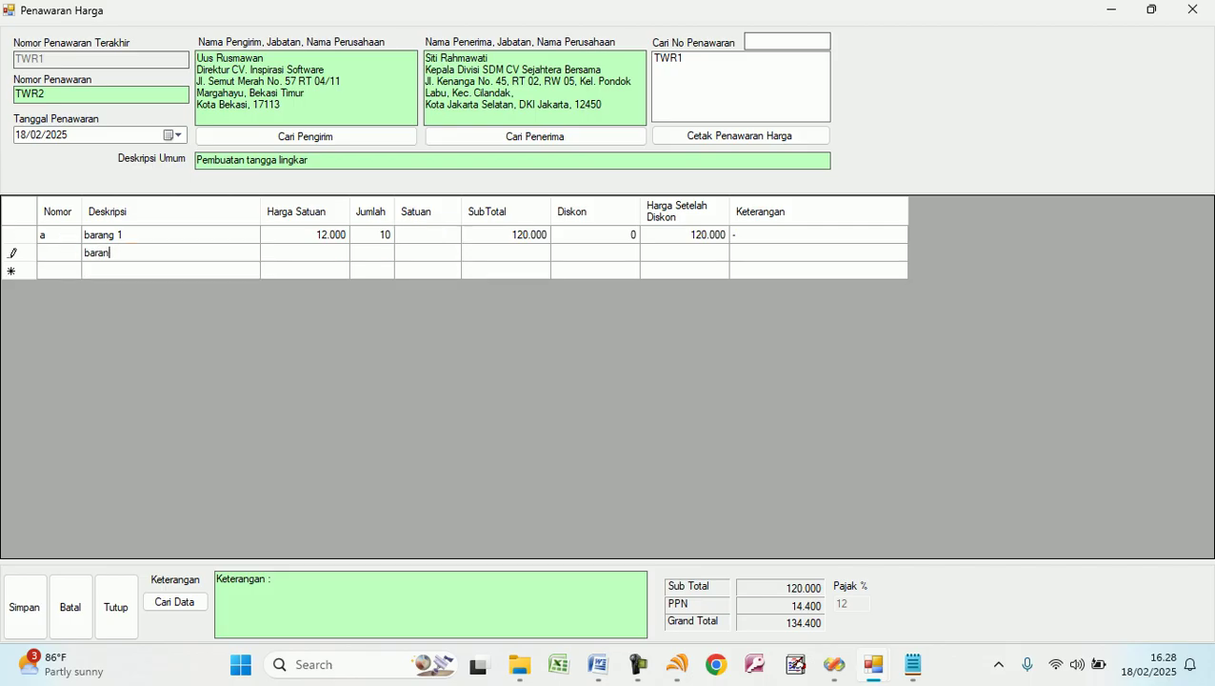
text(g 2)
key(Tab)
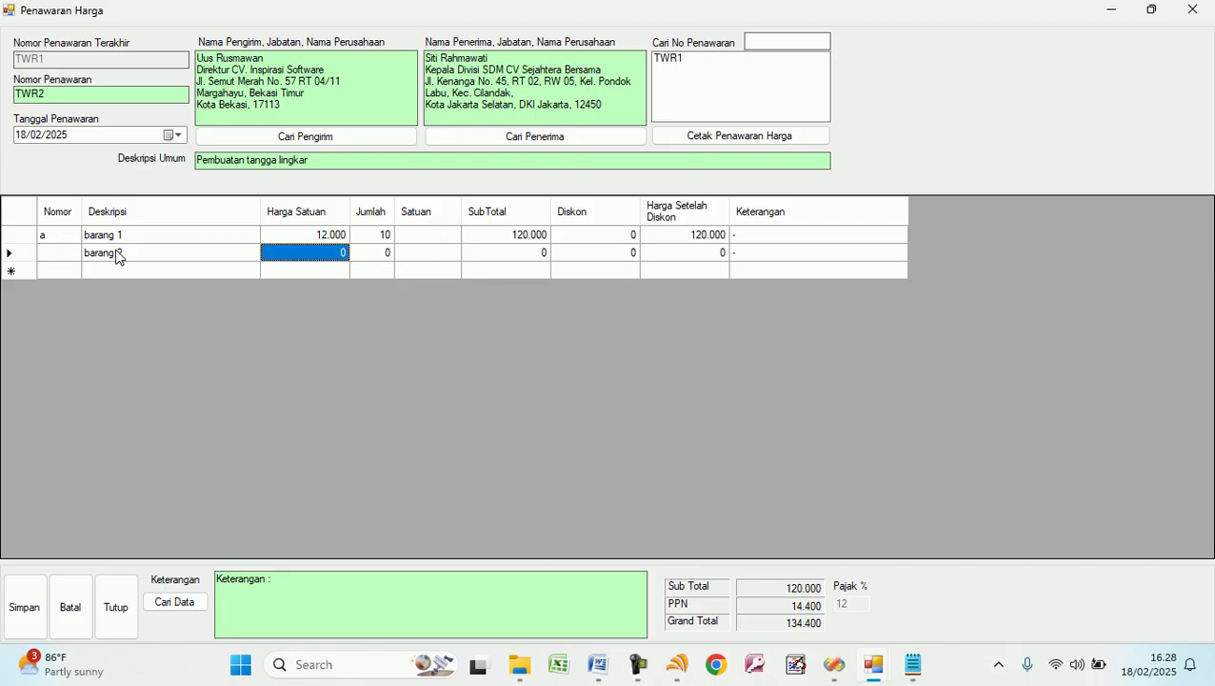
text(23000)
key(Tab)
text(2)
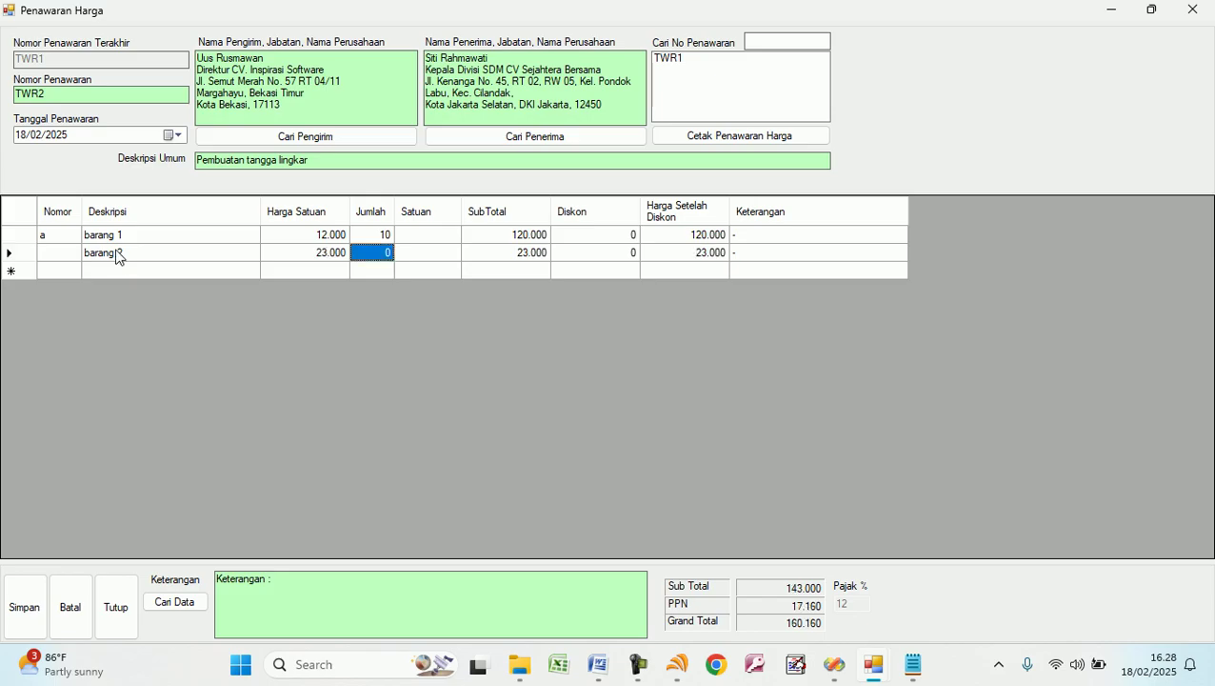
text(0)
key(Tab)
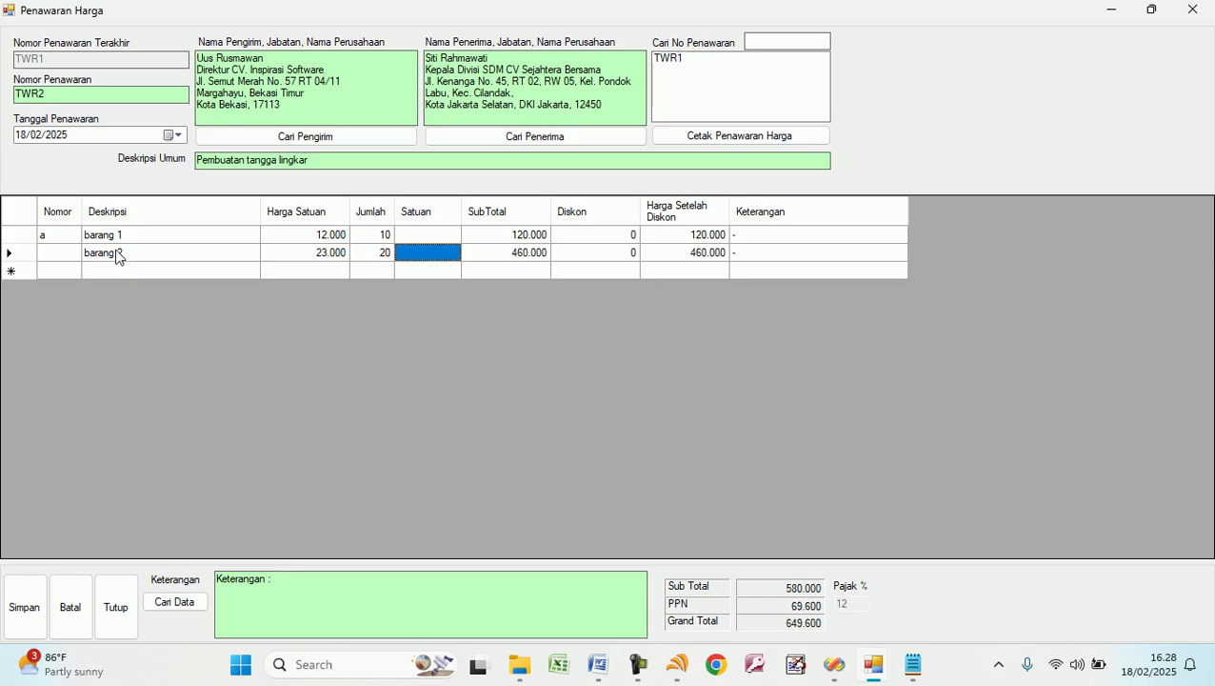
click(128, 269)
text(barang 3)
key(Tab)
text(34)
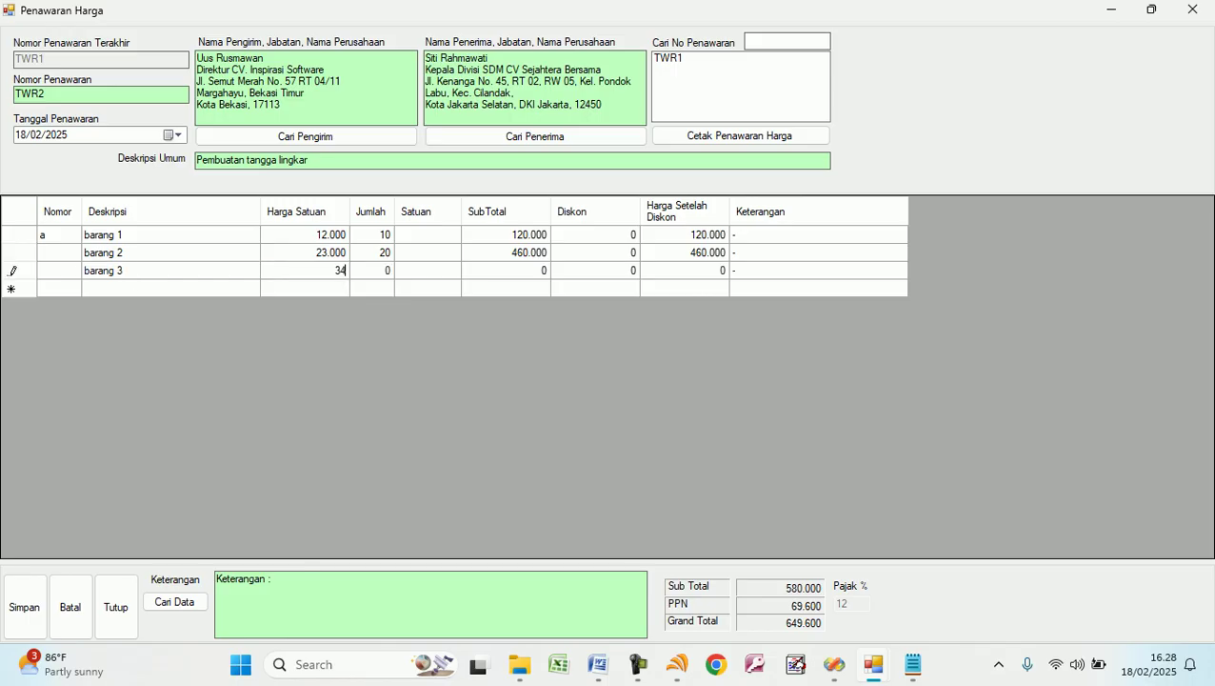
key(Tab)
text(30)
key(Tab)
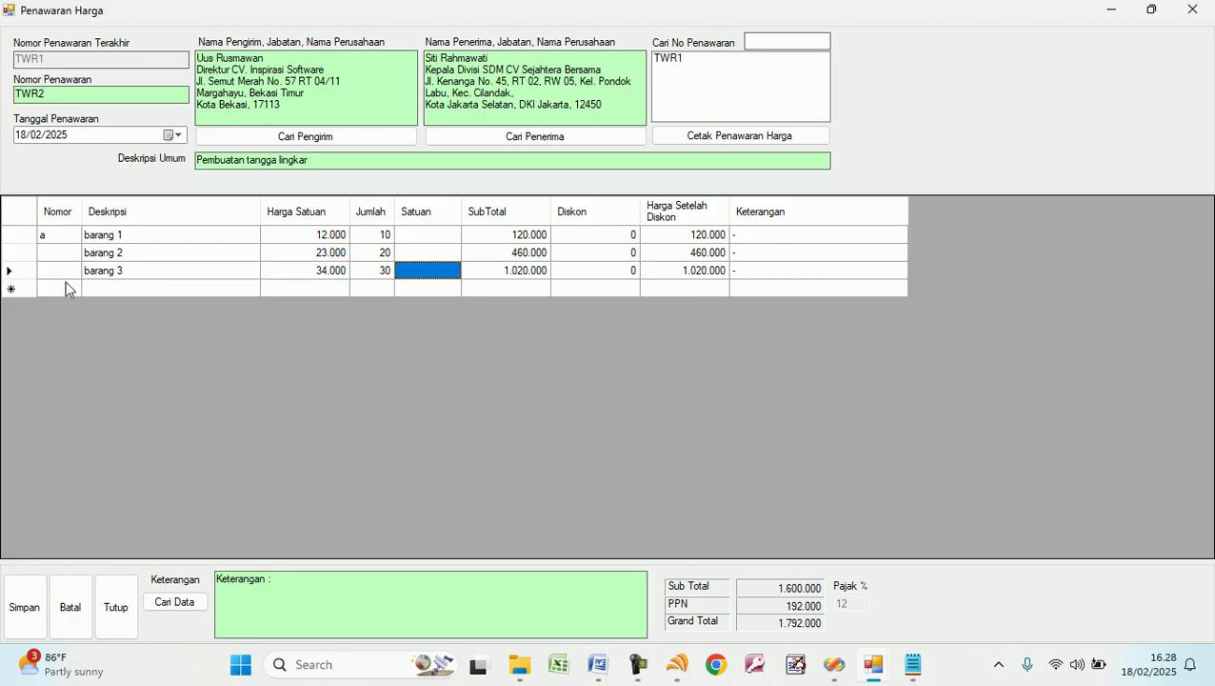
Add group b with Pekerjaan 1 at 50.000 × 2 Set.
click(67, 288)
text(b)
key(Tab)
text(pe)
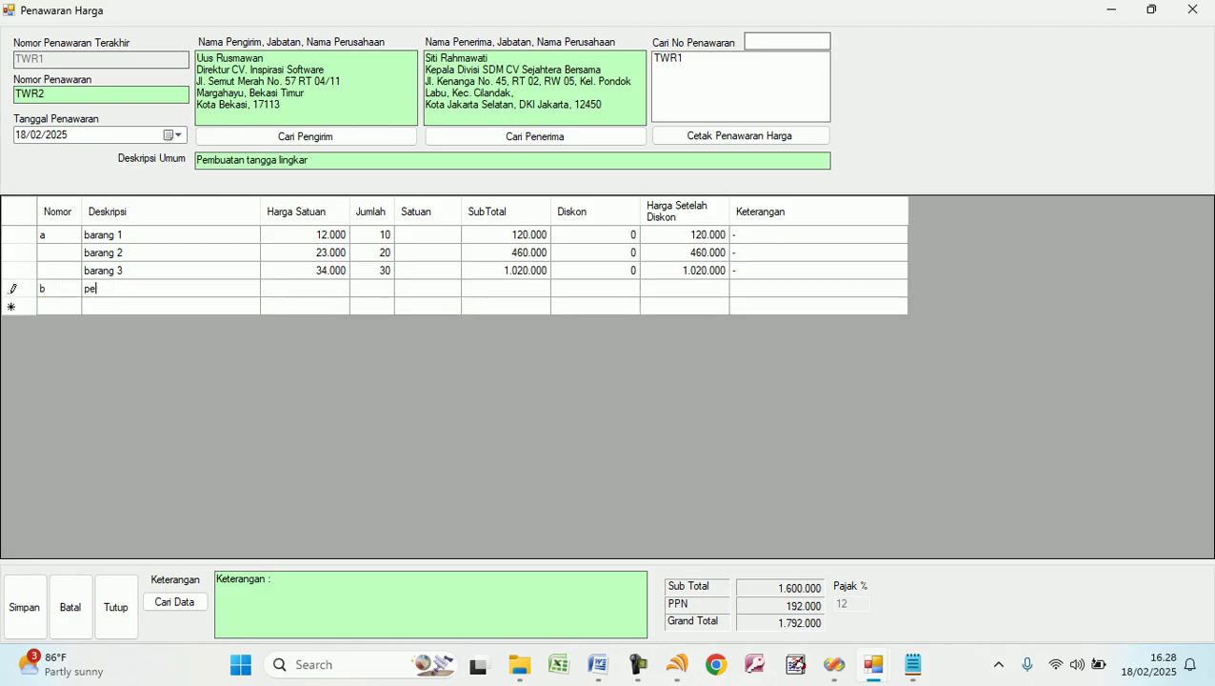
text(kerjaan 1)
key(Tab)
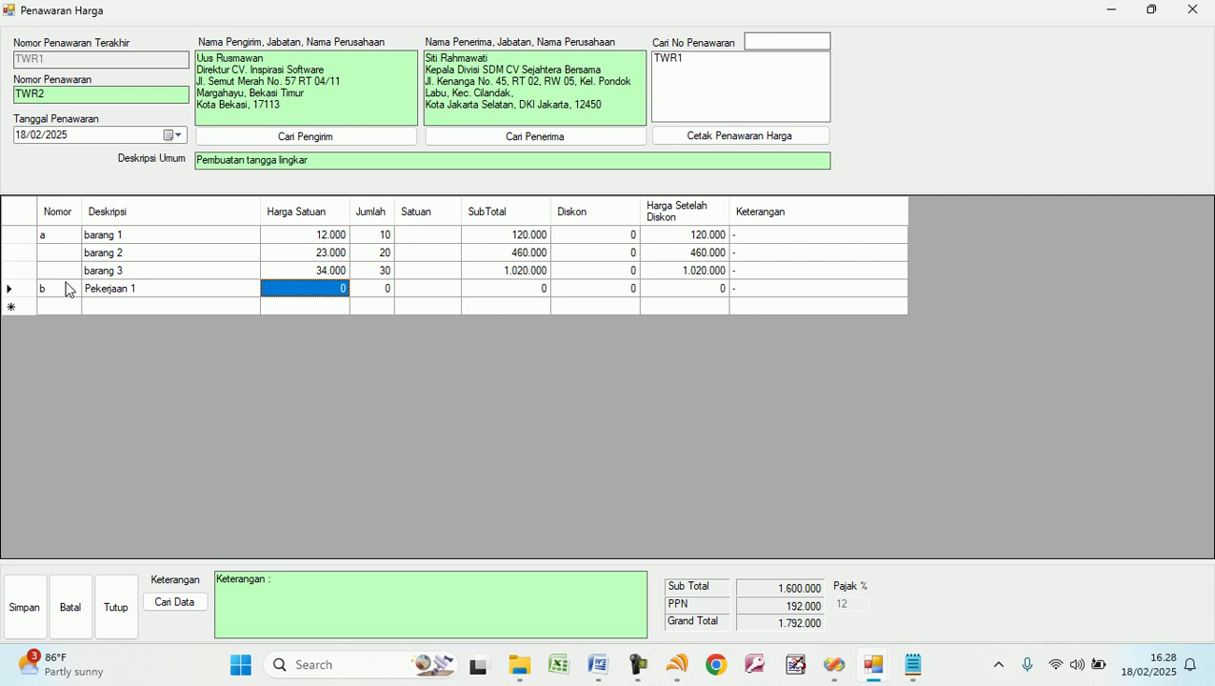
text(50000)
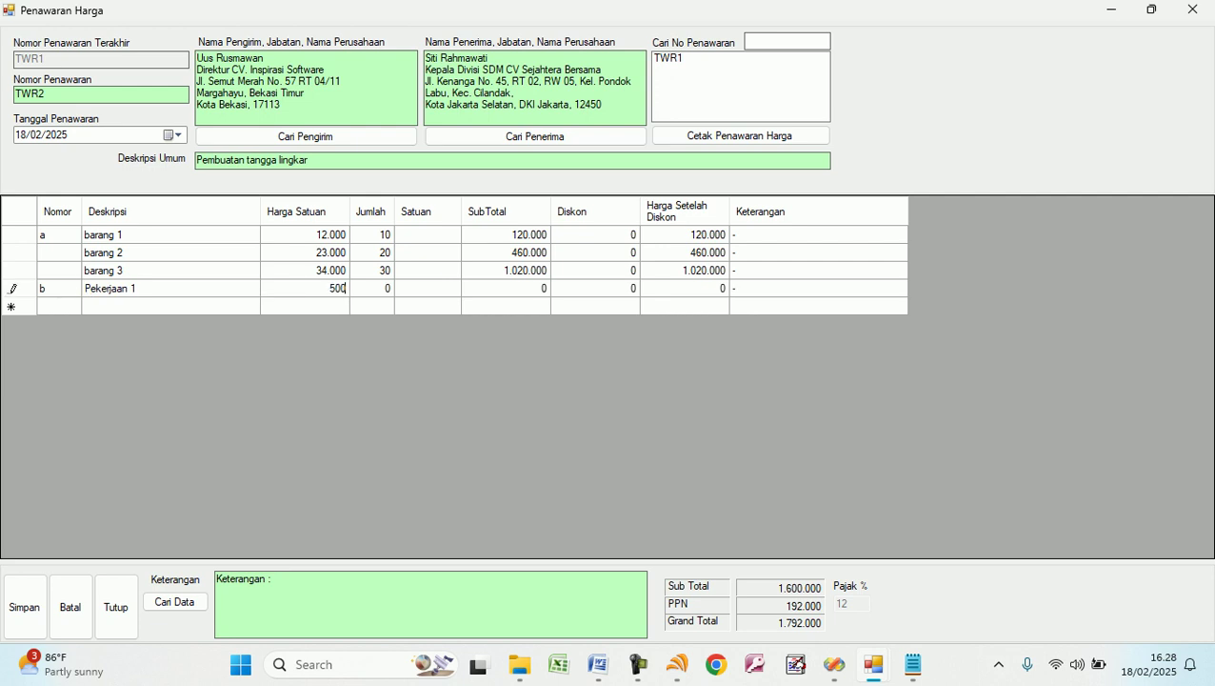
key(Tab)
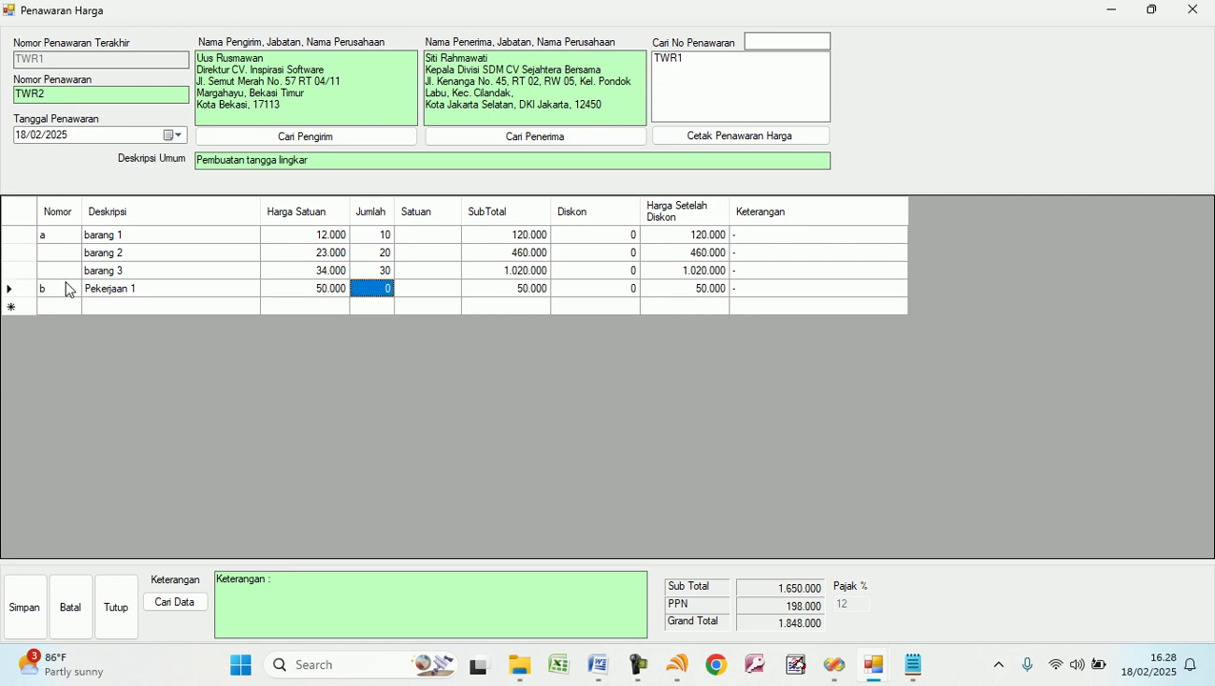
text(2)
key(Tab)
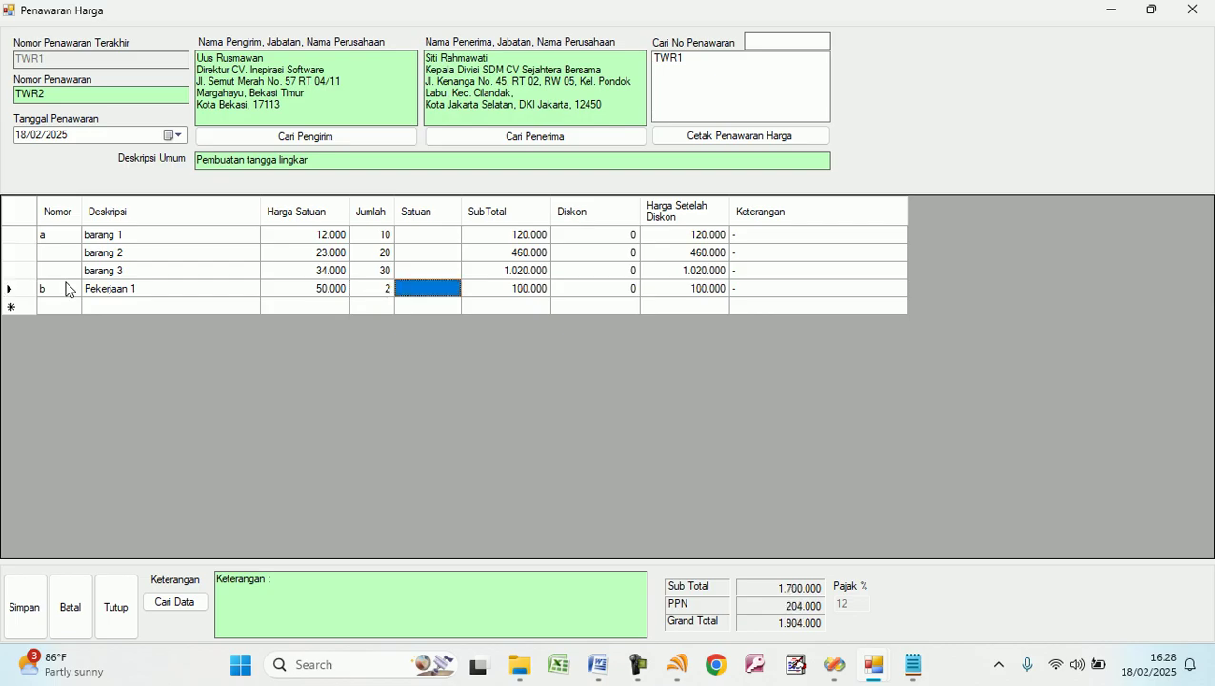
text(Set)
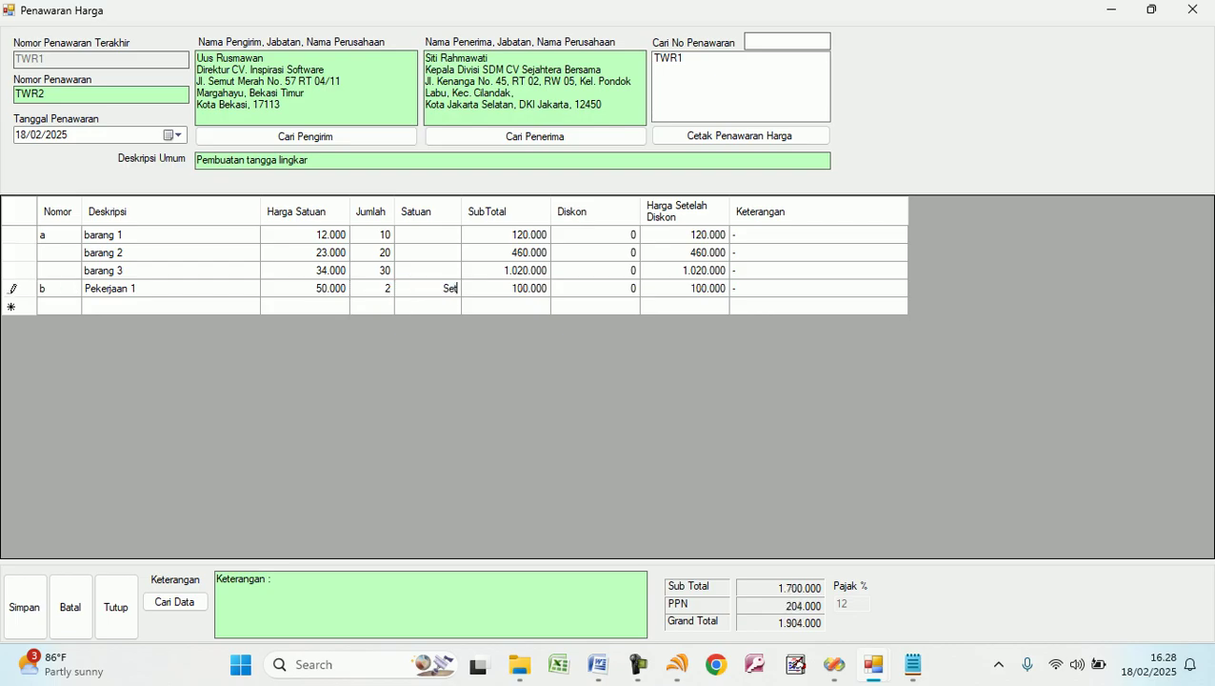
key(Return)
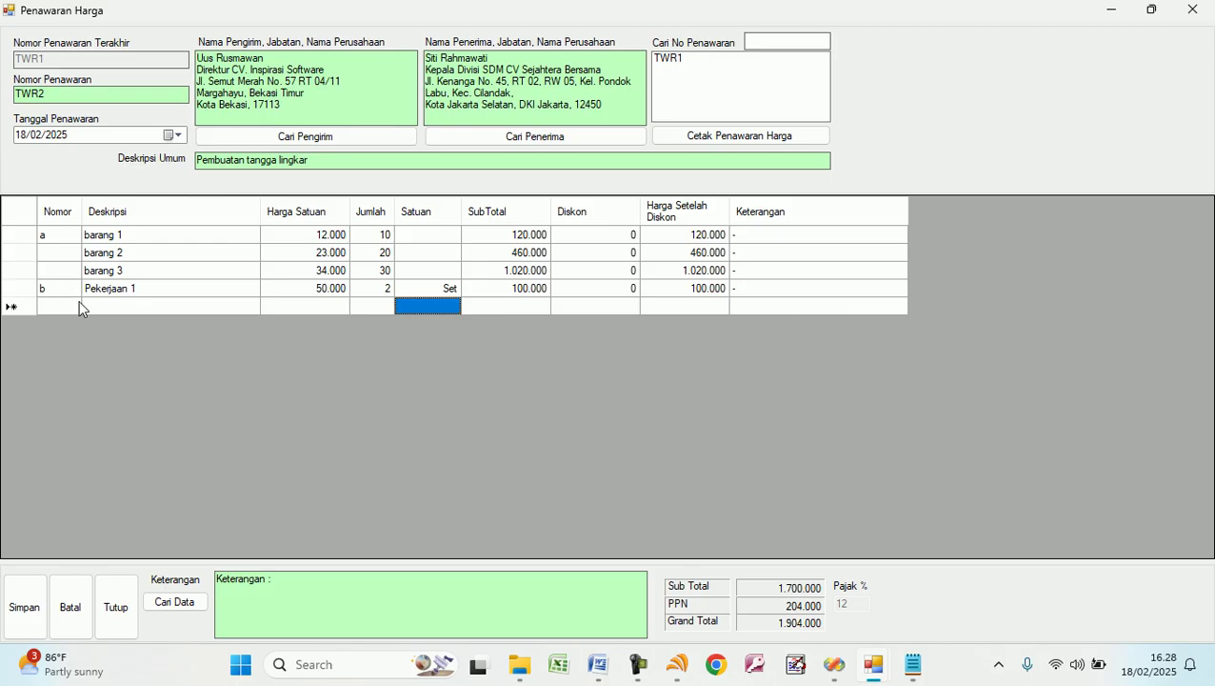
Add line Pekerjaan 2 at 75.000 × 5 Paket.
click(102, 307)
text(Pekerjaan 2)
key(Tab)
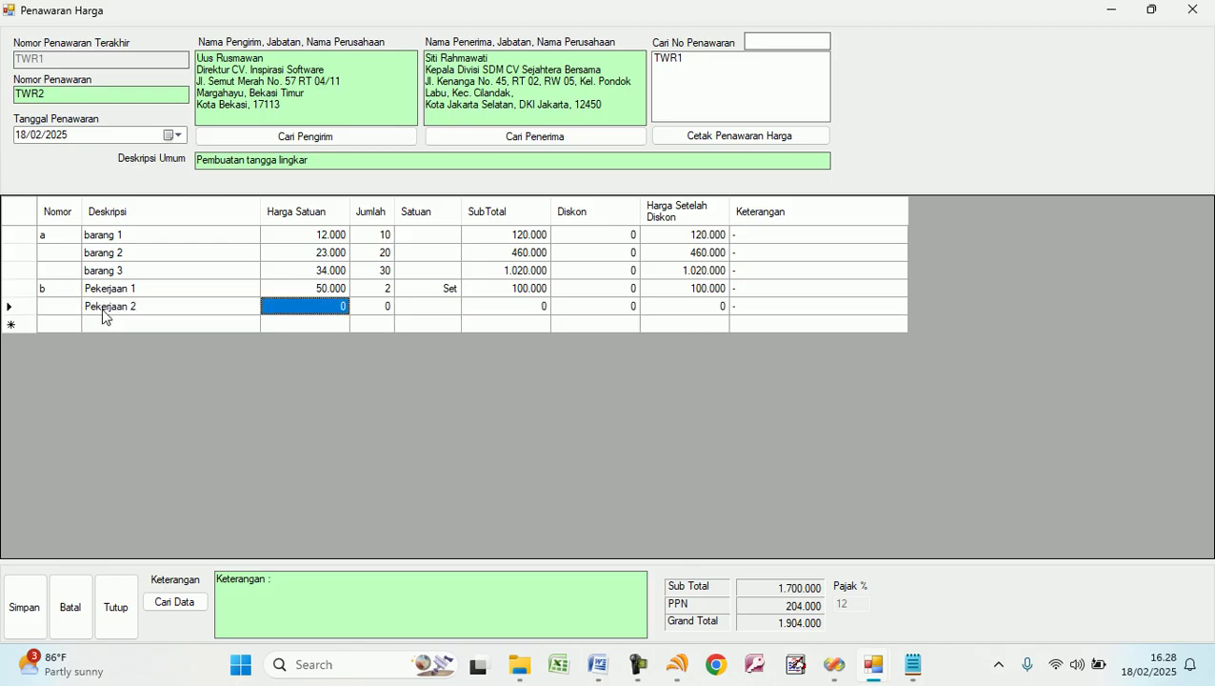
text(75000)
key(Tab)
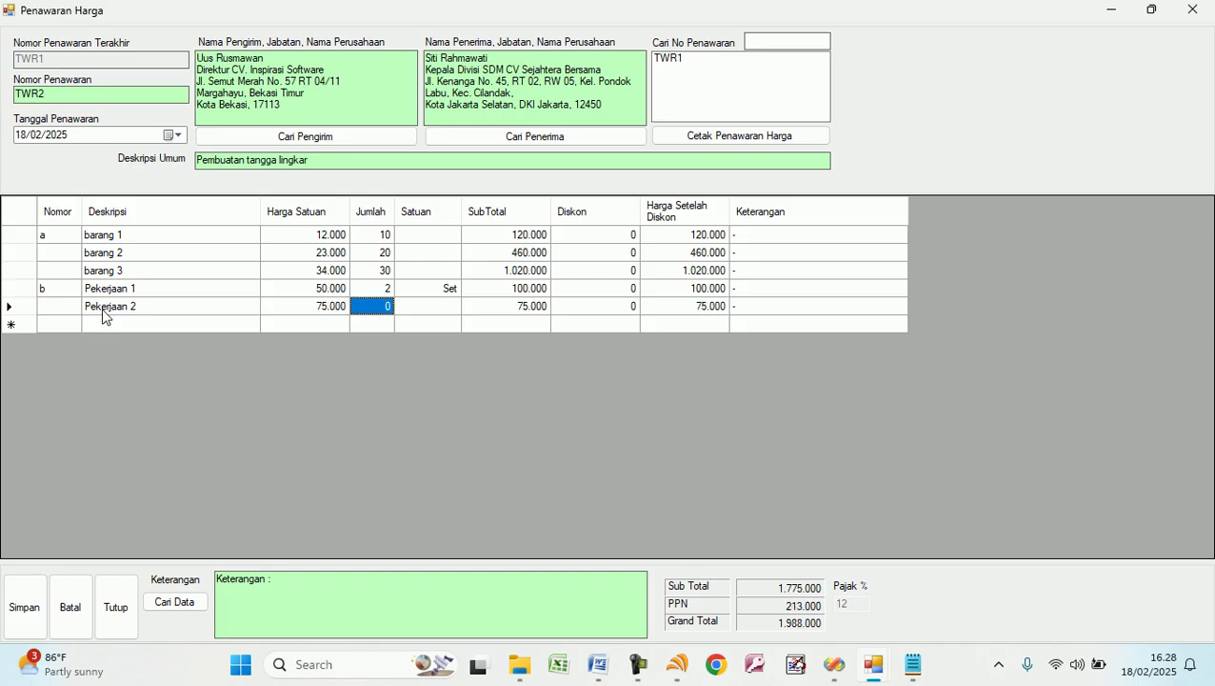
text(5)
key(Tab)
text(Paket)
key(Tab)
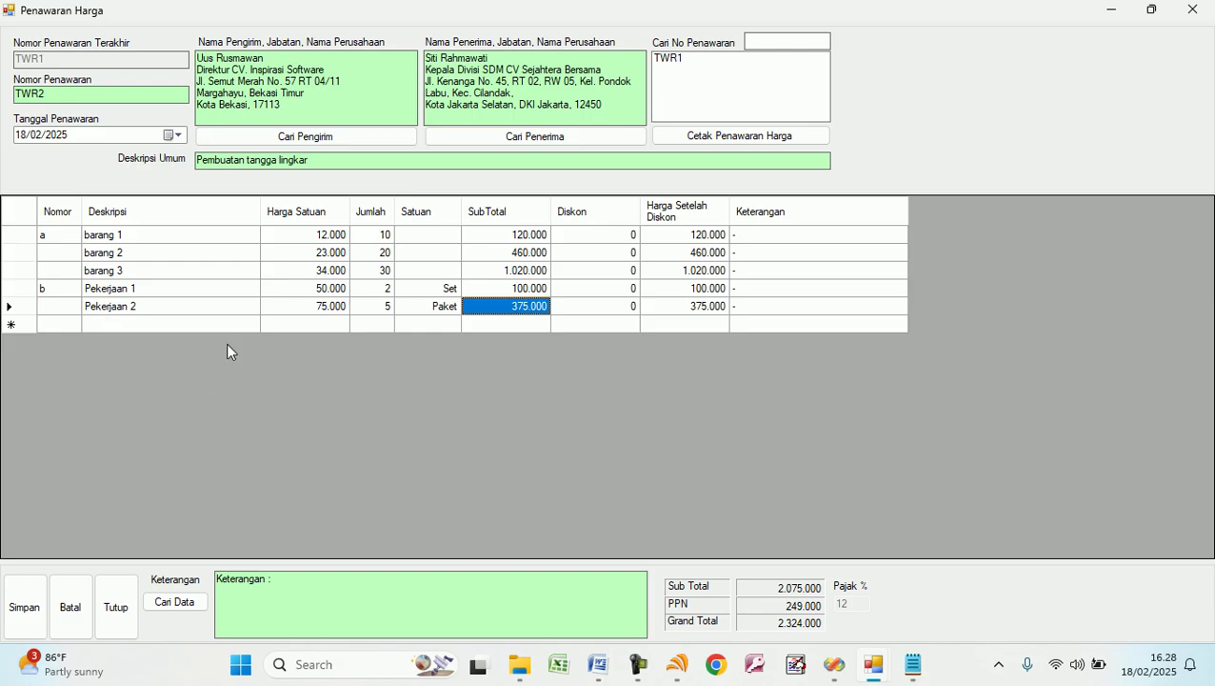
click(301, 583)
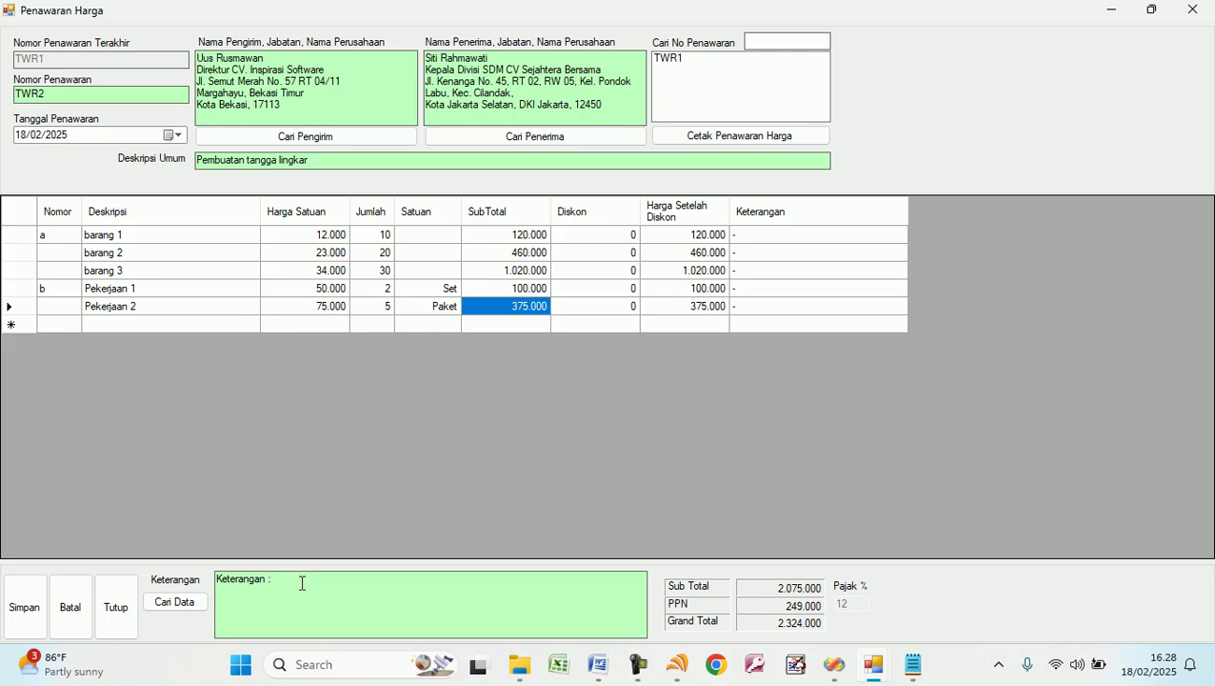
Insert the saved three-installment payment notes from the Cari Data list into the offer.
click(176, 603)
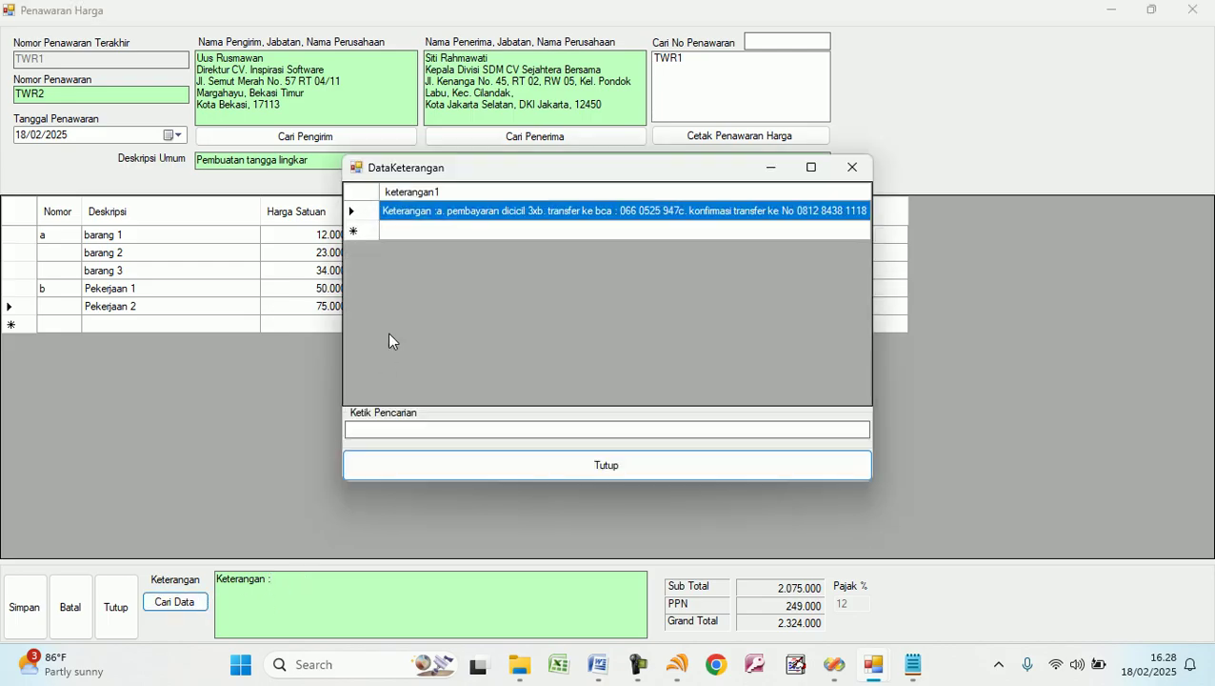
double_click(420, 212)
click(431, 609)
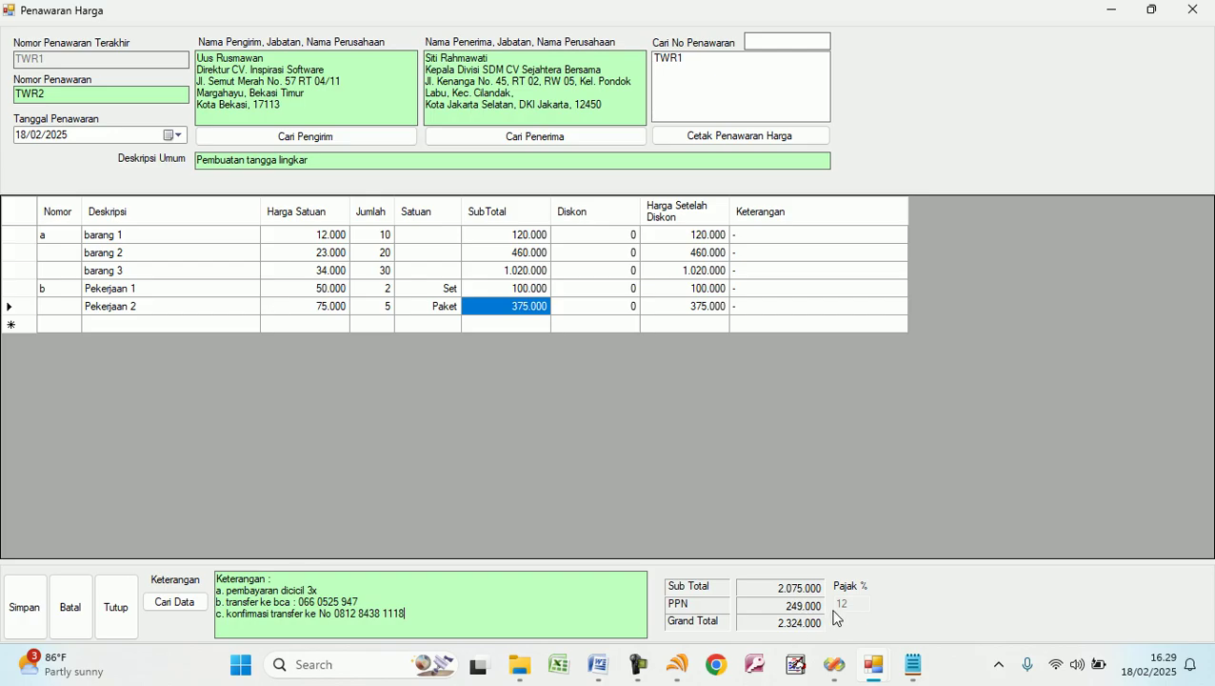
Save offer TWR2, confirm Yes, and reload it from Cari No Penawaran.
click(26, 606)
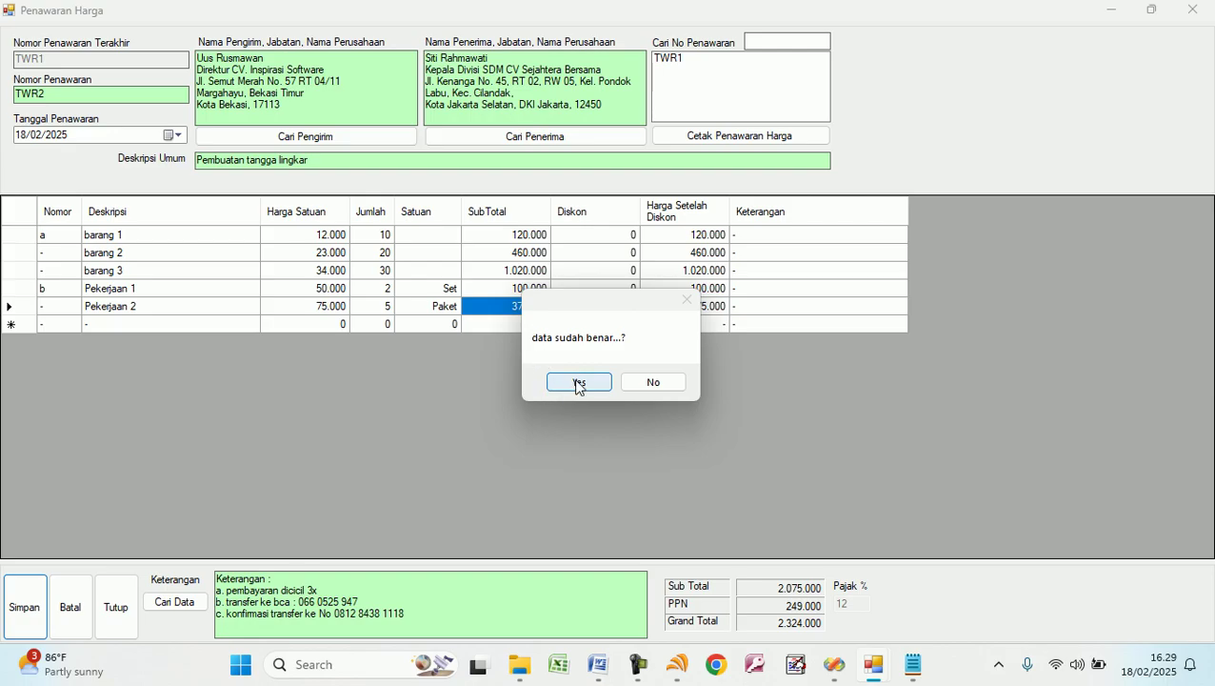
click(578, 382)
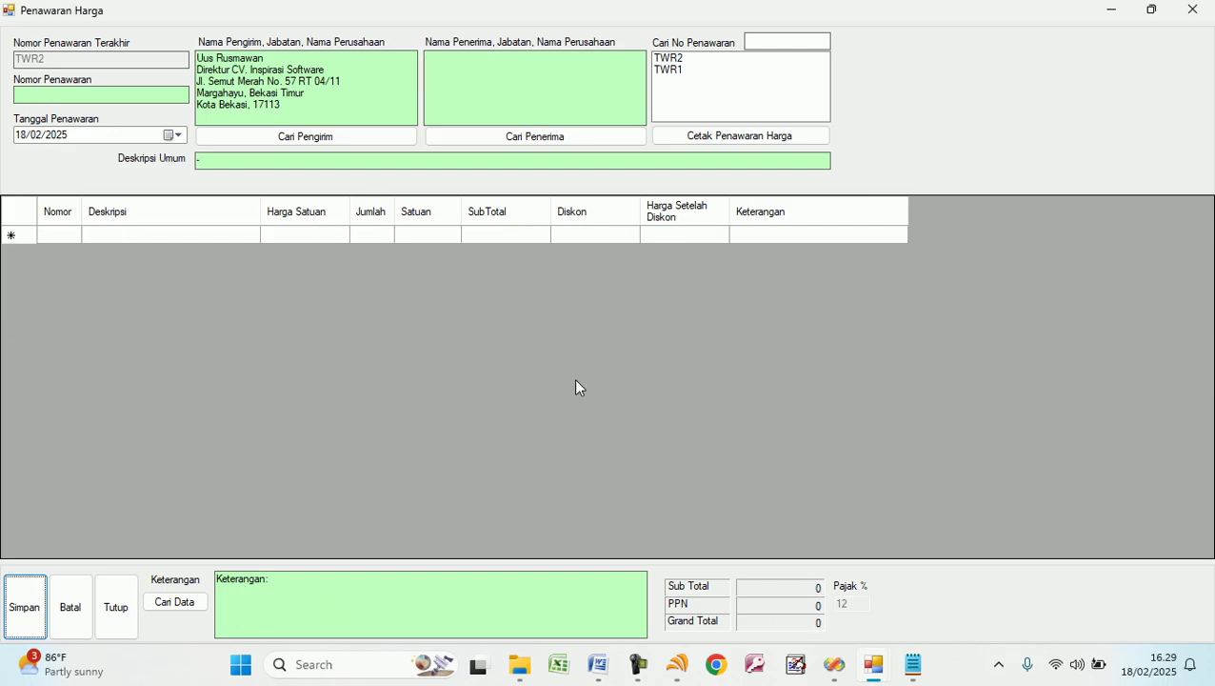
click(671, 59)
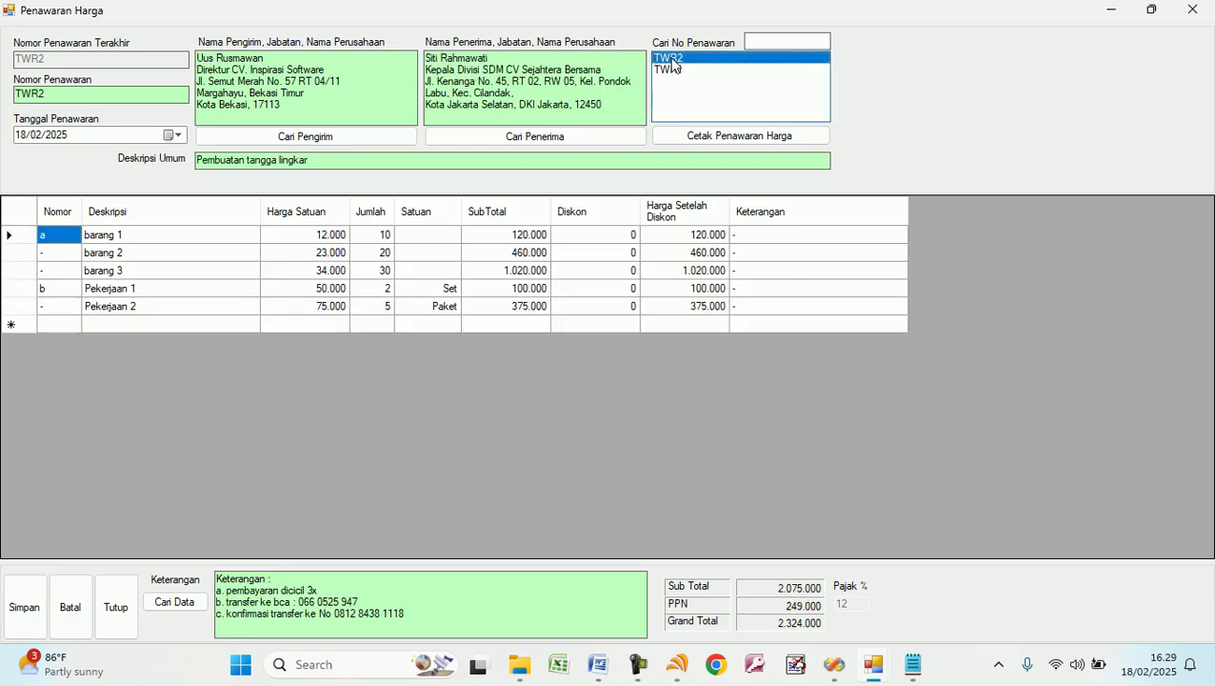
Preview the printable TWR2 price offer, then close the preview and the Penawaran Harga form.
click(706, 141)
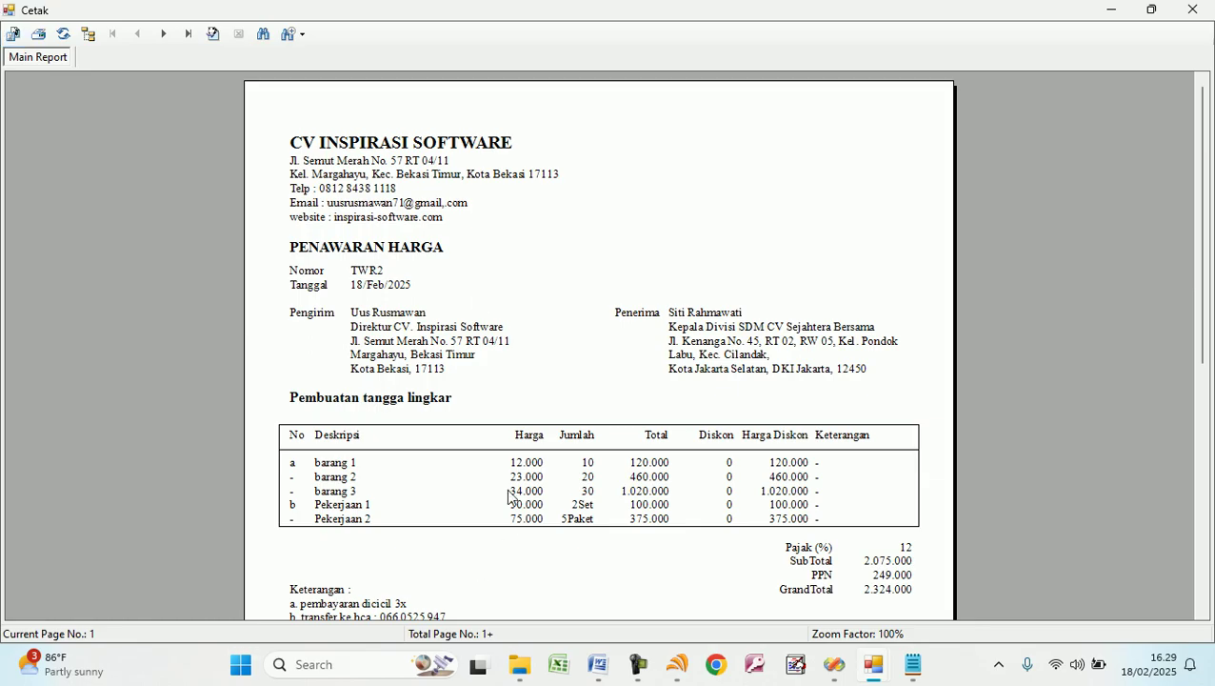
click(1194, 11)
click(118, 607)
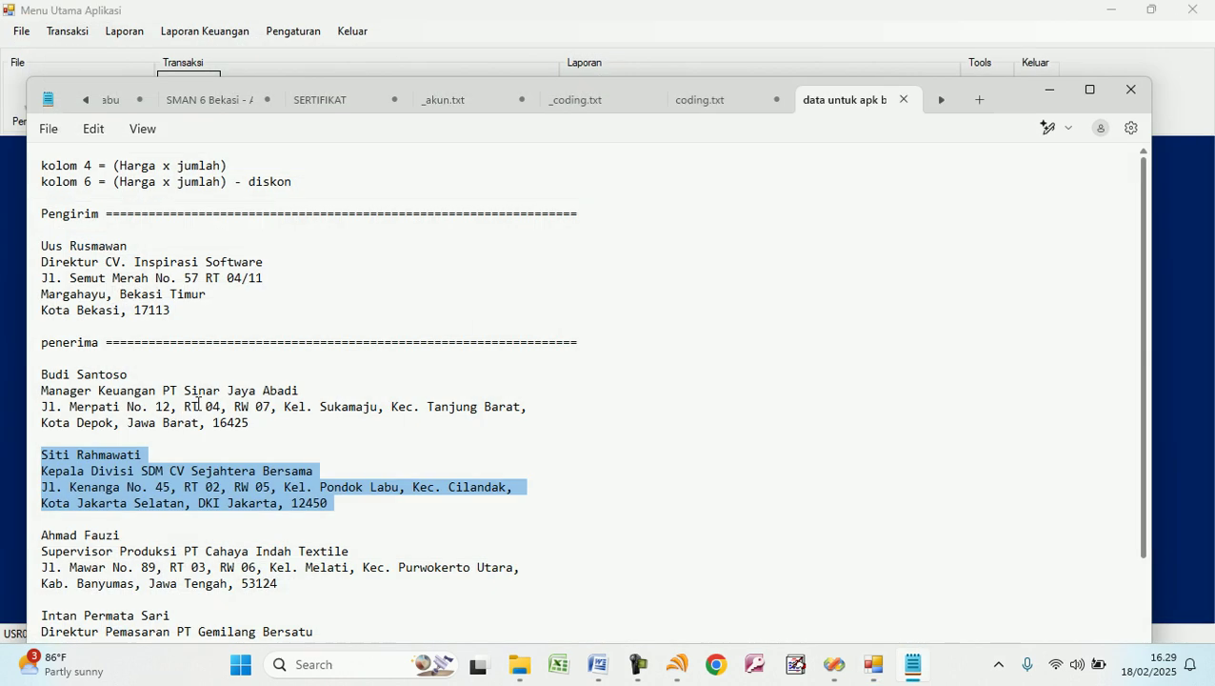
Close Notepad and start a Penjualan based on offer TWR1.
click(1130, 89)
click(253, 107)
click(271, 44)
click(245, 58)
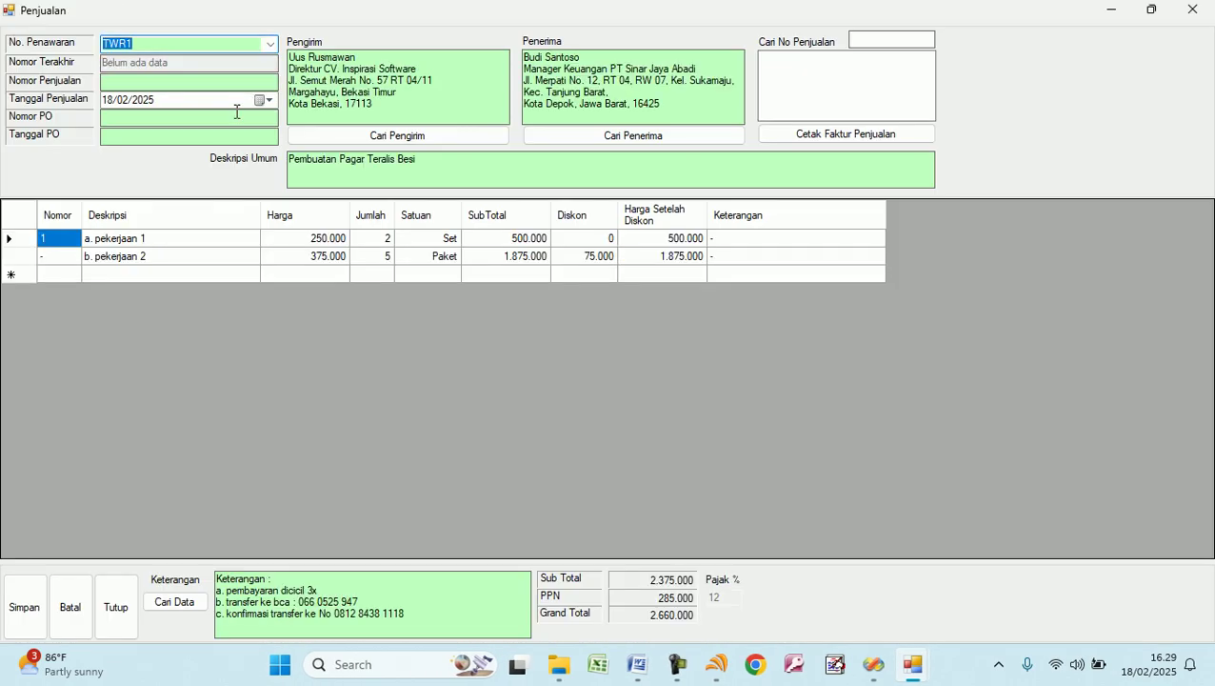
Enter sale number PJL1 and PO number PO1 dated 18 Februari 2025.
click(225, 83)
text(PJL1)
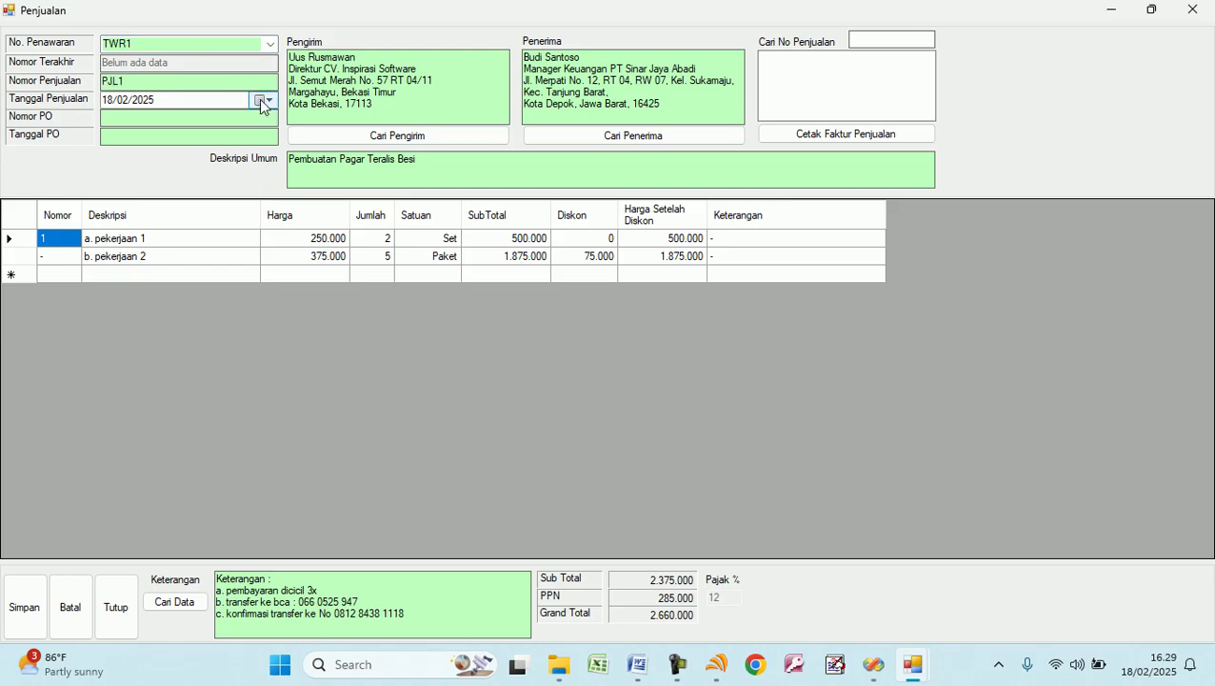
text(PO1)
click(241, 144)
text(18 Febr)
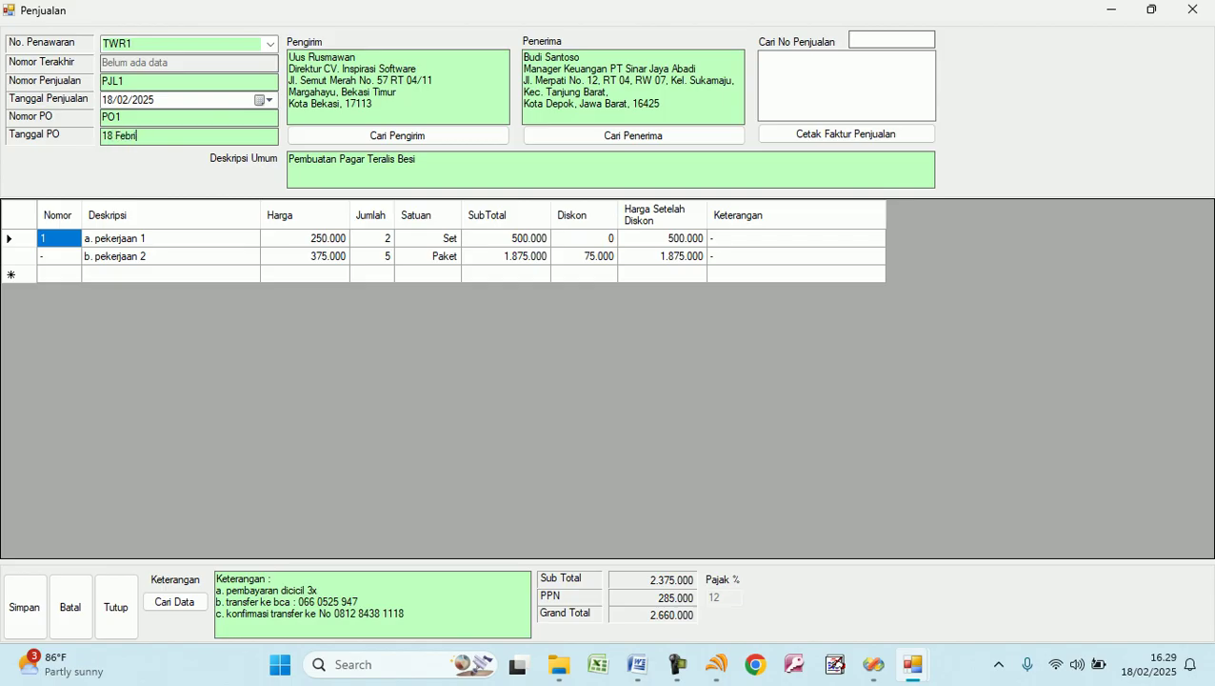
text(uari 2025)
key(Tab)
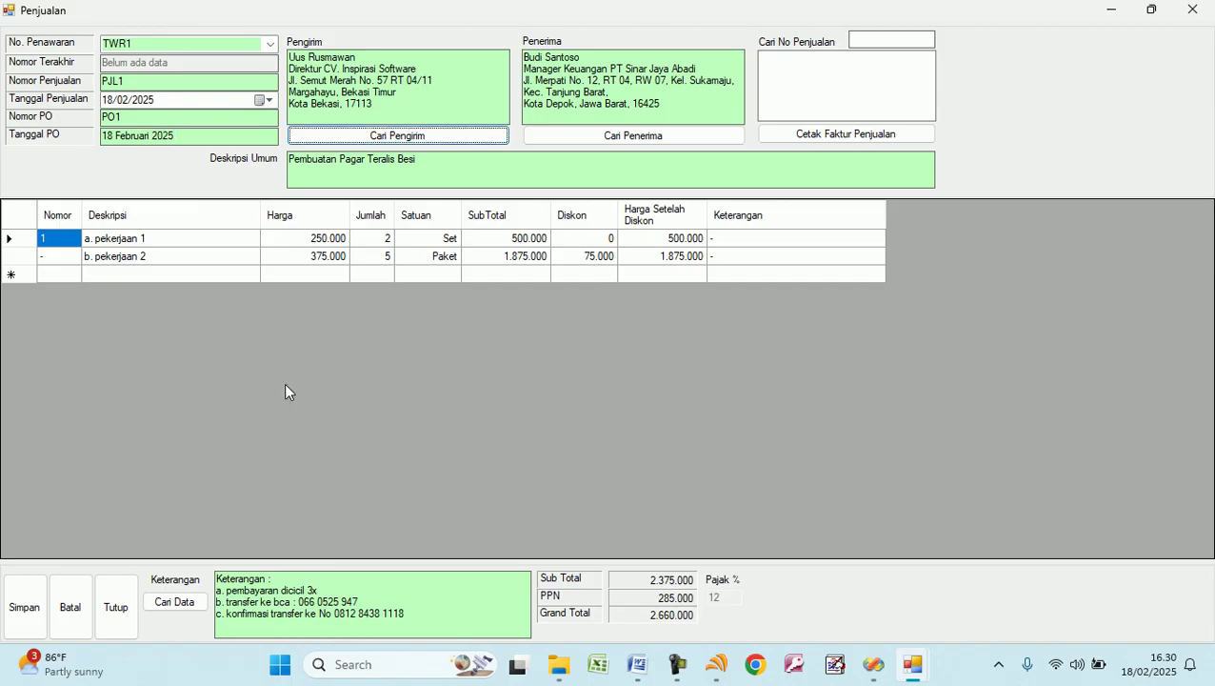
click(198, 119)
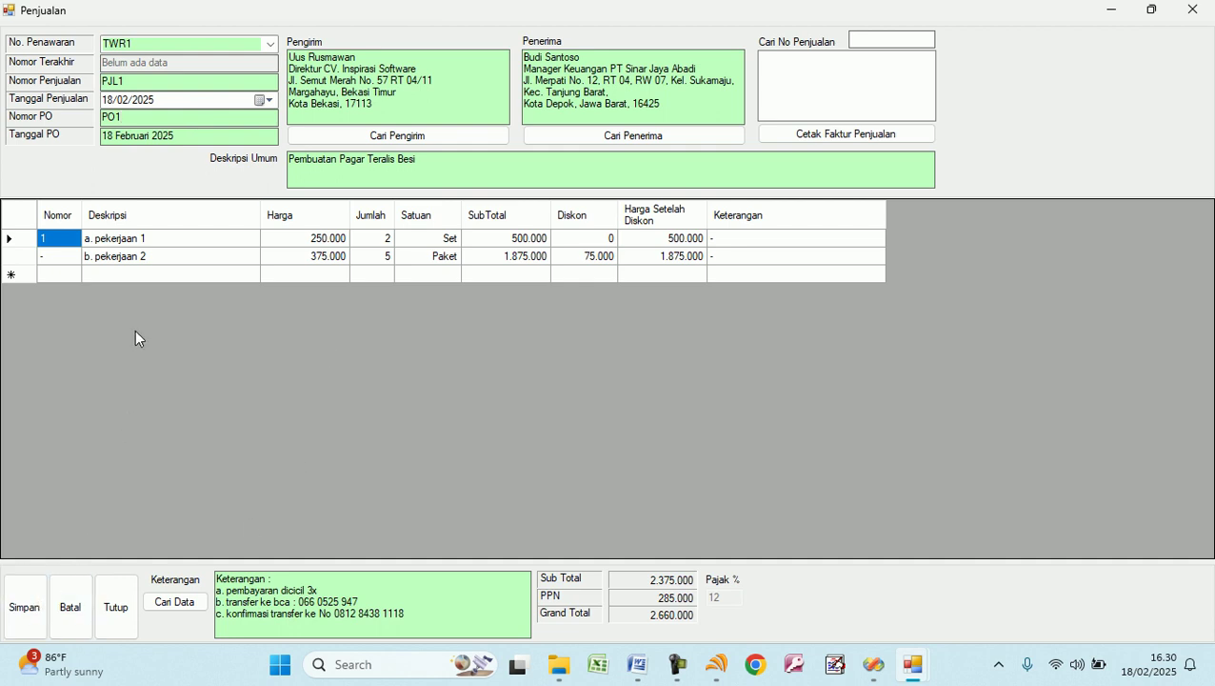
Add row a. barang 1 at 125.000 × 1.
click(59, 275)
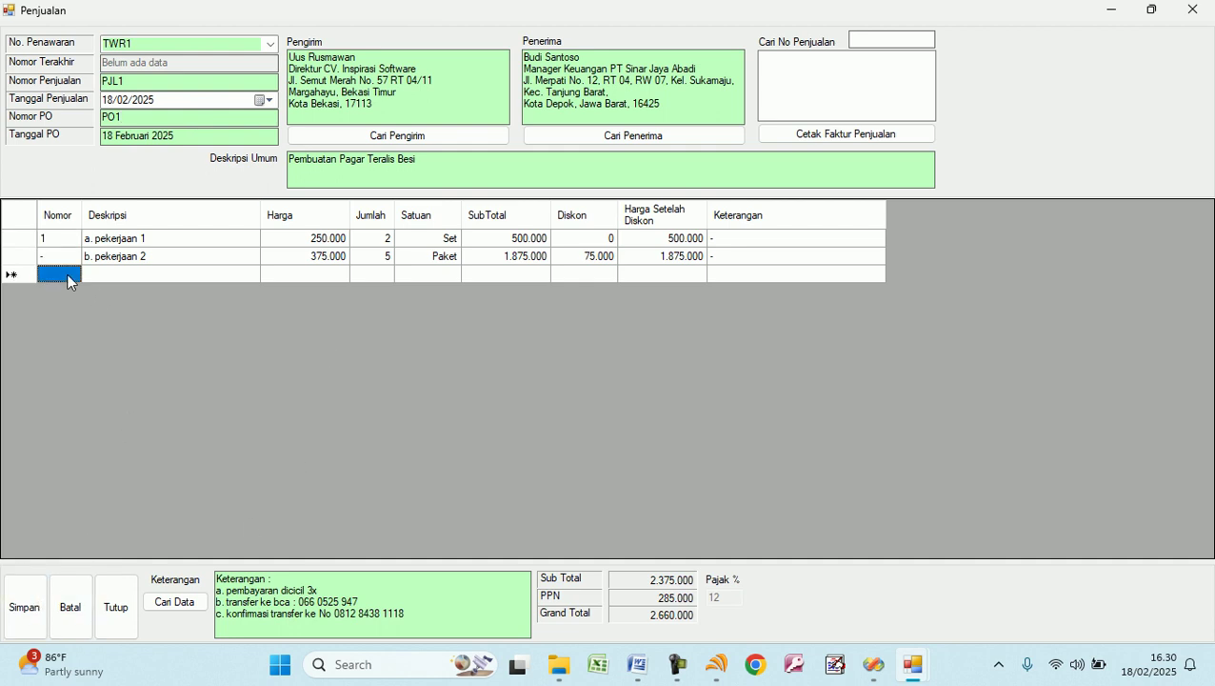
text(2)
key(Tab)
text(a)
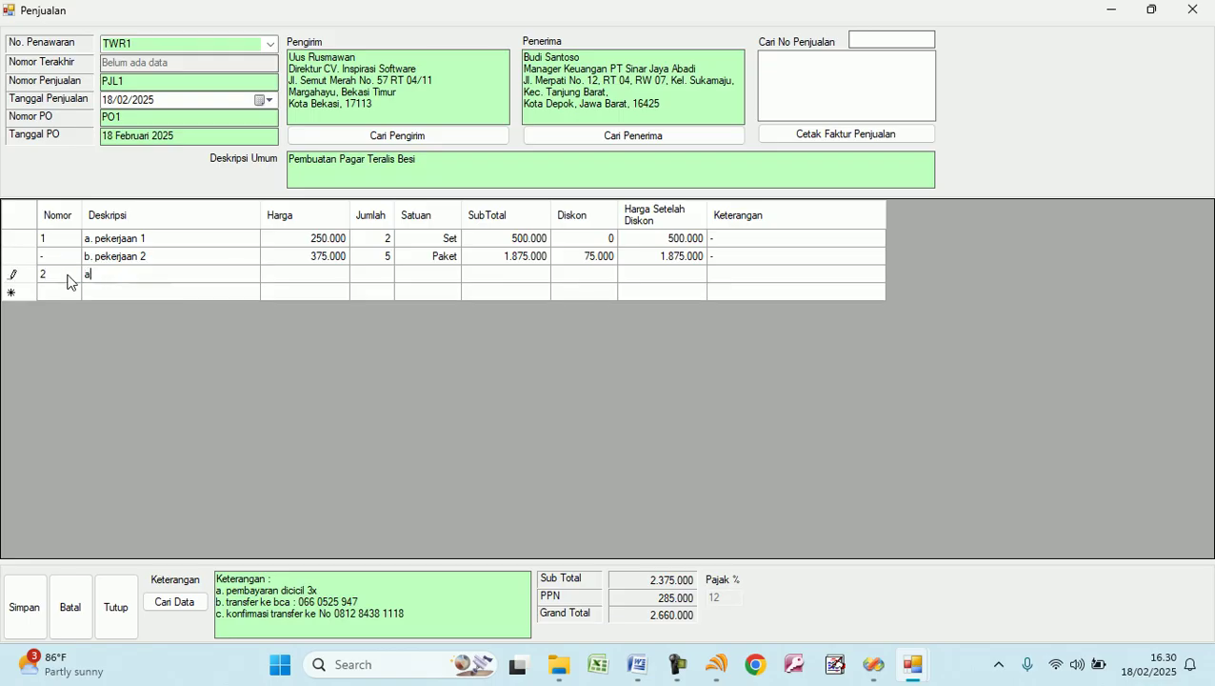
text(. barang 1)
key(Tab)
text(125.000)
key(Tab)
text(1)
key(Return)
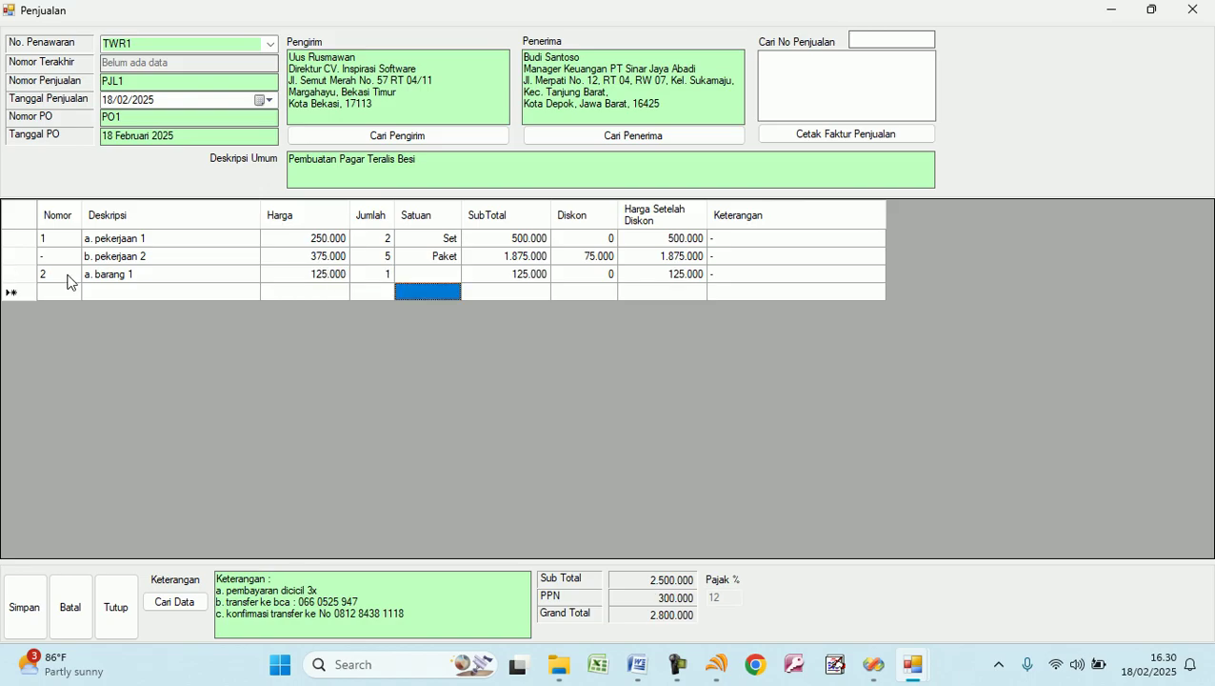
Add row b. Barang 2 at 75.000 × 5, setting both rows' unit to pcs.
click(102, 295)
text(b. Barang 2)
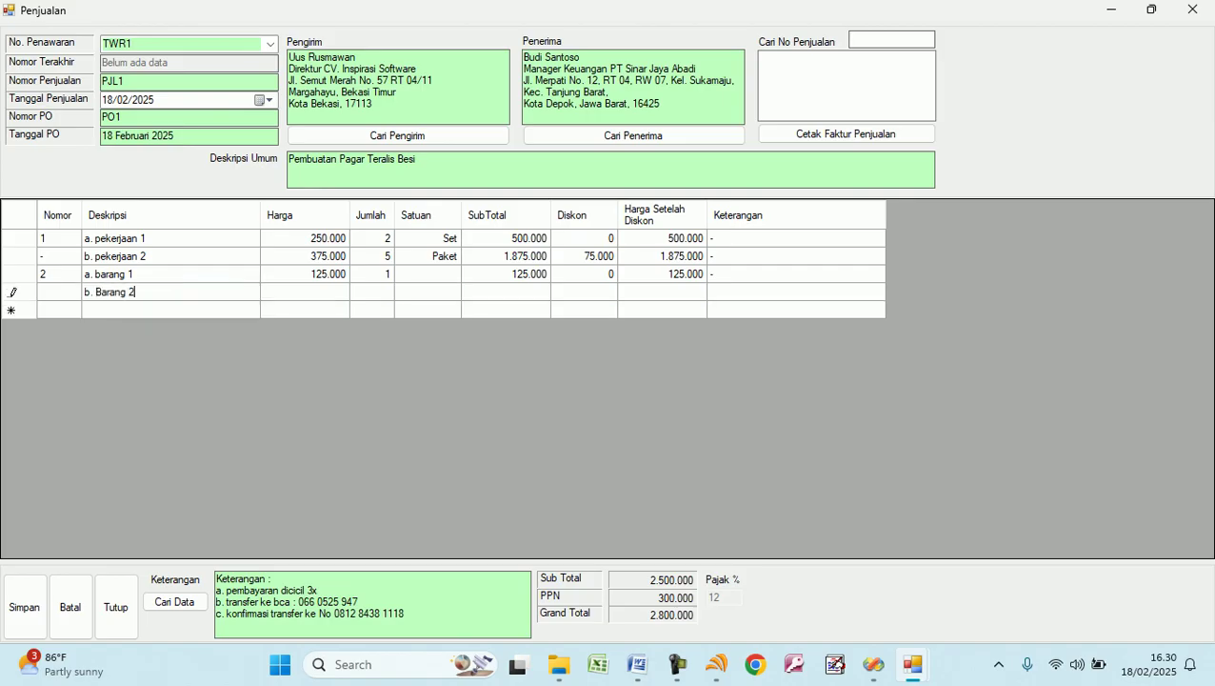
key(Tab)
text(75000)
key(Tab)
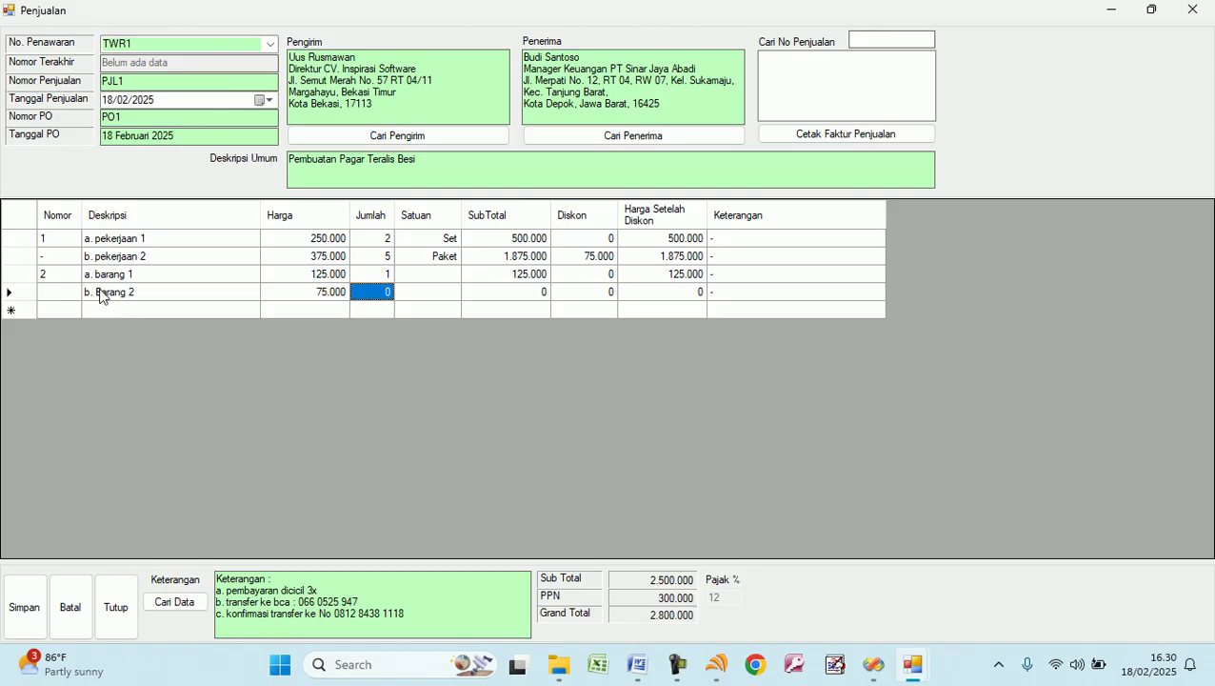
text(5)
key(Tab)
key(Up)
key(Up)
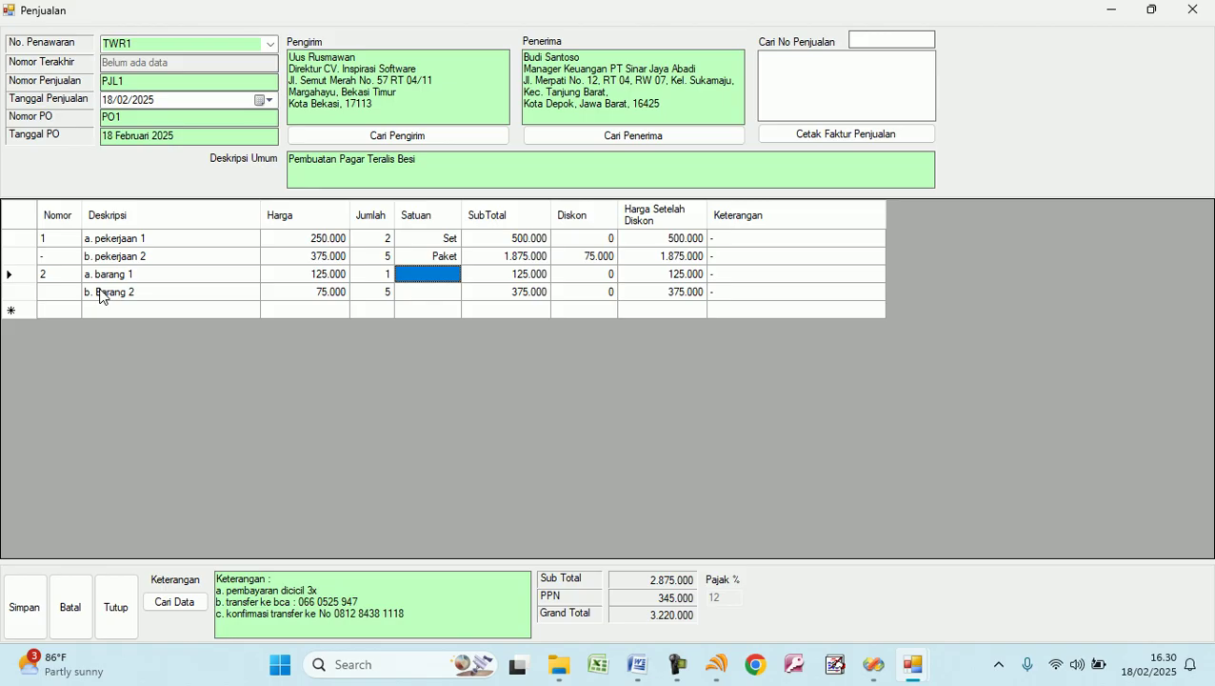
text(pcs)
key(Return)
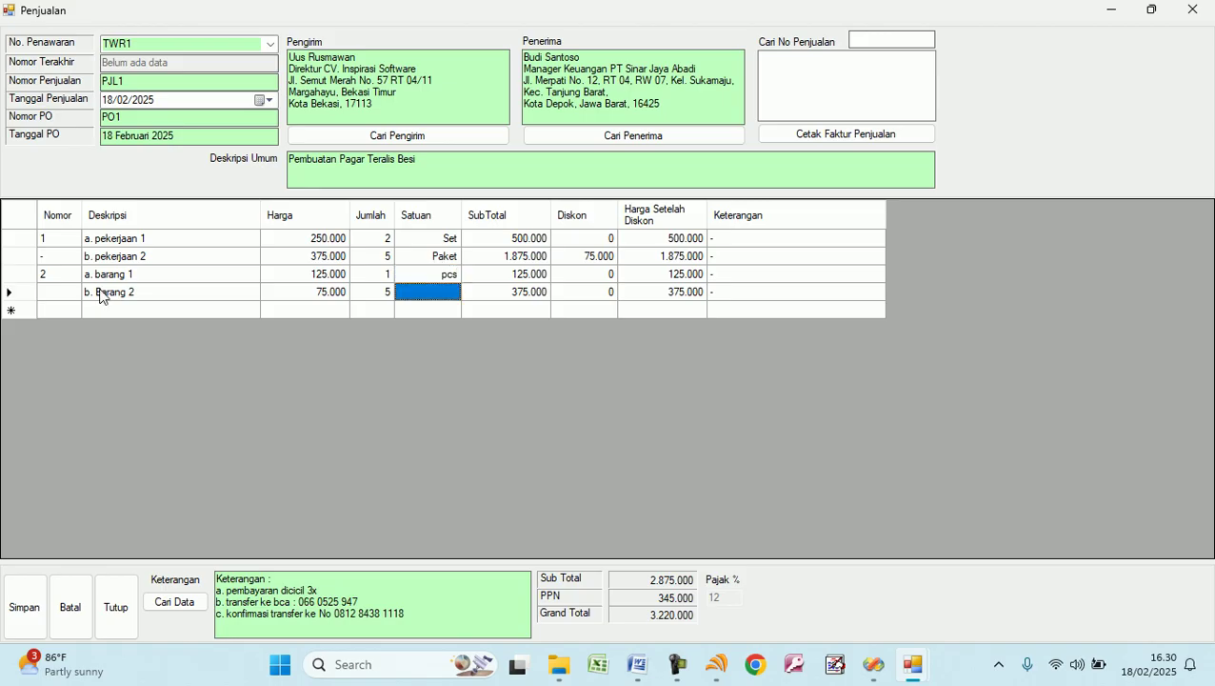
text(pcs)
key(Return)
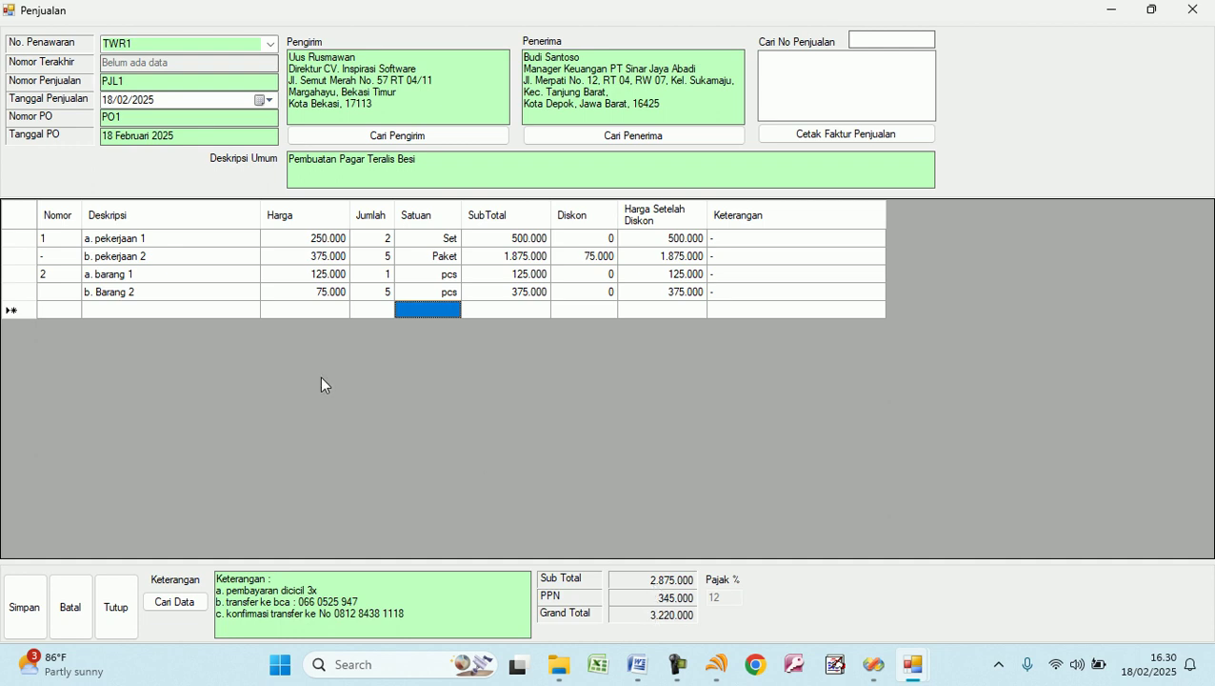
Save sale PJL1, reload it, and preview its Faktur Penjualan invoice.
click(26, 620)
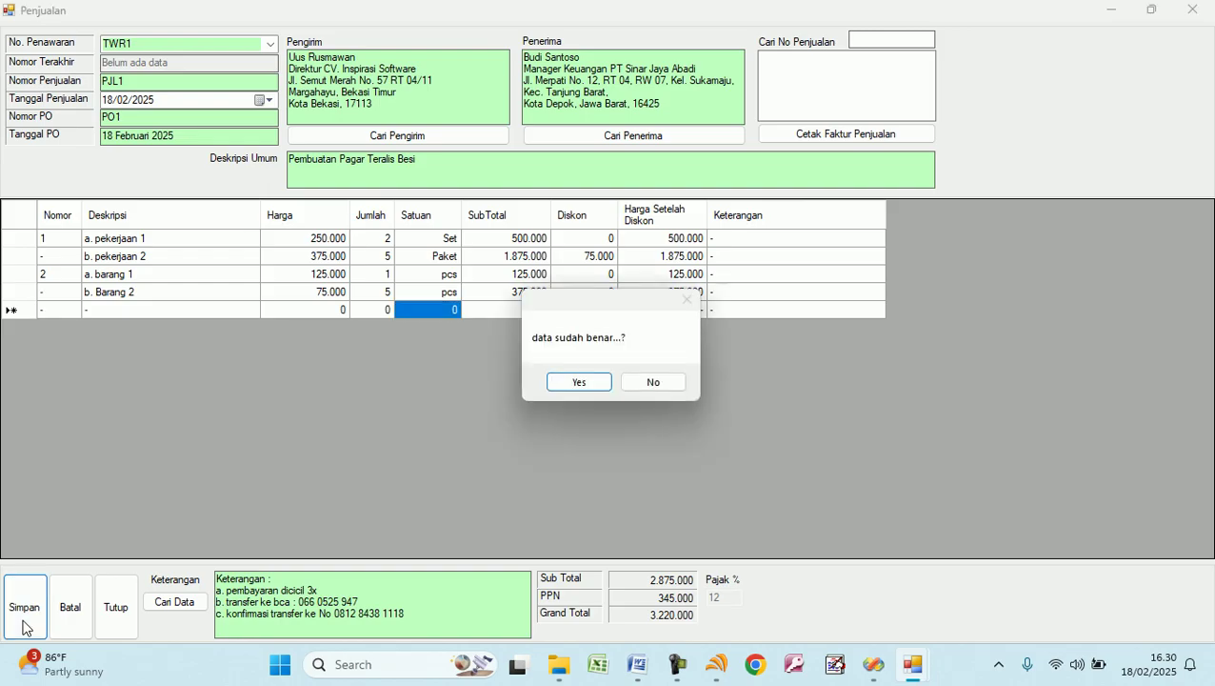
click(576, 383)
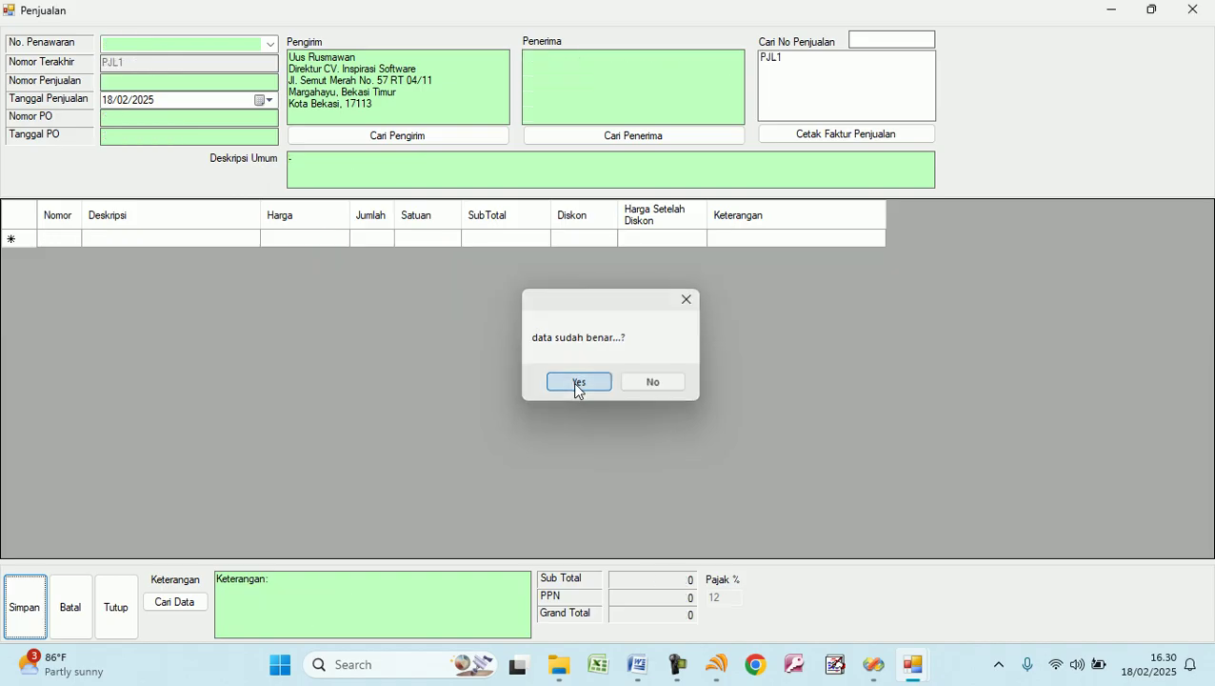
click(779, 58)
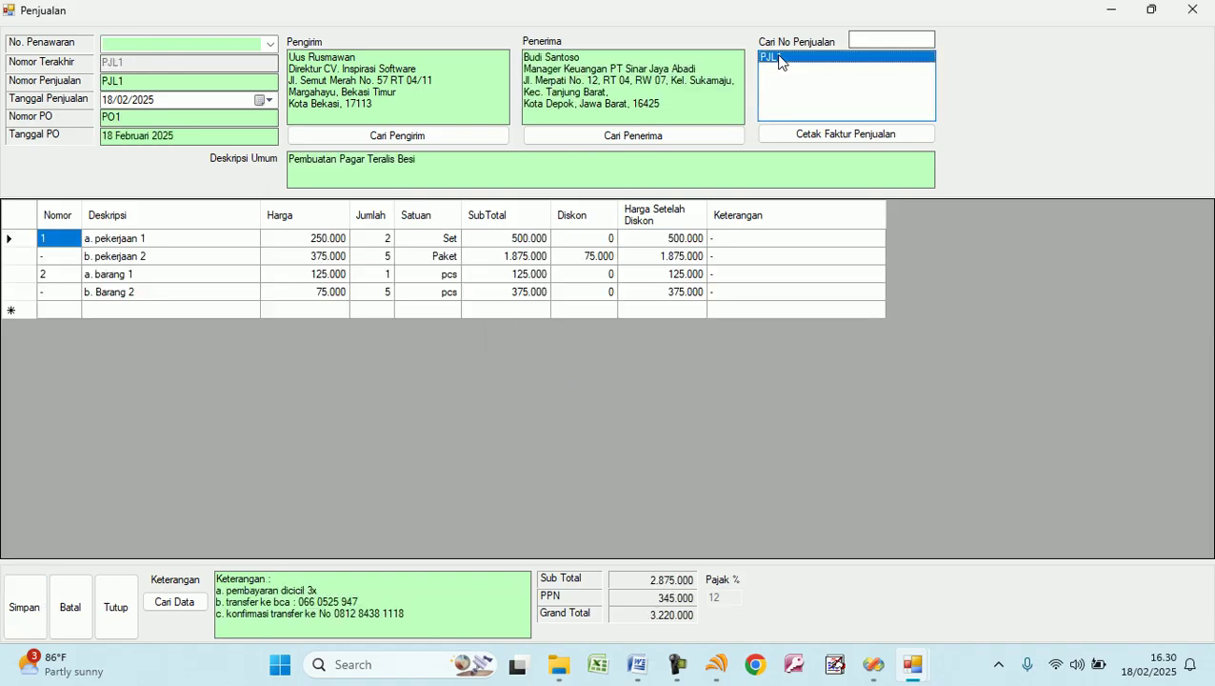
click(825, 141)
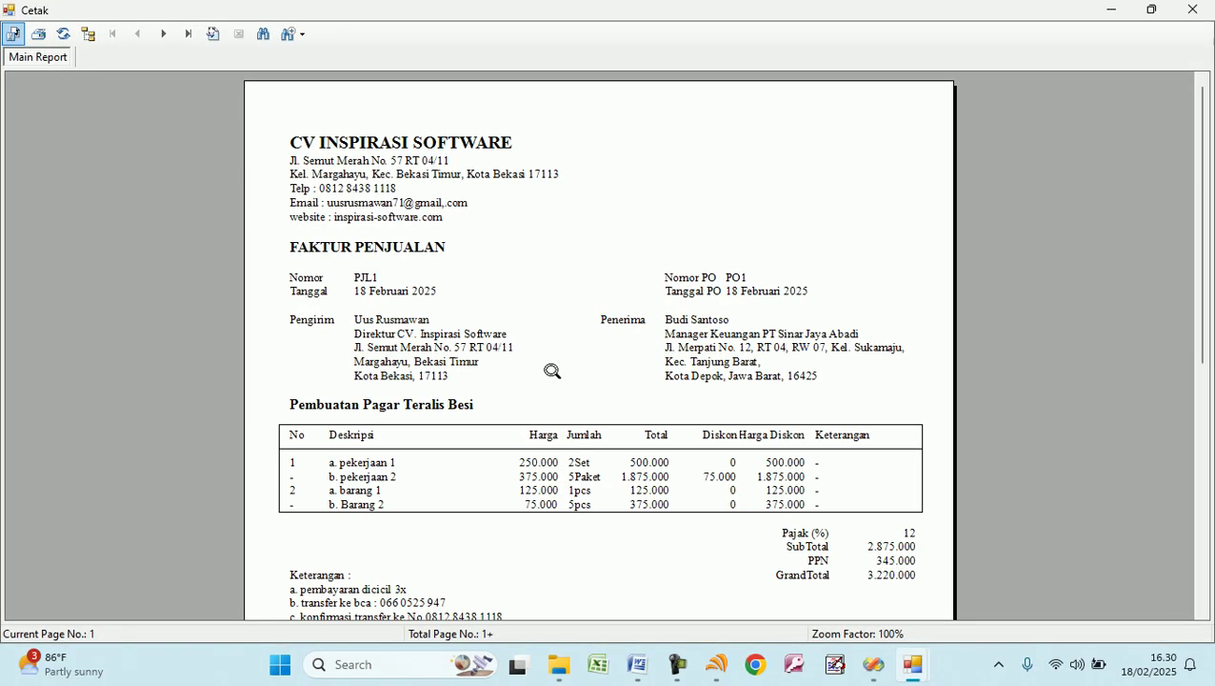
scroll(552, 371, down, 3)
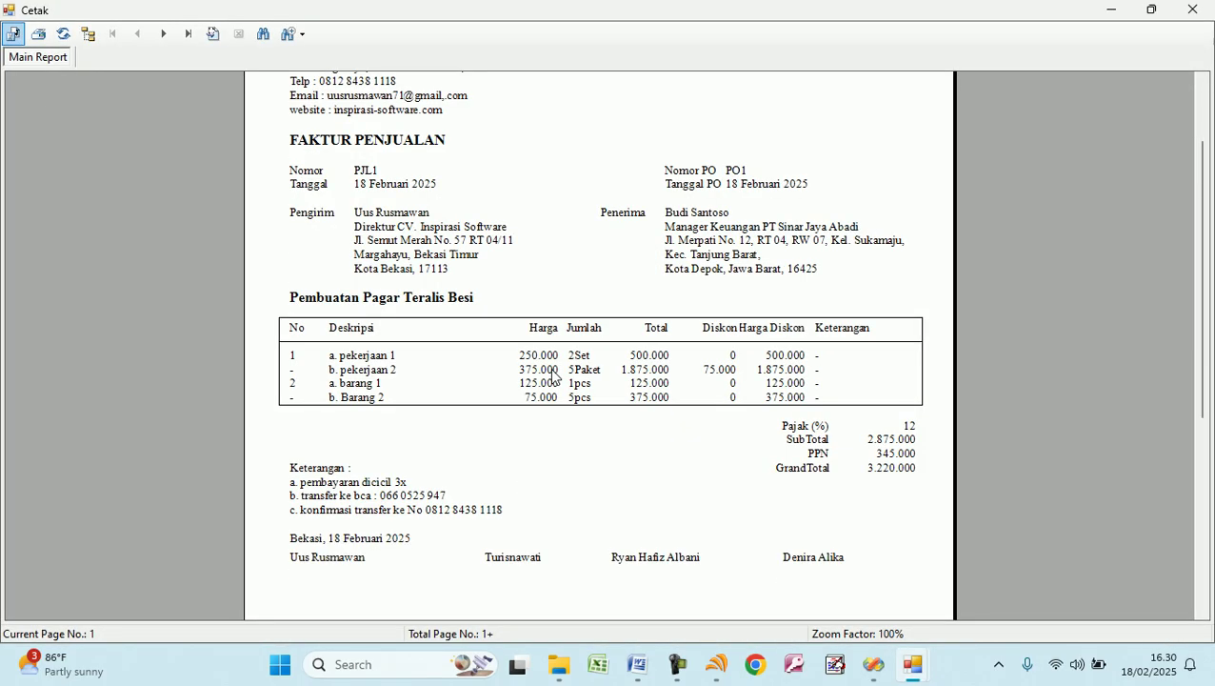
scroll(552, 377, down, 6)
scroll(553, 376, up, 6)
scroll(553, 376, down, 6)
scroll(553, 376, up, 6)
scroll(553, 376, up, 3)
scroll(562, 366, down, 9)
scroll(576, 361, up, 9)
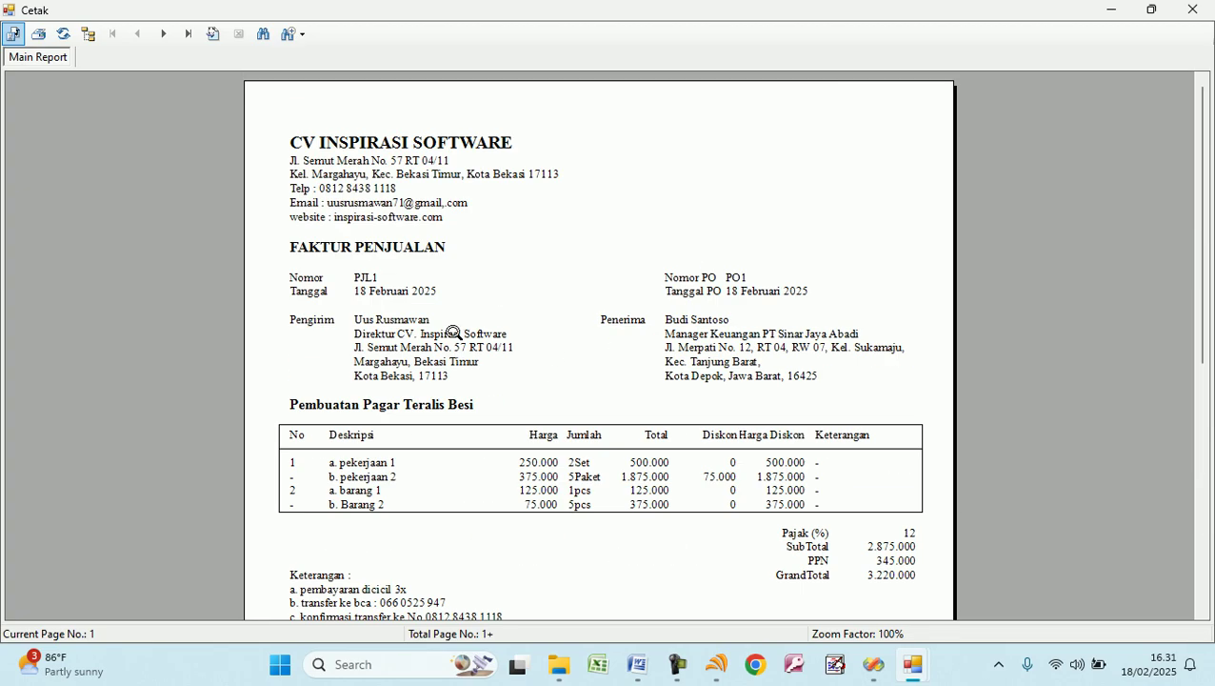
click(1192, 9)
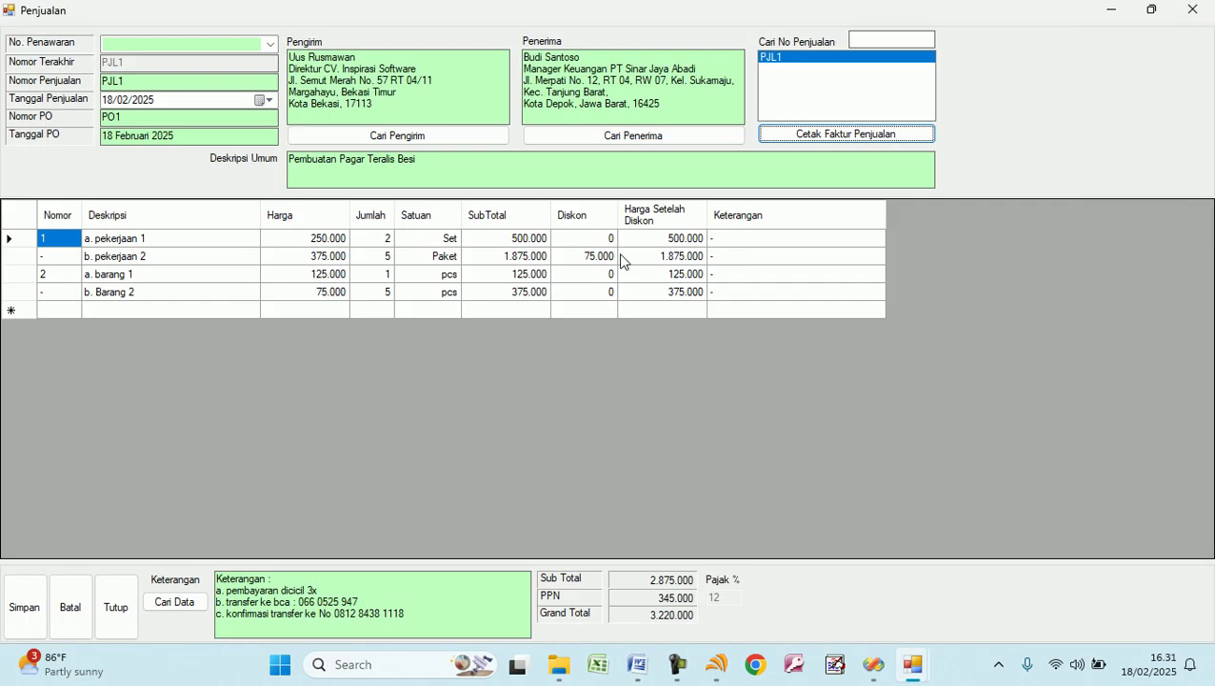
Start delivery note SJL1 for sale PJL1 in the Surat Jalan form.
click(118, 610)
click(335, 132)
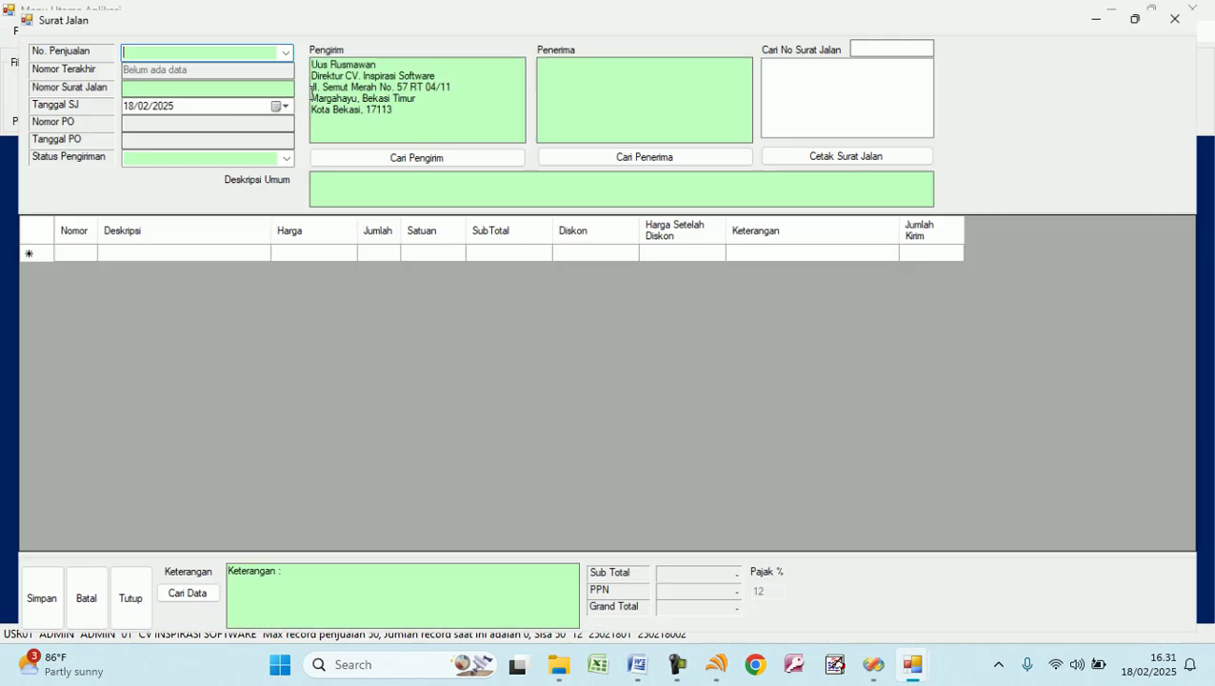
click(275, 44)
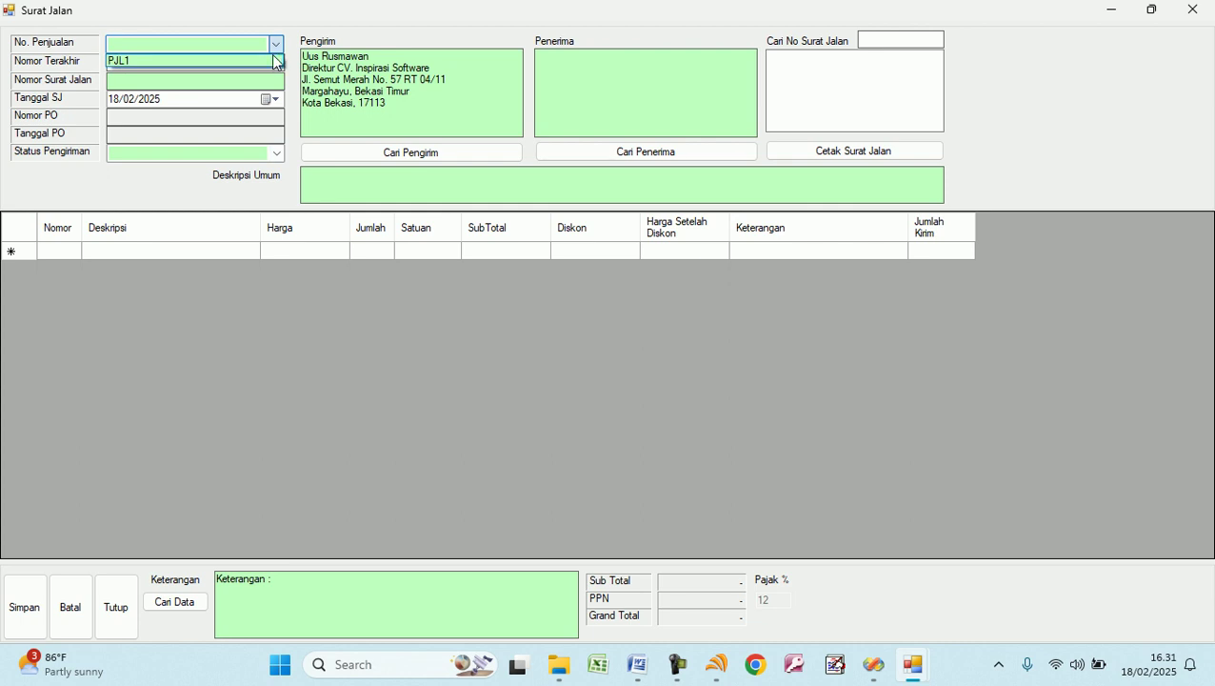
click(256, 61)
click(184, 82)
text(SJL1)
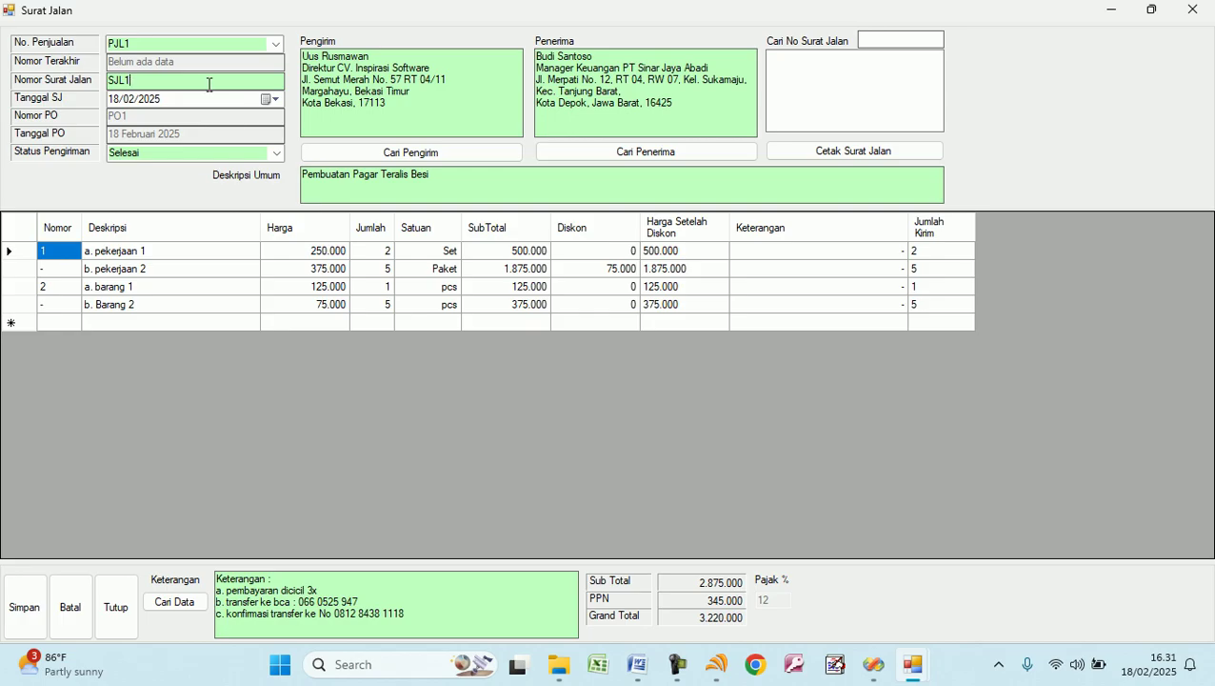
Check each item's ordered and shipped quantities and set Status Pengiriman to Selesai.
click(922, 252)
click(385, 254)
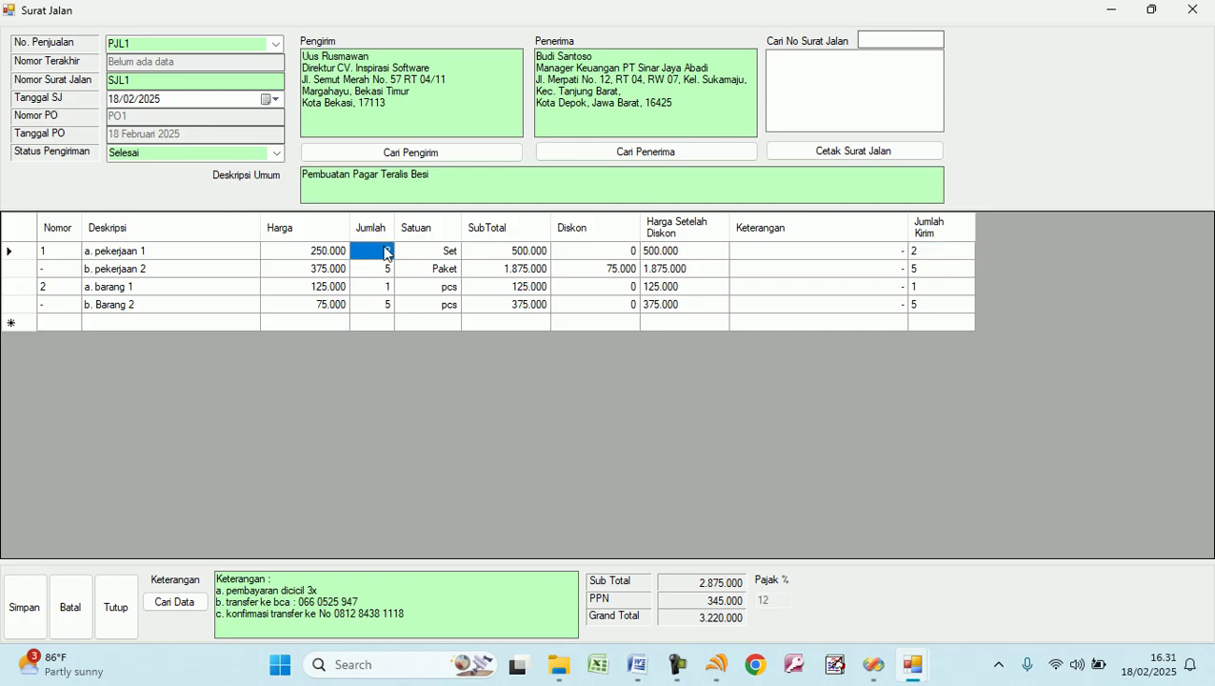
click(386, 271)
click(922, 271)
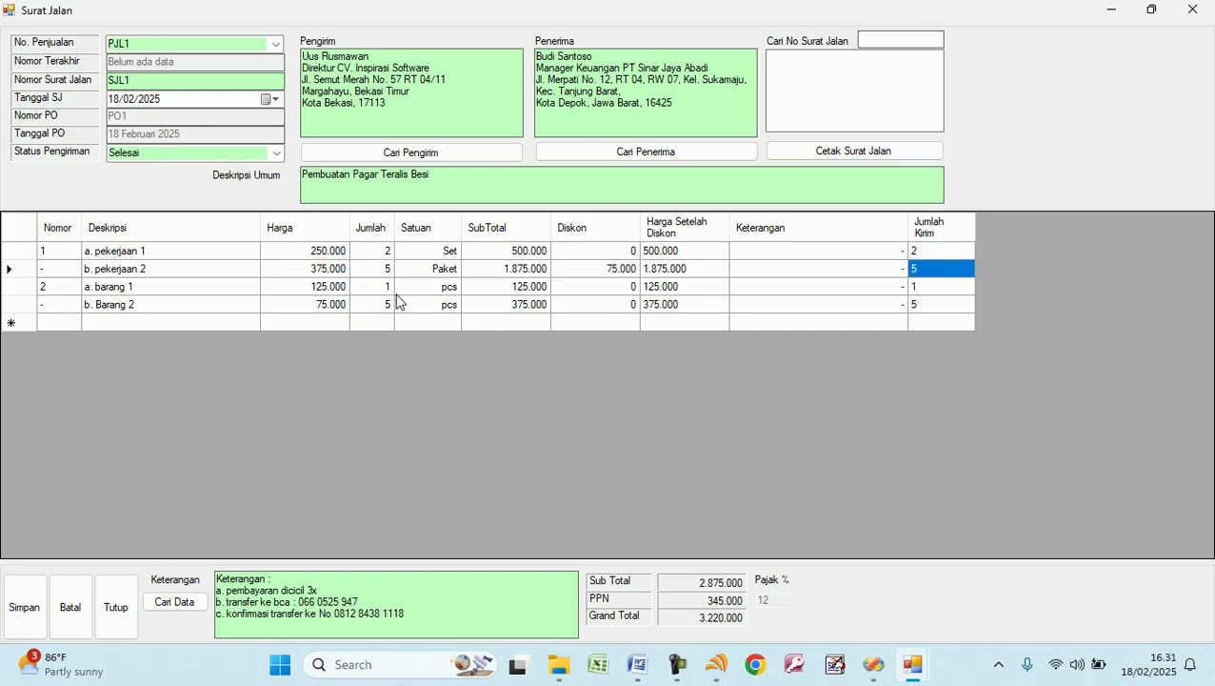
click(385, 288)
click(909, 287)
click(386, 305)
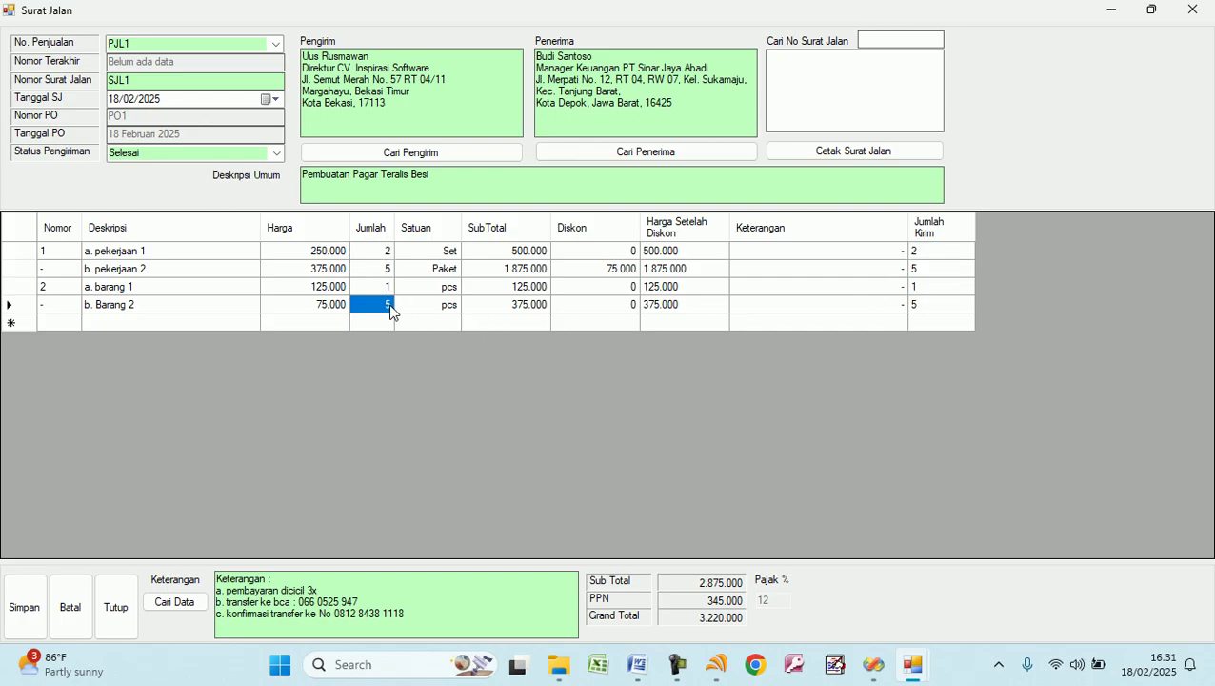
click(902, 312)
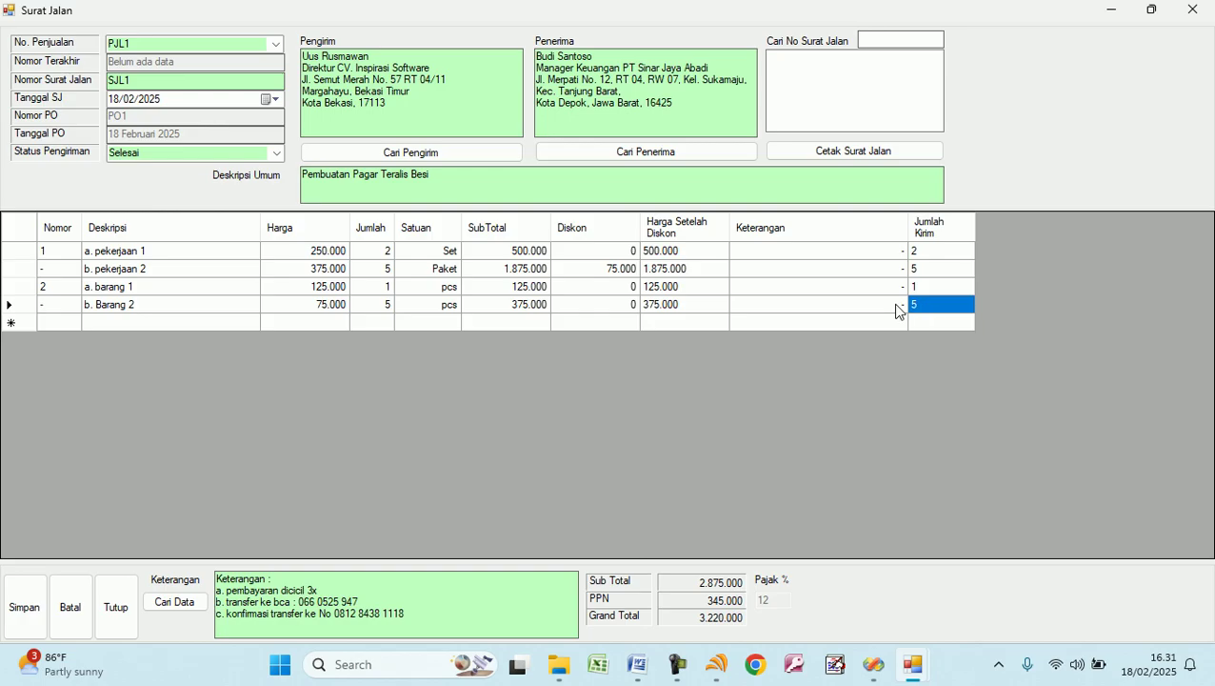
click(274, 154)
click(203, 171)
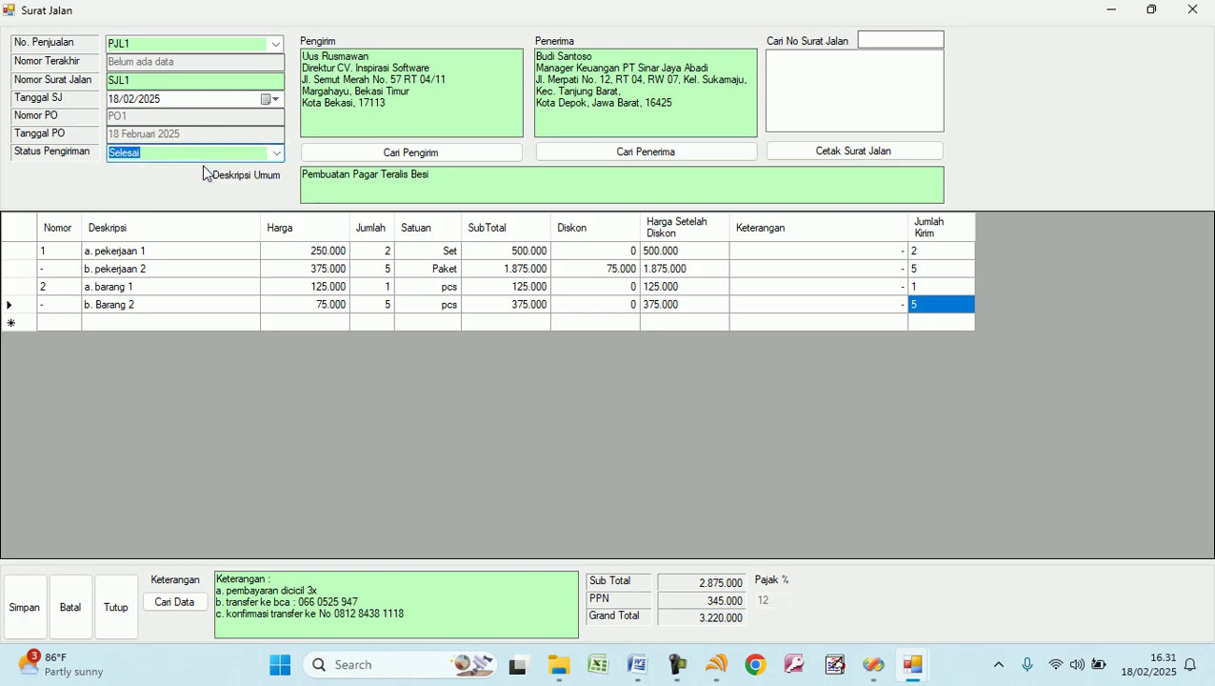
Test the fourth item's shipped quantity at 4, restore it to 5, and save the note.
click(914, 305)
key(BackSpace)
text(4)
key(Return)
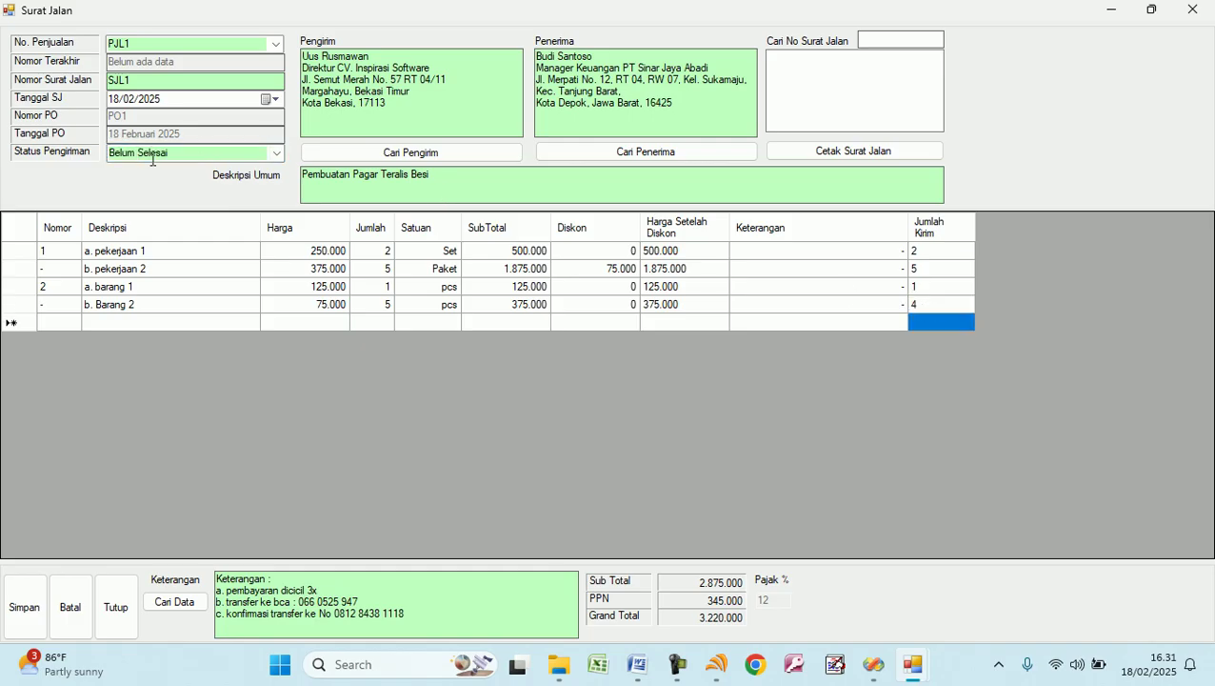
click(181, 155)
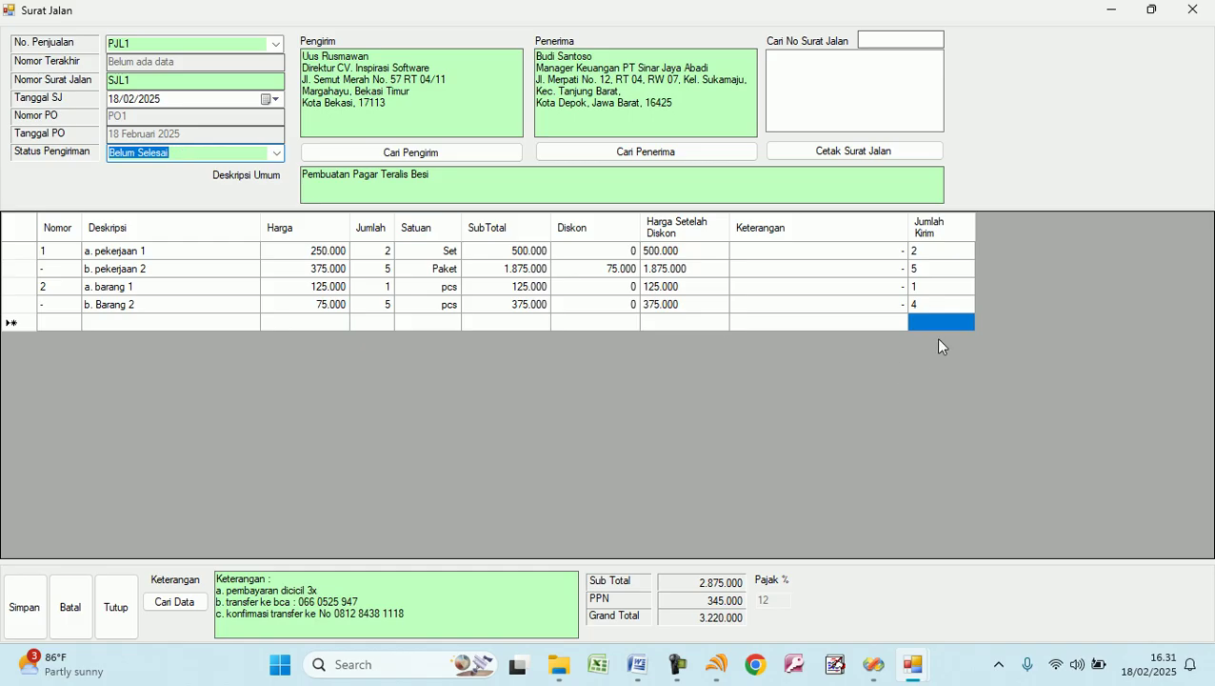
click(912, 299)
text(5)
key(Return)
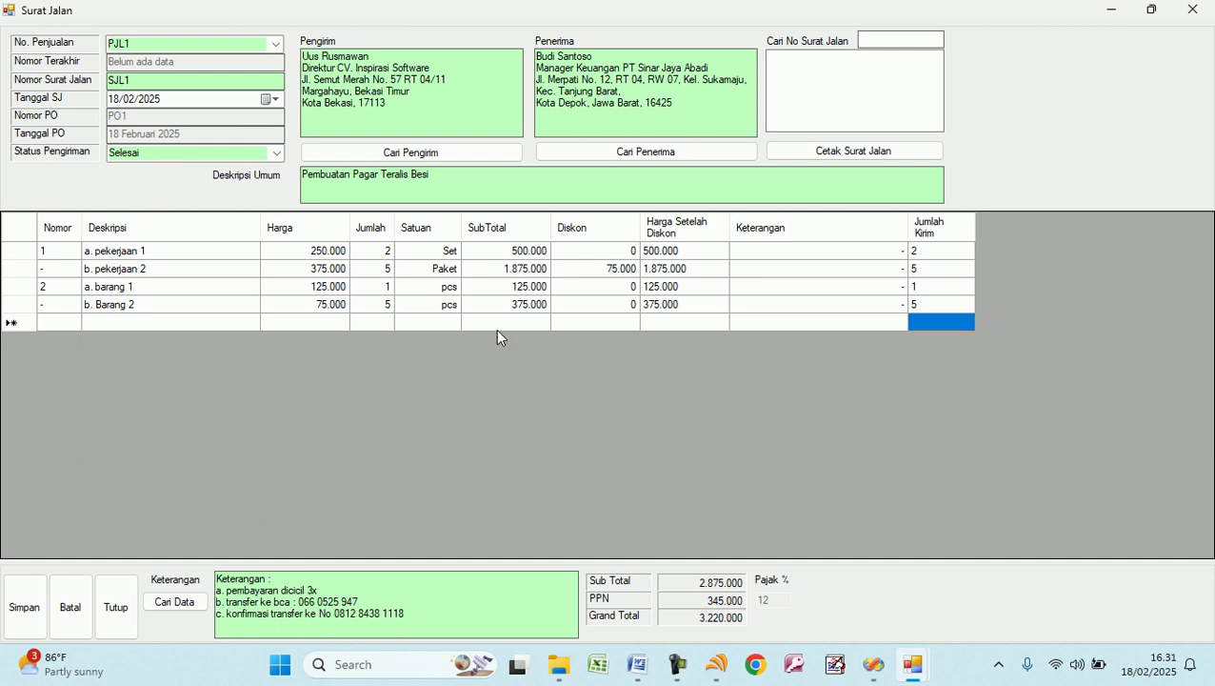
click(30, 620)
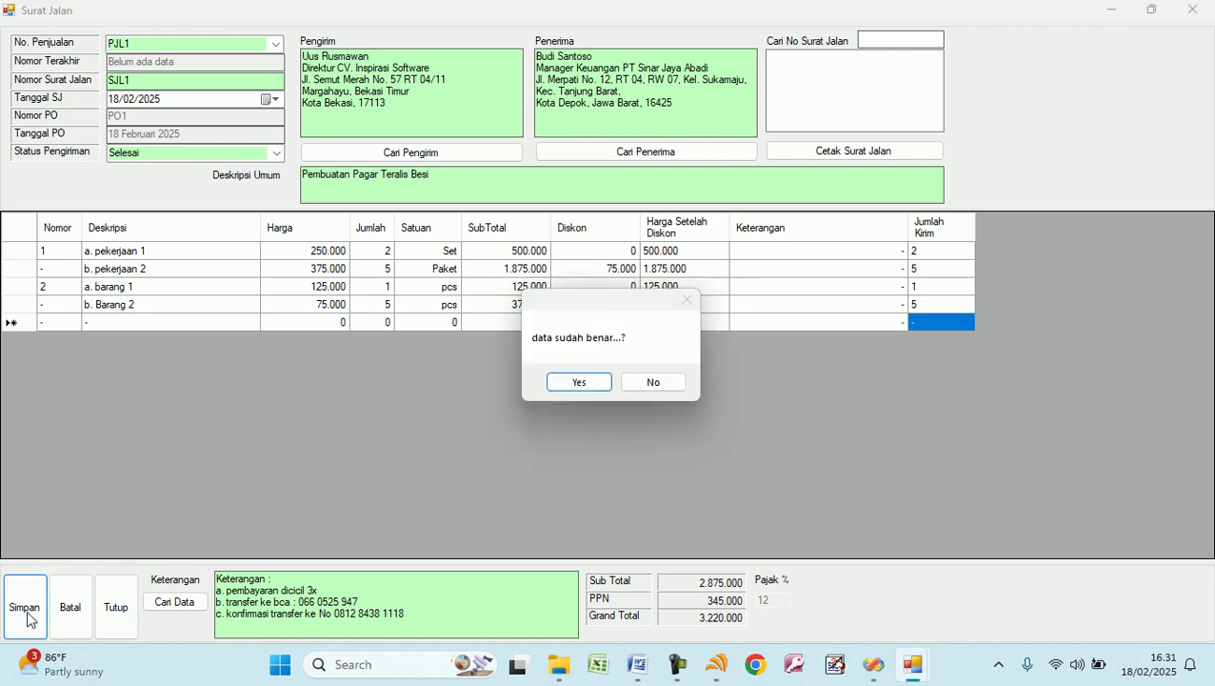
click(578, 382)
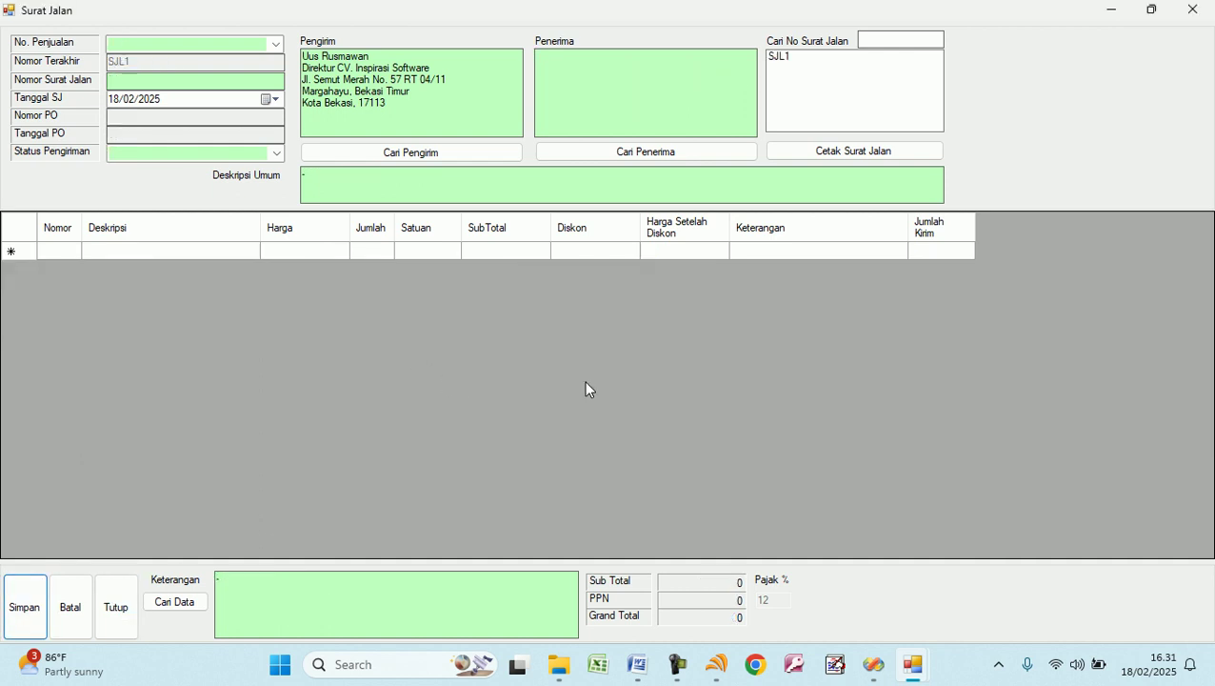
Load SJL1 and review its printable Surat Jalan, then close the preview and the form.
click(787, 57)
click(822, 155)
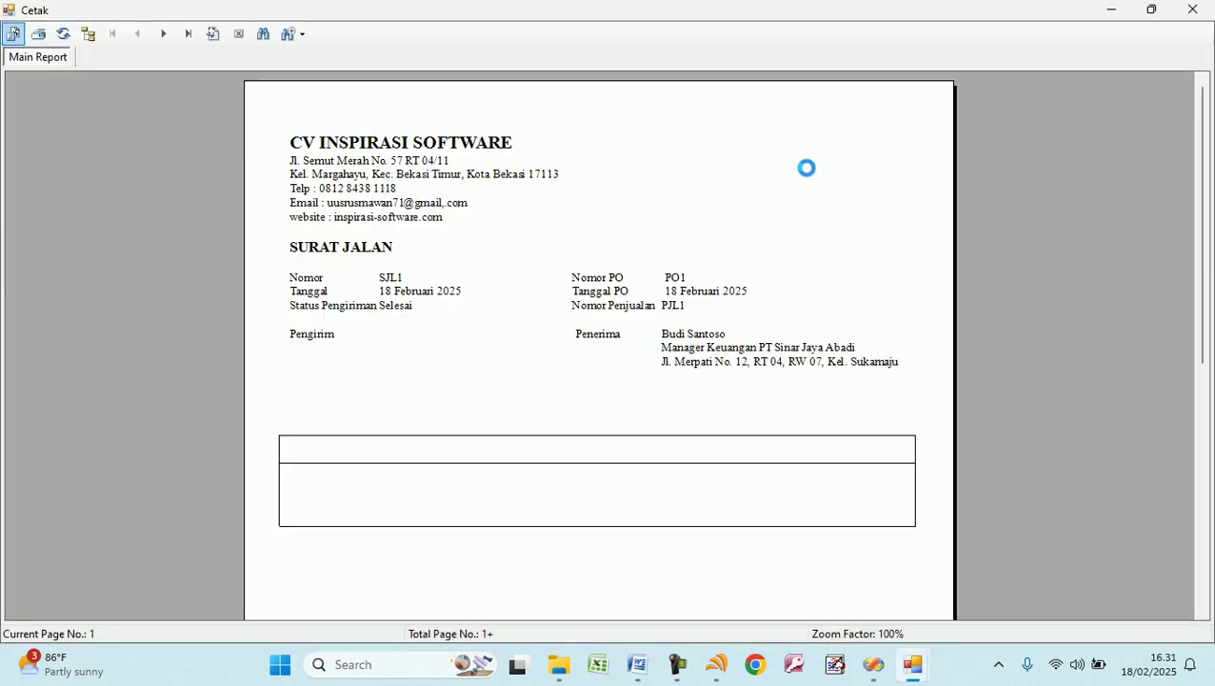
scroll(427, 284, down, 3)
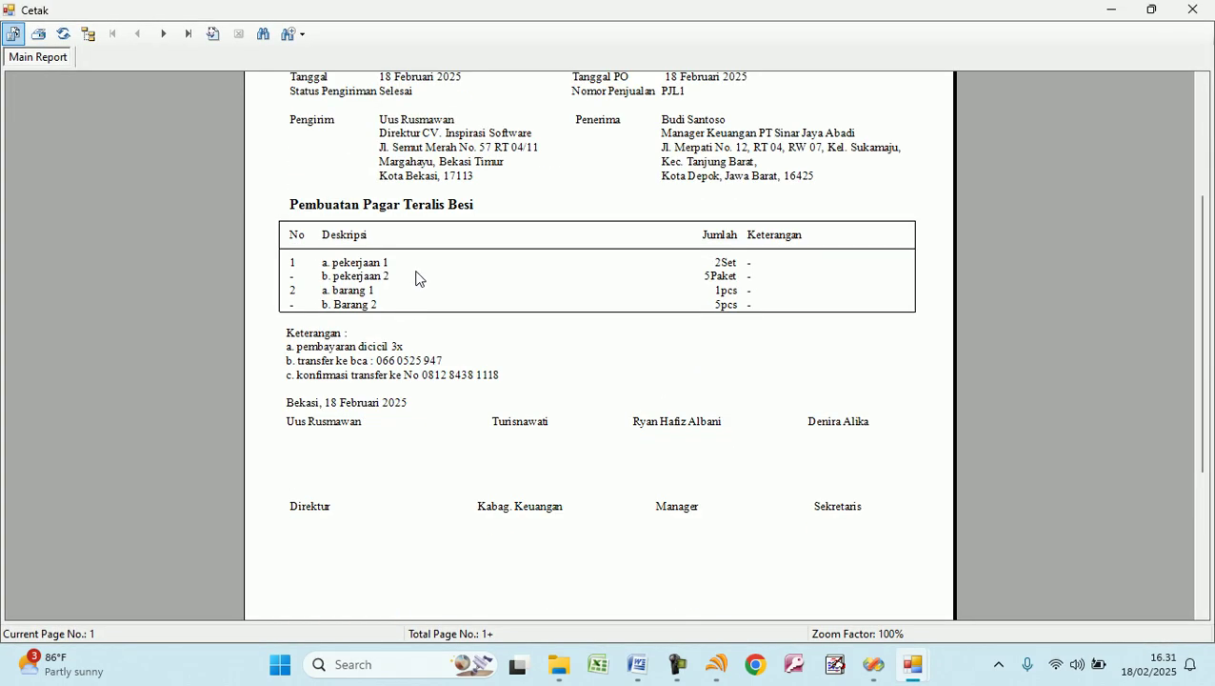
scroll(417, 277, up, 3)
scroll(416, 277, down, 3)
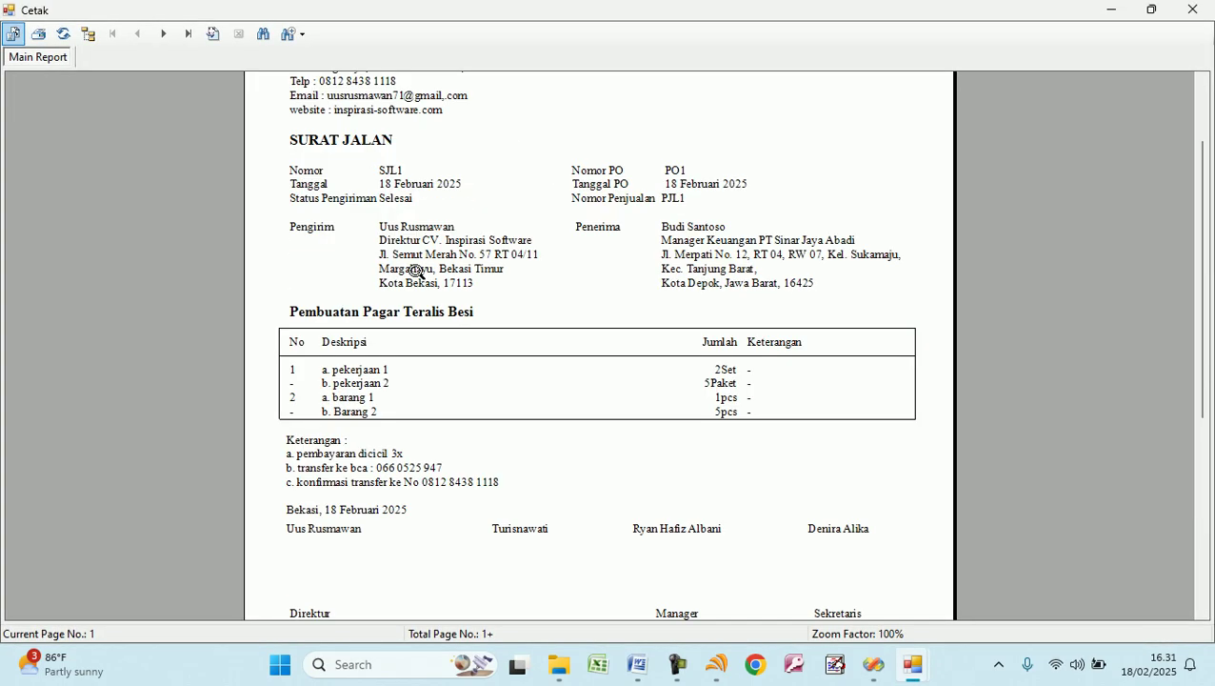
click(314, 350)
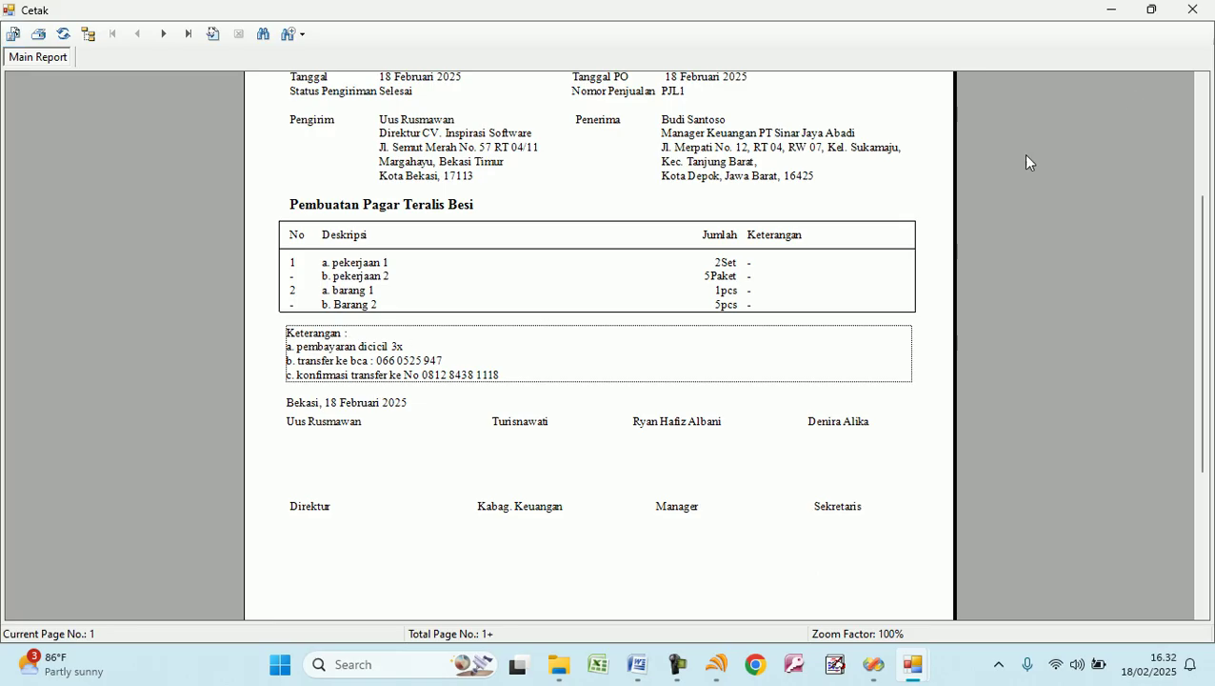
click(1193, 9)
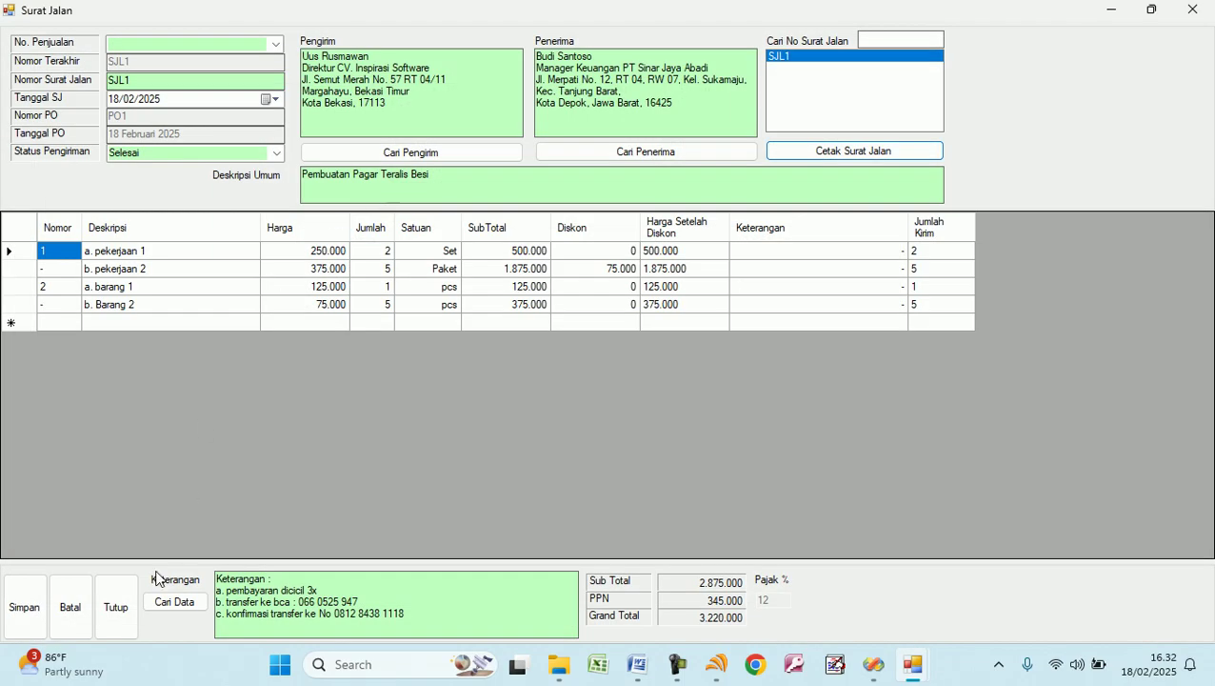
click(121, 611)
Start an invoice for sale PJL1 with number INV1, keeping the date 18/02/2025.
click(369, 133)
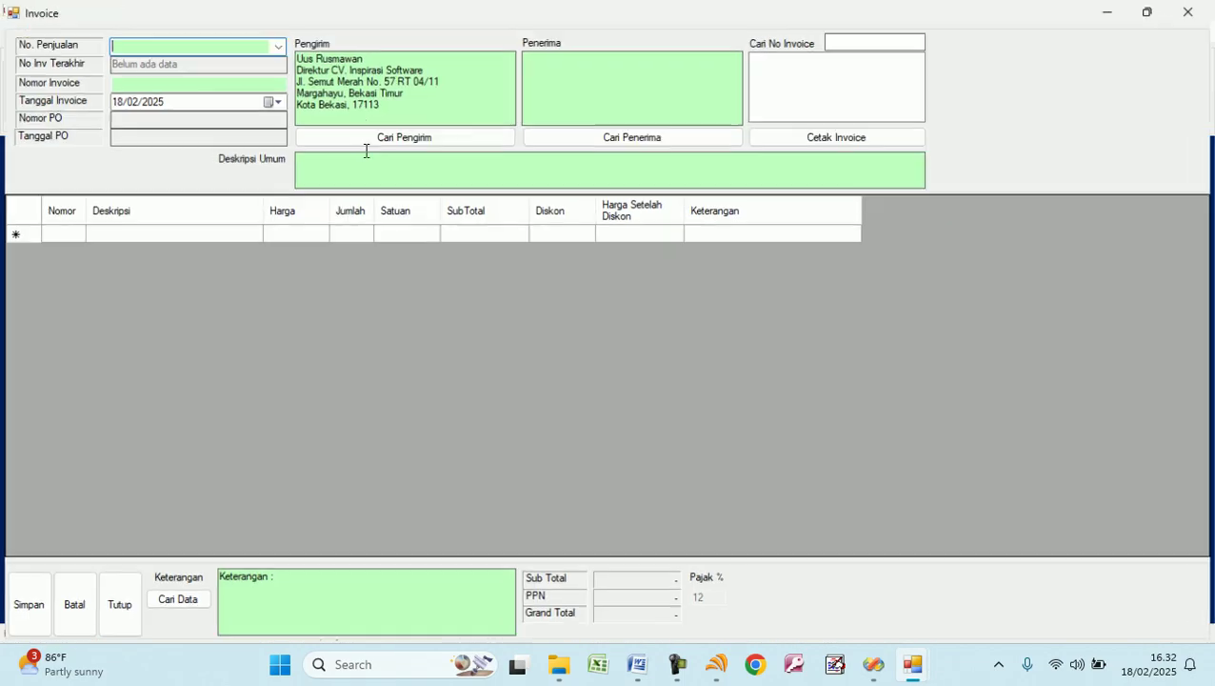
click(275, 44)
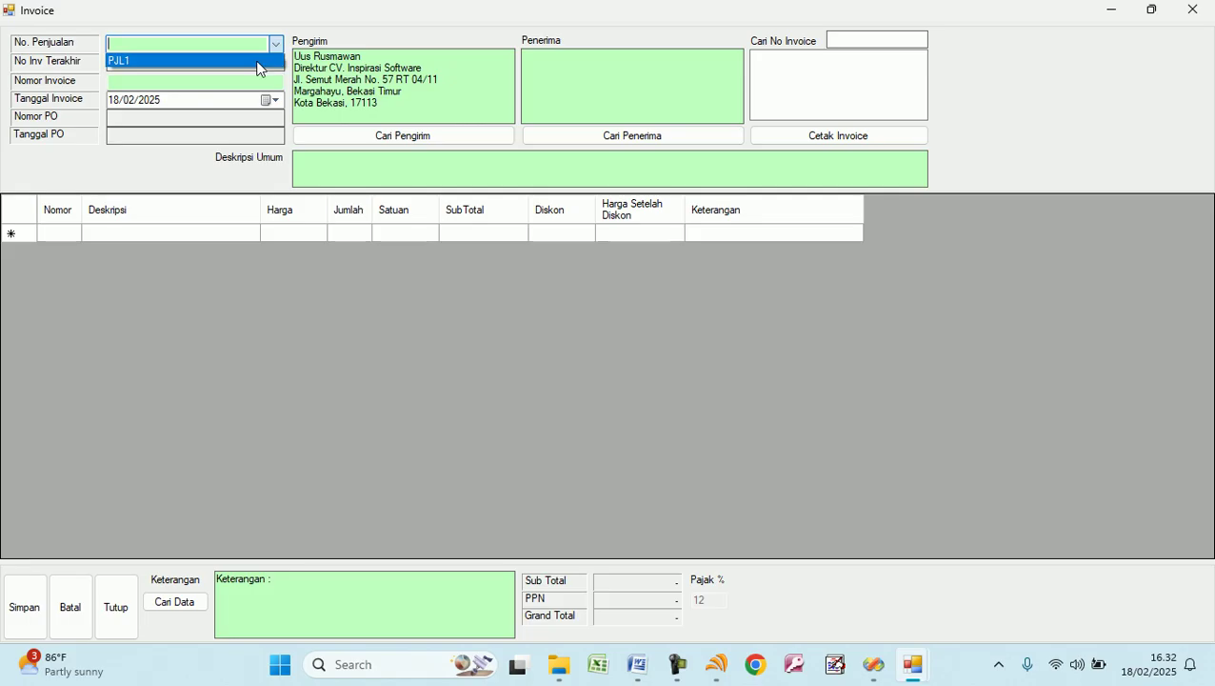
click(257, 63)
click(222, 82)
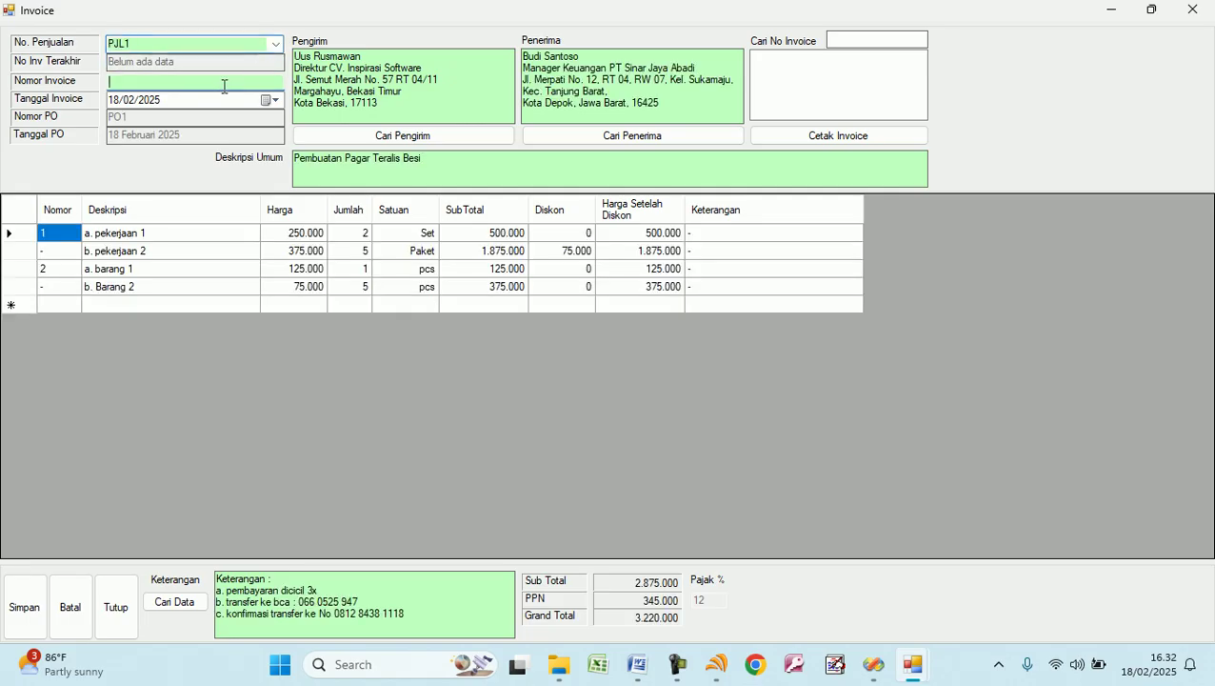
text(INV1)
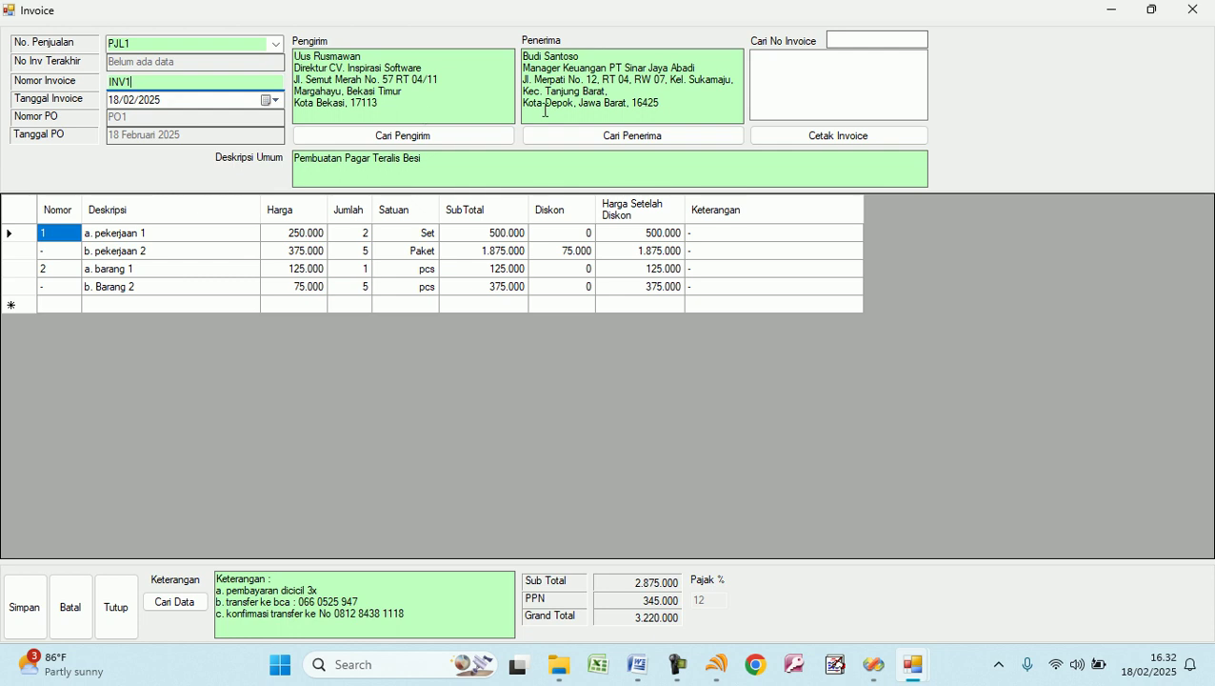
double_click(168, 80)
click(274, 100)
click(274, 99)
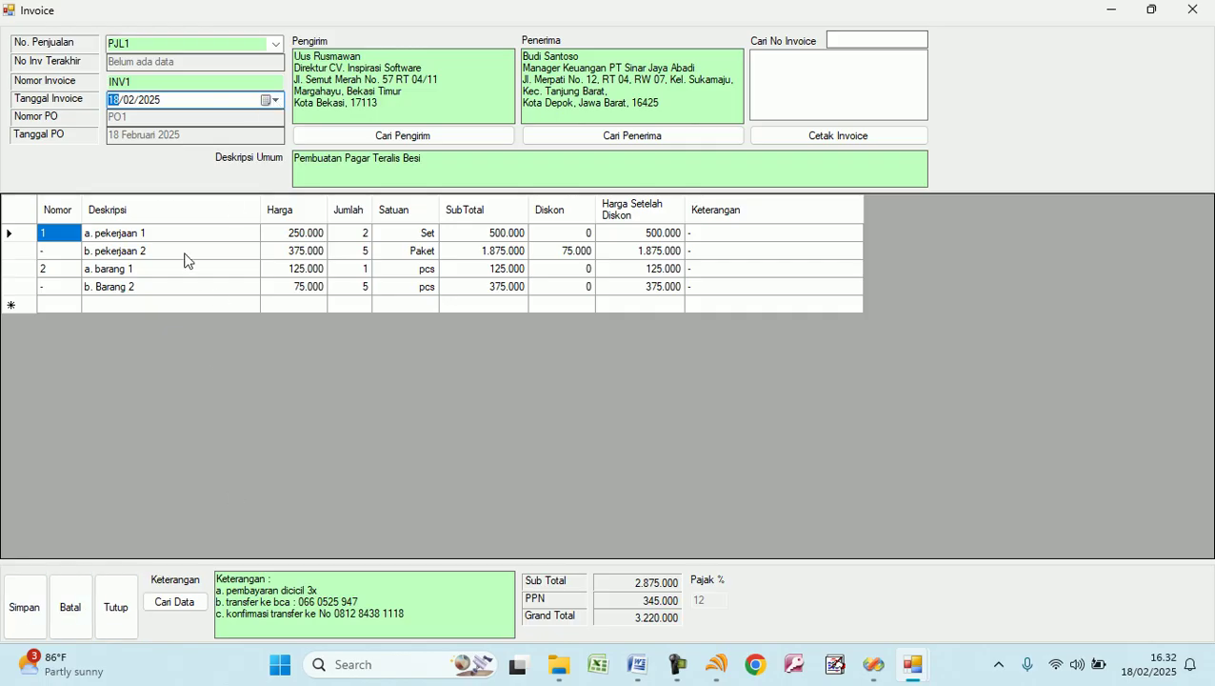
Save invoice INV1, then reload it from saved invoices and preview it for printing.
drag(458, 620, 282, 577)
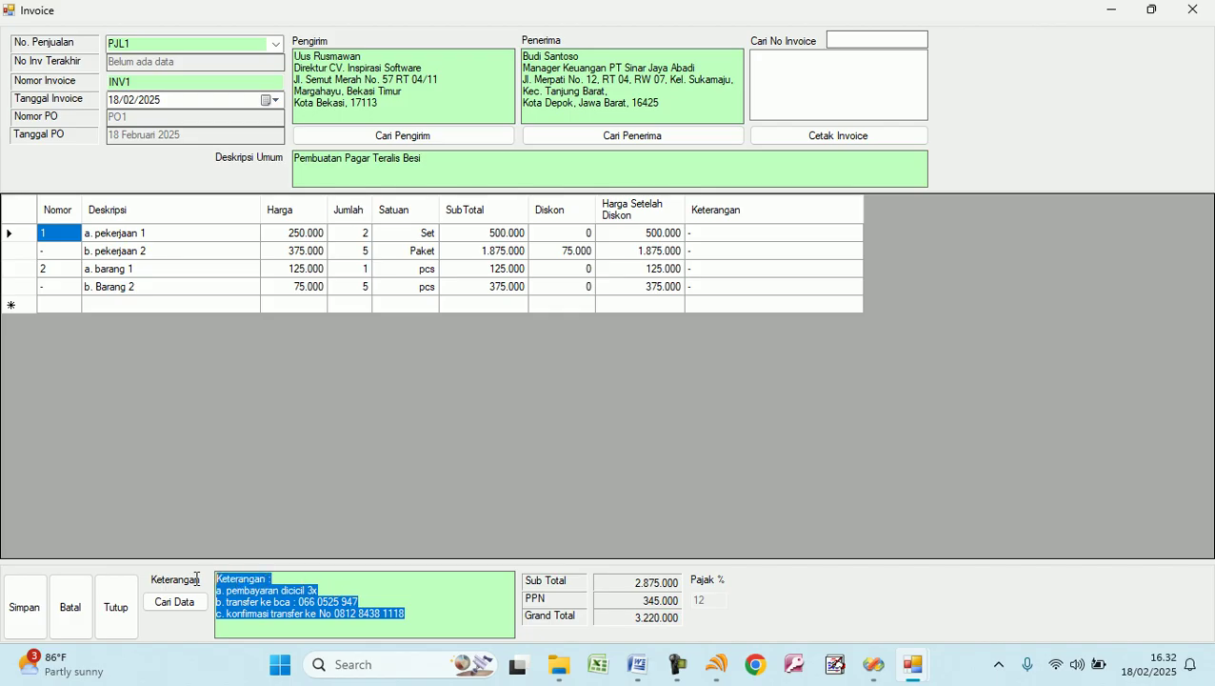
double_click(424, 612)
drag(423, 611, 185, 583)
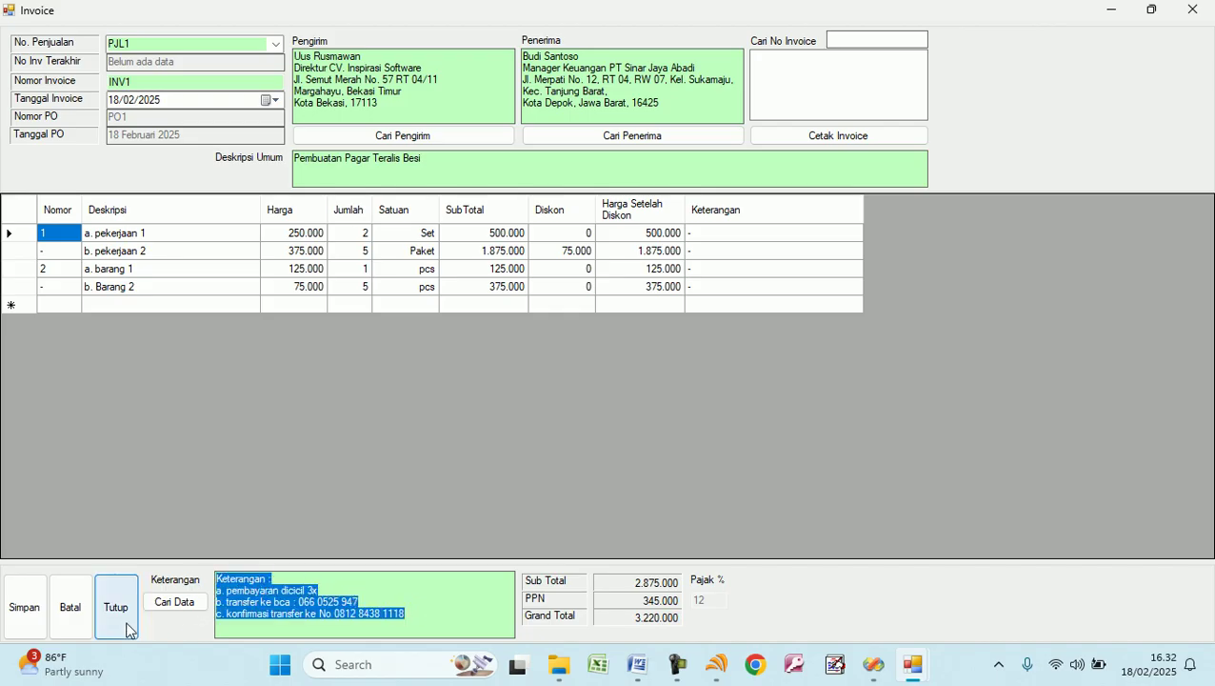
click(33, 617)
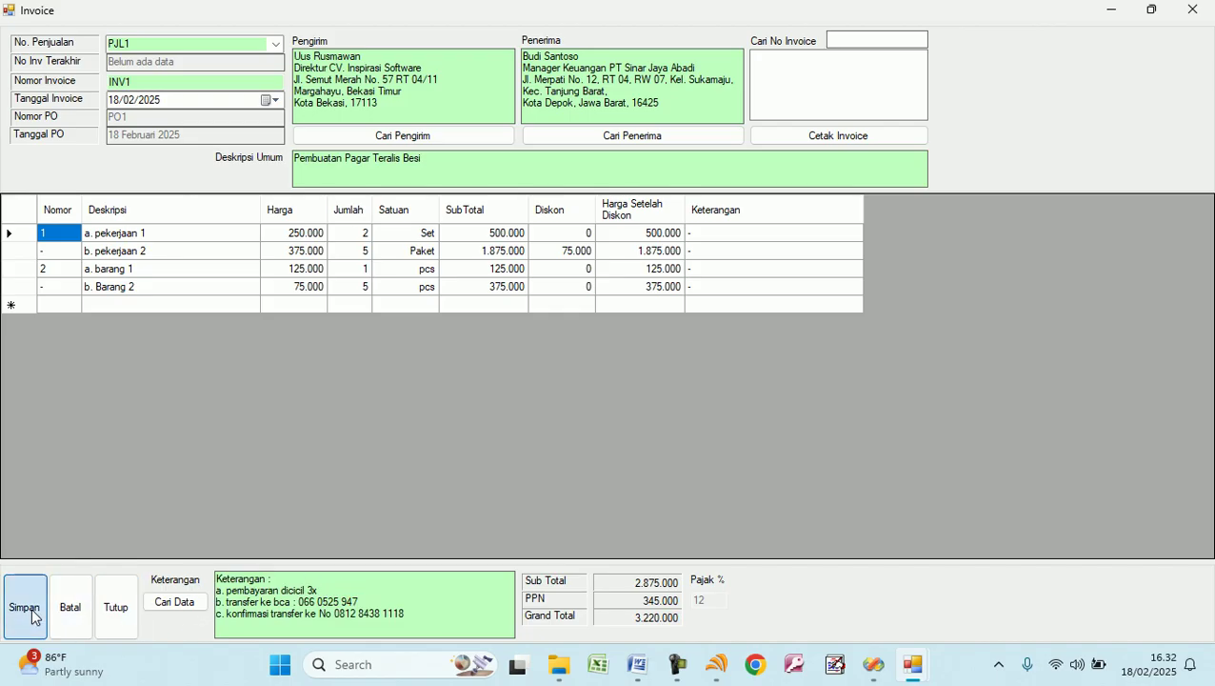
click(581, 381)
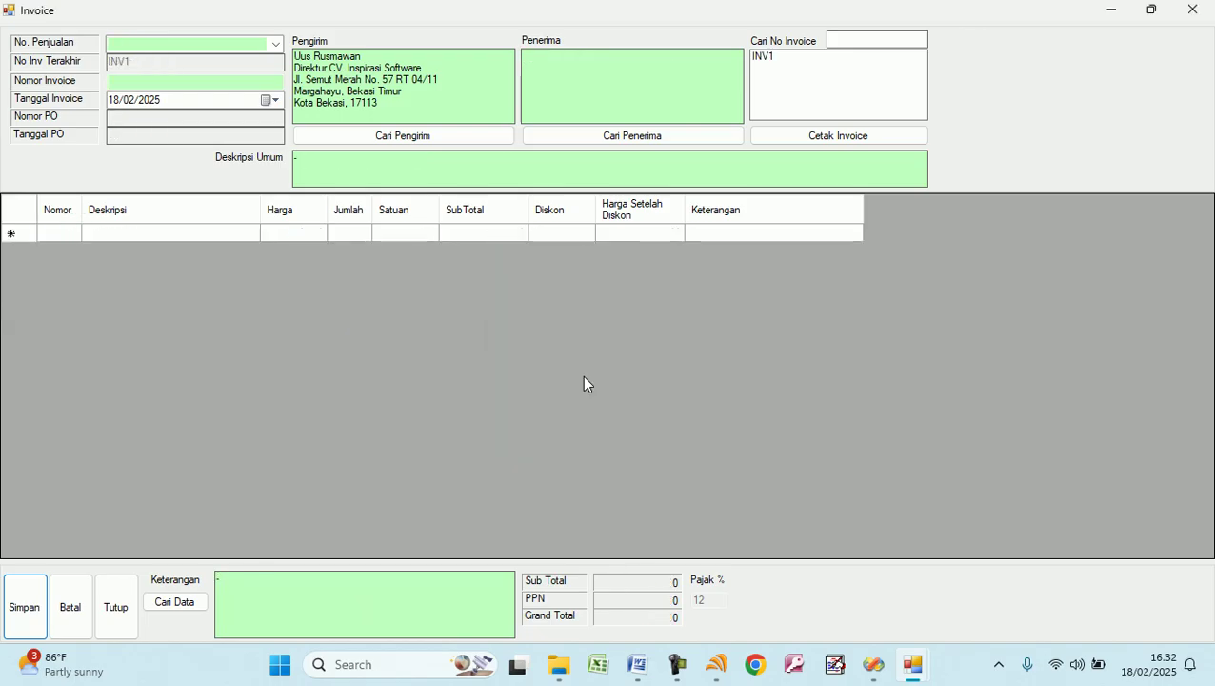
click(771, 56)
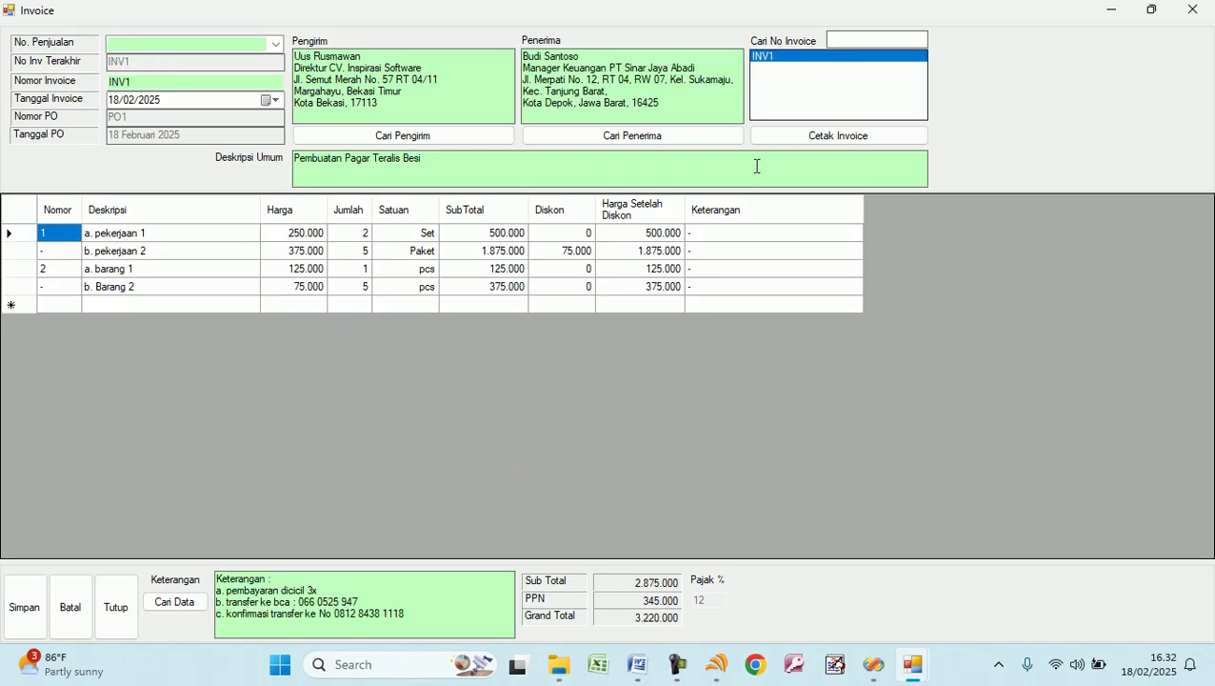
click(812, 141)
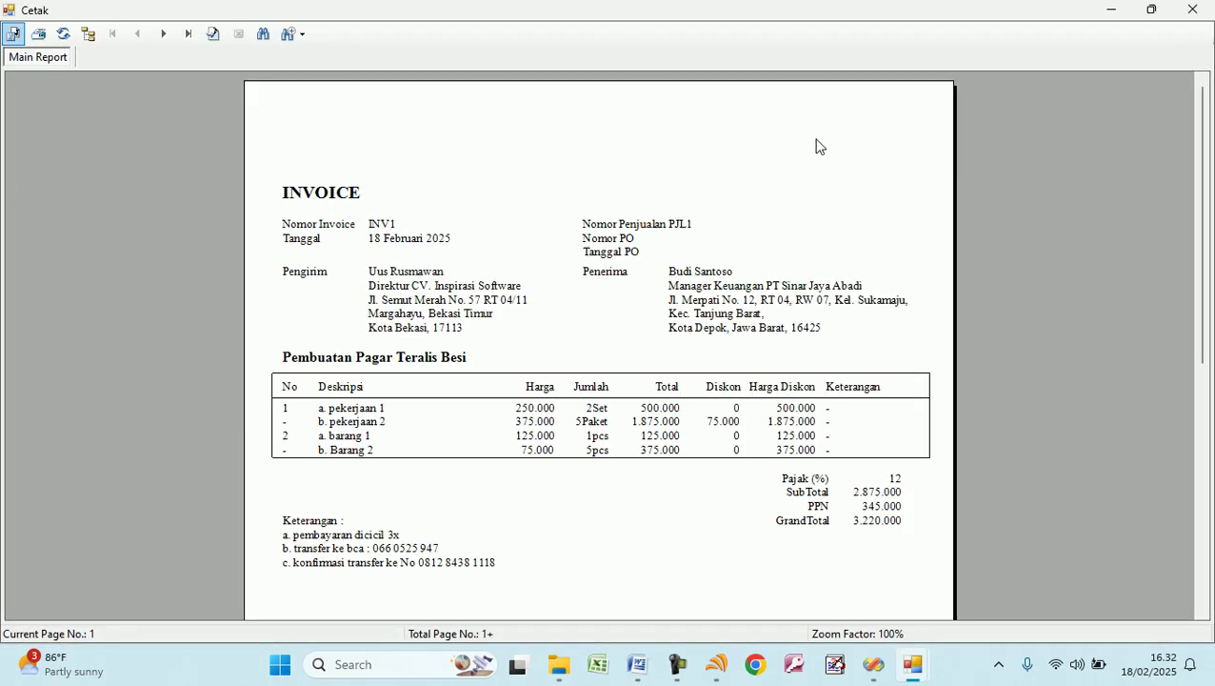
Close the INV1 print preview and then the Invoice form.
click(64, 33)
click(302, 129)
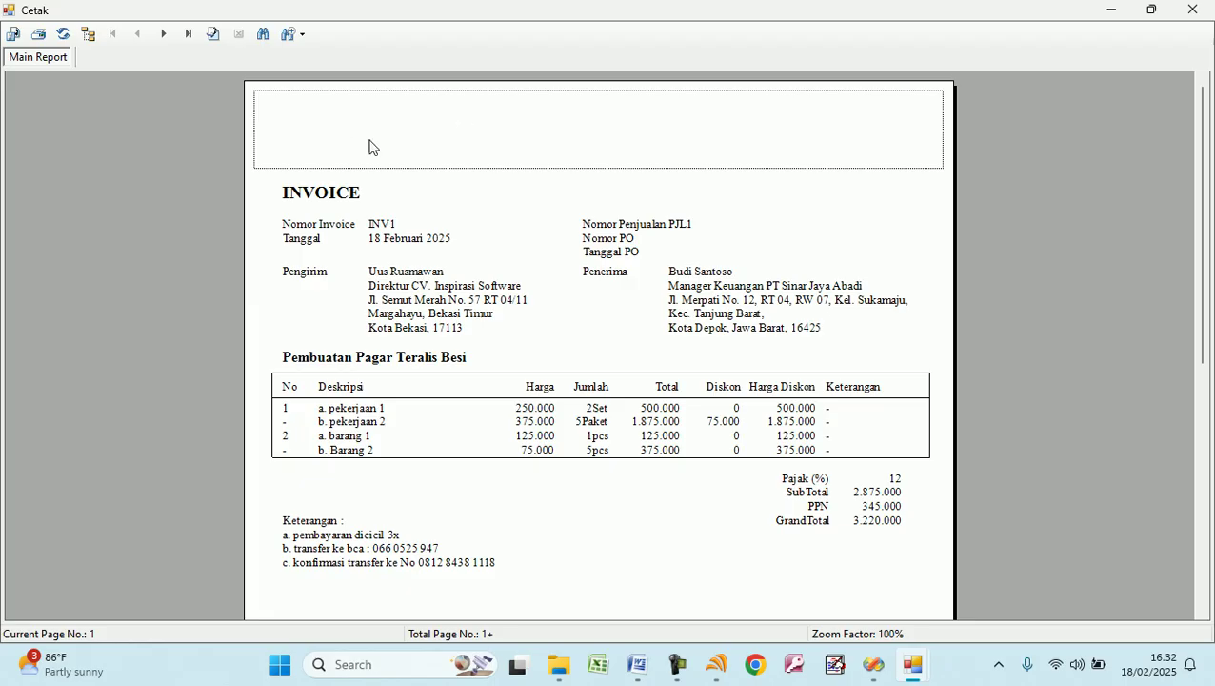
click(1192, 10)
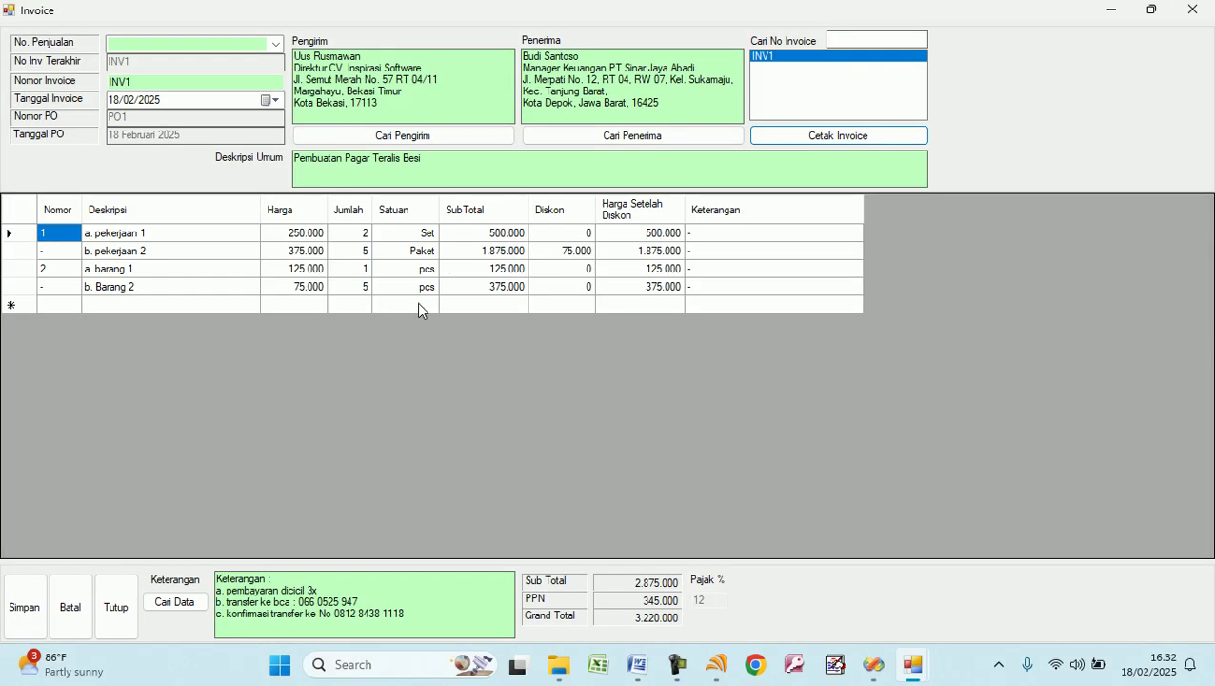
click(116, 607)
Enter payment 00001 for invoice INV1 with 220.000 paid now, then save and confirm.
click(420, 105)
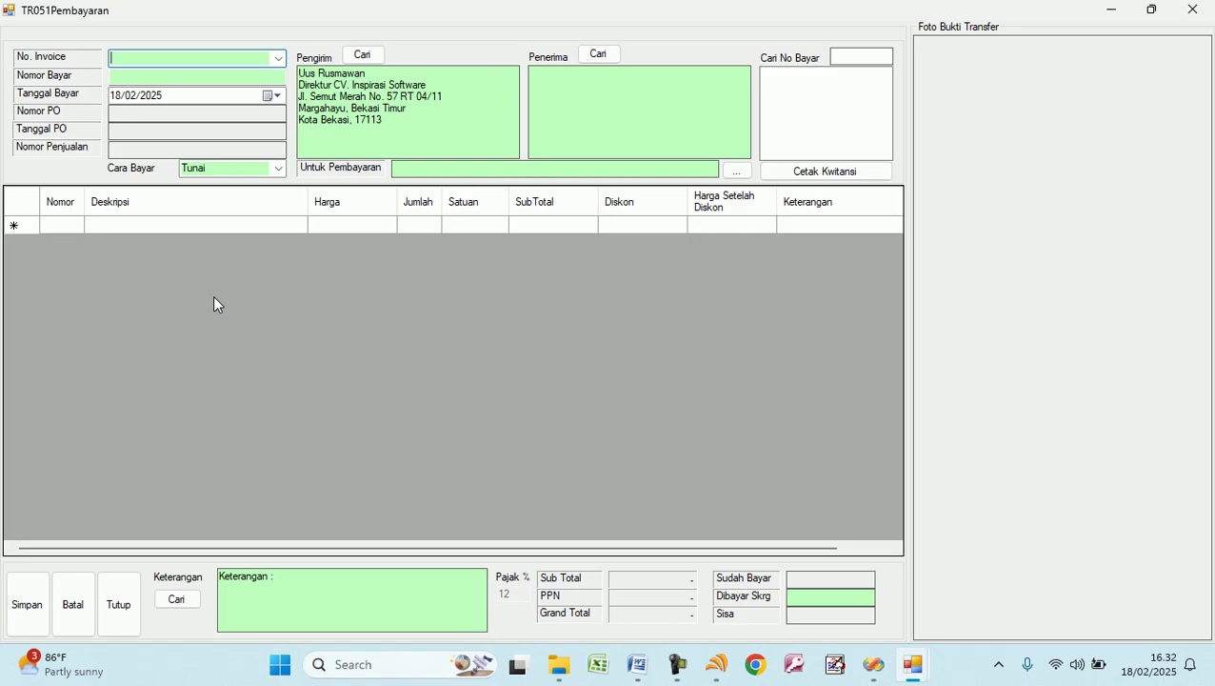
click(278, 60)
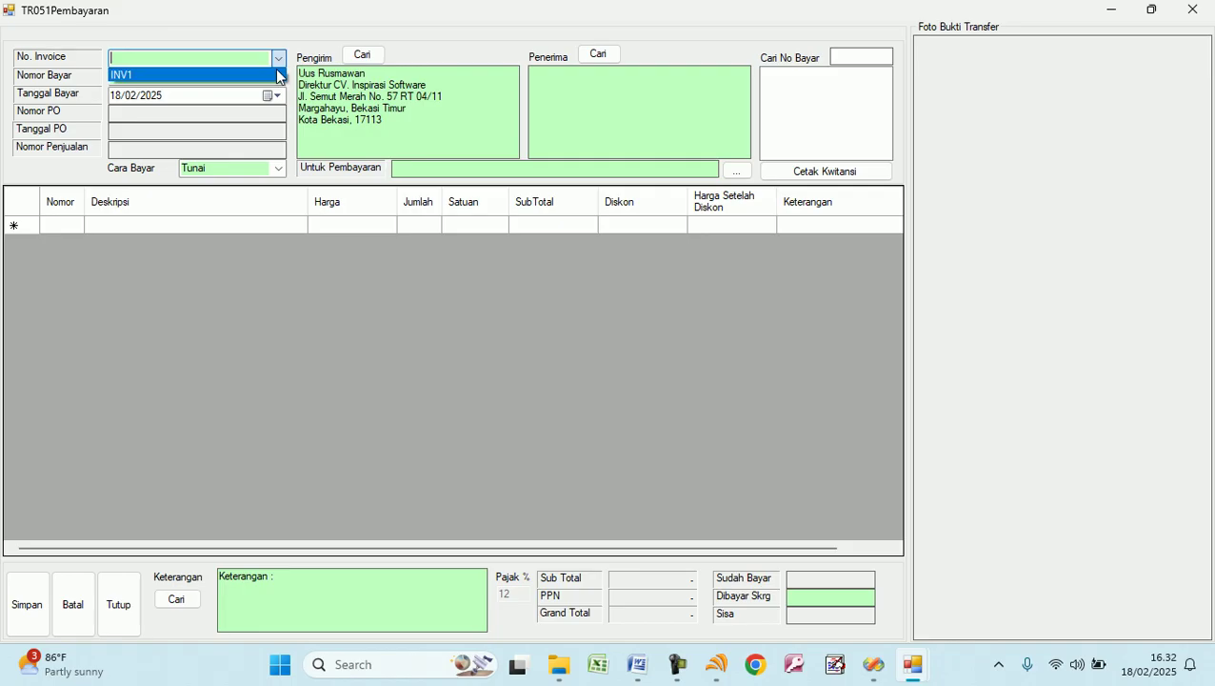
click(275, 72)
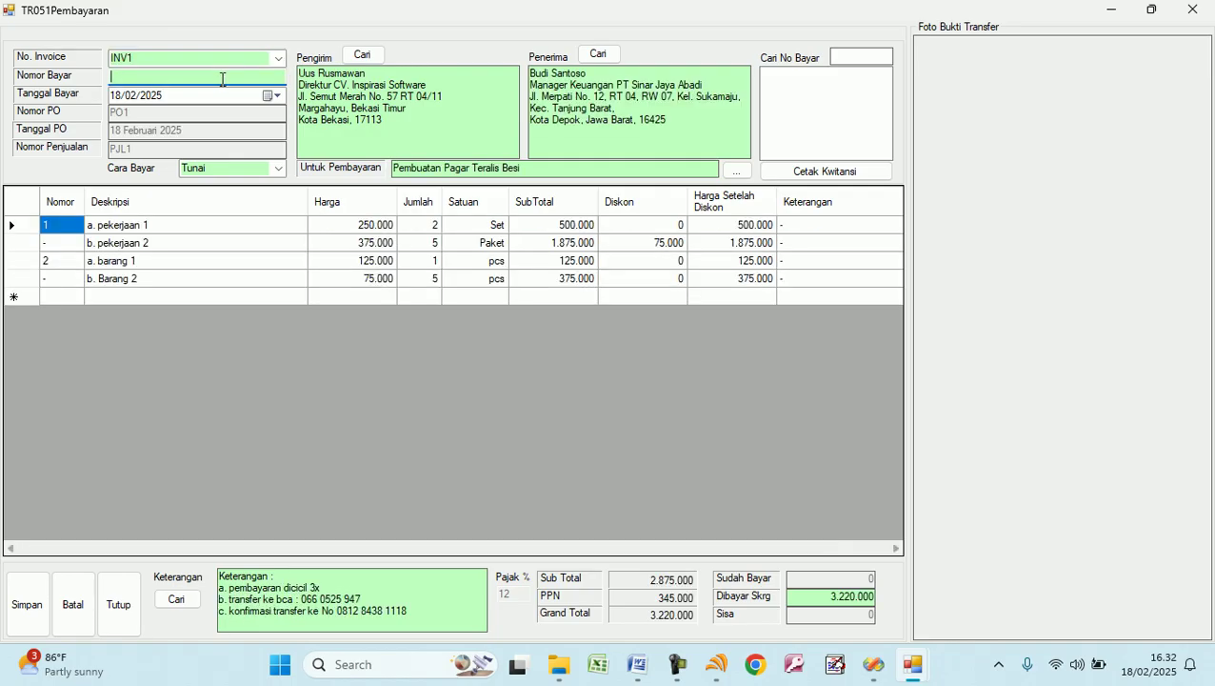
text(009876)
drag(211, 76, 21, 110)
text(00001)
click(823, 597)
click(823, 596)
key(Return)
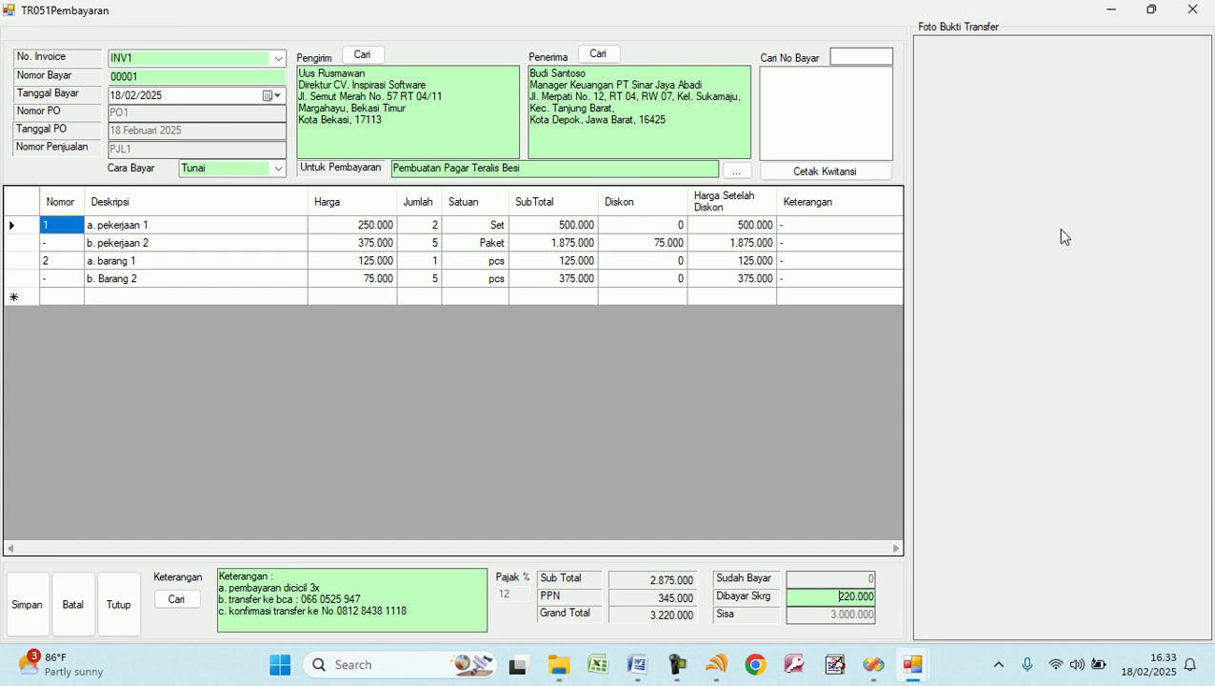
click(32, 605)
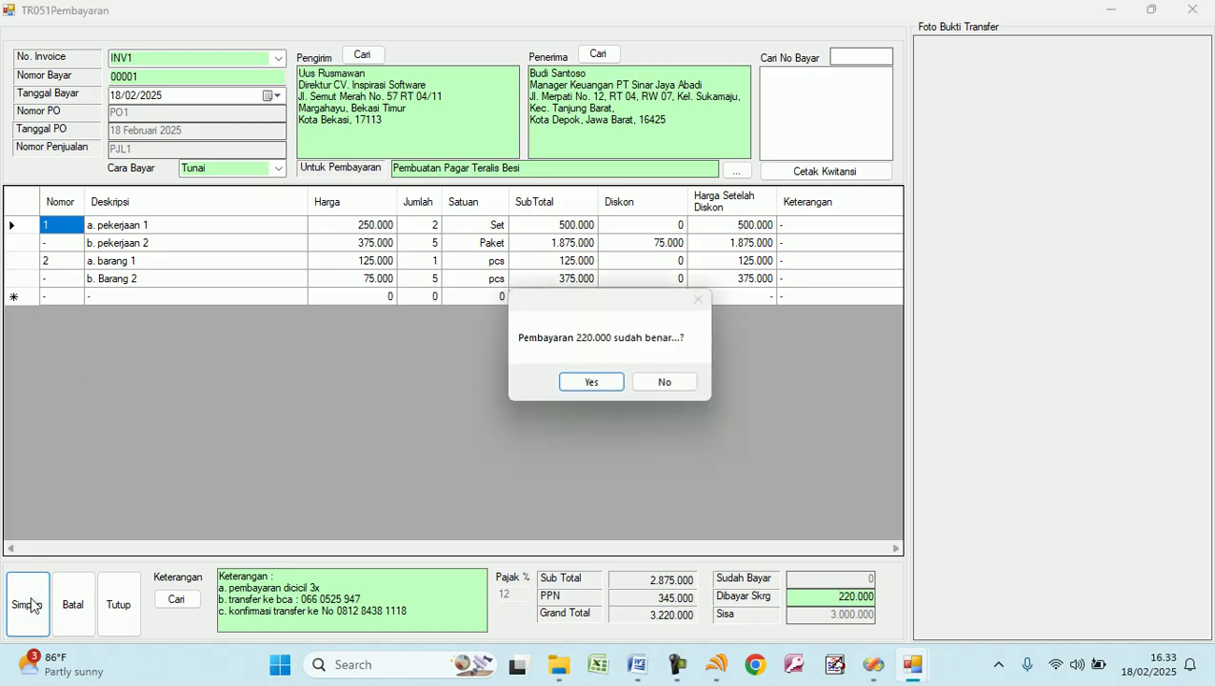
click(593, 383)
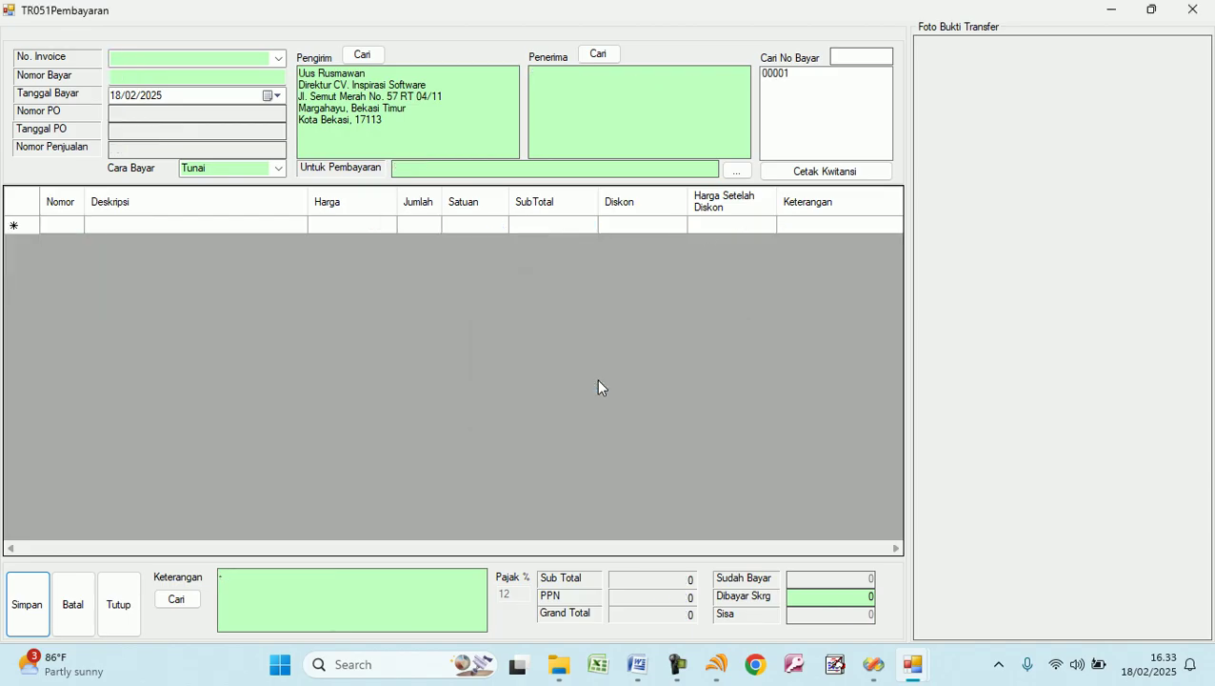
Load payment 00001, review its 220.000 kwitansi preview, close it and clear the form.
click(779, 75)
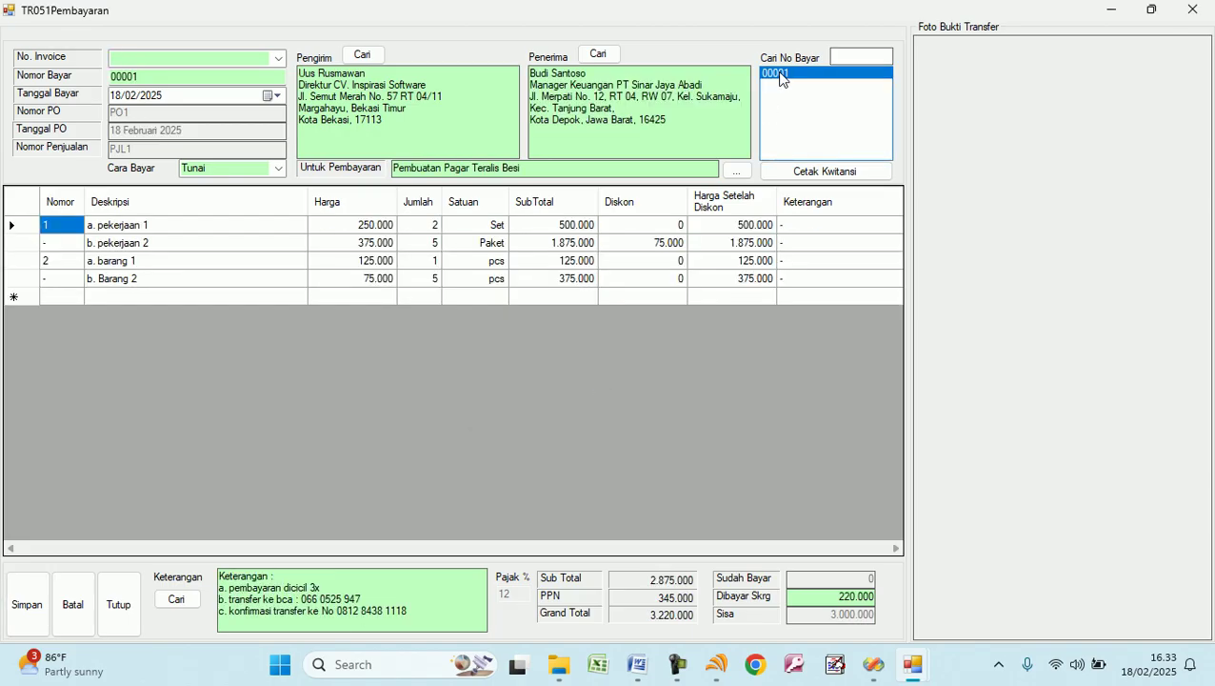
click(826, 176)
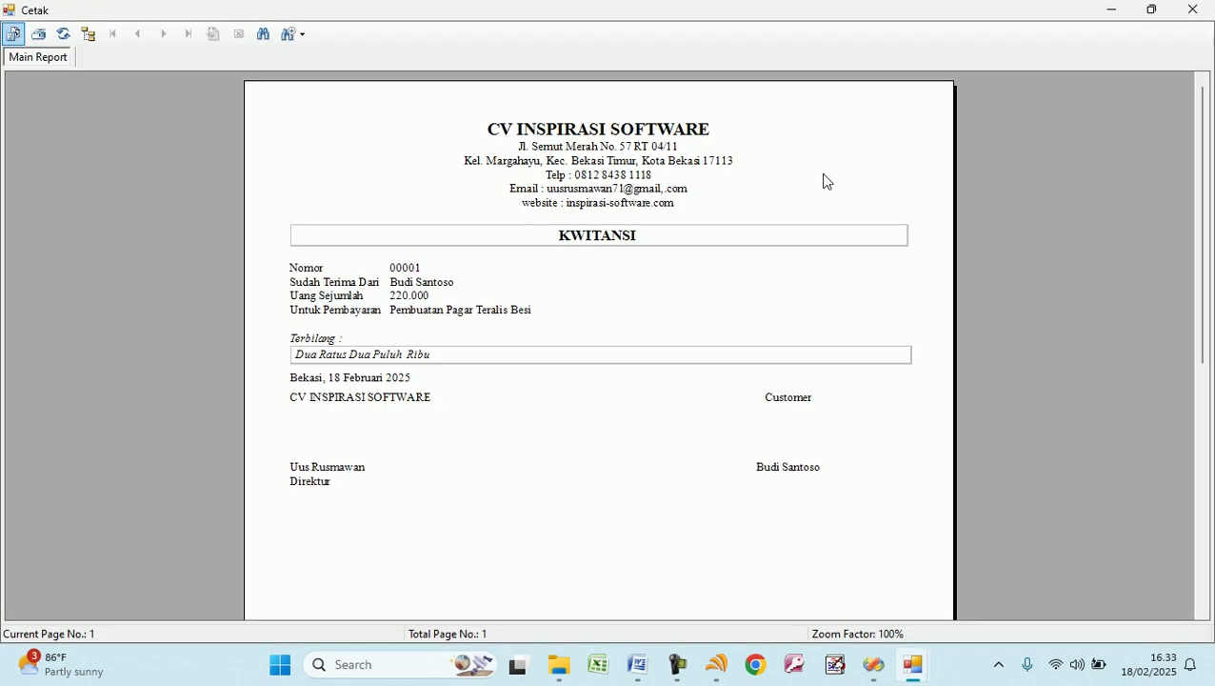
click(369, 365)
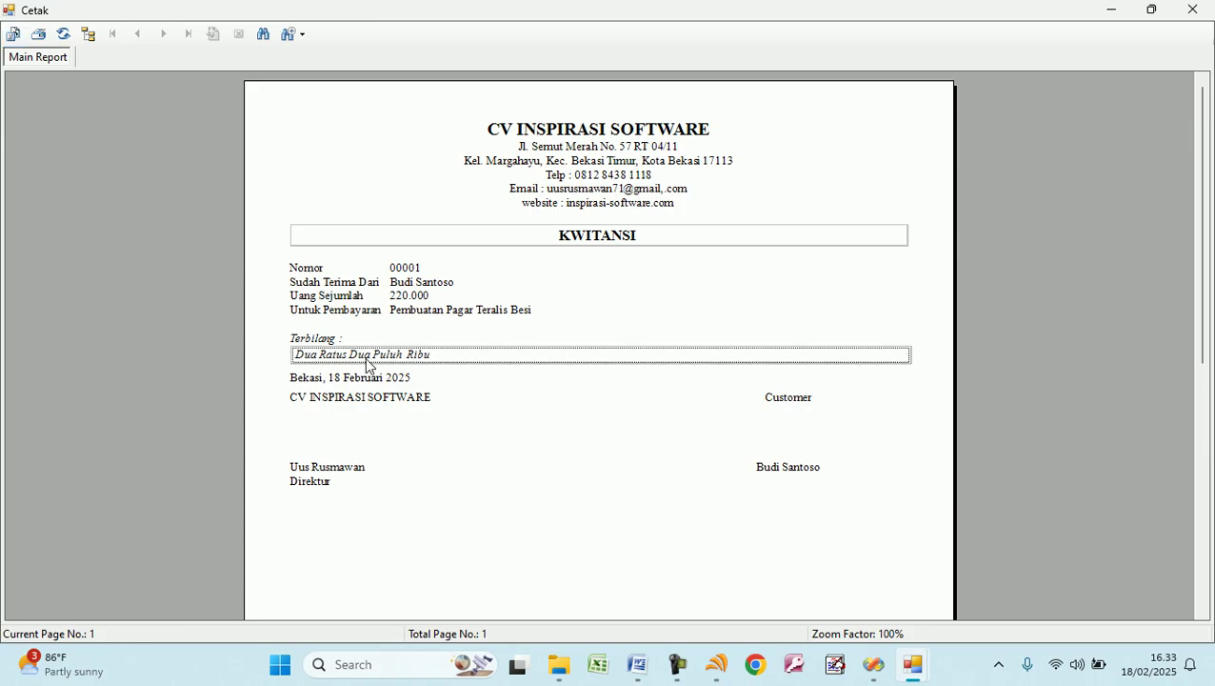
click(338, 415)
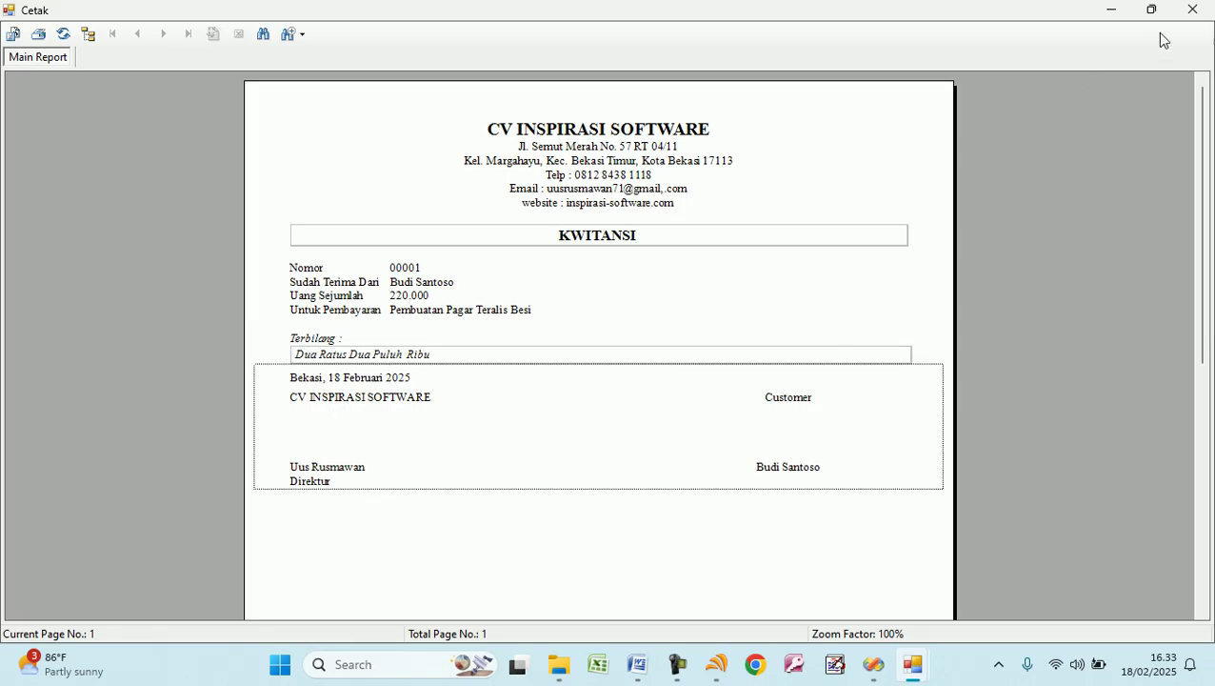
click(1192, 9)
click(74, 606)
Start payment 00002 for invoice INV1 with an amount of 1.000.000.
click(278, 58)
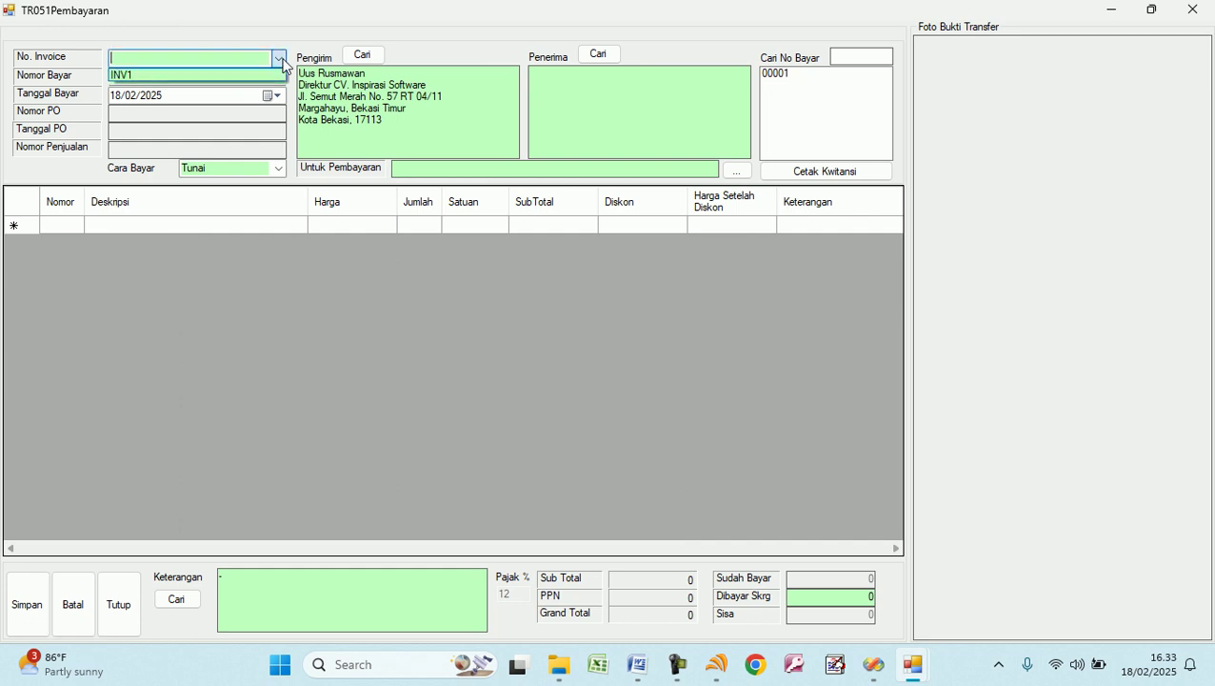
click(257, 75)
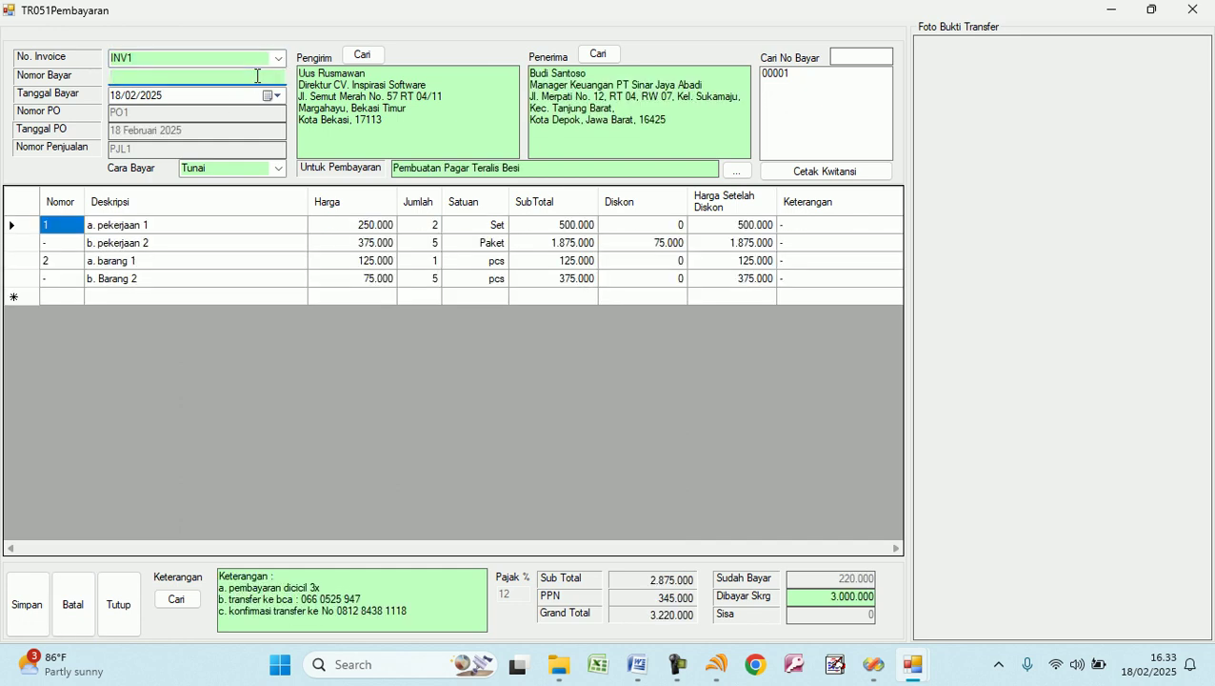
text(00000)
key(BackSpace)
text(2)
click(825, 596)
key(Delete)
text(1)
key(Return)
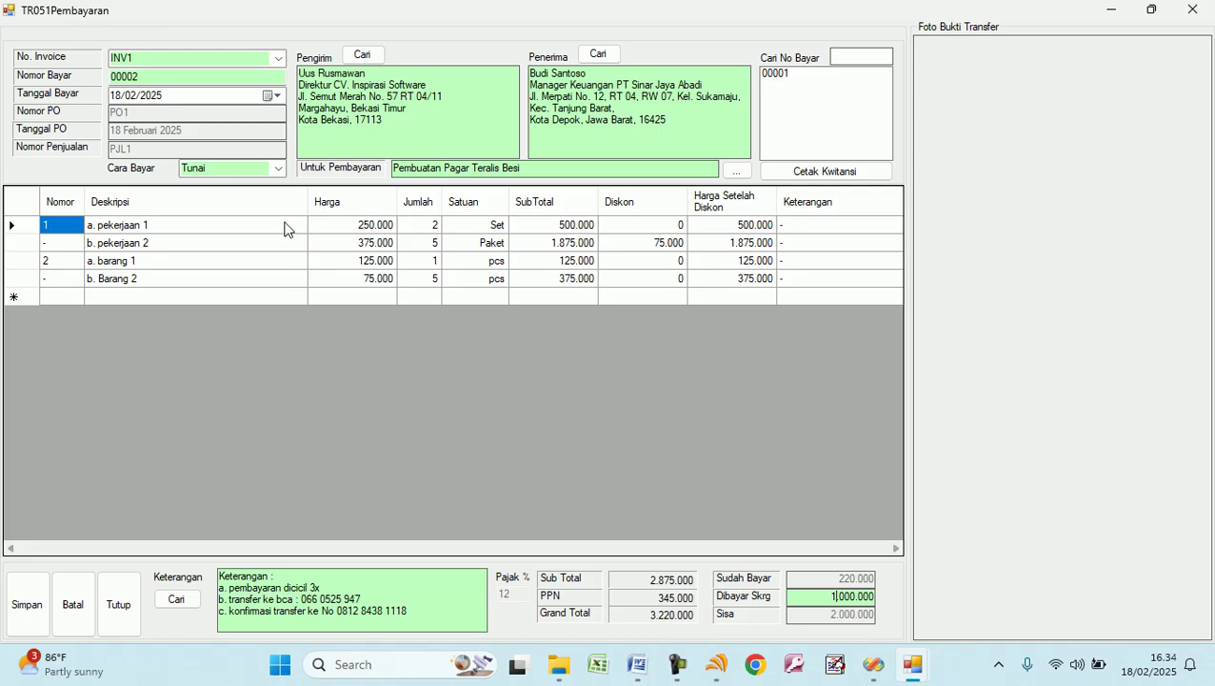
Set the payment method to Transfer, attach the transfer screenshot as proof, then save and confirm.
click(278, 169)
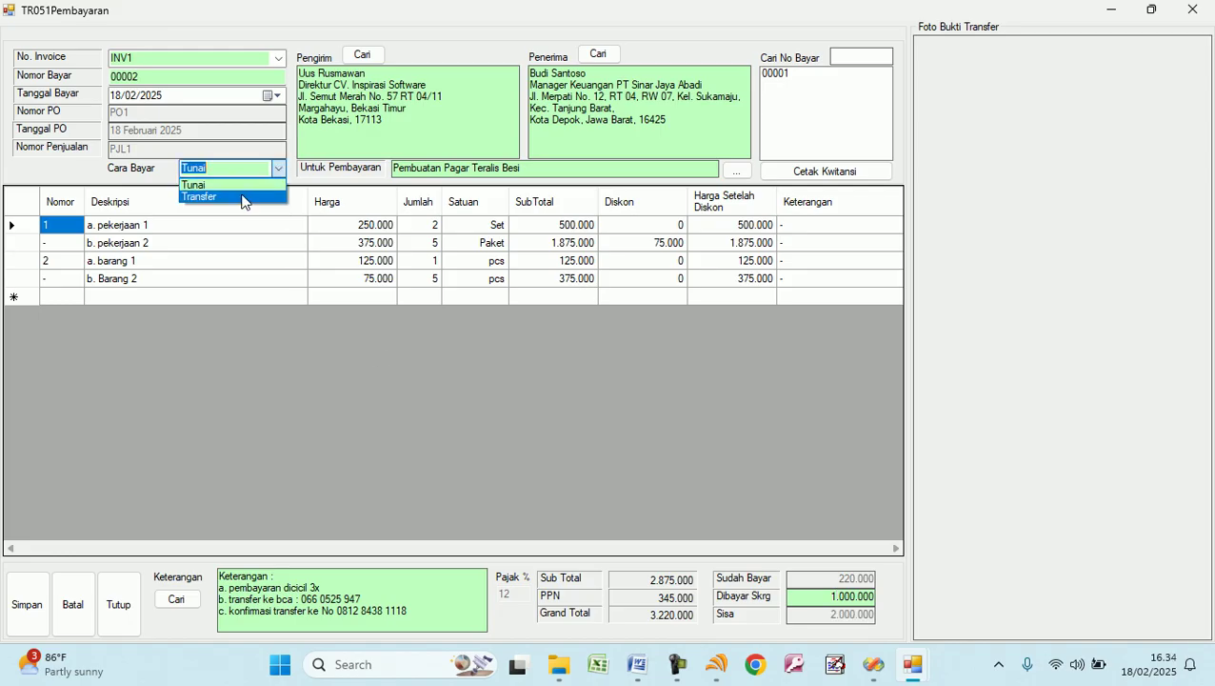
click(241, 197)
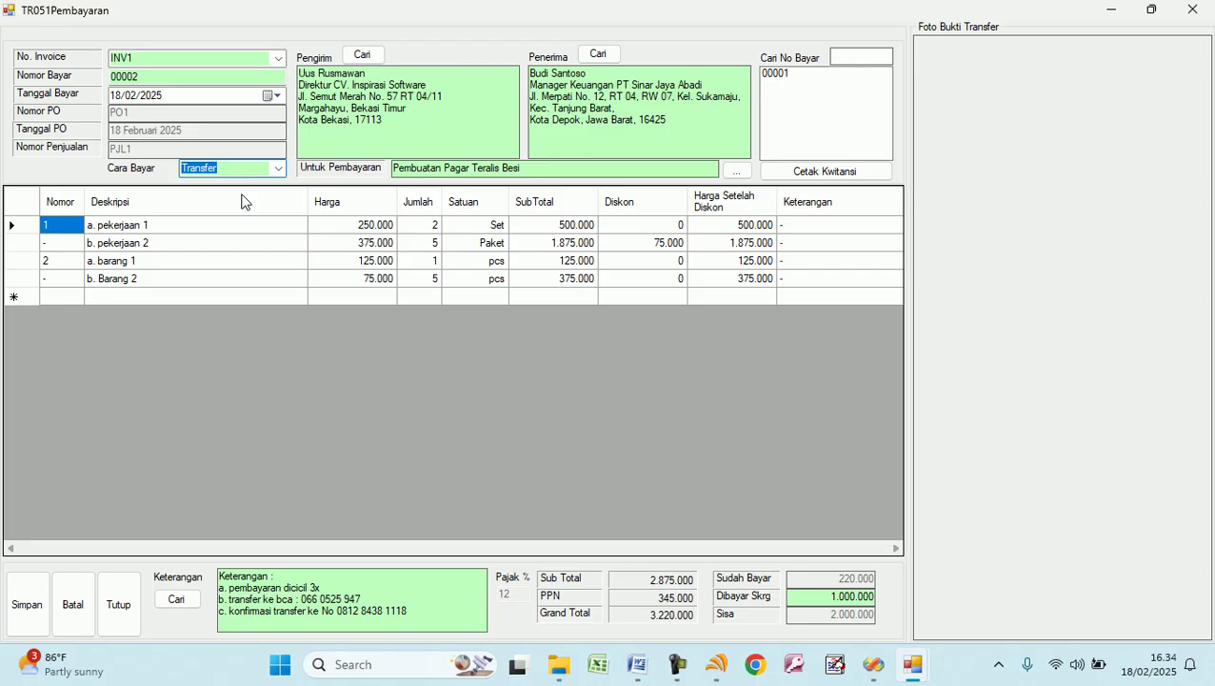
click(1030, 169)
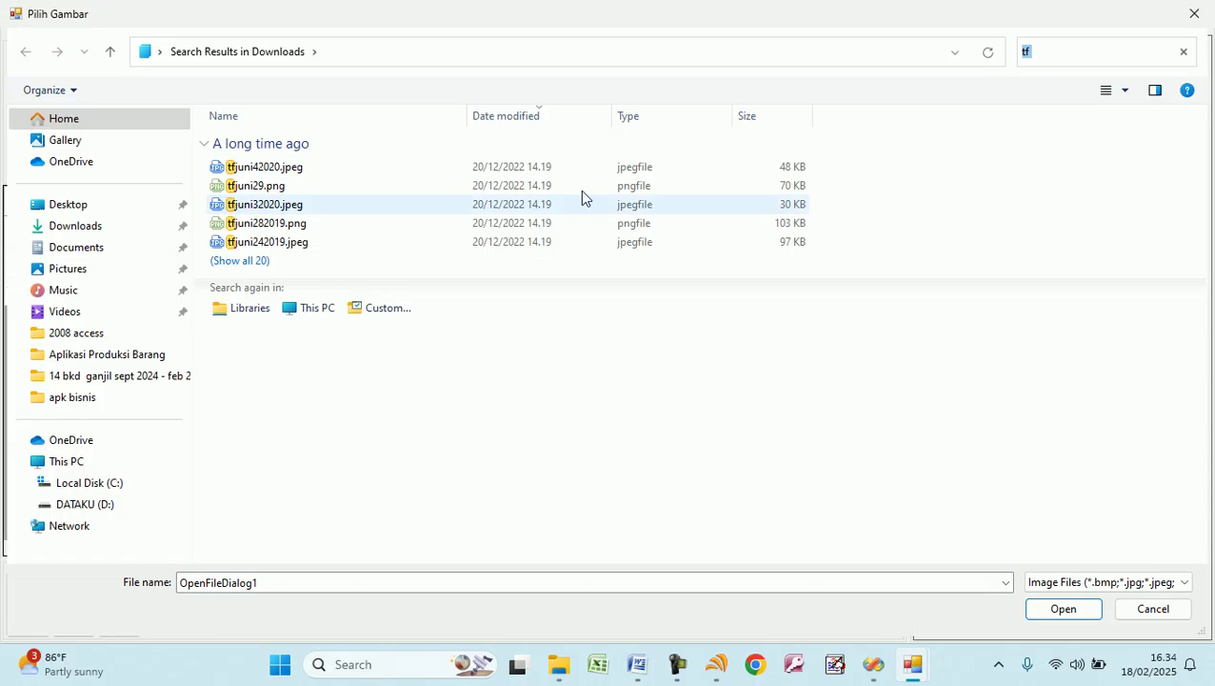
double_click(312, 172)
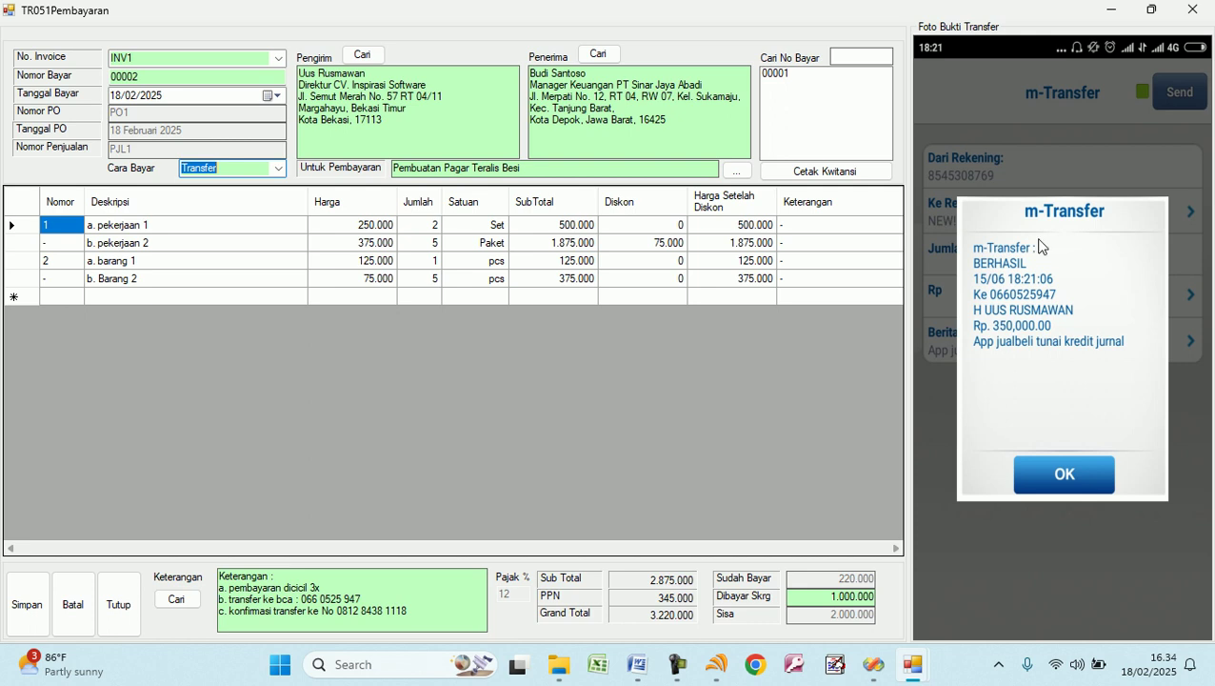
click(26, 612)
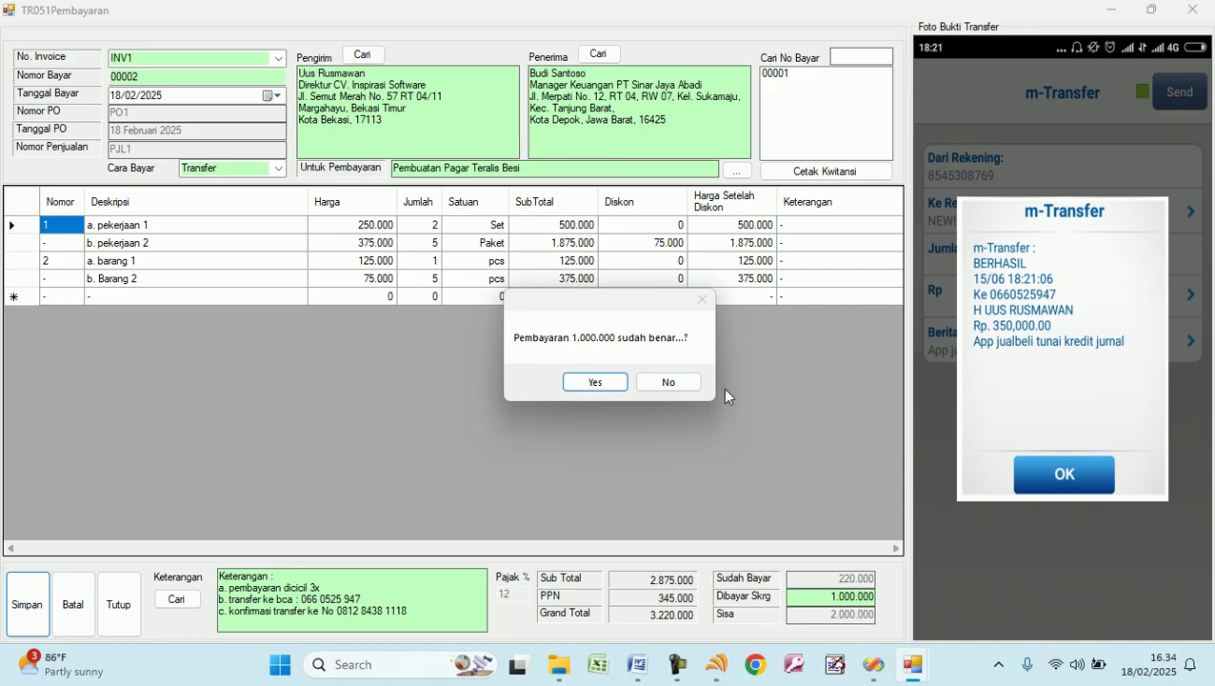
click(613, 385)
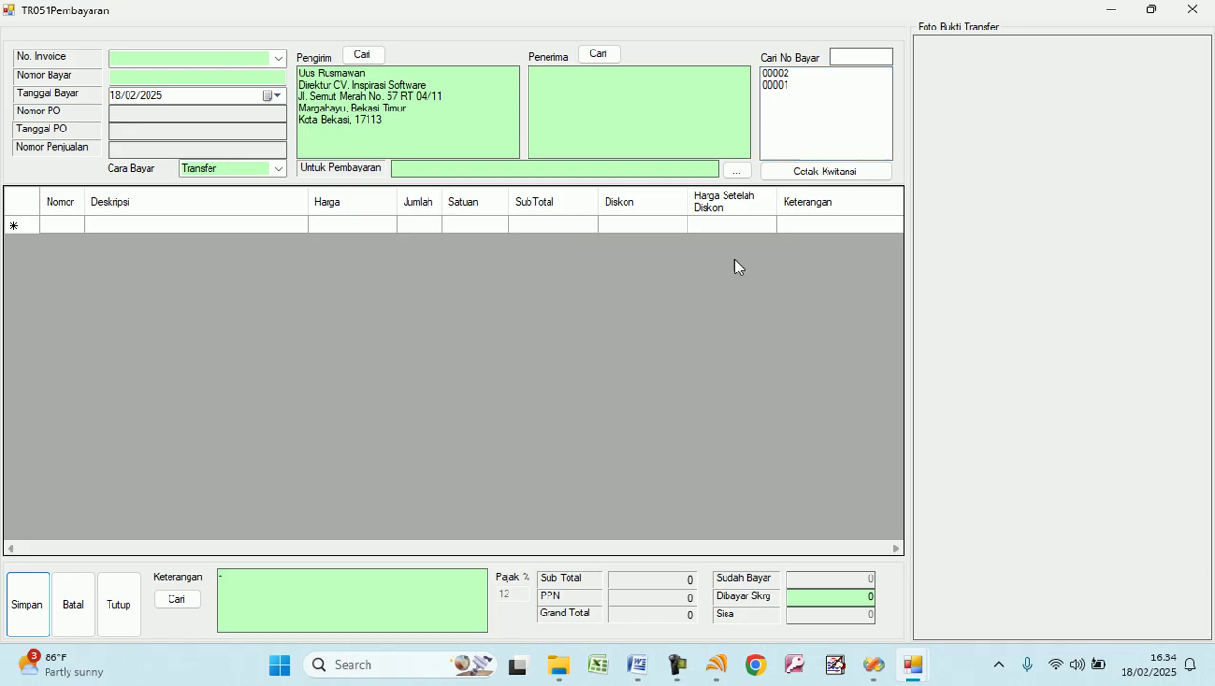
click(775, 74)
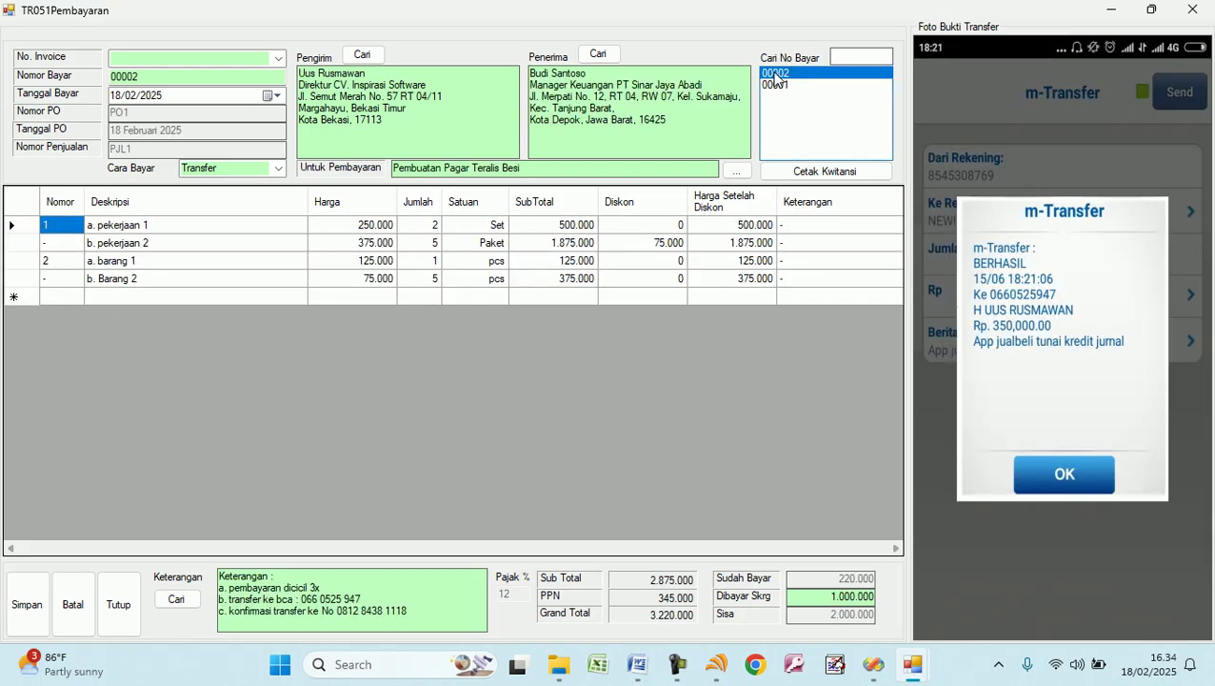
click(823, 174)
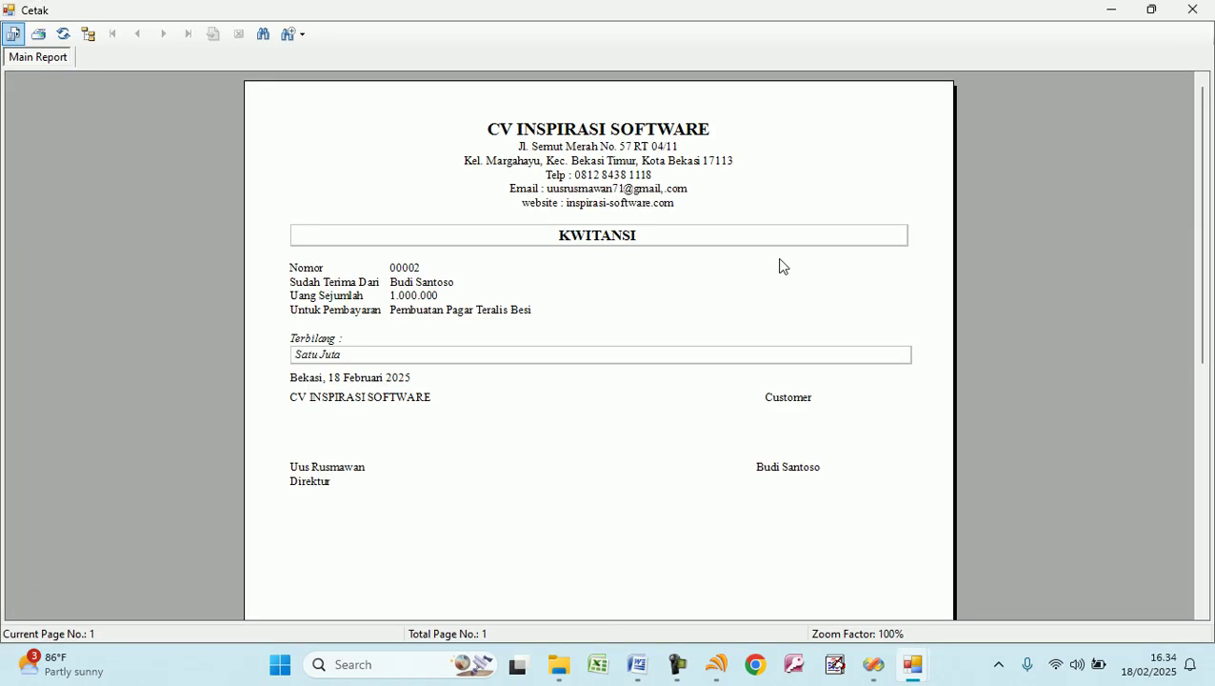
click(330, 363)
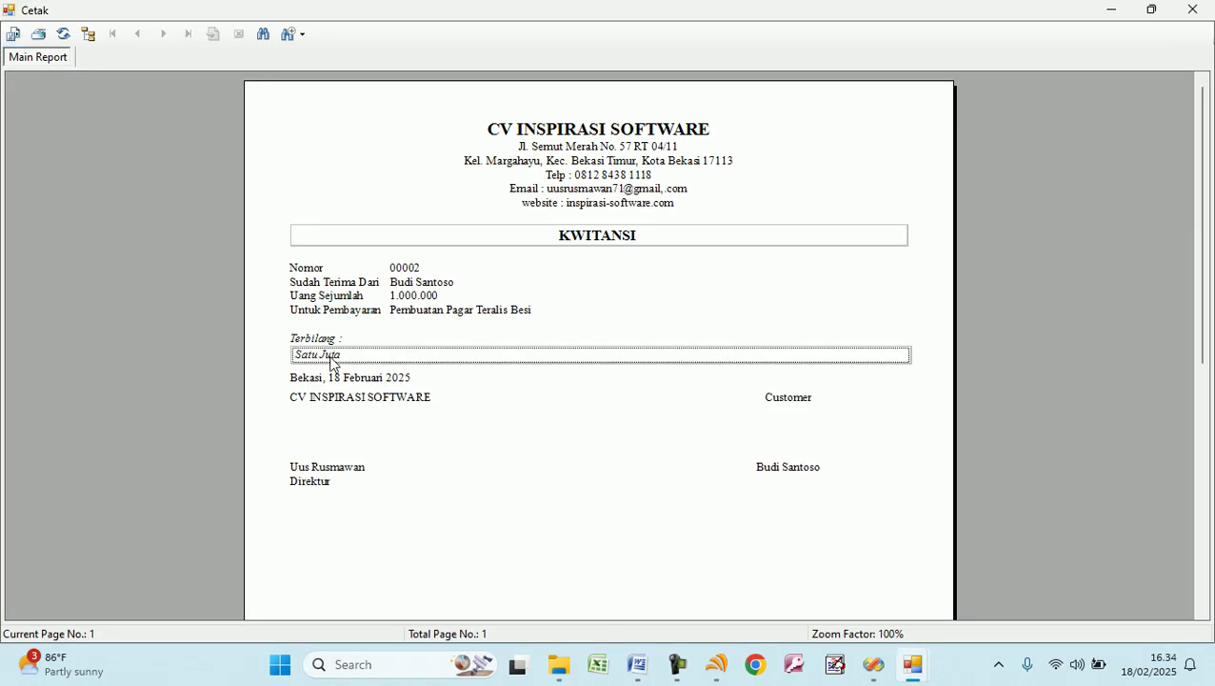
click(412, 301)
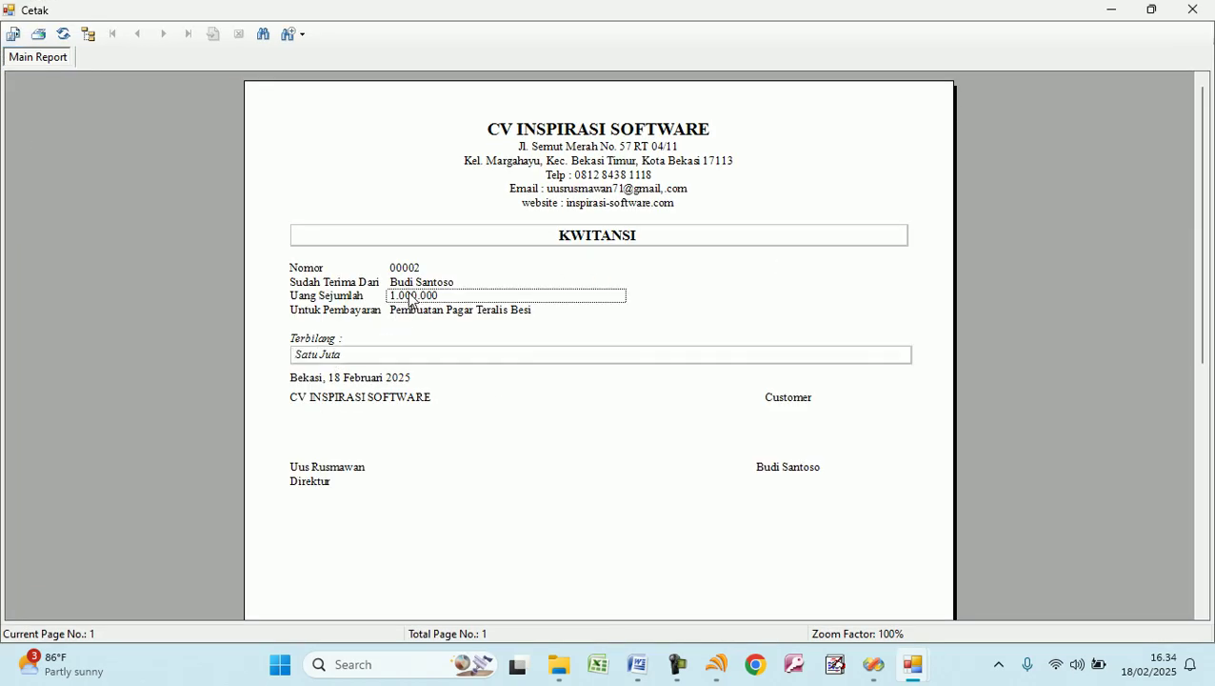
click(1193, 9)
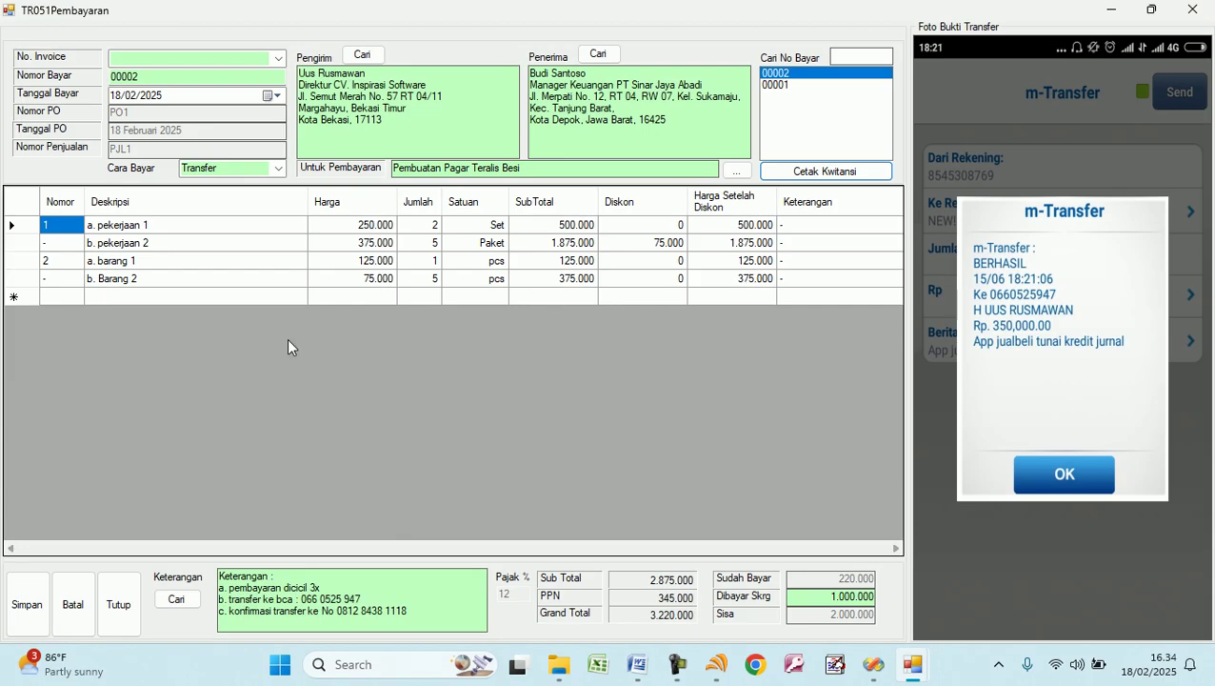
click(90, 606)
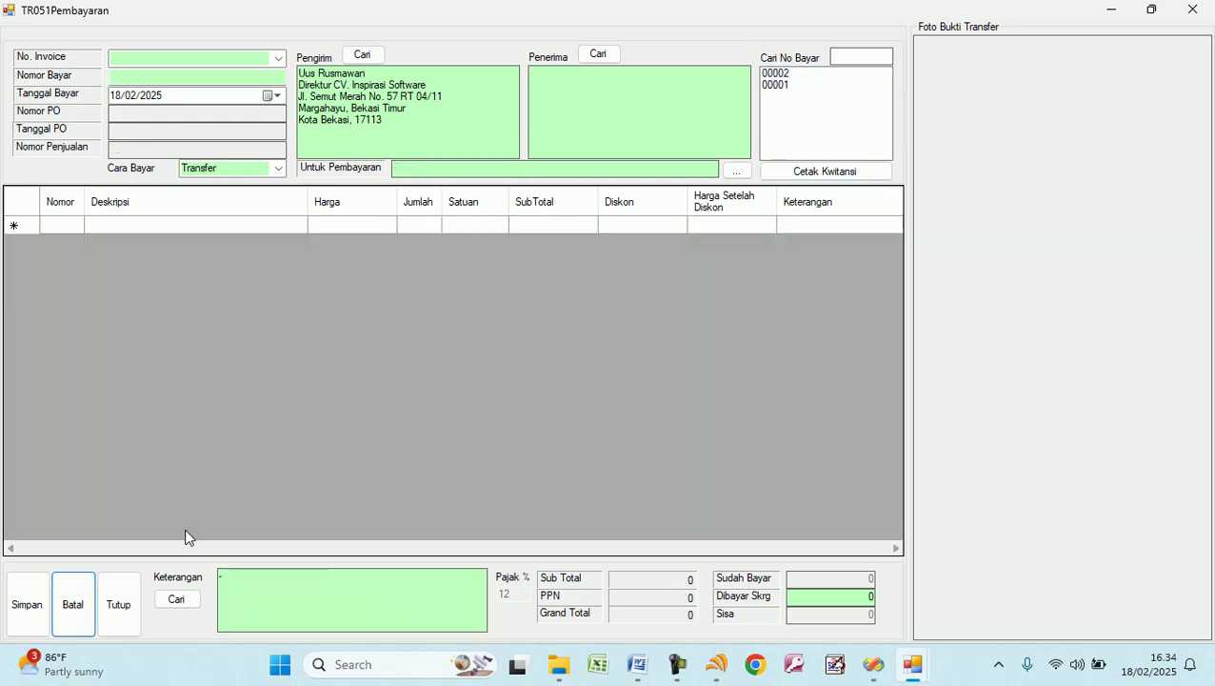
Start payment 00003 for invoice INV1.
click(277, 59)
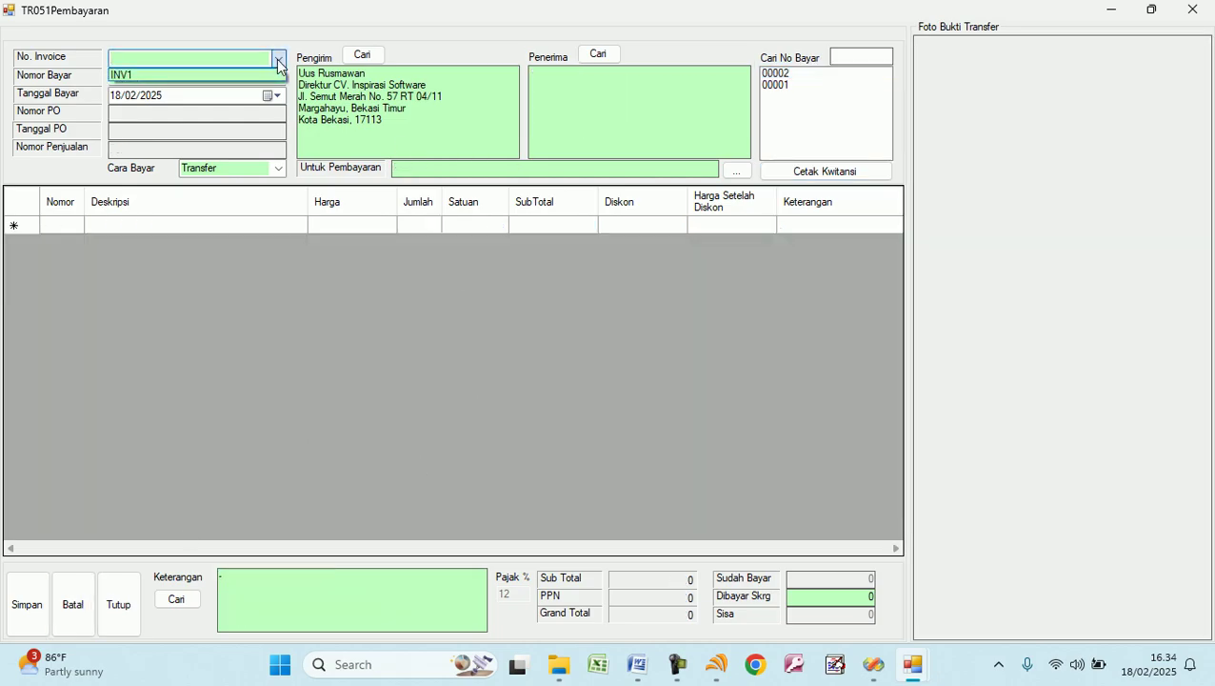
click(181, 75)
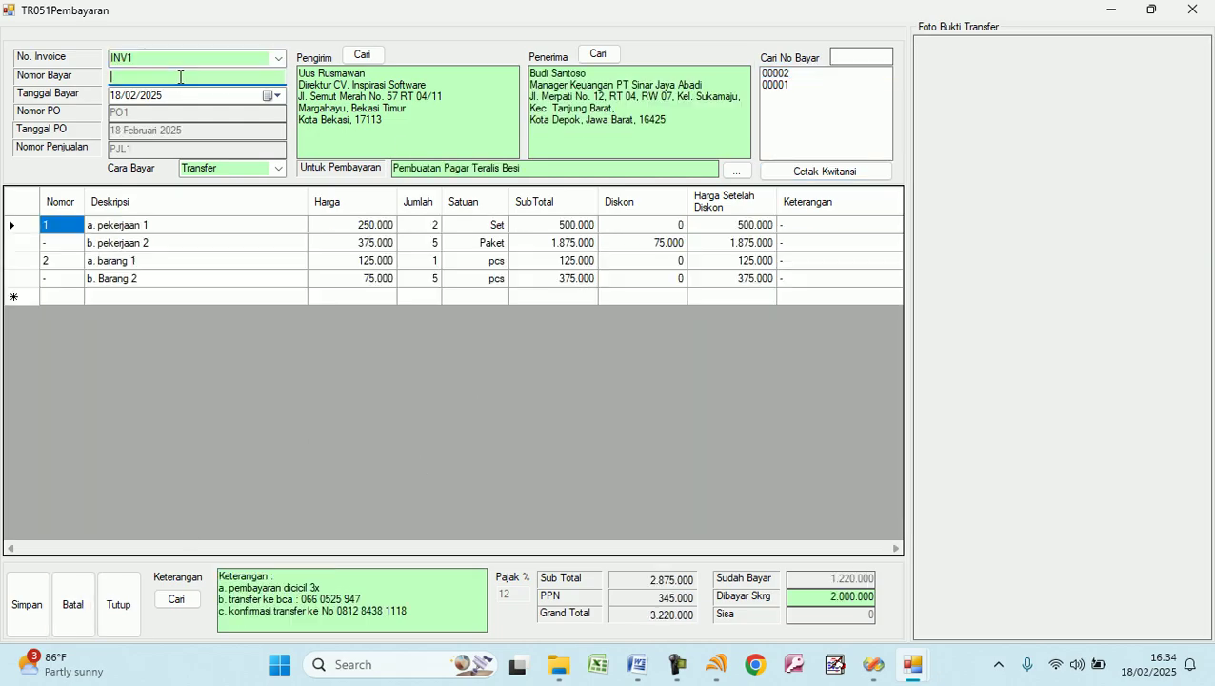
text(00003)
Append ' - Pelunasan' to the payment purpose and select the 2.000.000 amount paid now.
click(545, 170)
text(- Pe;unasan)
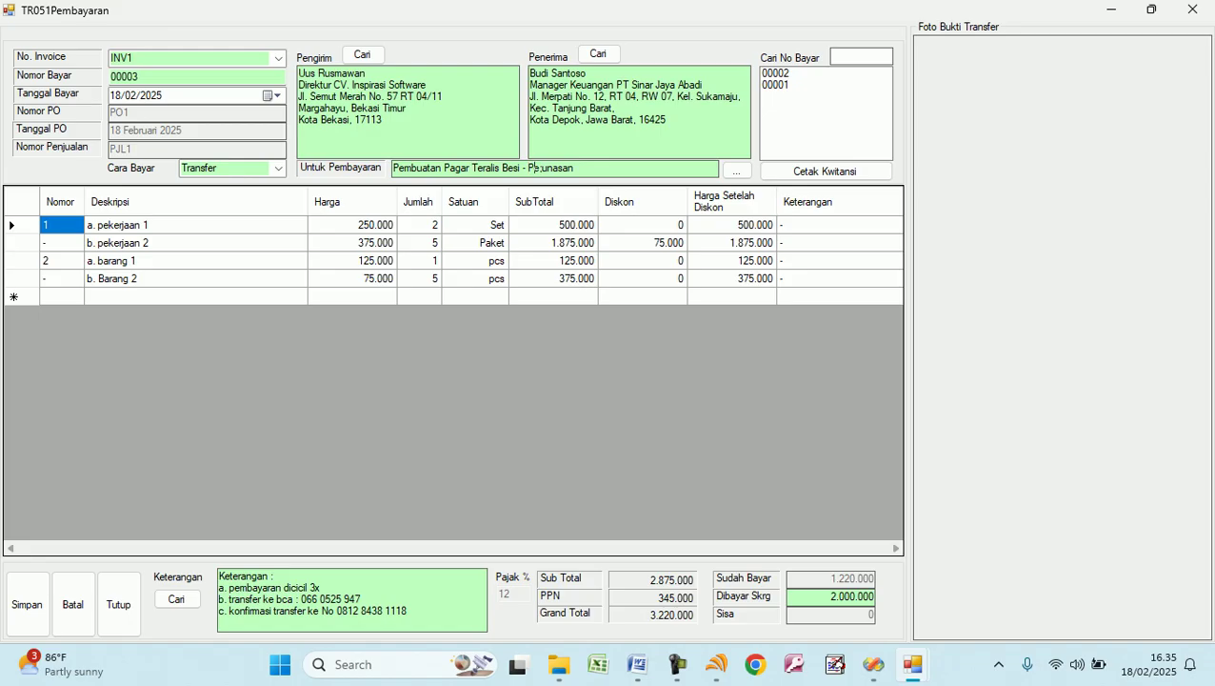
click(541, 168)
key(BackSpace)
text(l)
click(818, 597)
double_click(815, 596)
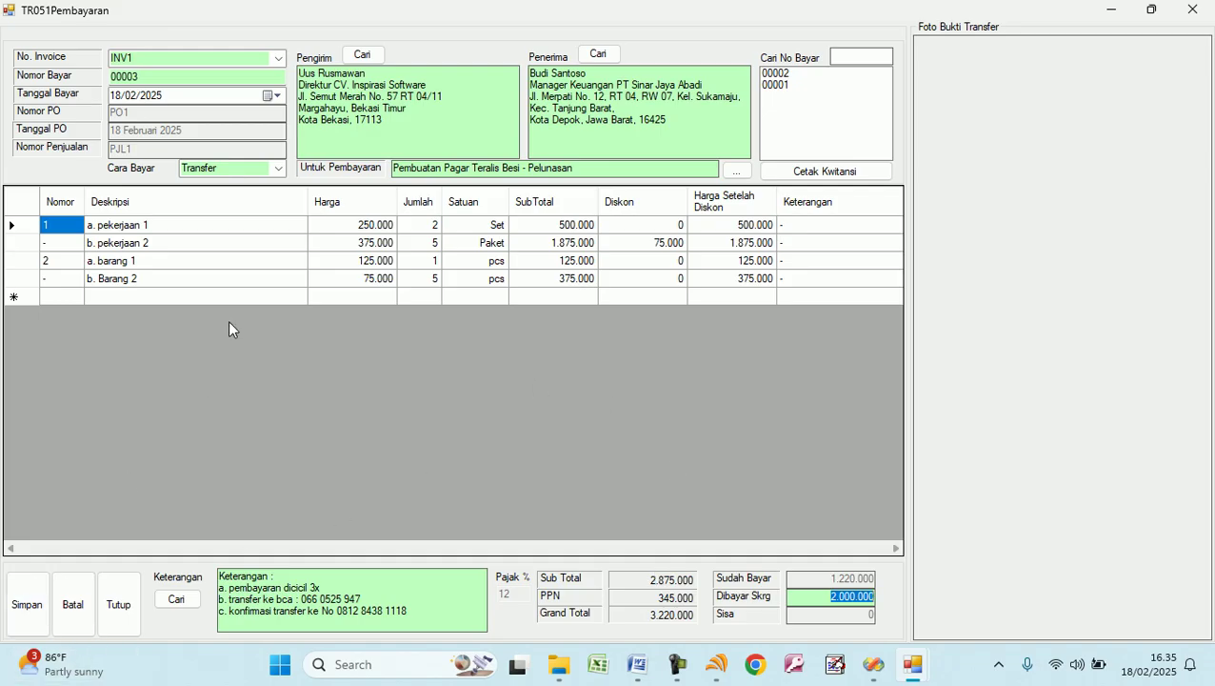
Attach the transfer photo and switch the method to Tunai, then cancel the unsaved payment with Batal.
click(1083, 226)
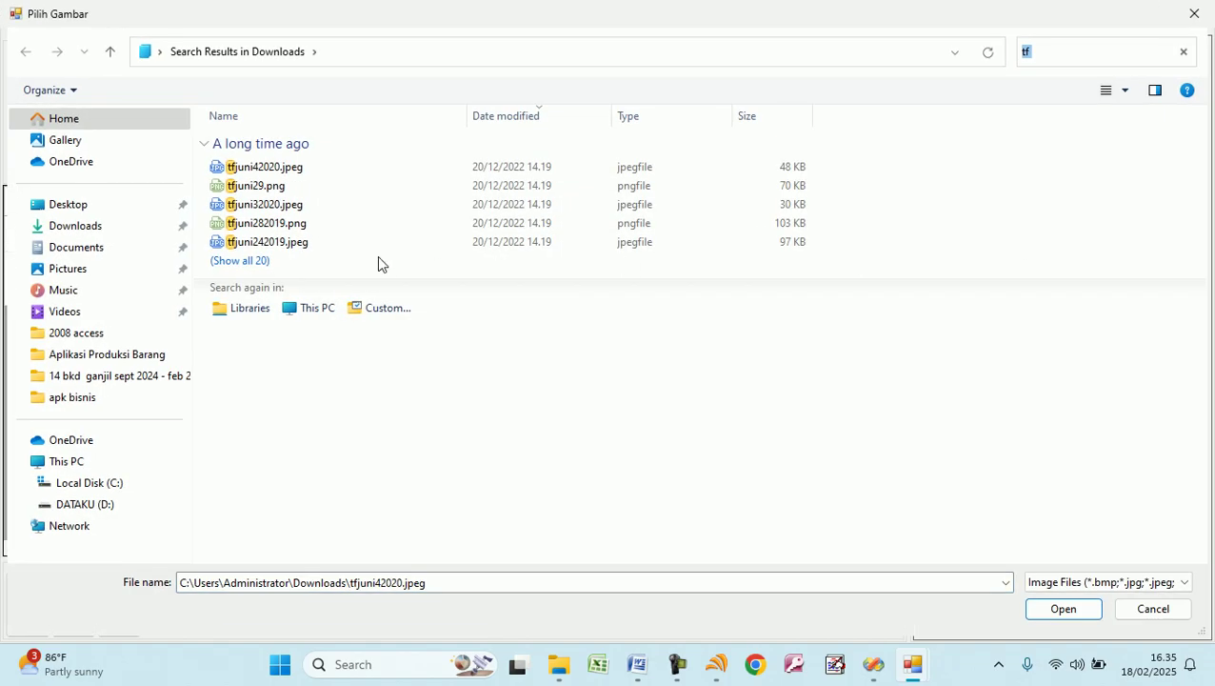
double_click(273, 189)
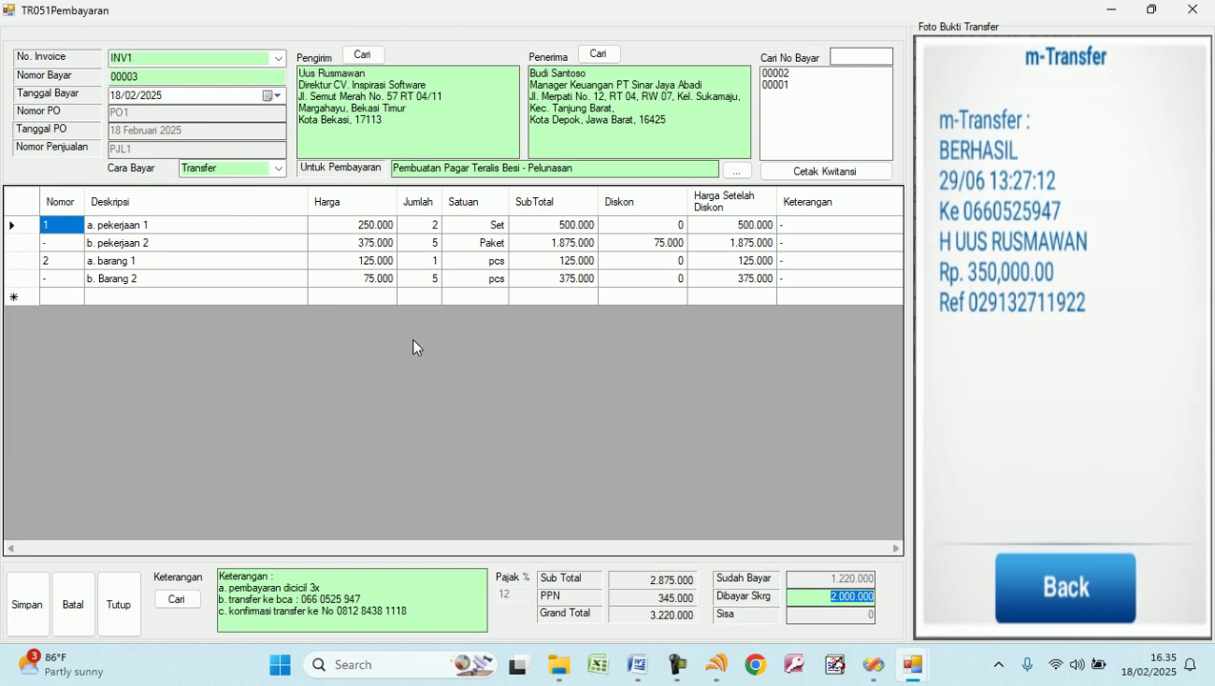
click(279, 169)
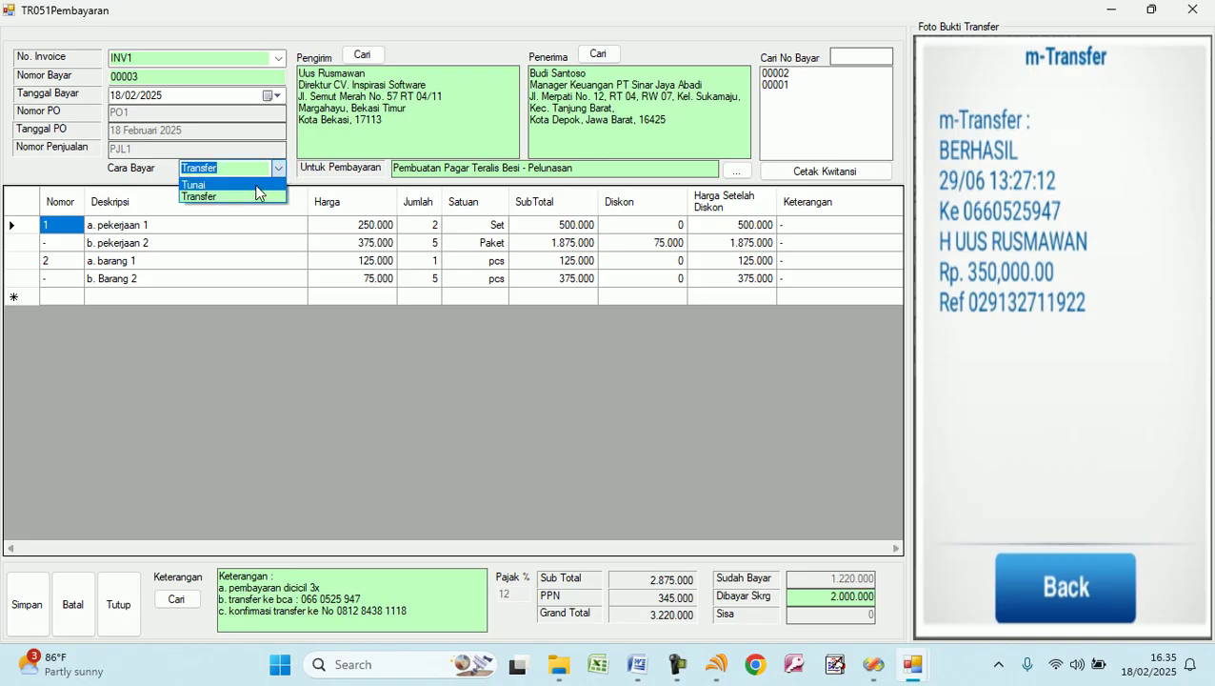
click(255, 186)
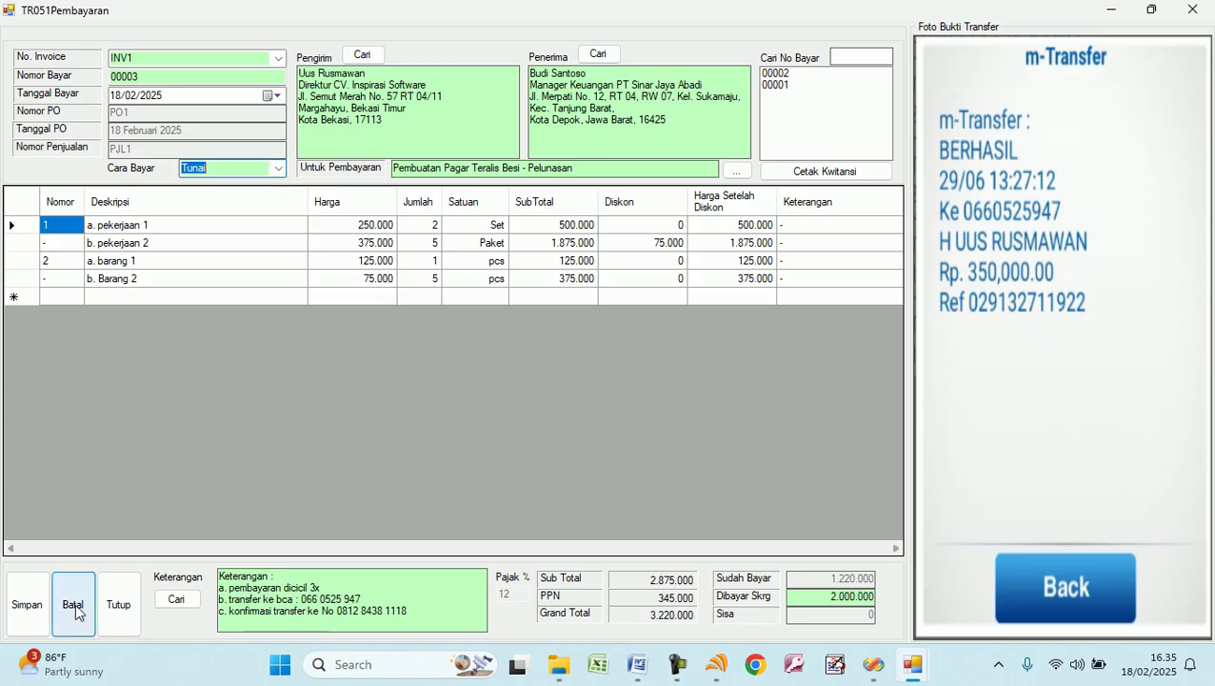
click(75, 603)
Start payment 00003 for invoice INV1 with payment method Transfer.
click(278, 58)
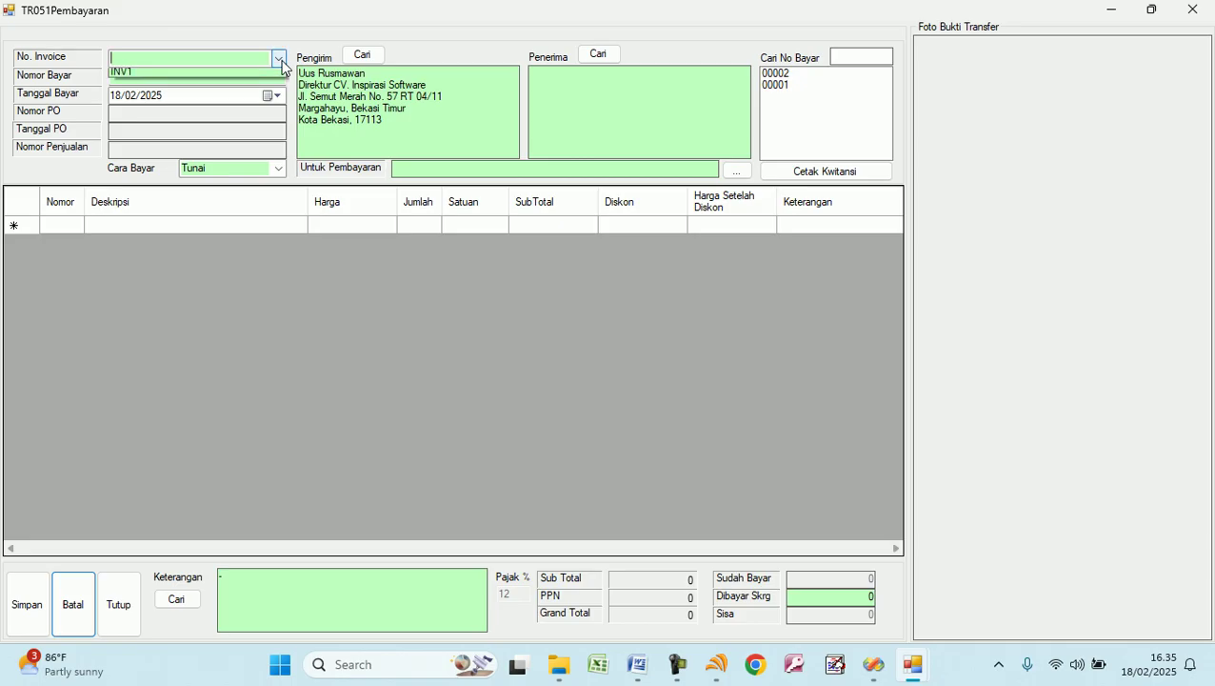
click(256, 76)
text(00003)
click(278, 169)
click(277, 167)
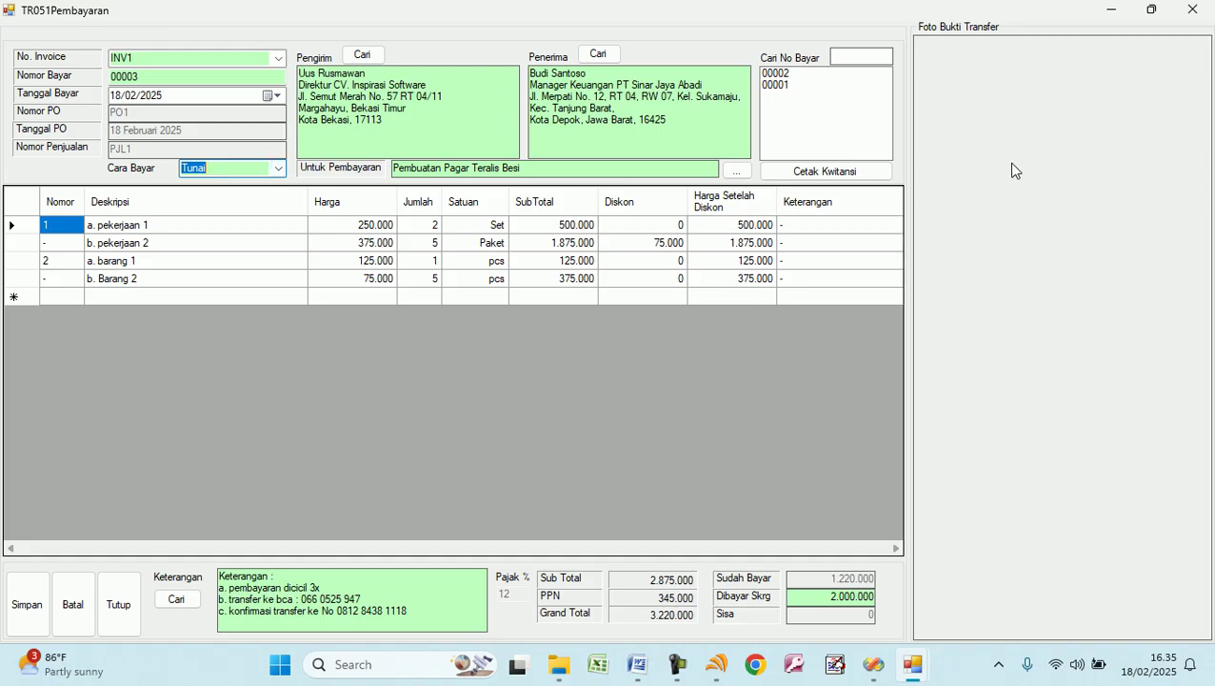
click(278, 169)
click(251, 197)
Attach tfjuni29.png, select the 2.000.000 amount, append ' - Pelunasan', then save and confirm.
click(1026, 170)
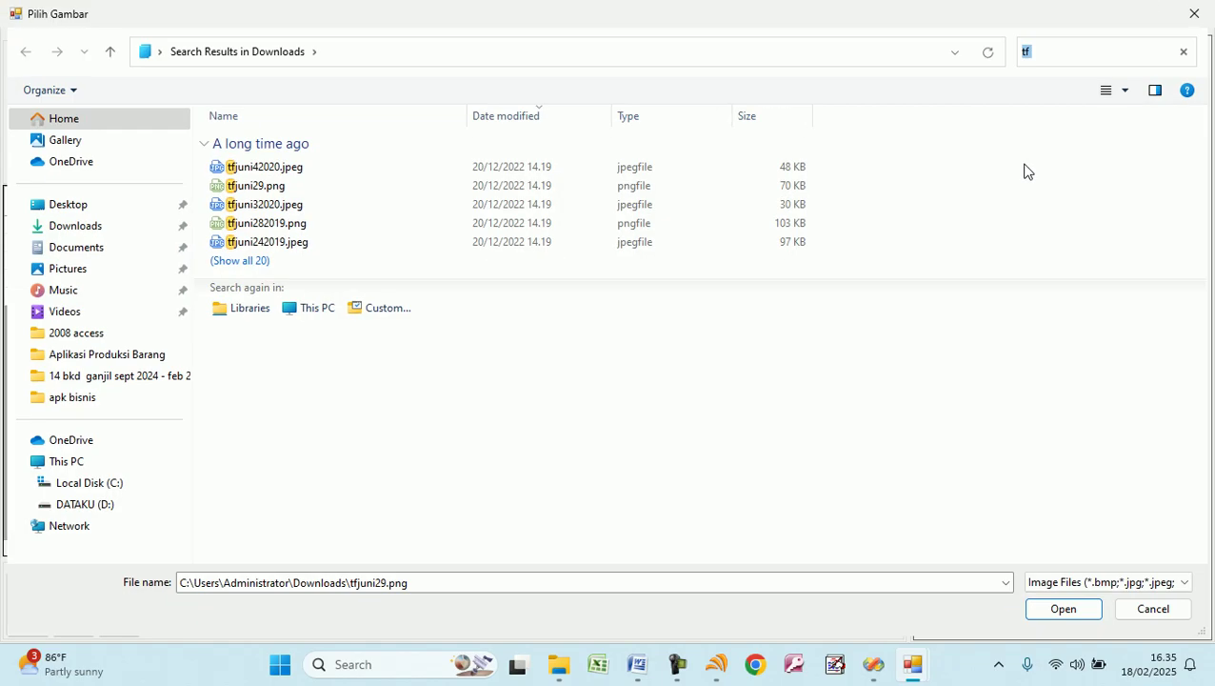
double_click(264, 187)
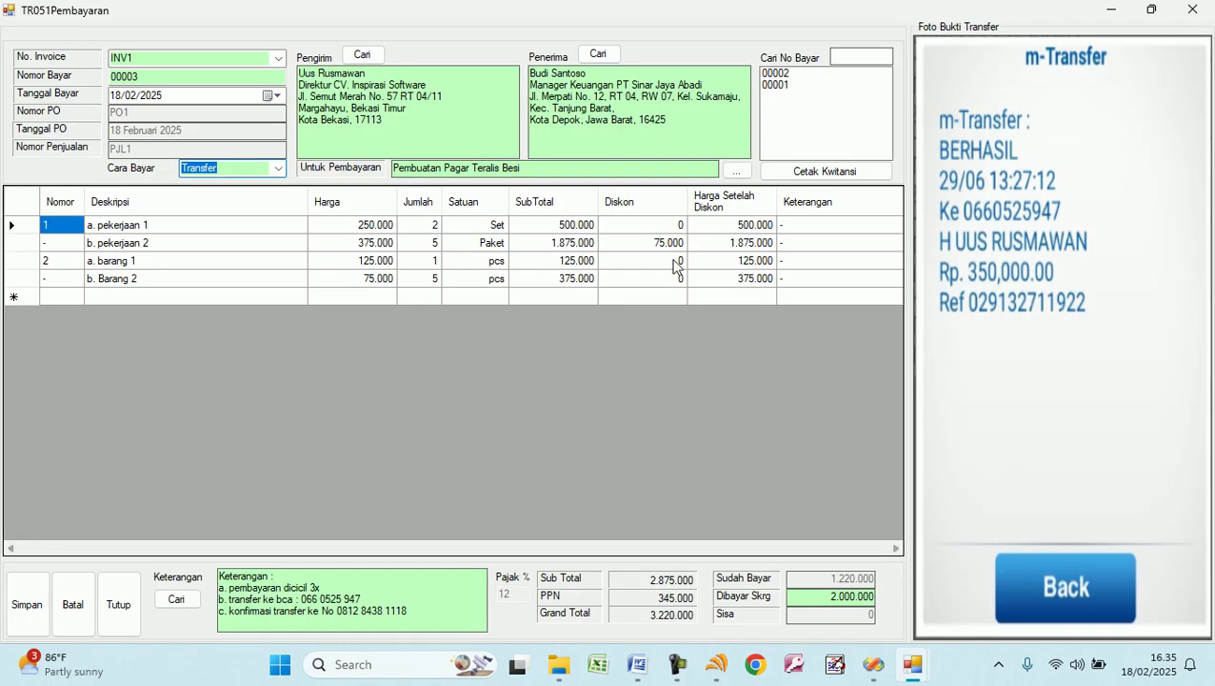
click(826, 597)
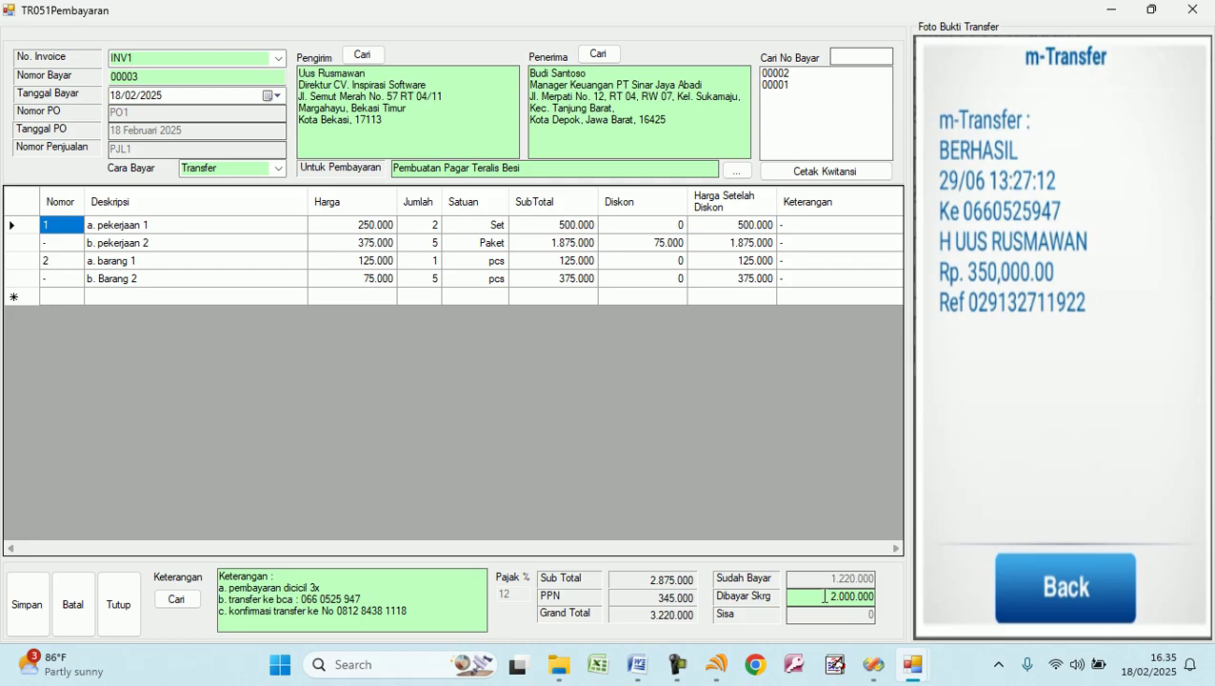
click(543, 166)
text(- Pelunasan)
click(27, 606)
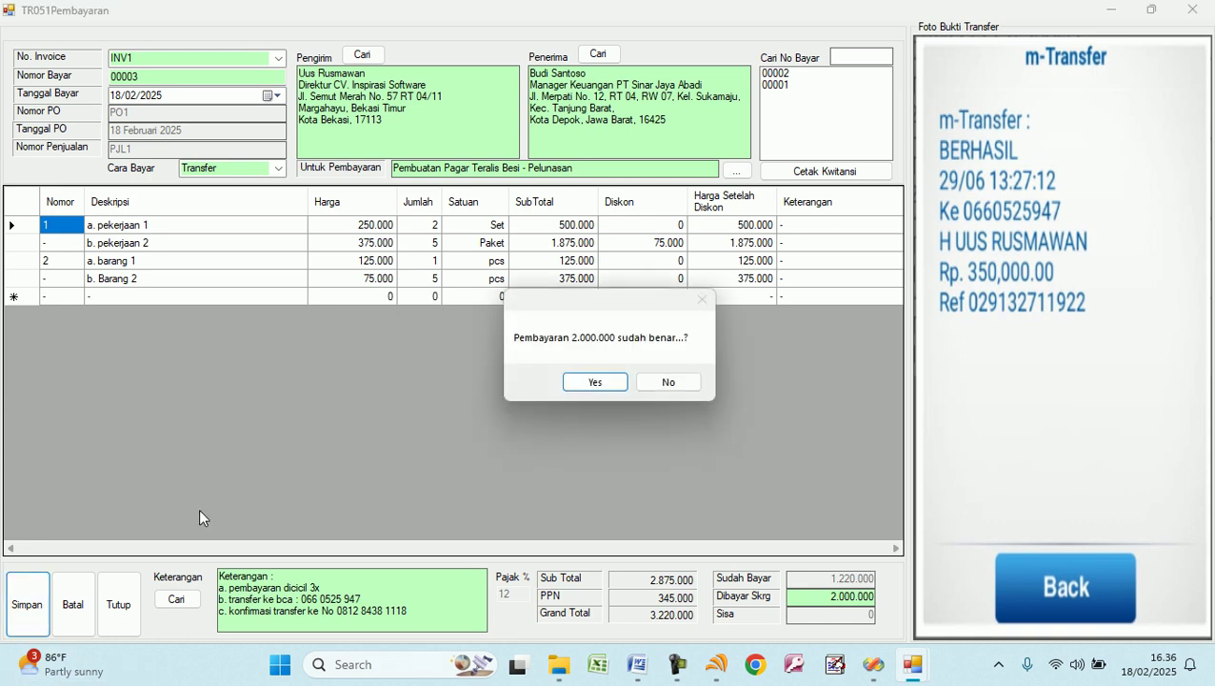
click(592, 384)
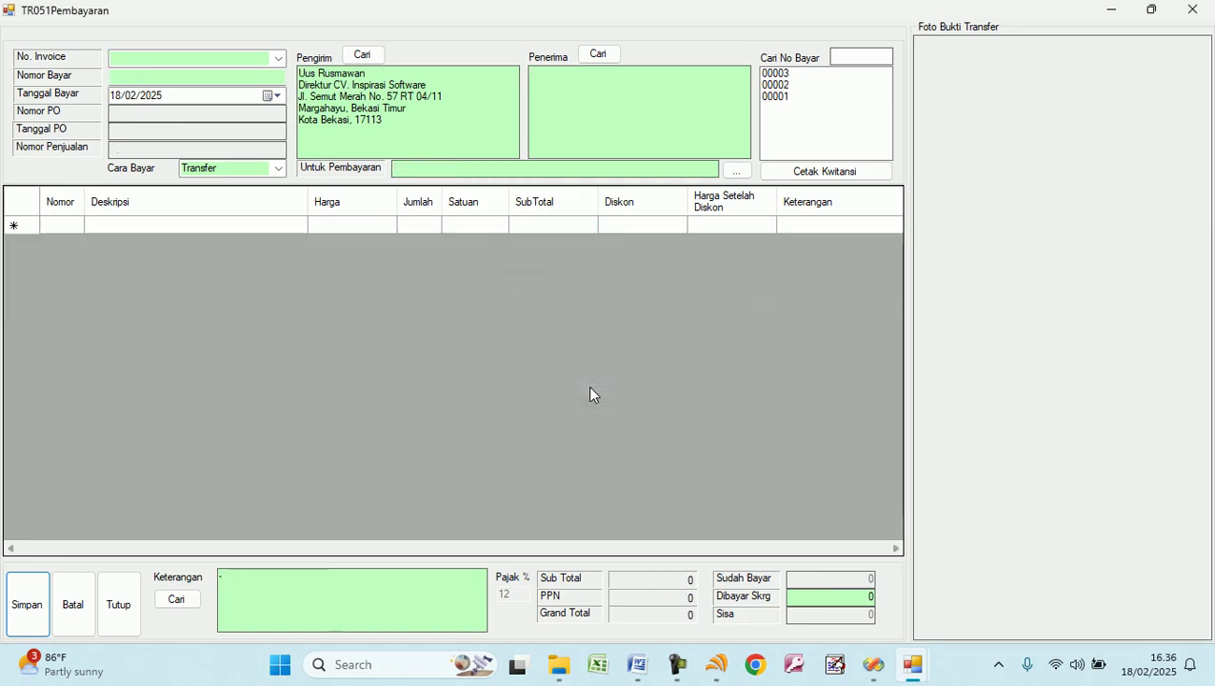
Load saved payment 00003 and print its KWITANSI receipt.
click(279, 58)
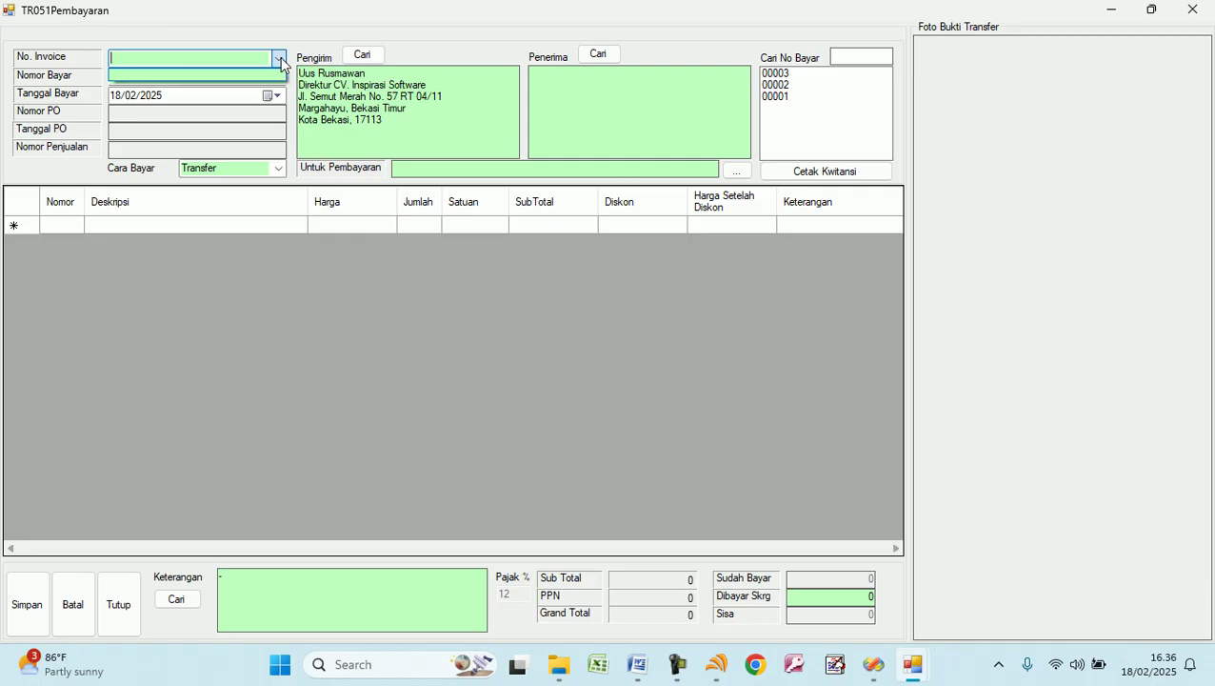
click(779, 80)
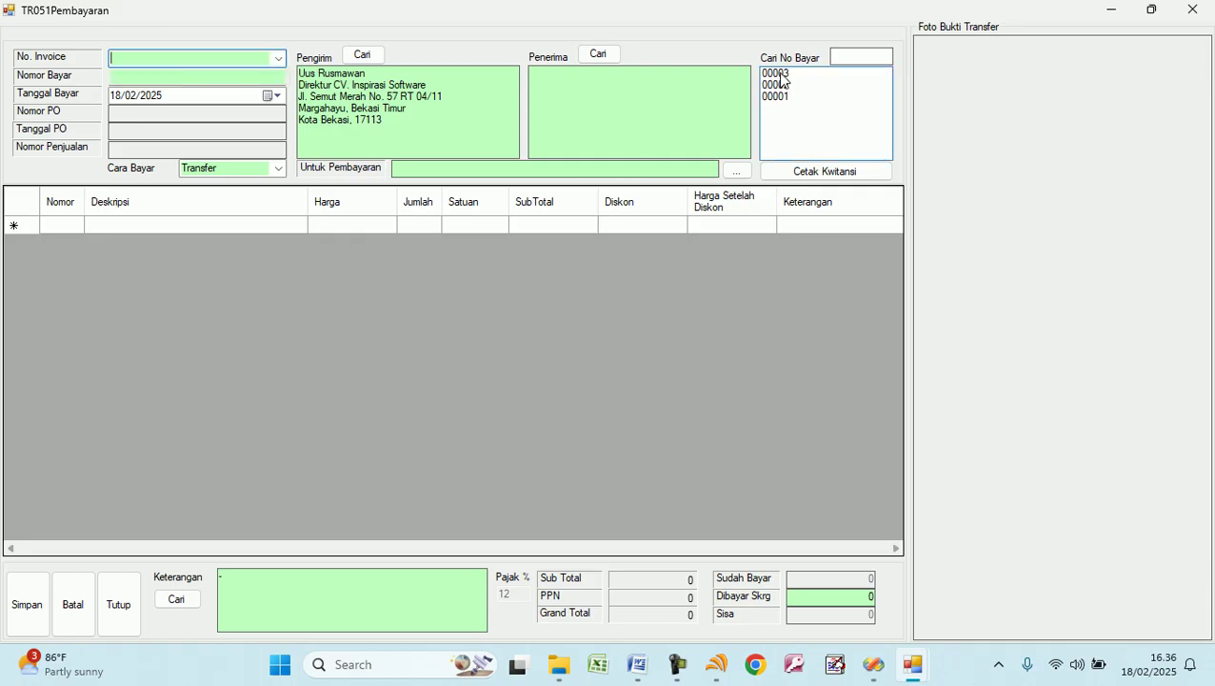
click(780, 75)
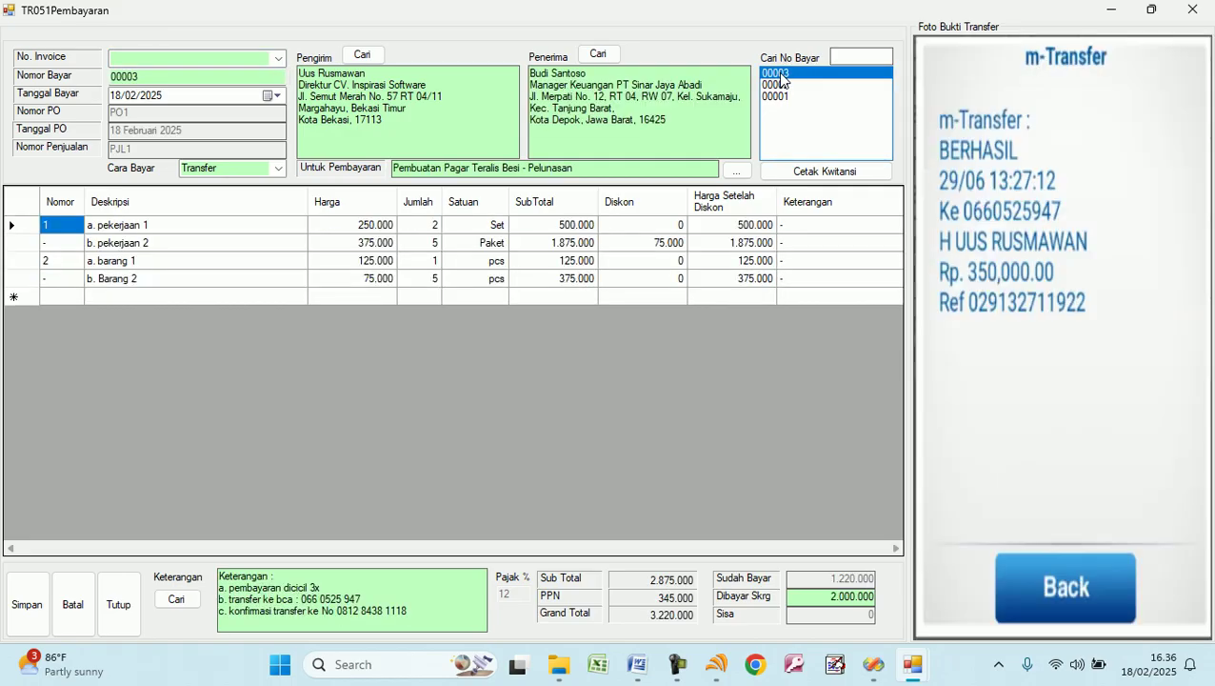
click(824, 172)
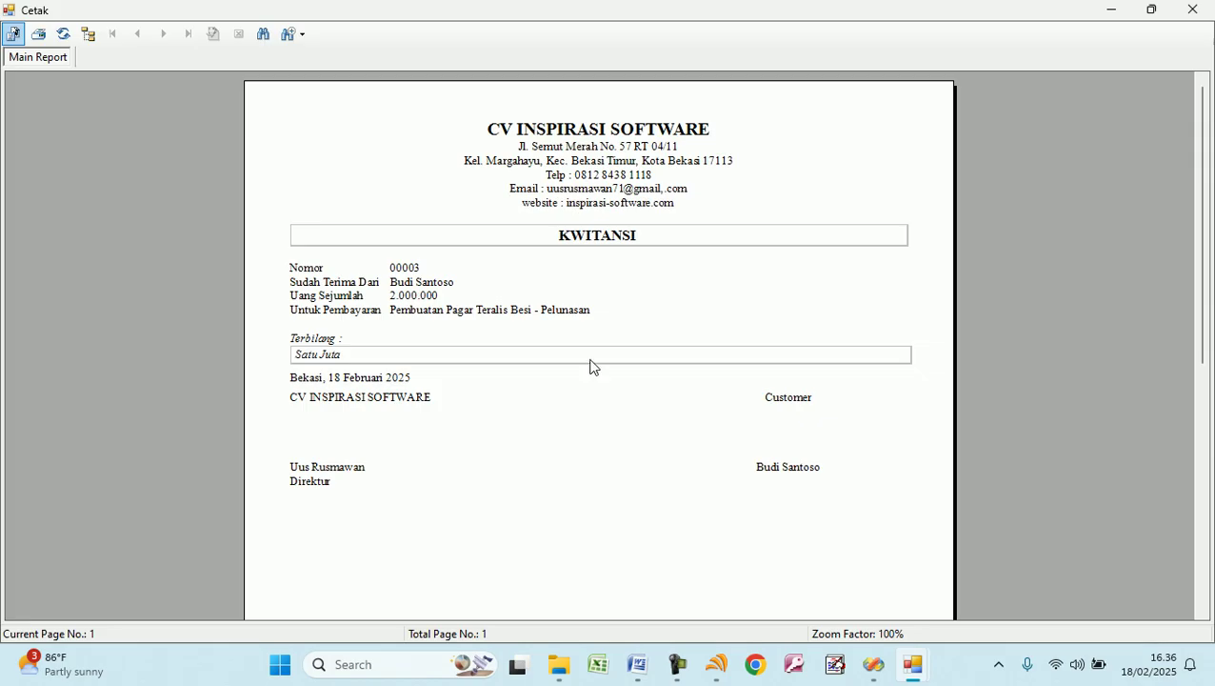
Check the receipt number, 2.000.000 amount and amount in words, then close the preview and payment form.
click(334, 365)
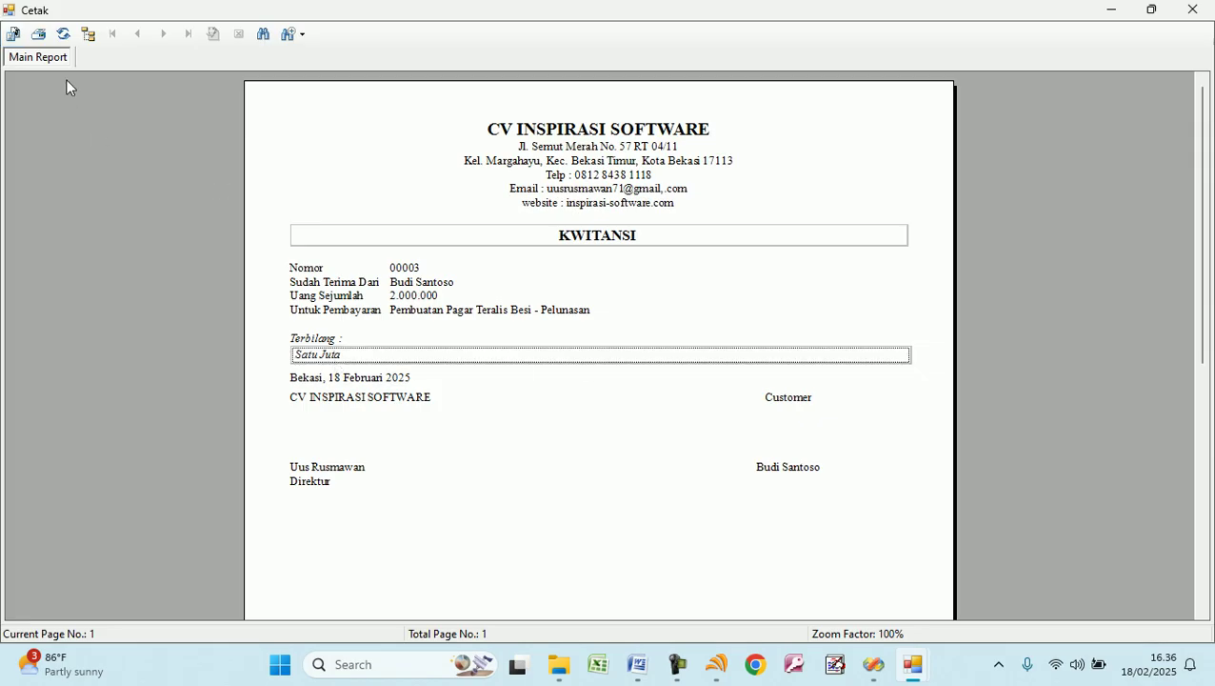
click(63, 33)
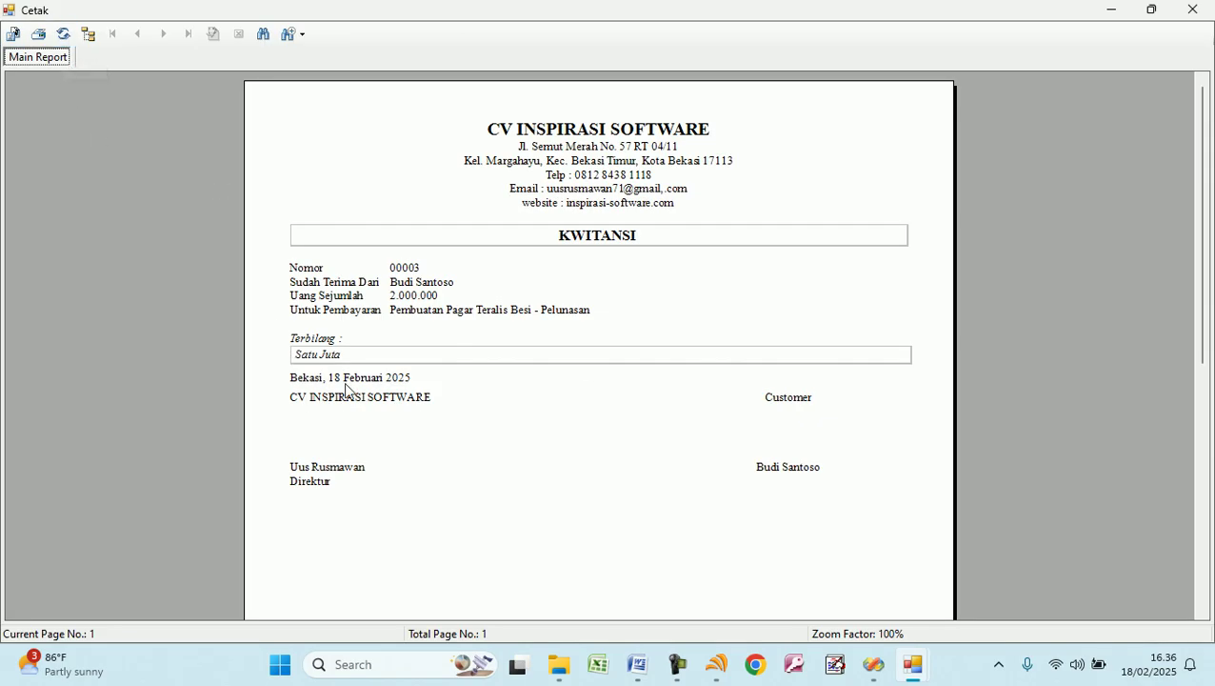
click(396, 273)
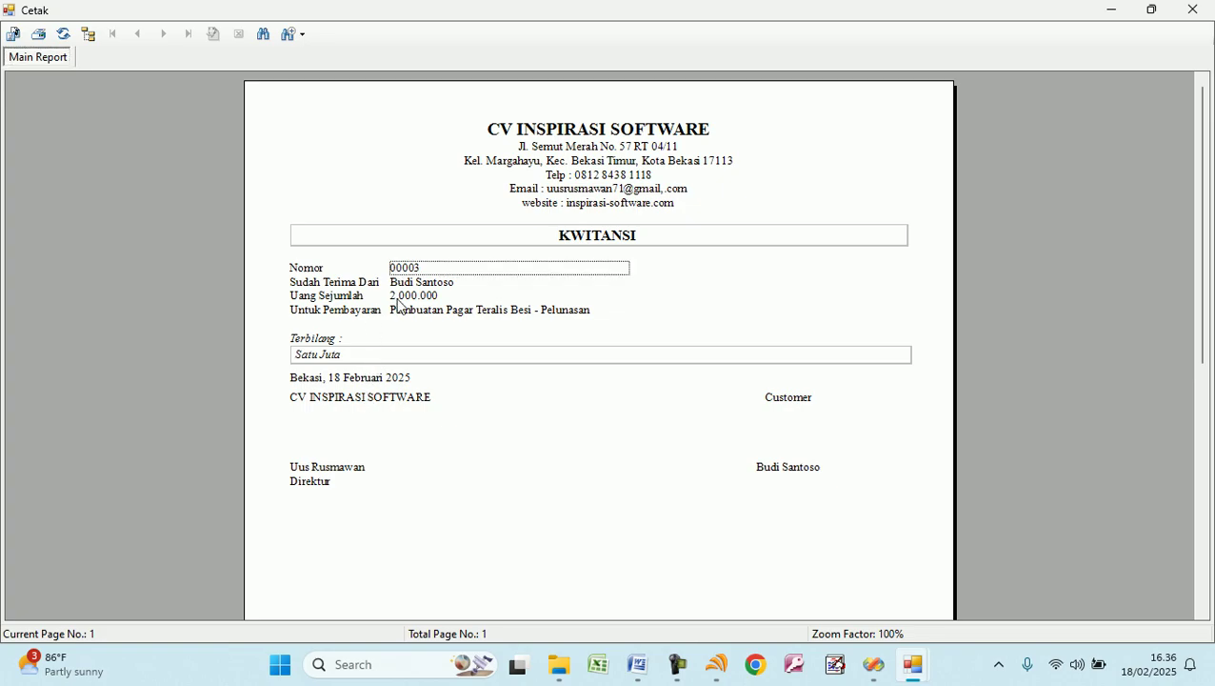
click(327, 358)
click(66, 40)
click(332, 360)
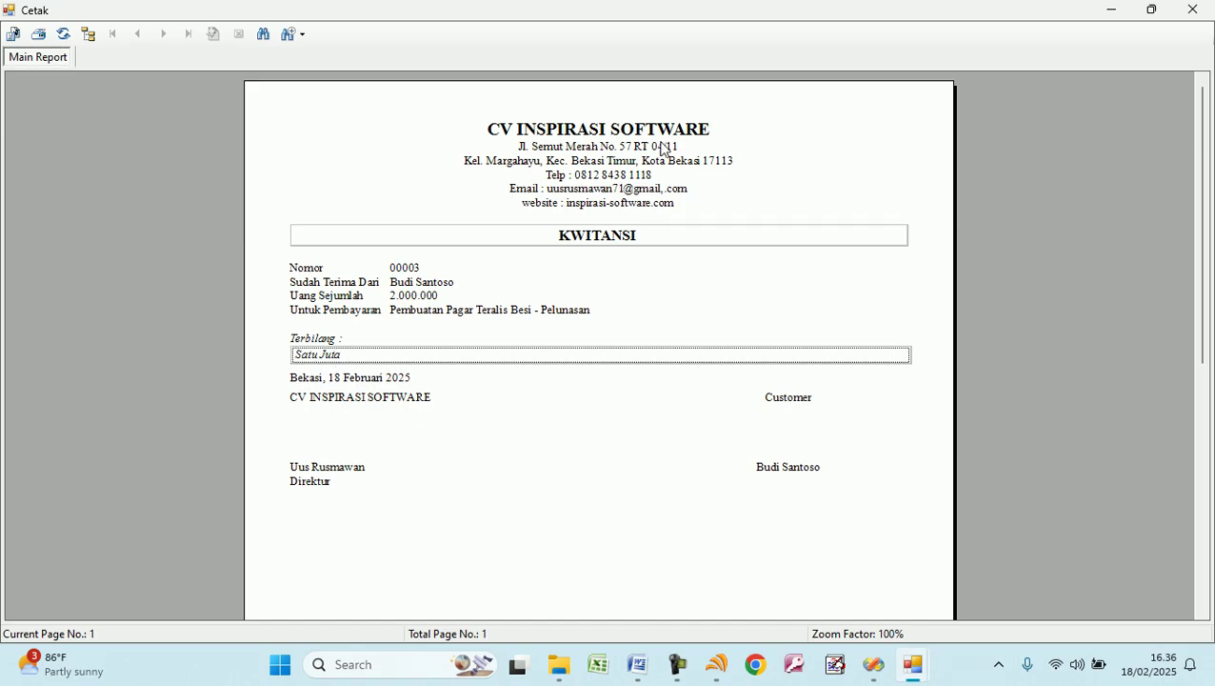
click(409, 296)
click(317, 360)
click(1194, 10)
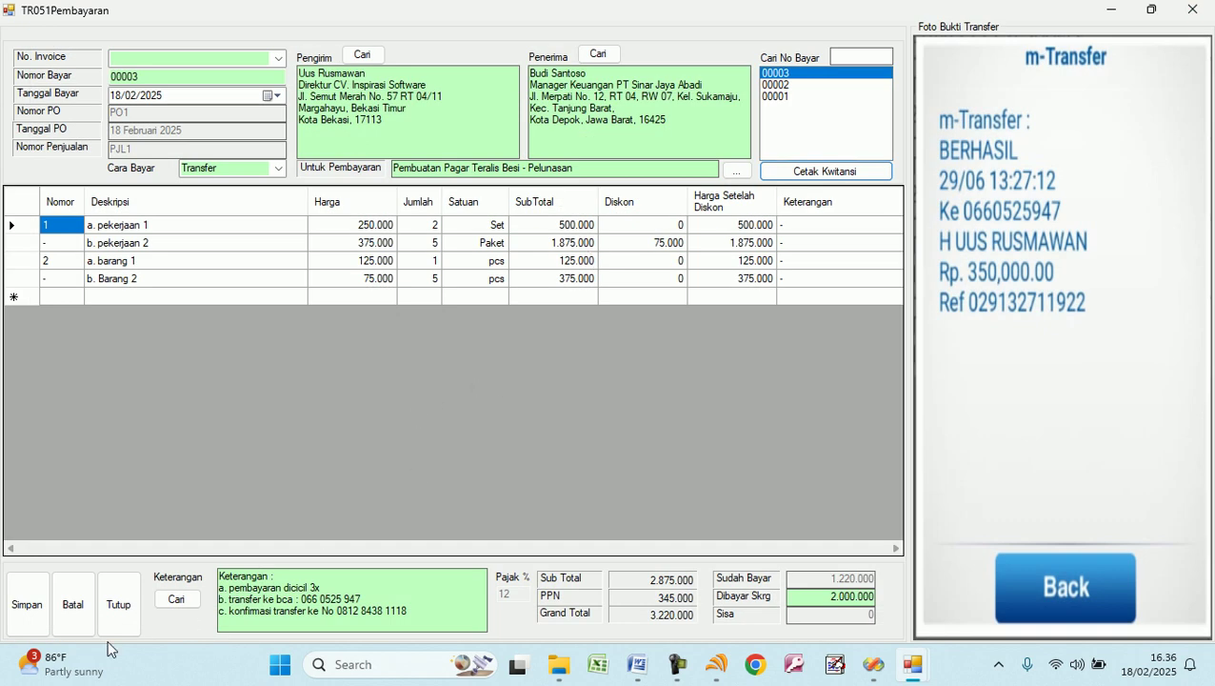
click(118, 604)
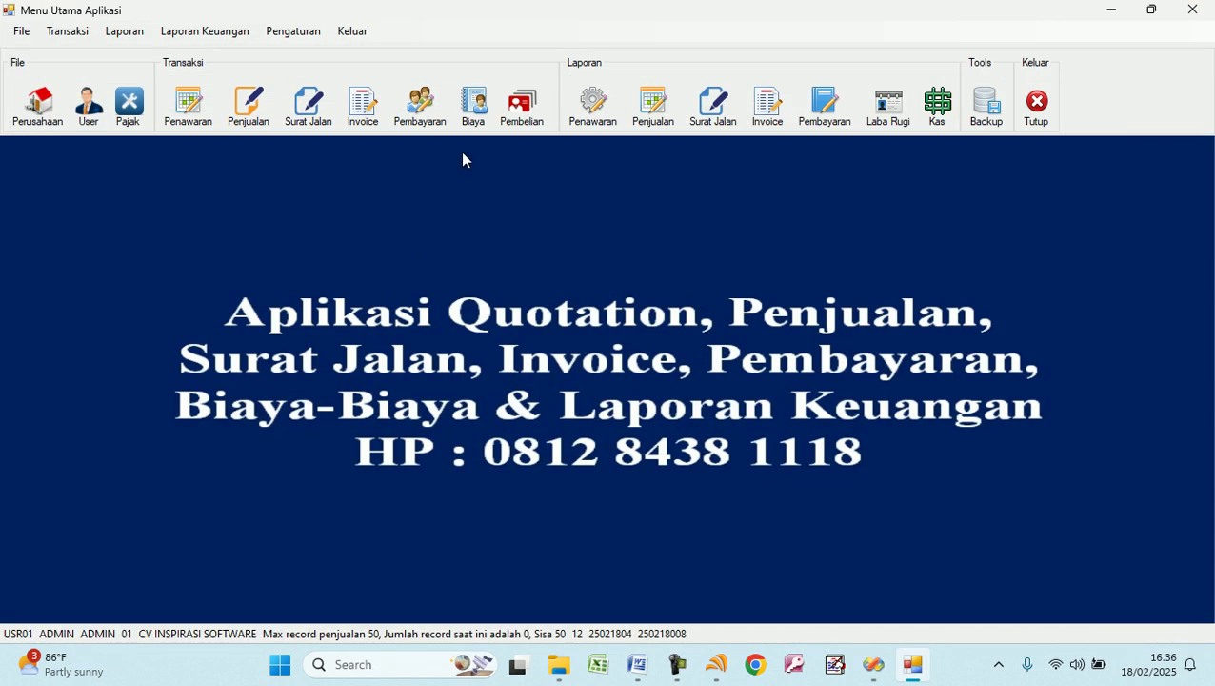
In the expenses form dated 18 February, enter Biaya Listrik for 175.000.
click(473, 105)
click(205, 96)
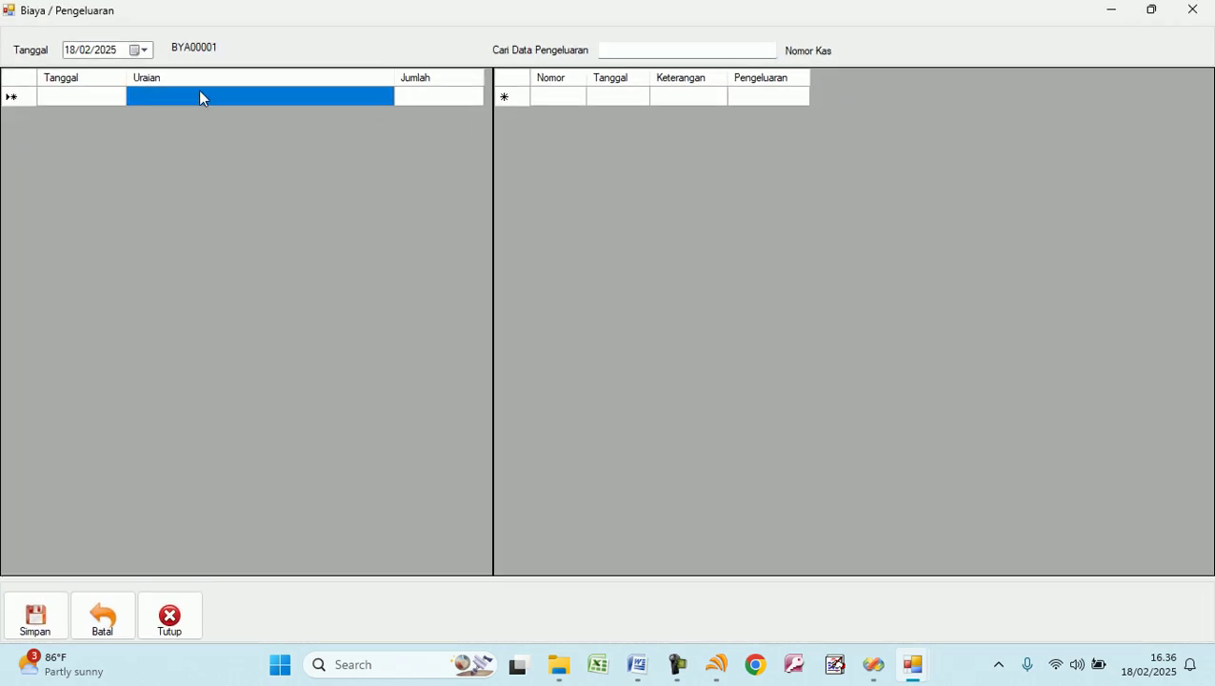
click(144, 49)
click(144, 50)
click(187, 99)
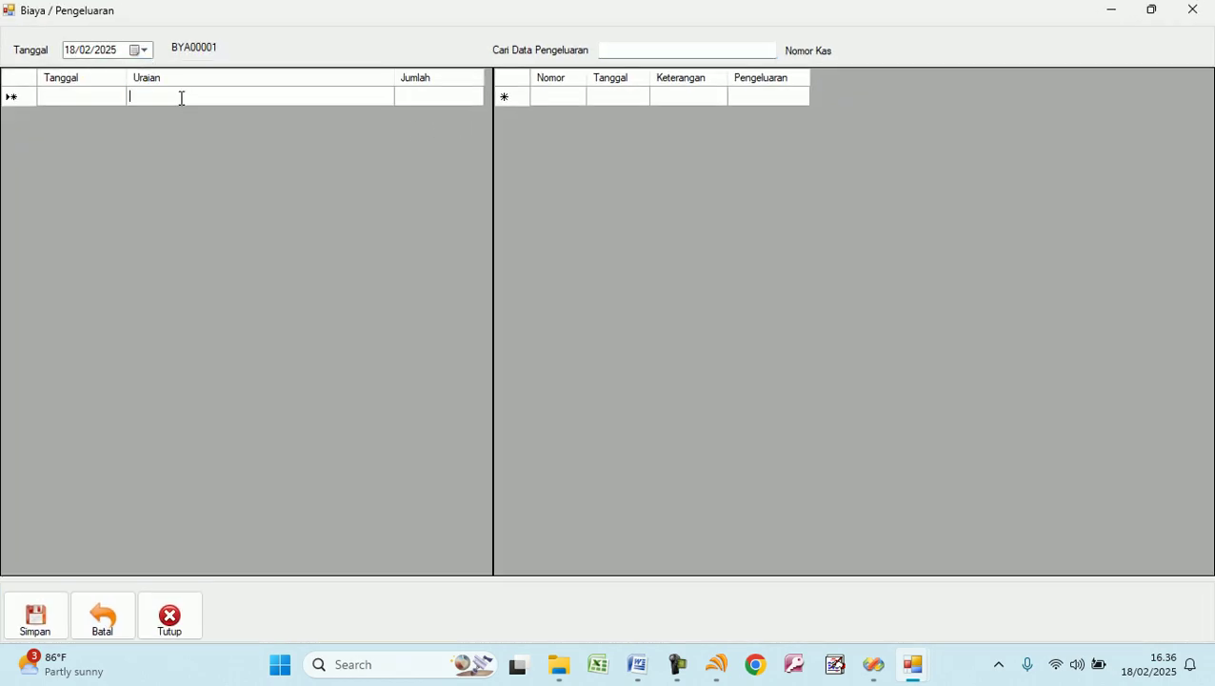
text(Biaya Listrik)
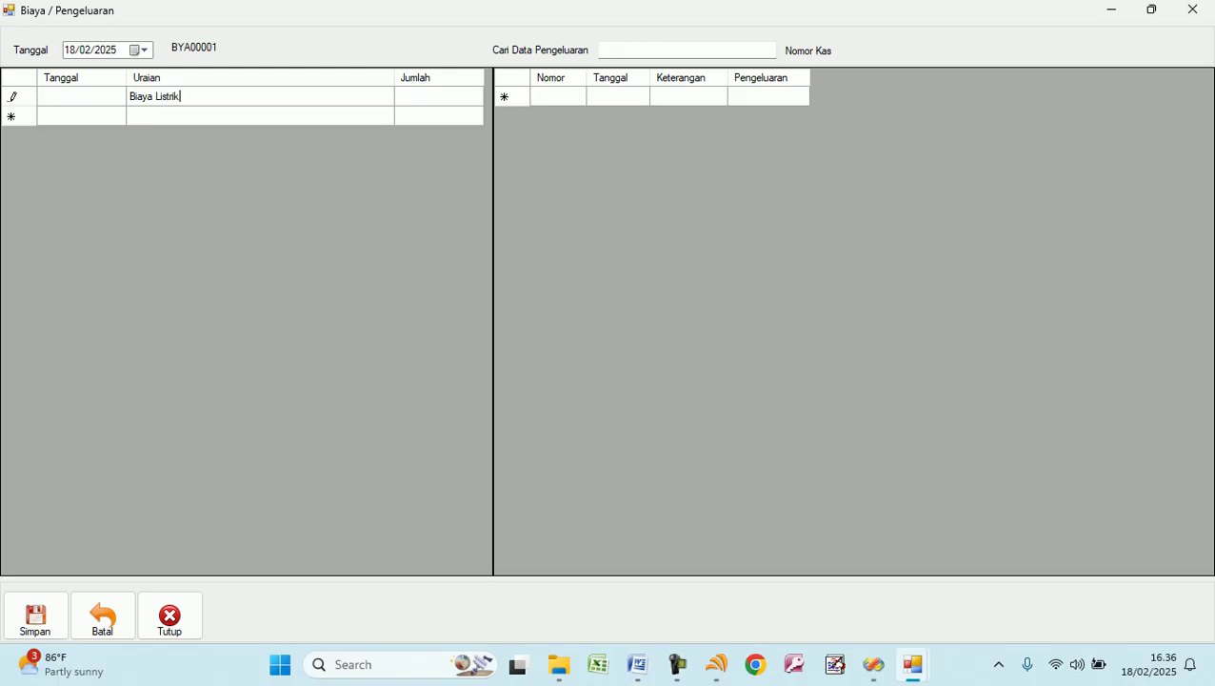
key(Tab)
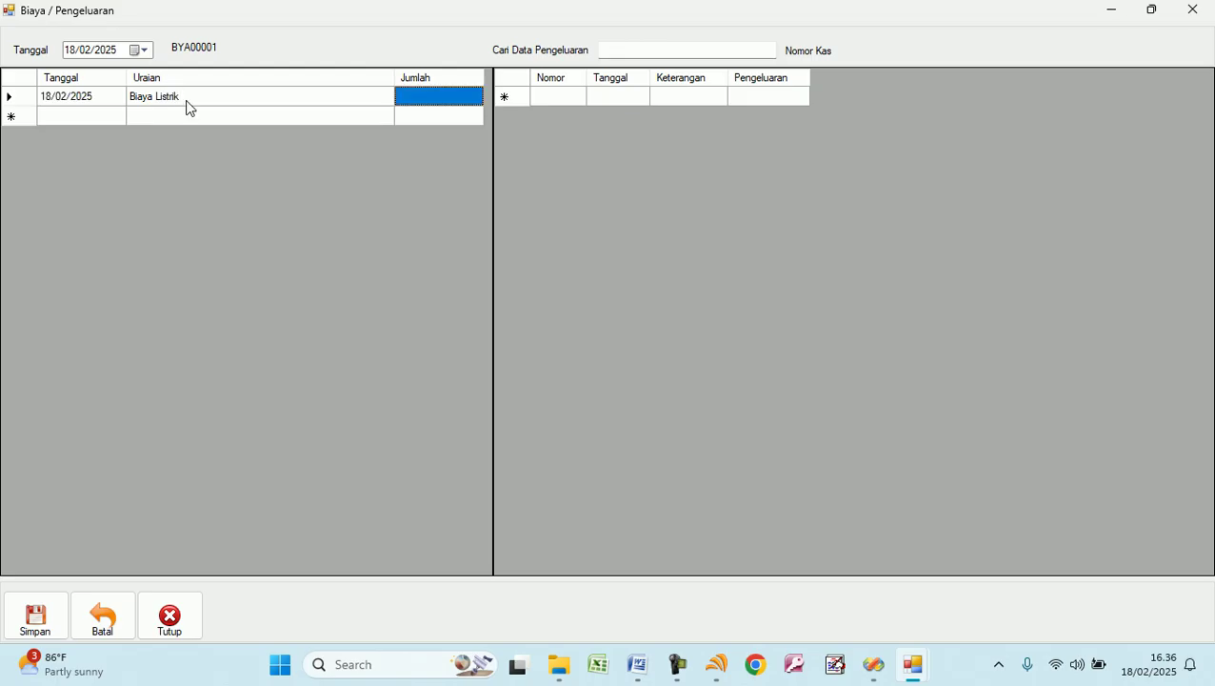
text(175.000)
key(Tab)
Add Biaya Telepon for 235.000, save both expenses and close the form.
text(Biaya)
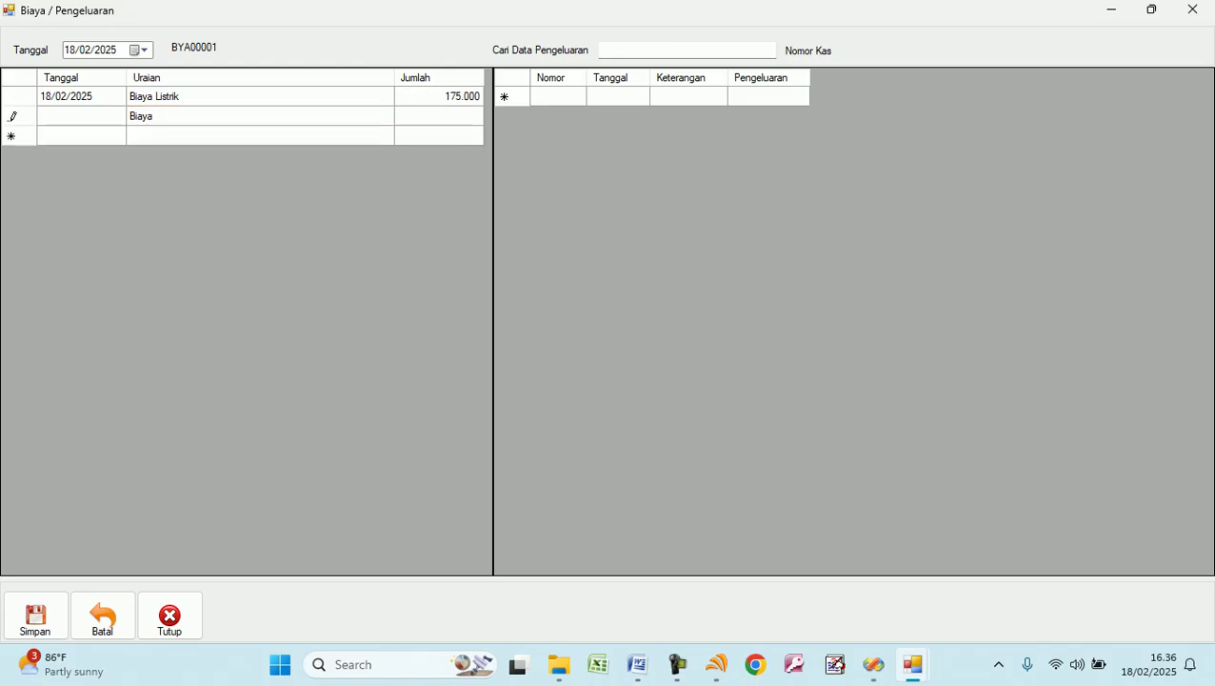
text( Telepon)
key(Tab)
text(235000)
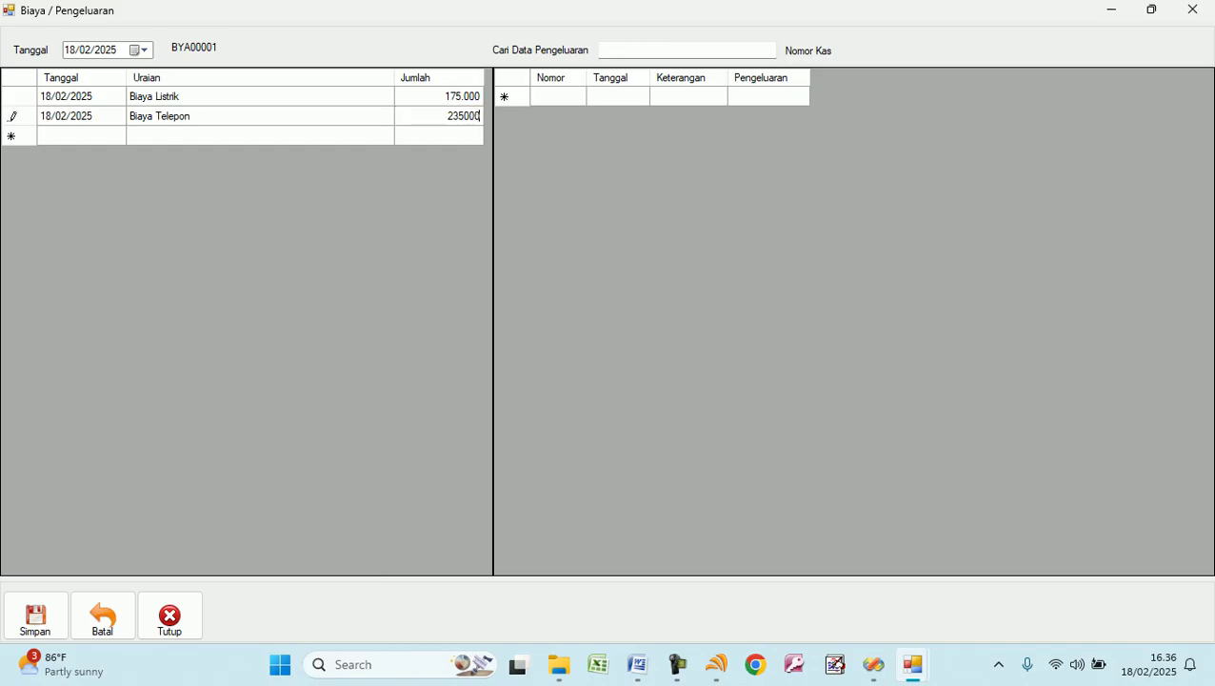
key(Tab)
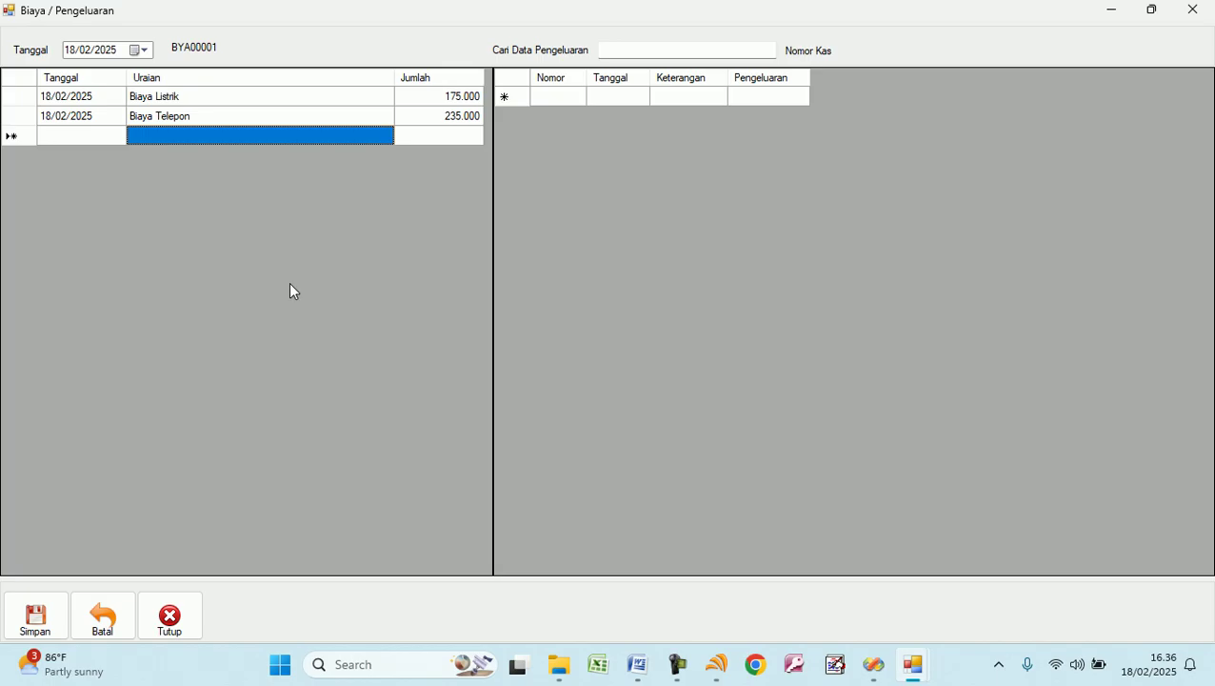
click(43, 626)
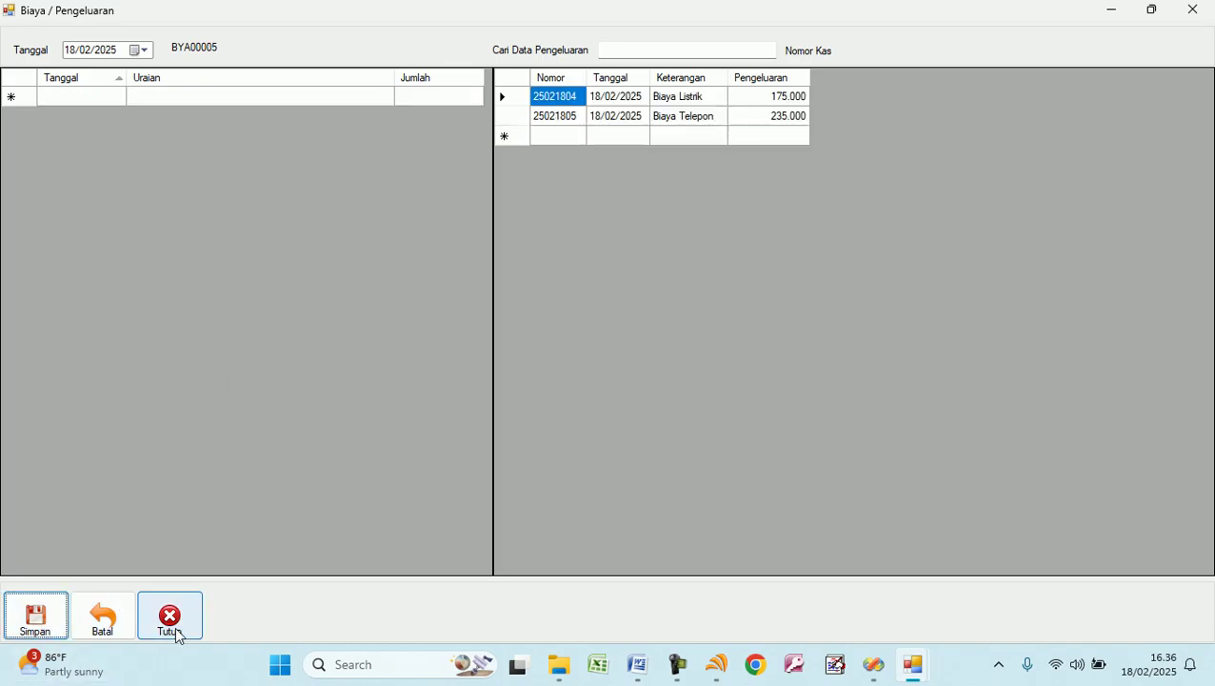
click(172, 619)
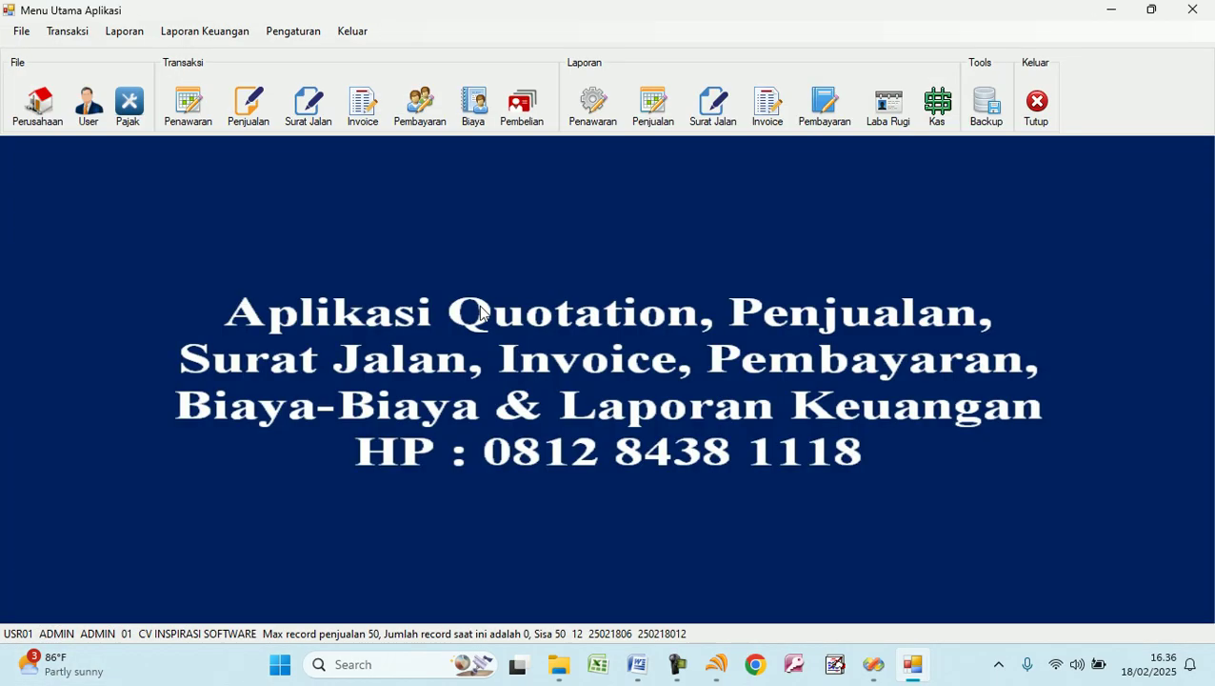
Open the Laporan Jurnal report from Laporan Keuangan and close it.
click(204, 33)
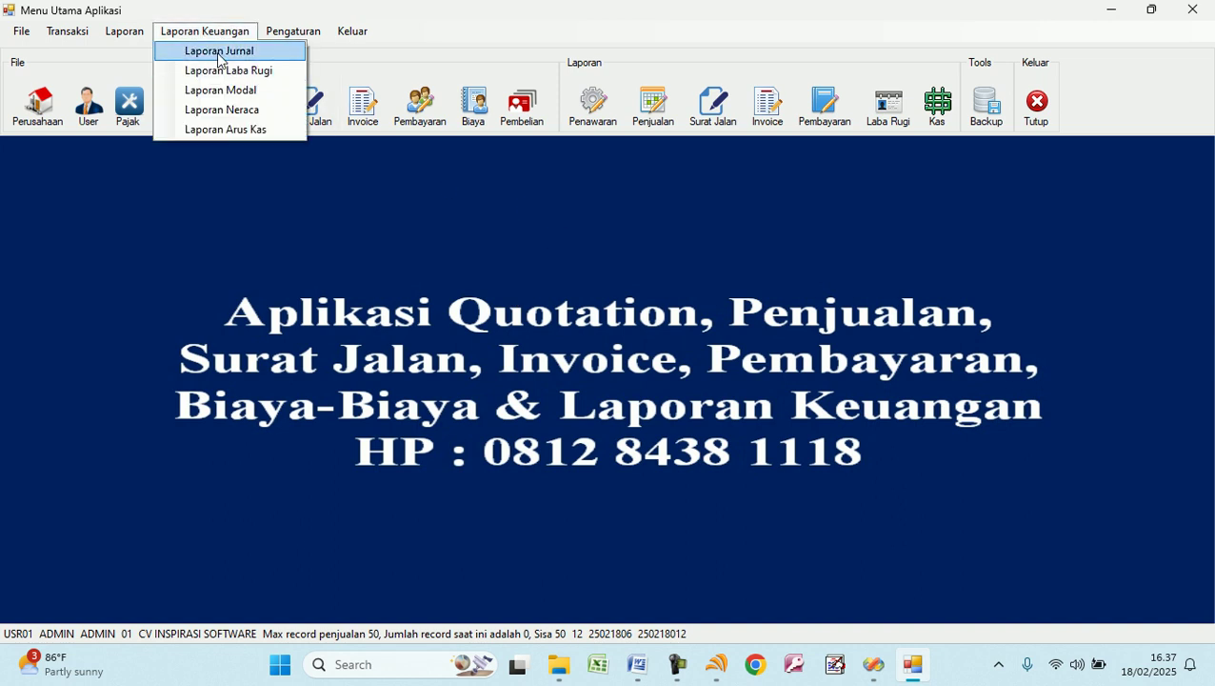
click(216, 52)
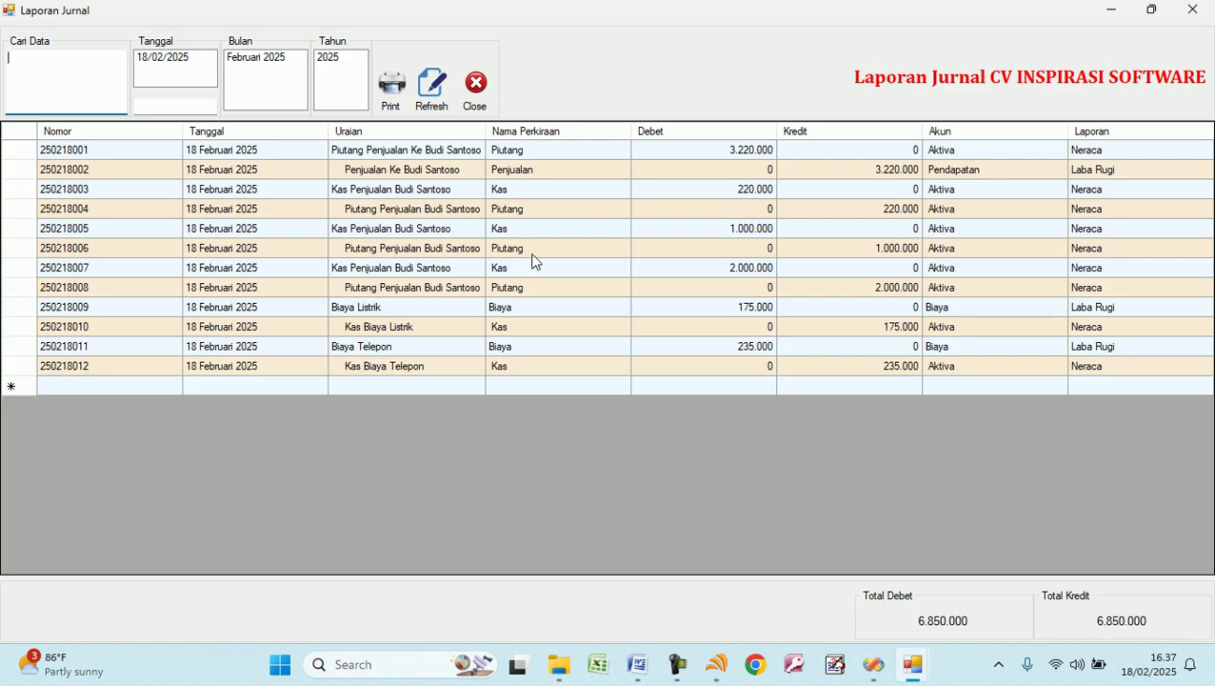
click(474, 84)
Preview the Februari 2025 Laba Rugi report, showing a -2.810.000 balance, then close it.
click(204, 32)
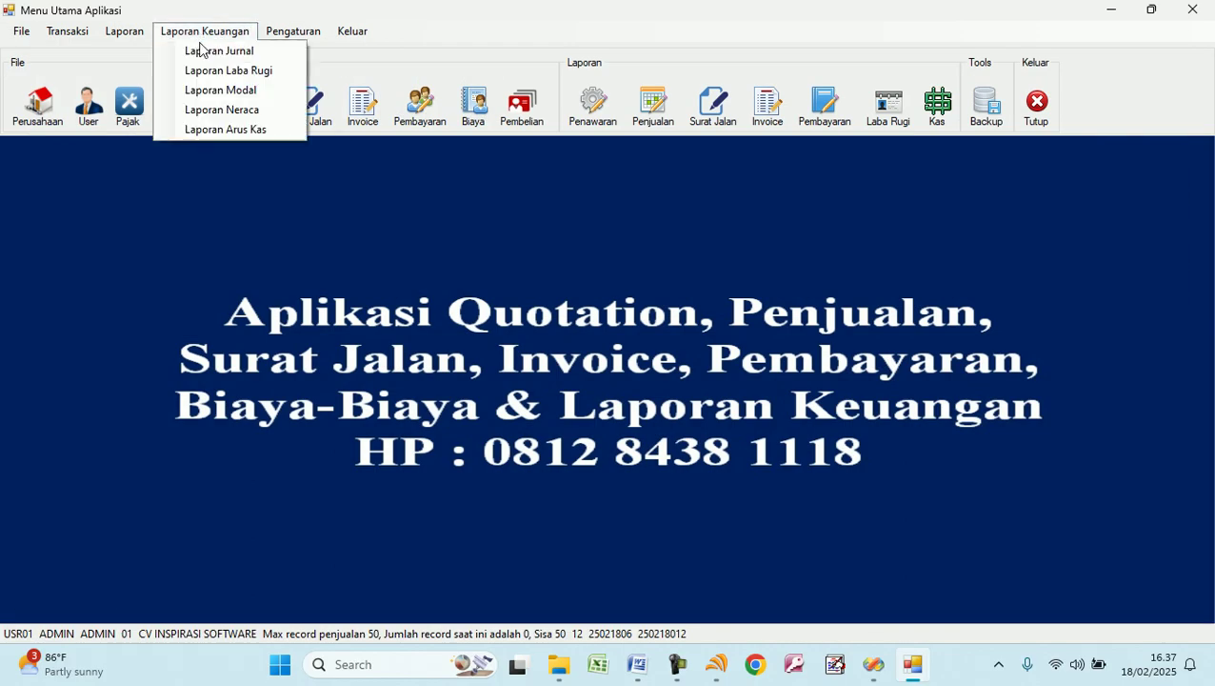
click(224, 71)
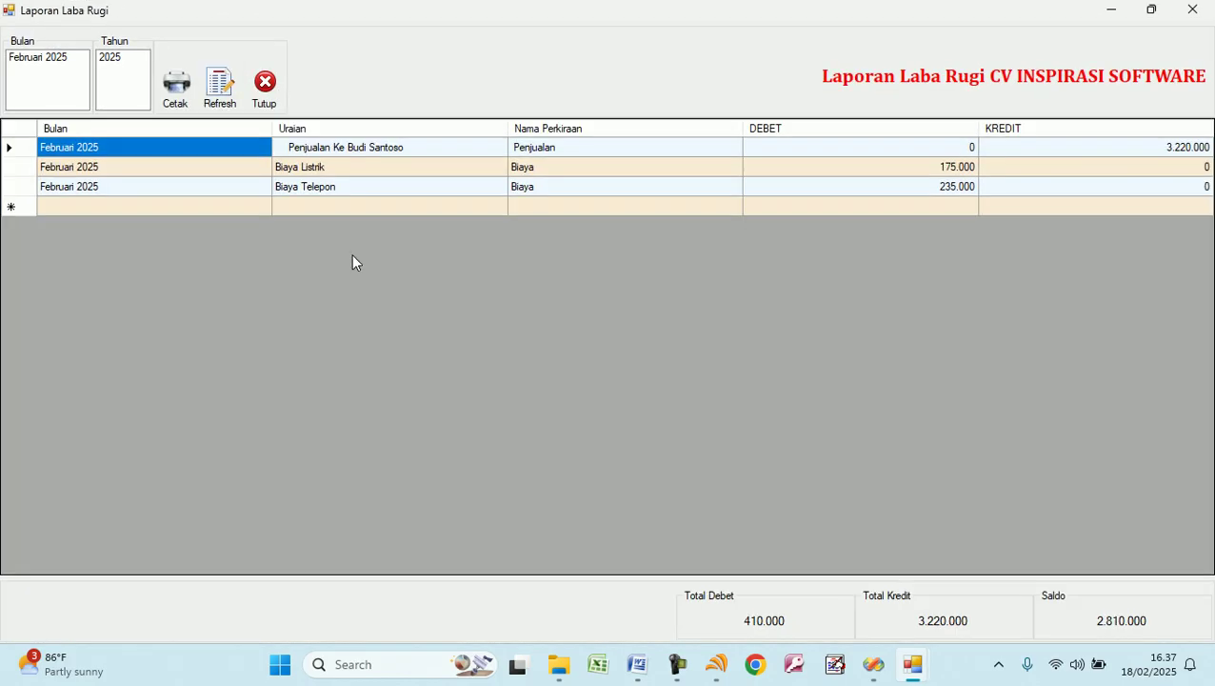
click(1091, 150)
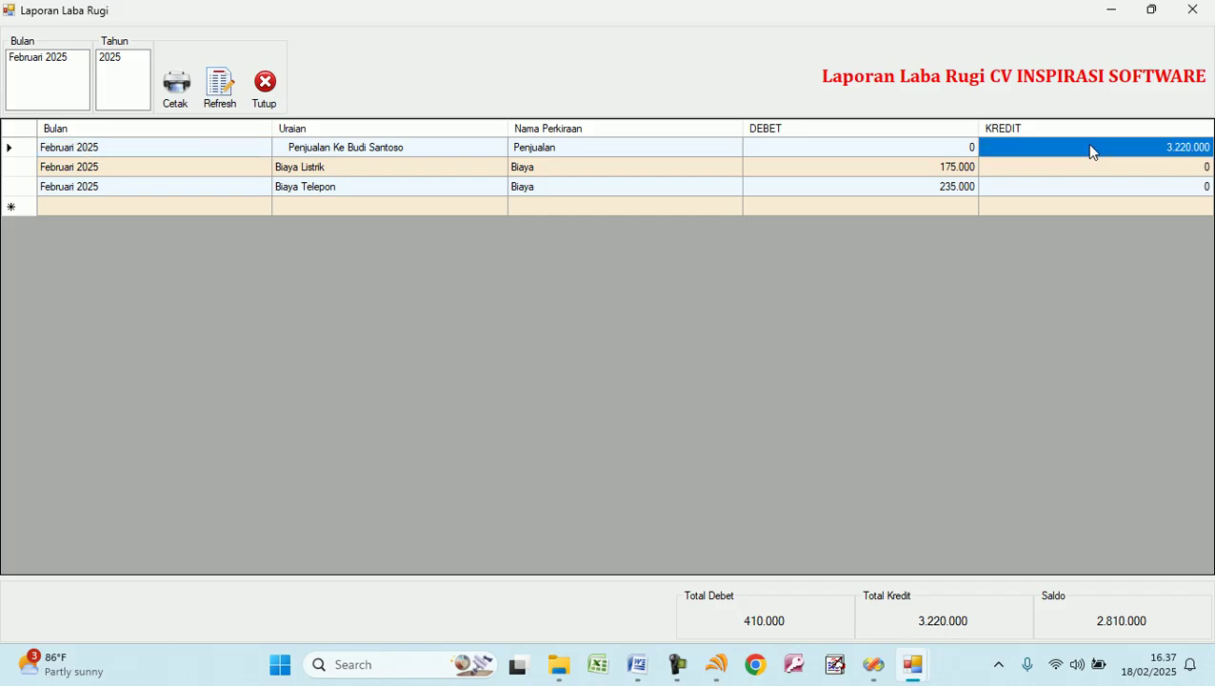
click(710, 171)
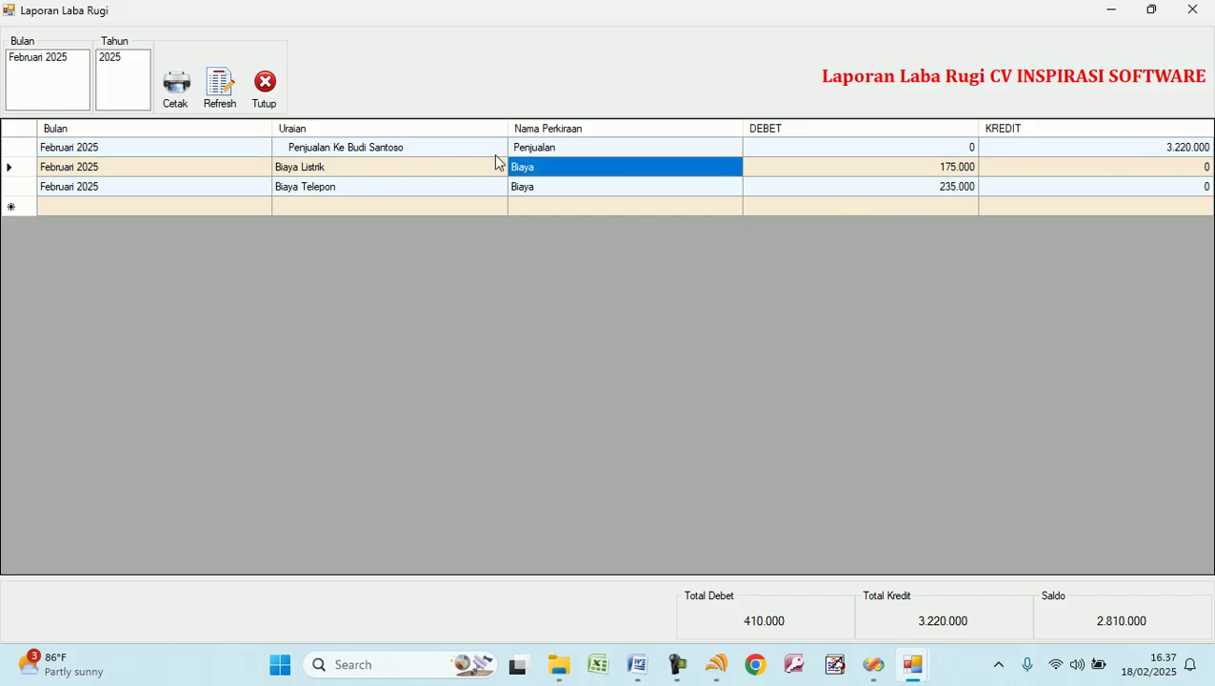
click(52, 59)
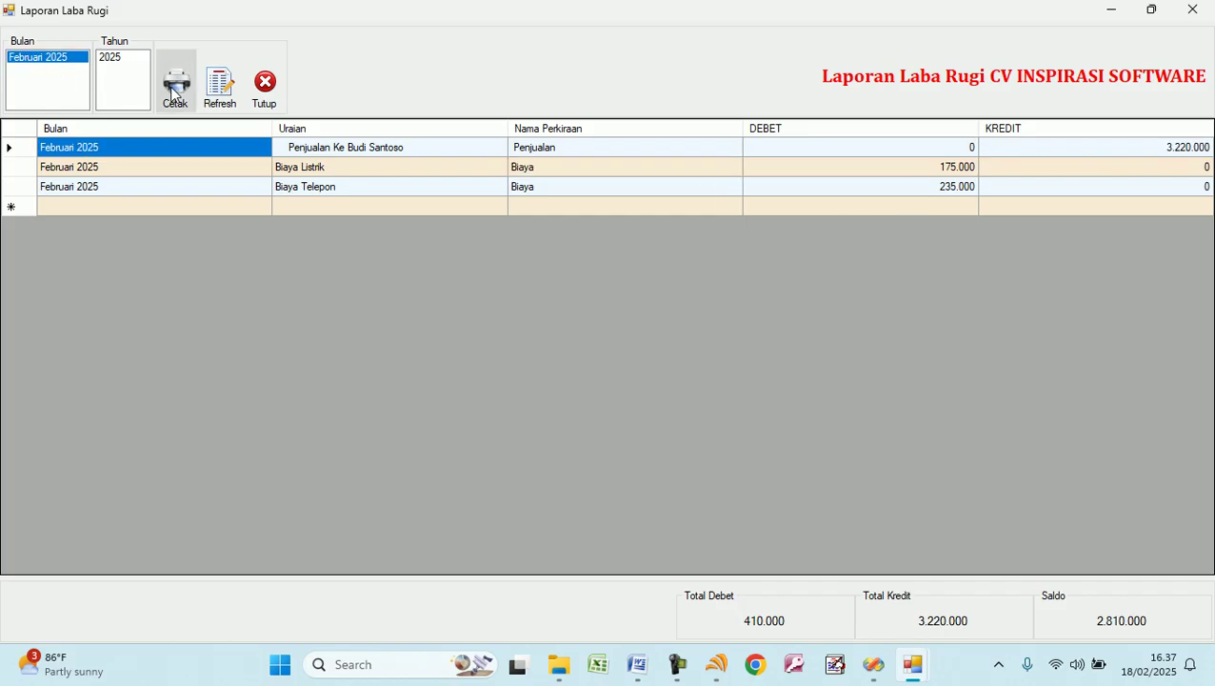
click(174, 88)
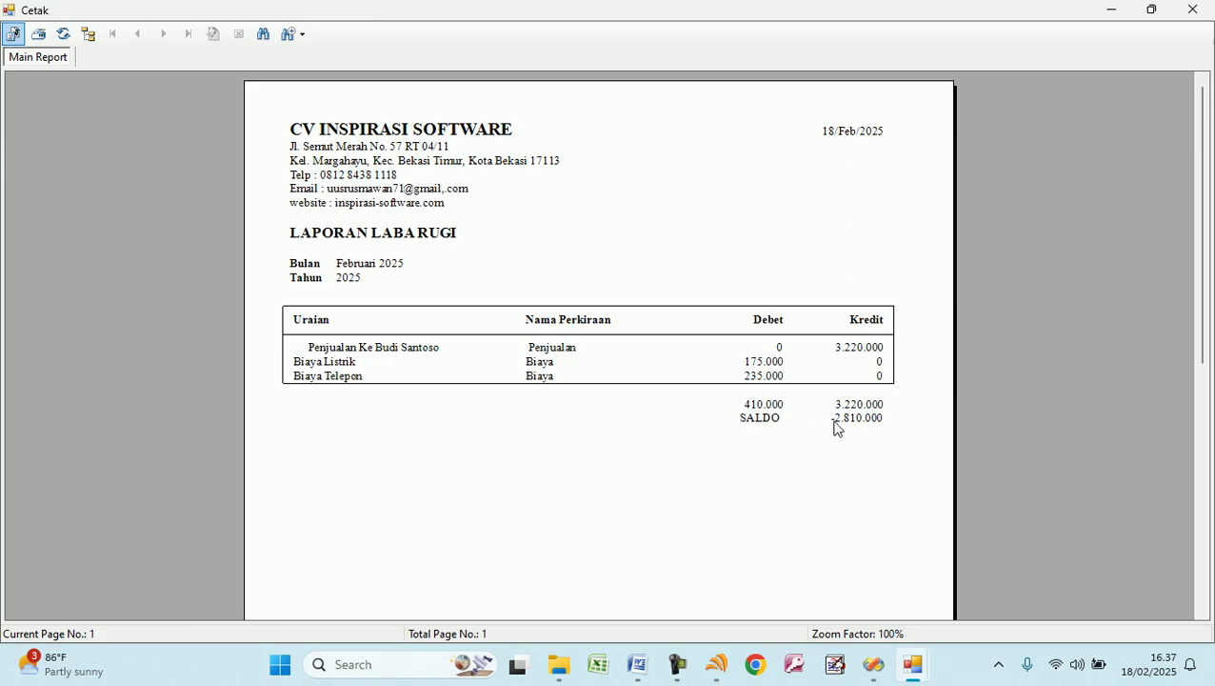
click(838, 428)
click(1190, 11)
click(266, 88)
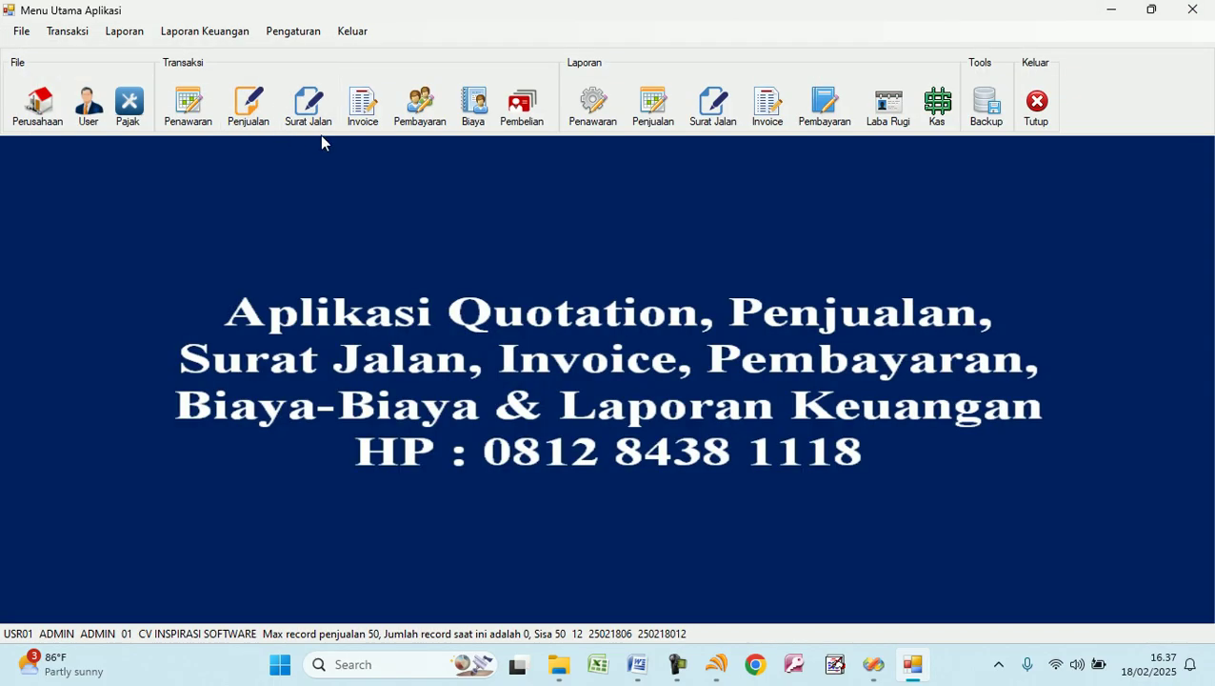
Preview the Laporan Modal capital report and close it.
click(205, 31)
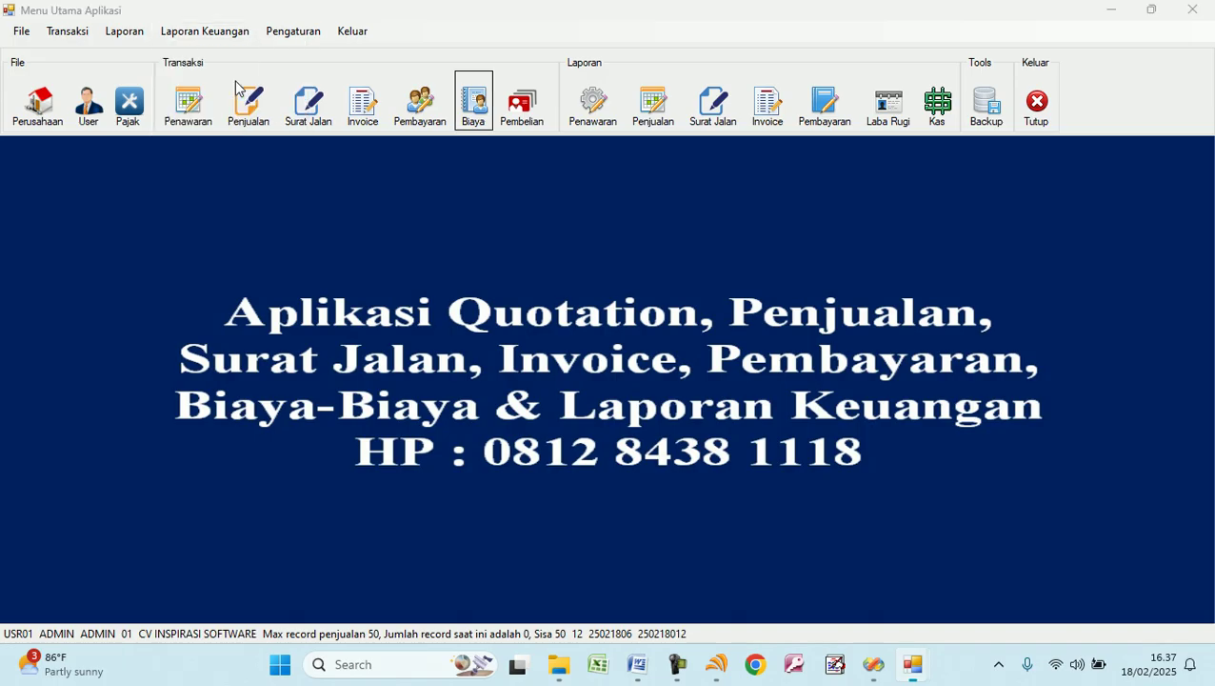
click(234, 90)
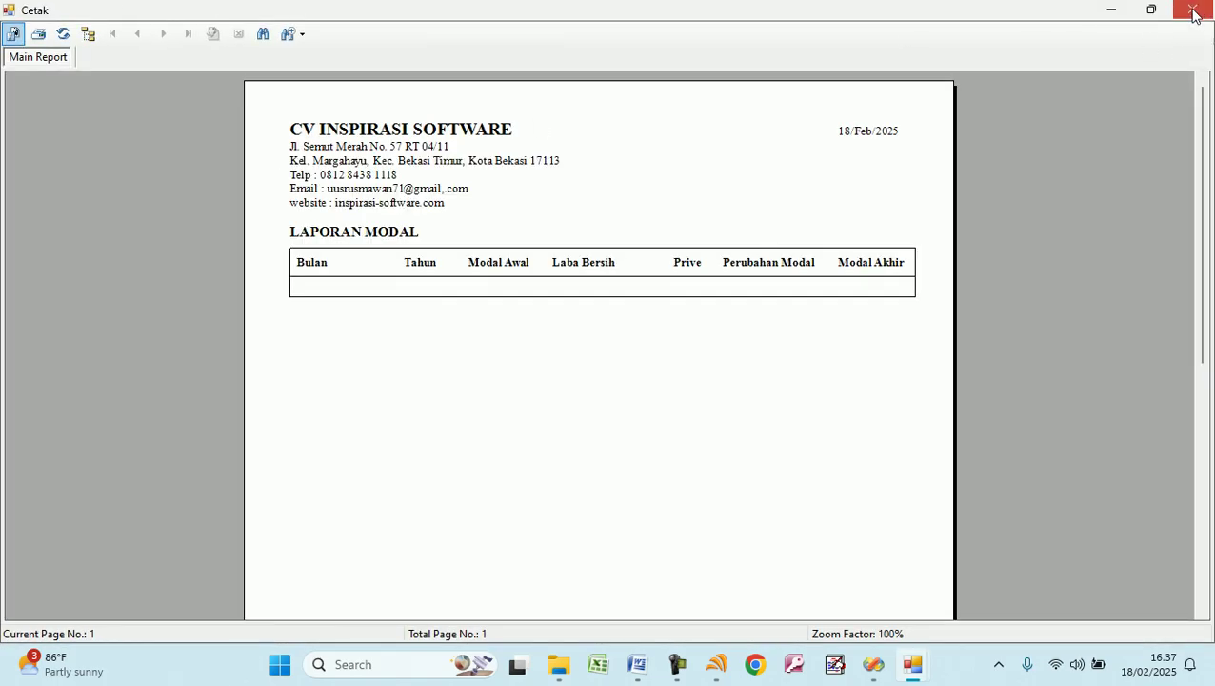
click(1190, 12)
click(68, 31)
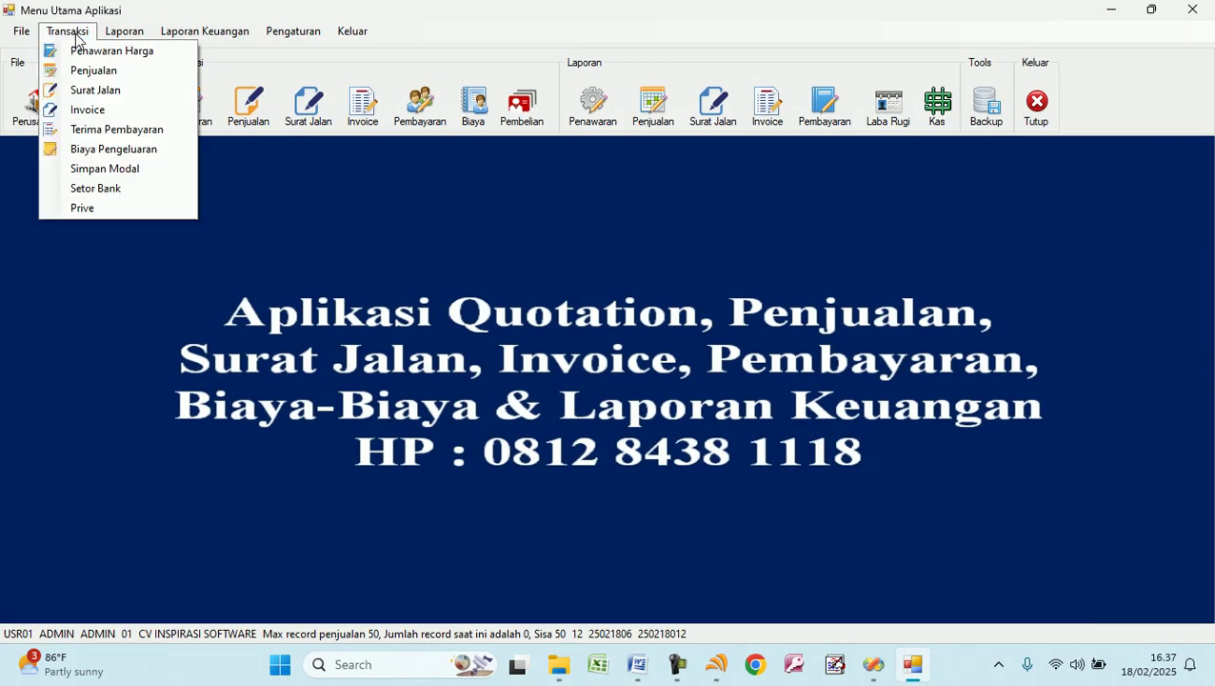
Save a Simpan Modal entry 'Modal Usaha' of 5.000.000.
click(119, 172)
key(Tab)
text(Modal Usaha)
key(Tab)
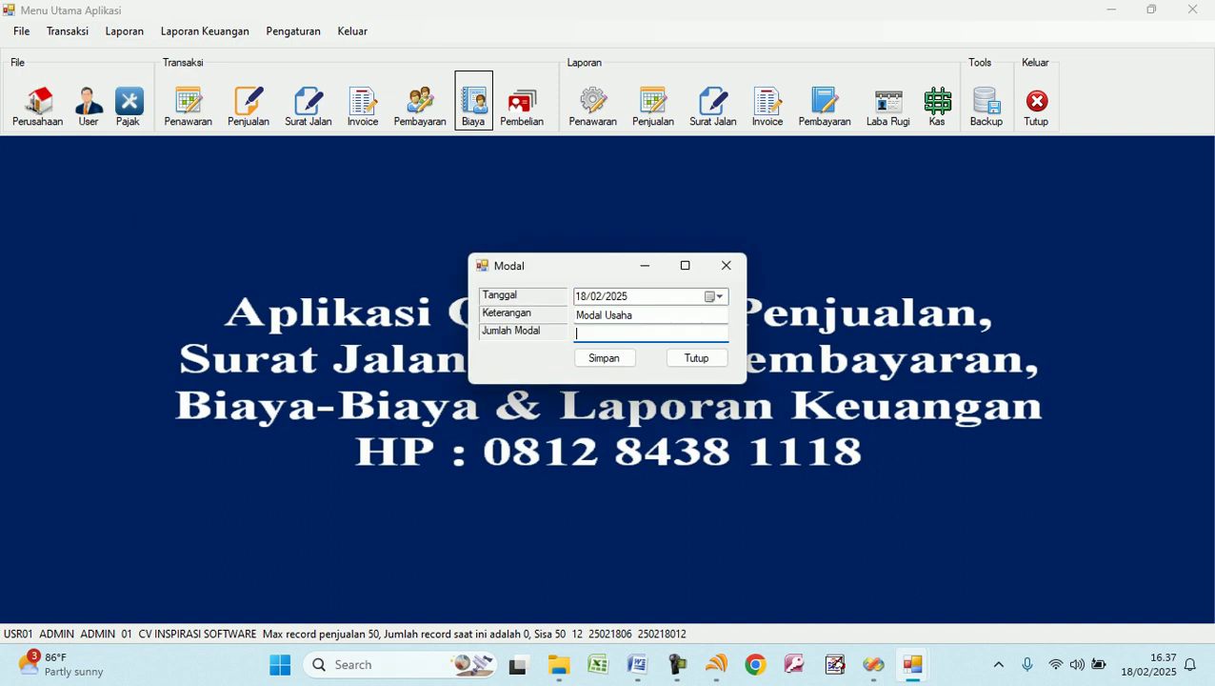
text(5.000.000)
click(606, 359)
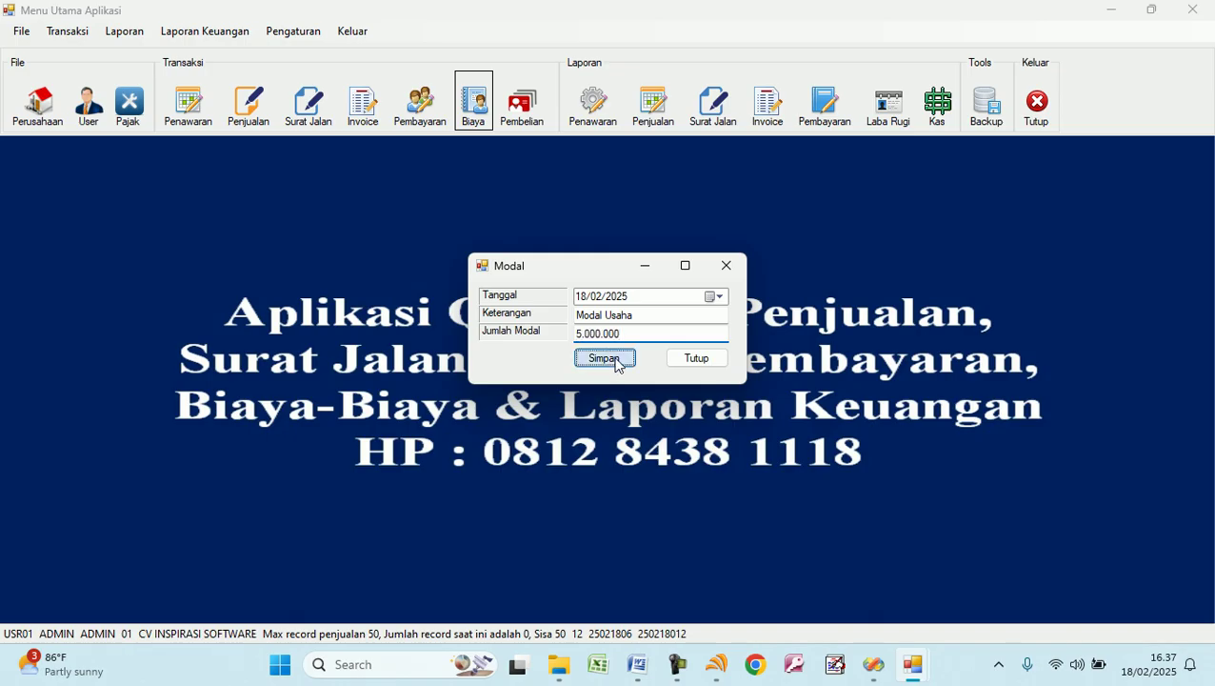
click(646, 383)
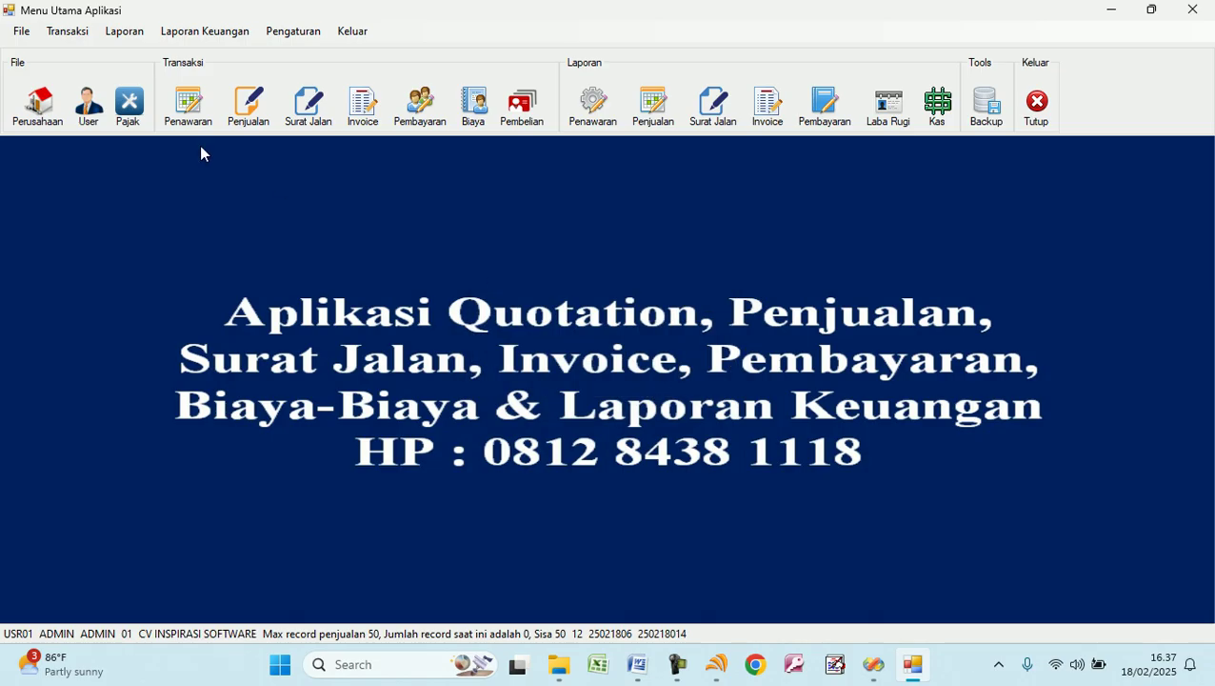
Save a Setor Bank deposit of 2.500.000 into the BCA account.
click(78, 31)
click(125, 189)
click(662, 315)
text(BCA)
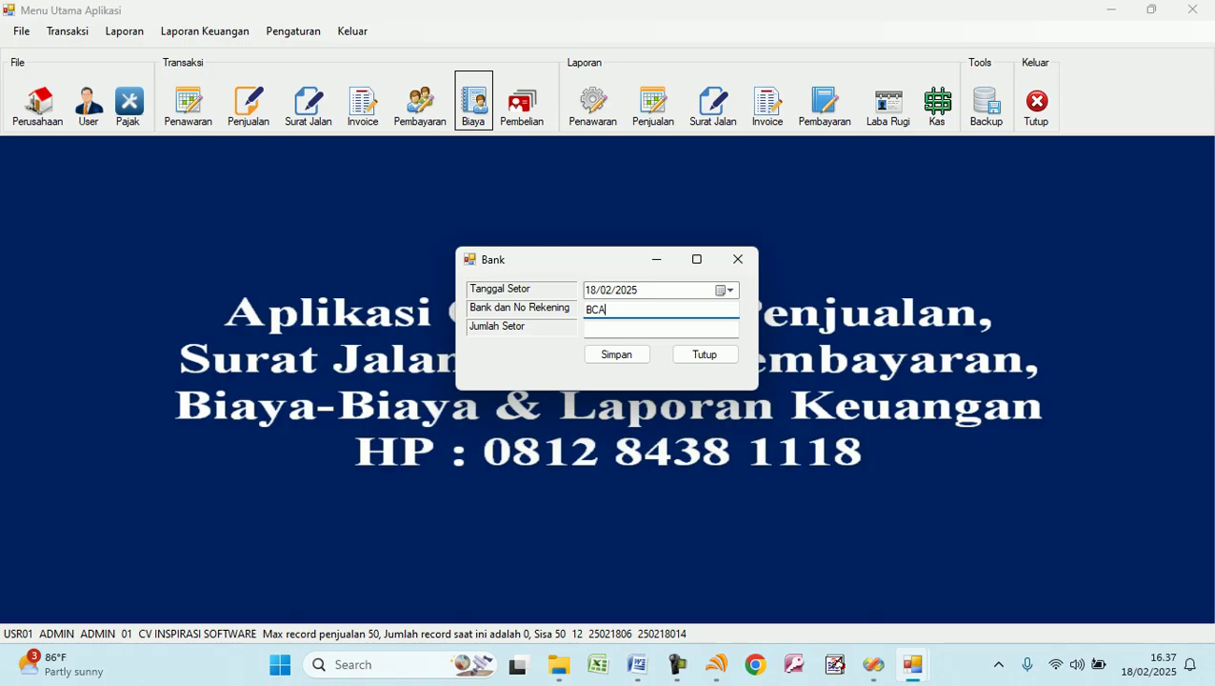
text( 1111 2222 33)
key(Tab)
text(2.500.000)
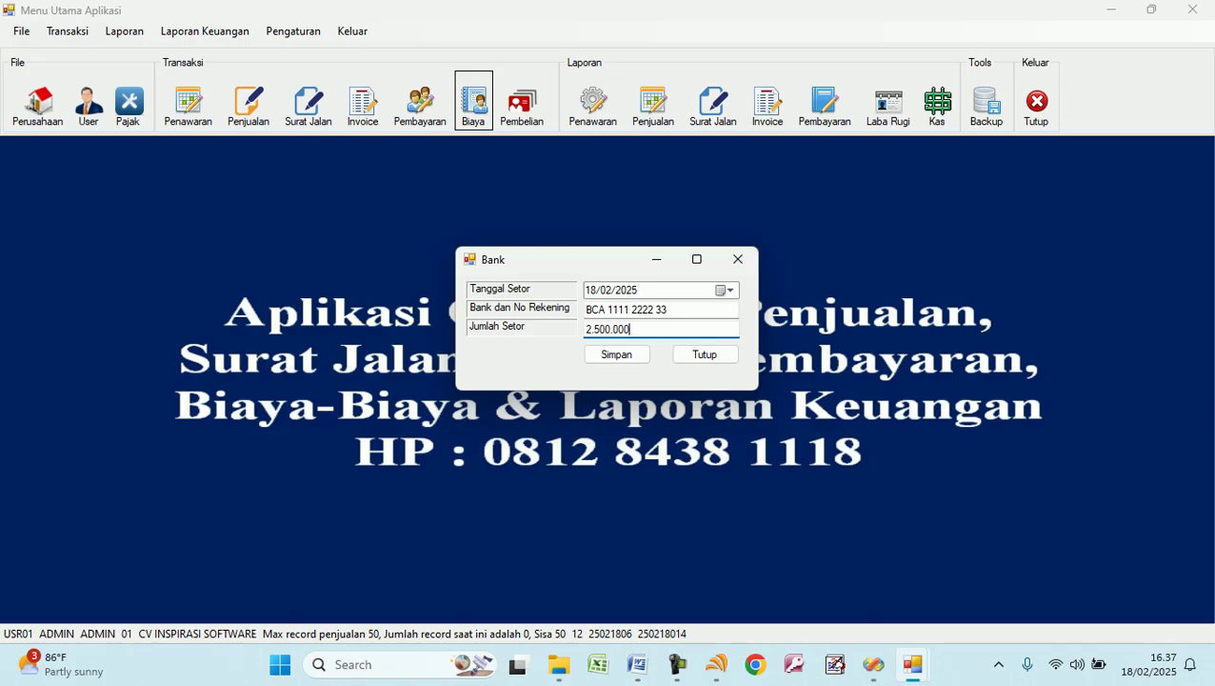
click(616, 360)
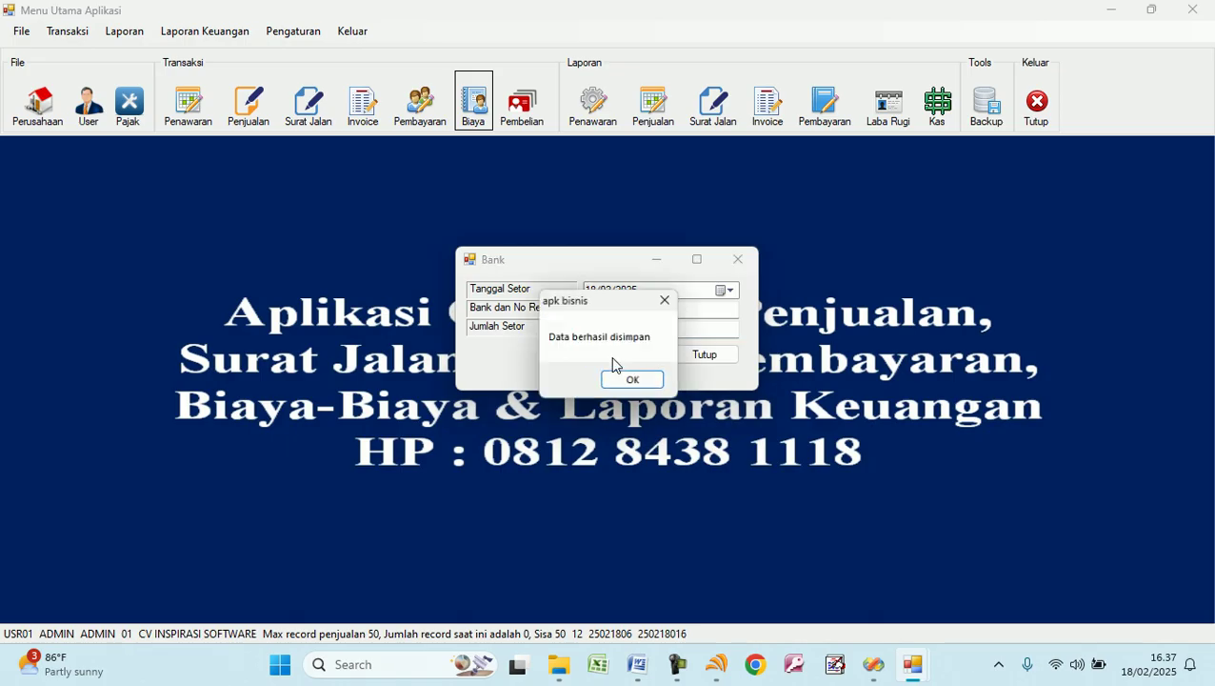
click(651, 390)
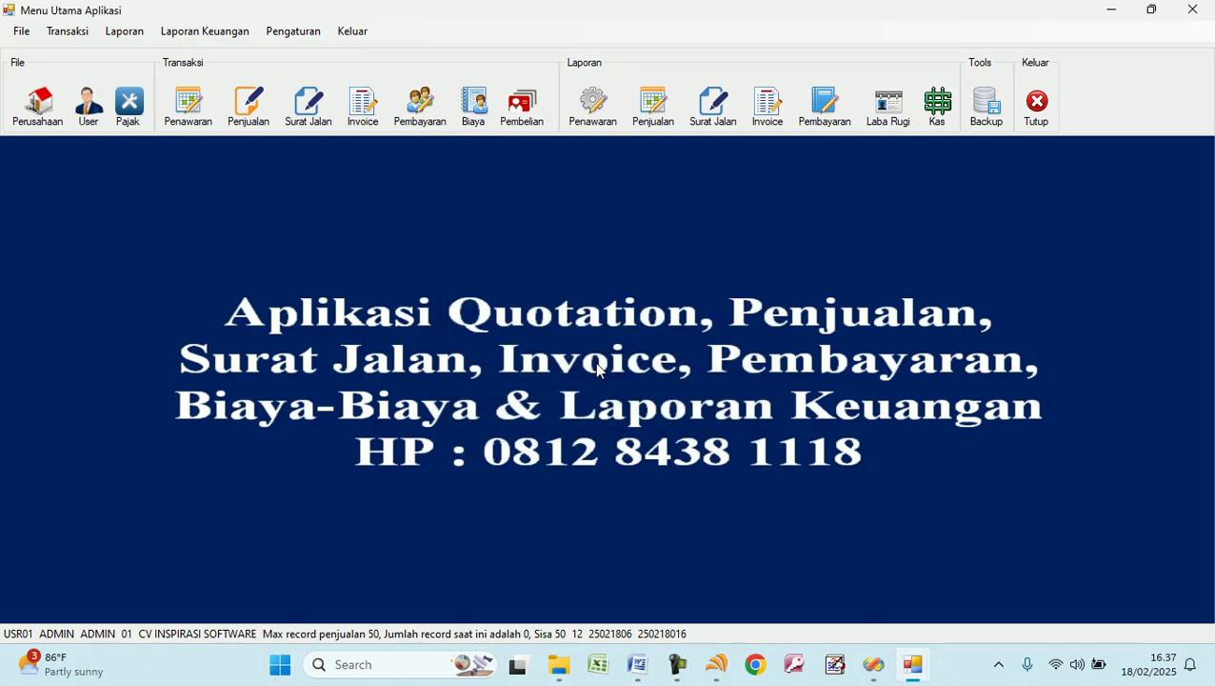
Save a Prive withdrawal 'Priver Untuk Renovasi Garasi' of 1.750.000.
click(89, 32)
click(125, 206)
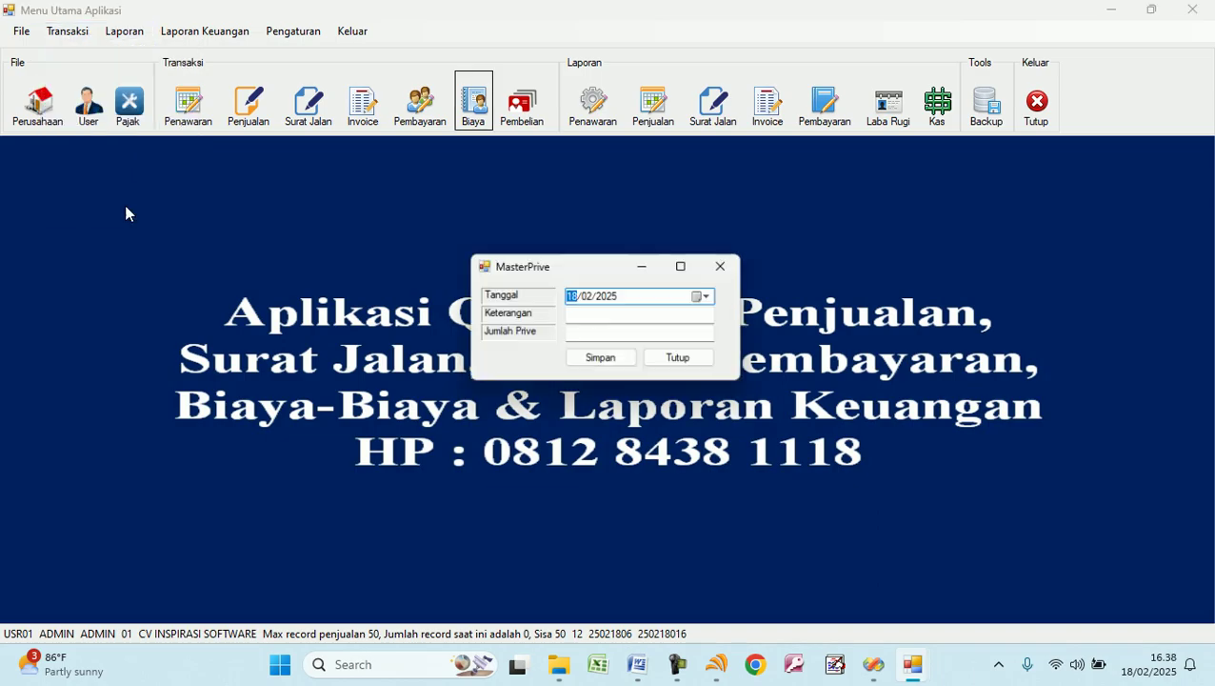
click(598, 315)
text(Un)
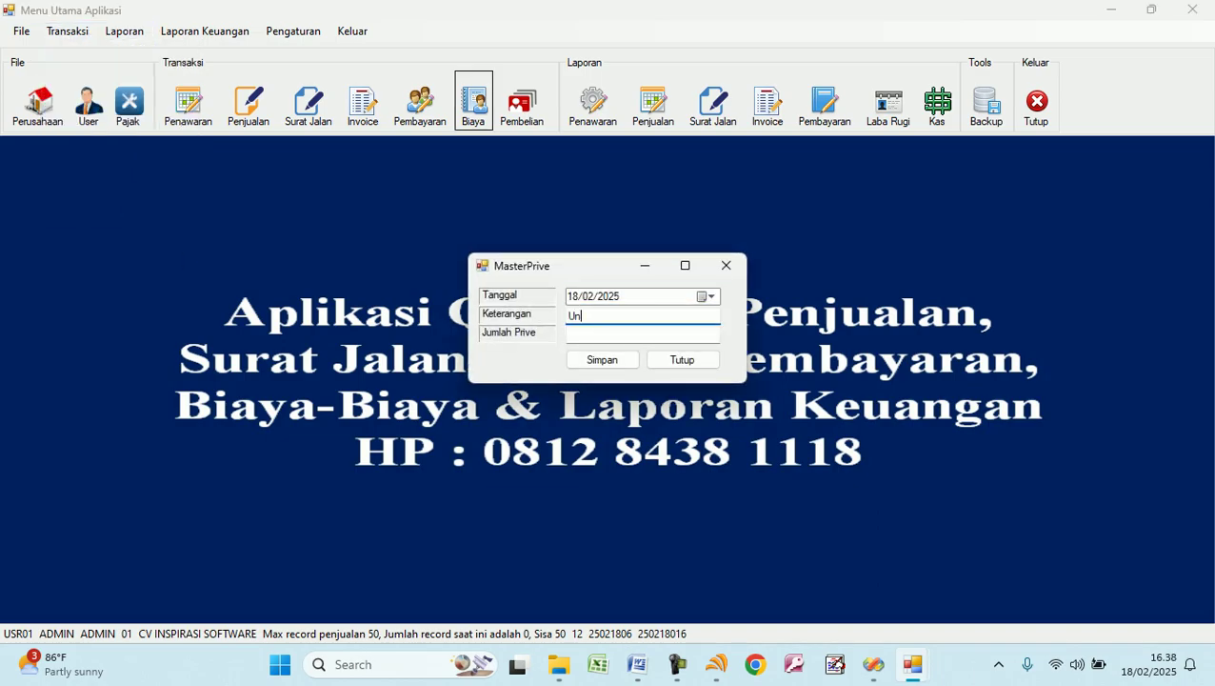
text(Priver )
text(tuk Renovasi Garasi)
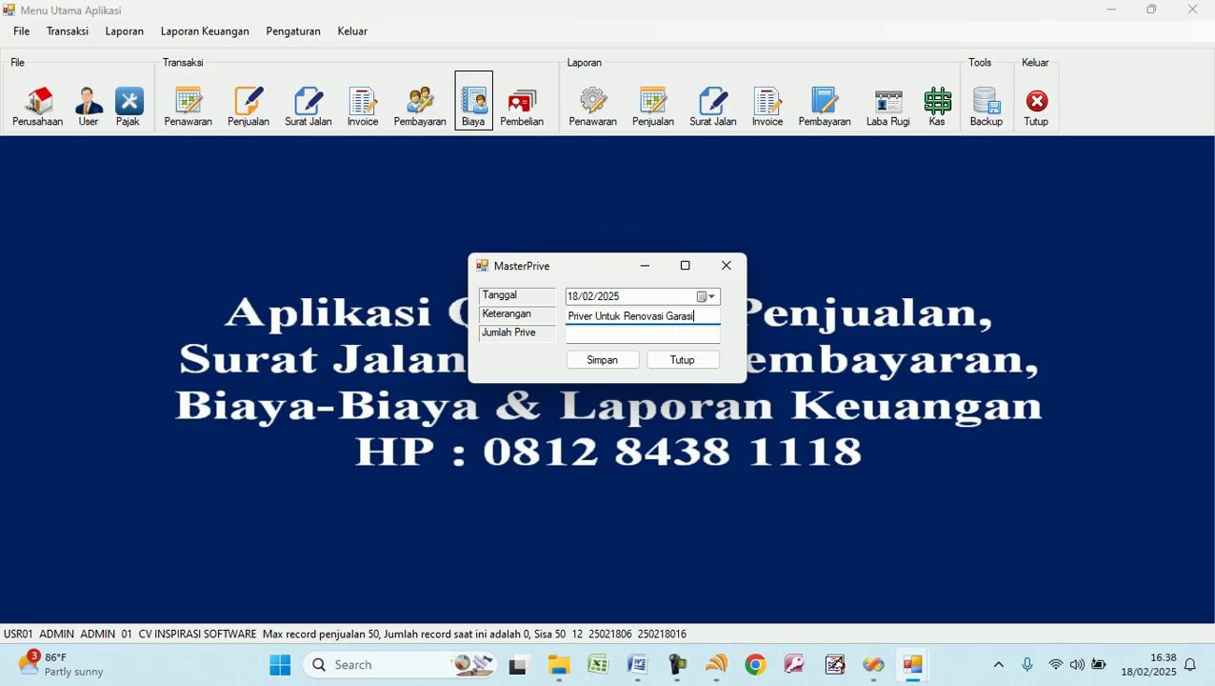
key(Tab)
text(1.750.000)
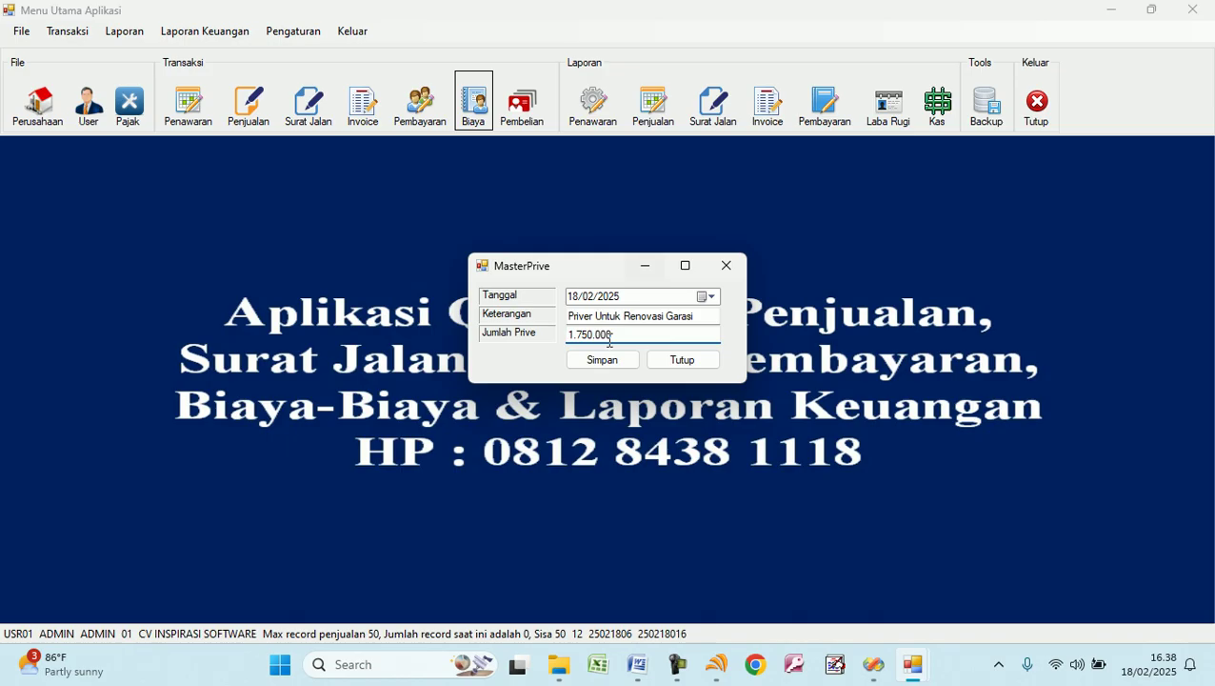
click(611, 365)
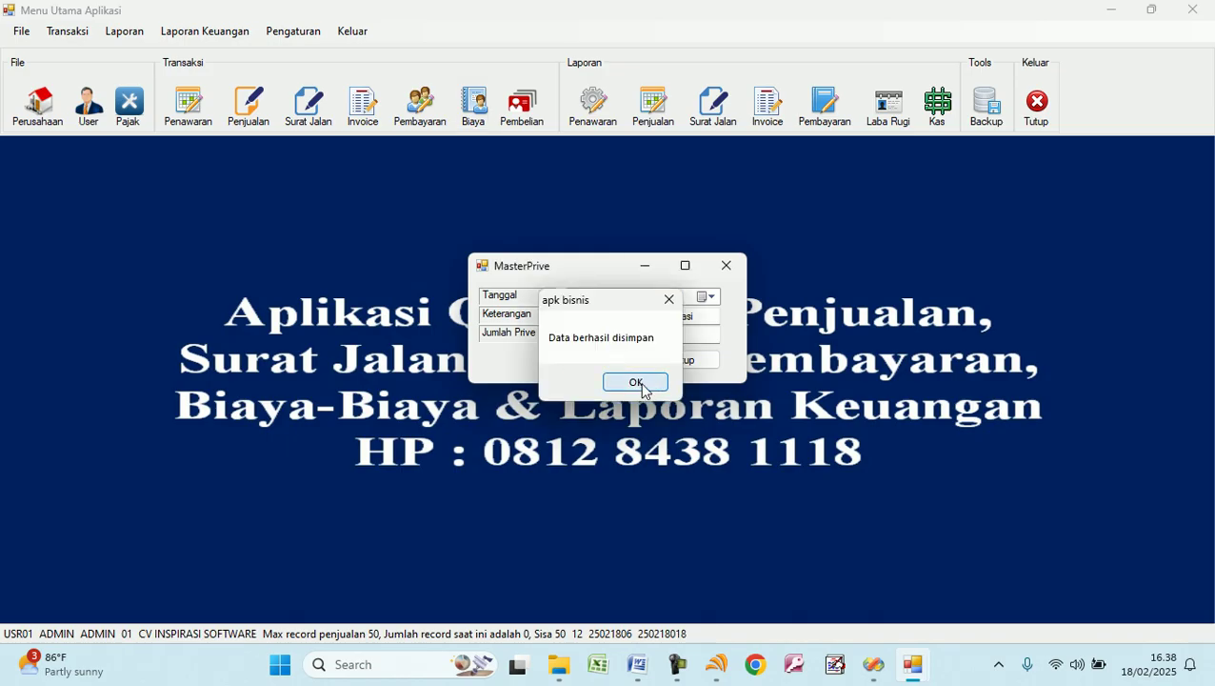
click(642, 385)
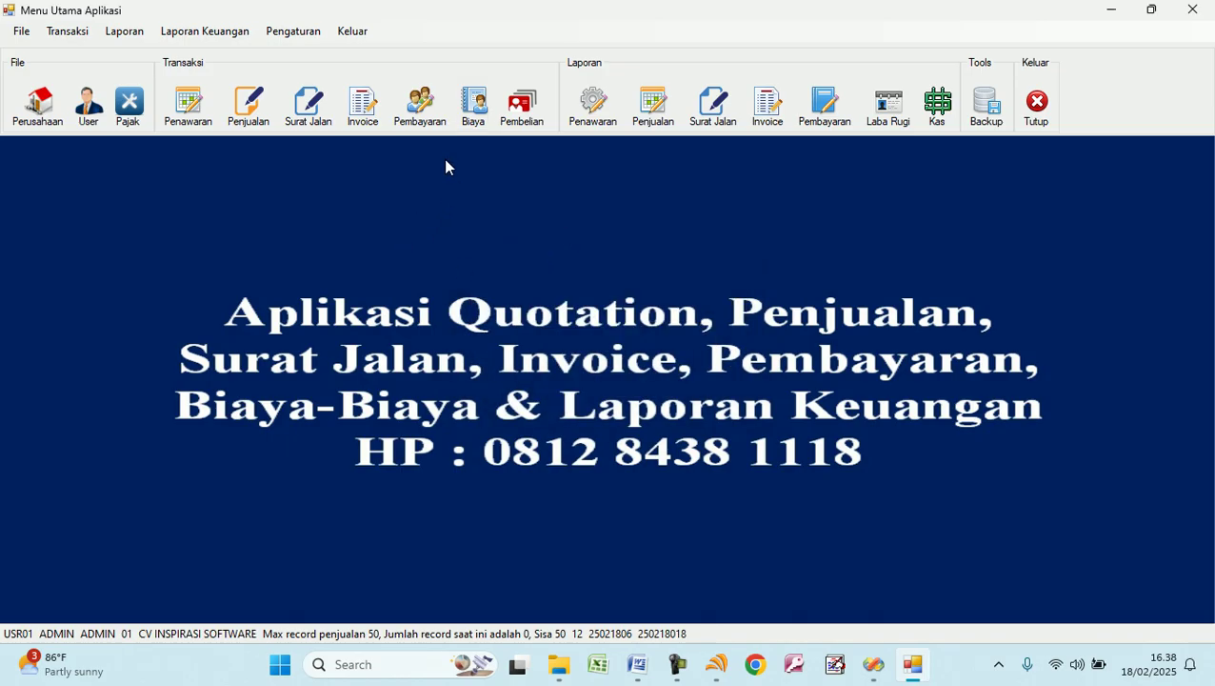
Open the Neraca balance sheet for Februari 2025 in print preview.
click(172, 34)
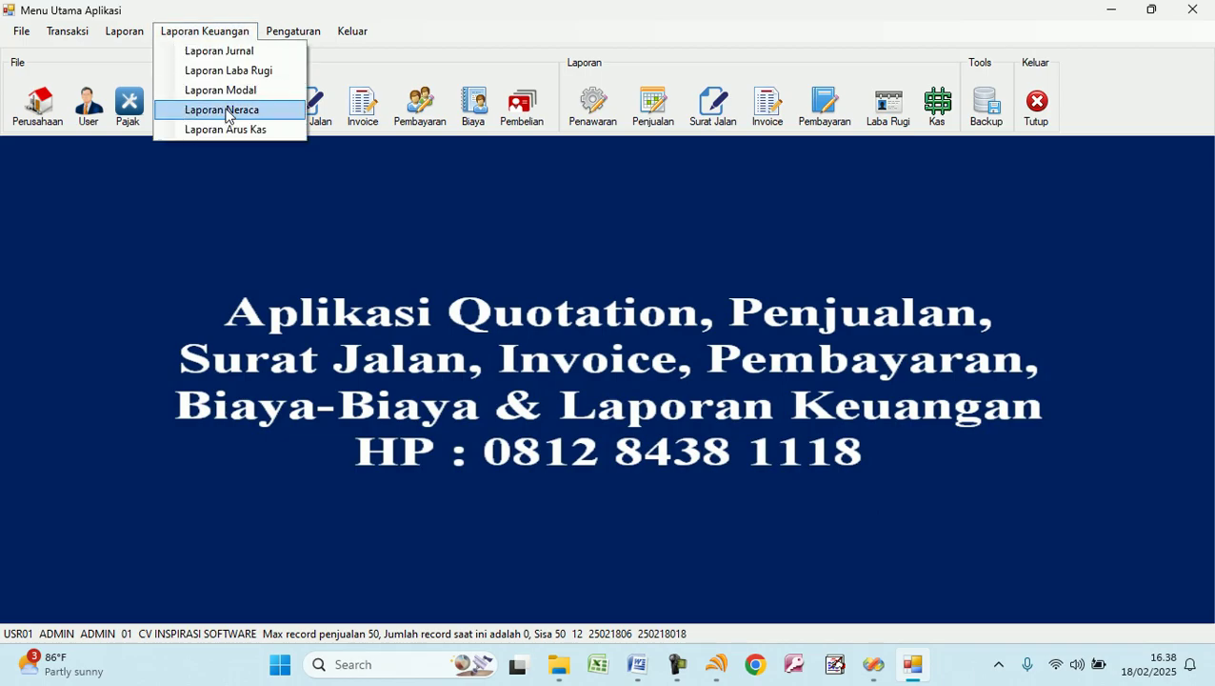
click(225, 112)
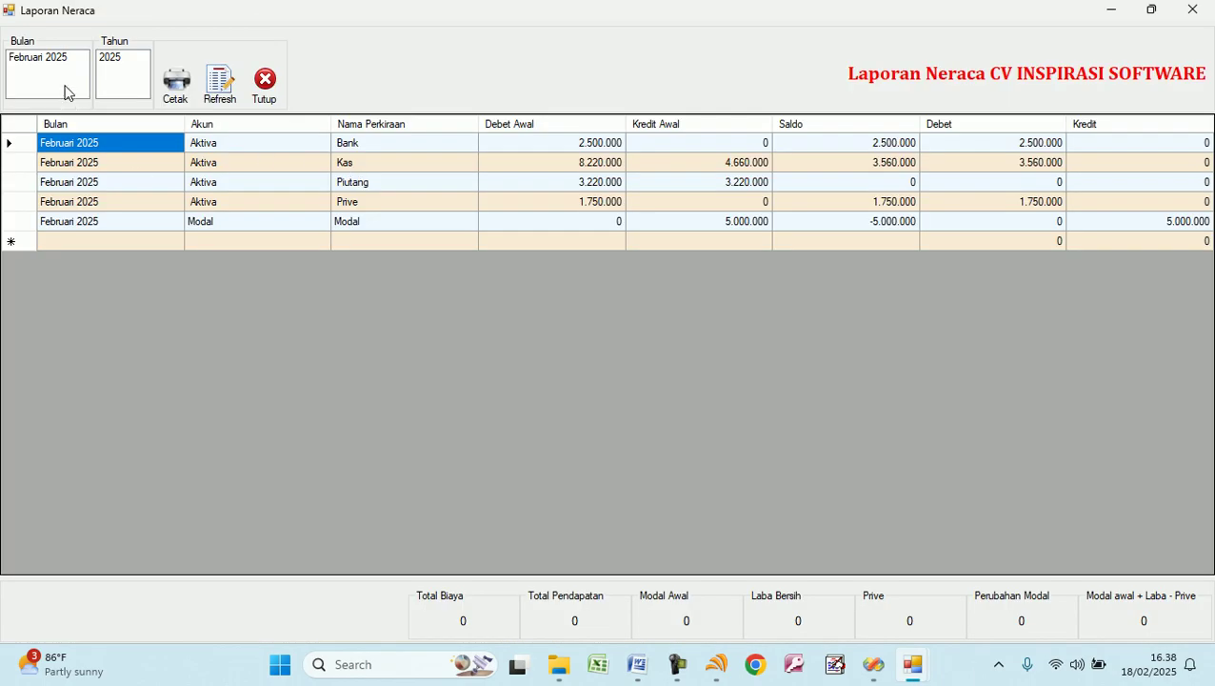
click(59, 61)
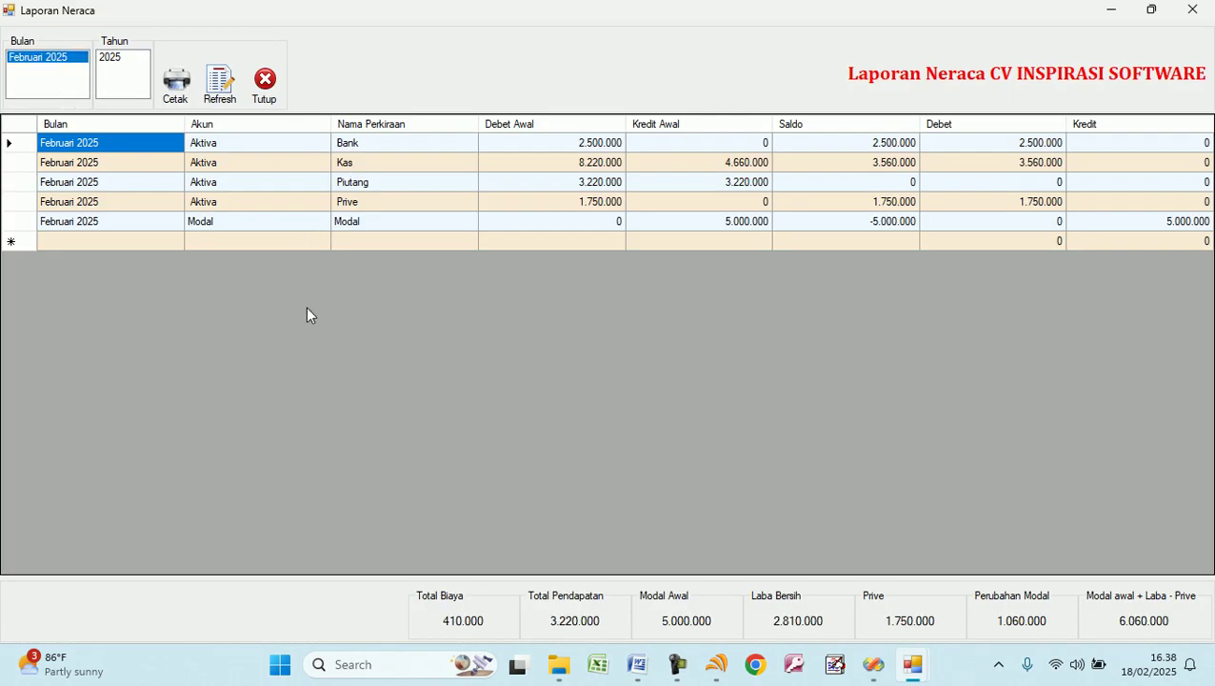
click(172, 86)
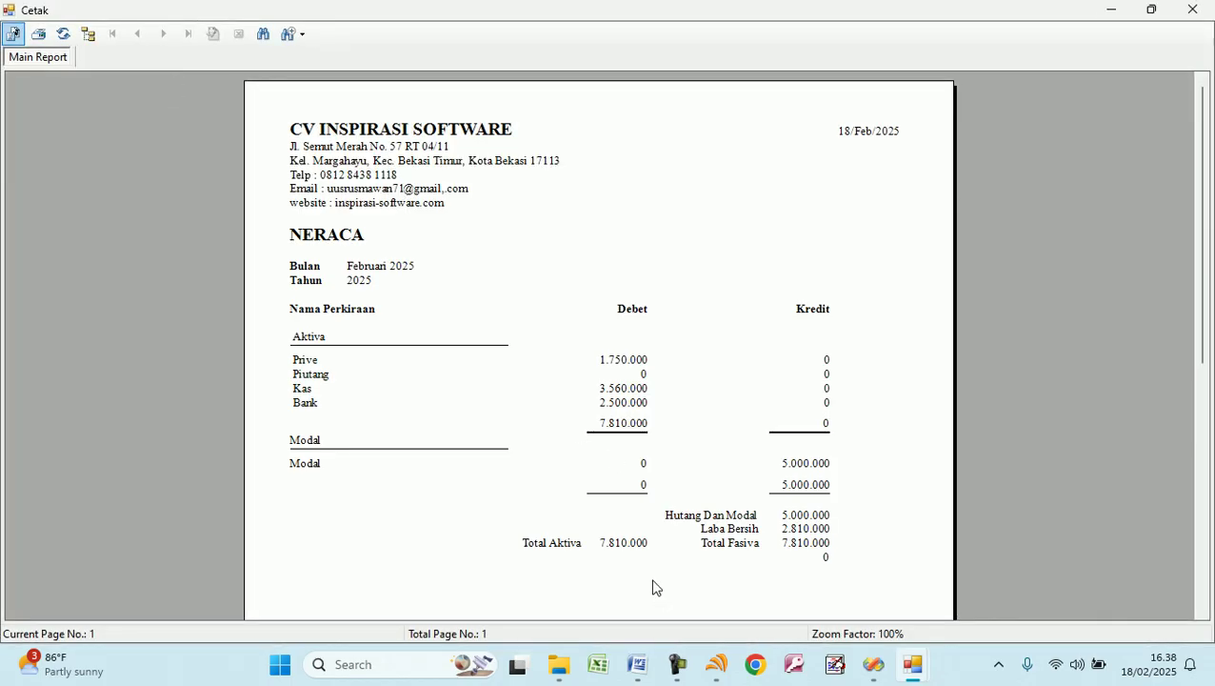
Check Total Aktiva and Pasiva of 7.810.000 and Modal, Bank, Prive, Piutang lines, then close the report.
click(617, 549)
click(806, 547)
click(631, 548)
click(803, 545)
click(634, 542)
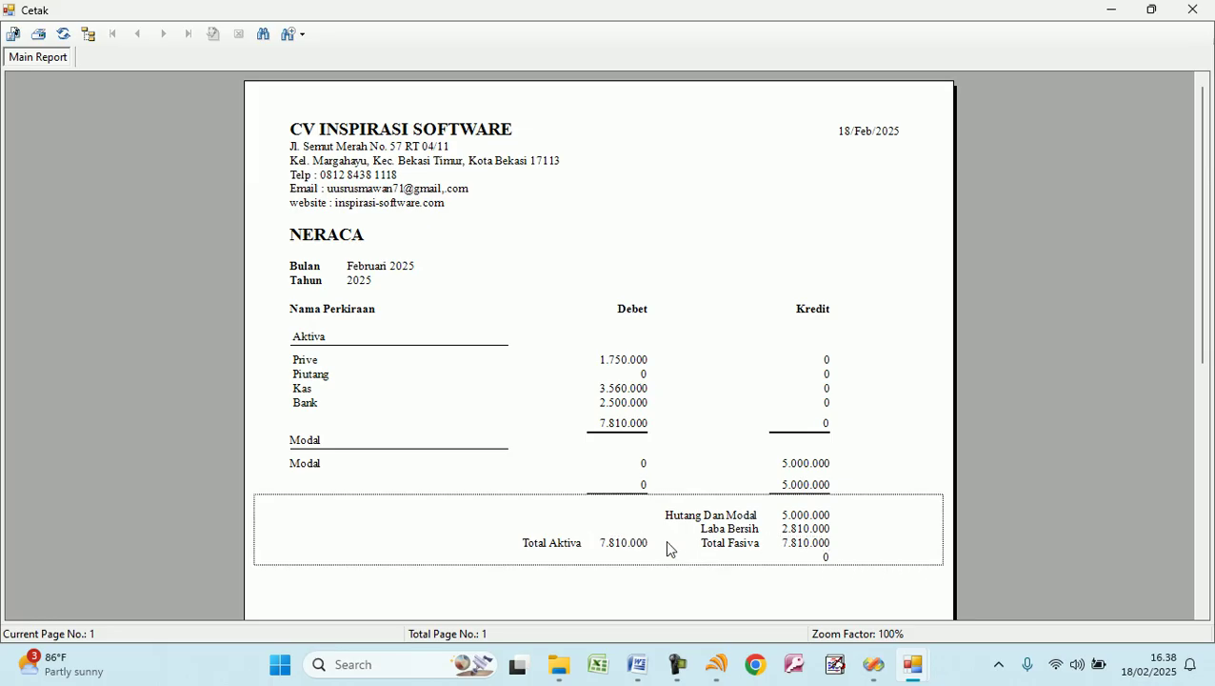
click(796, 466)
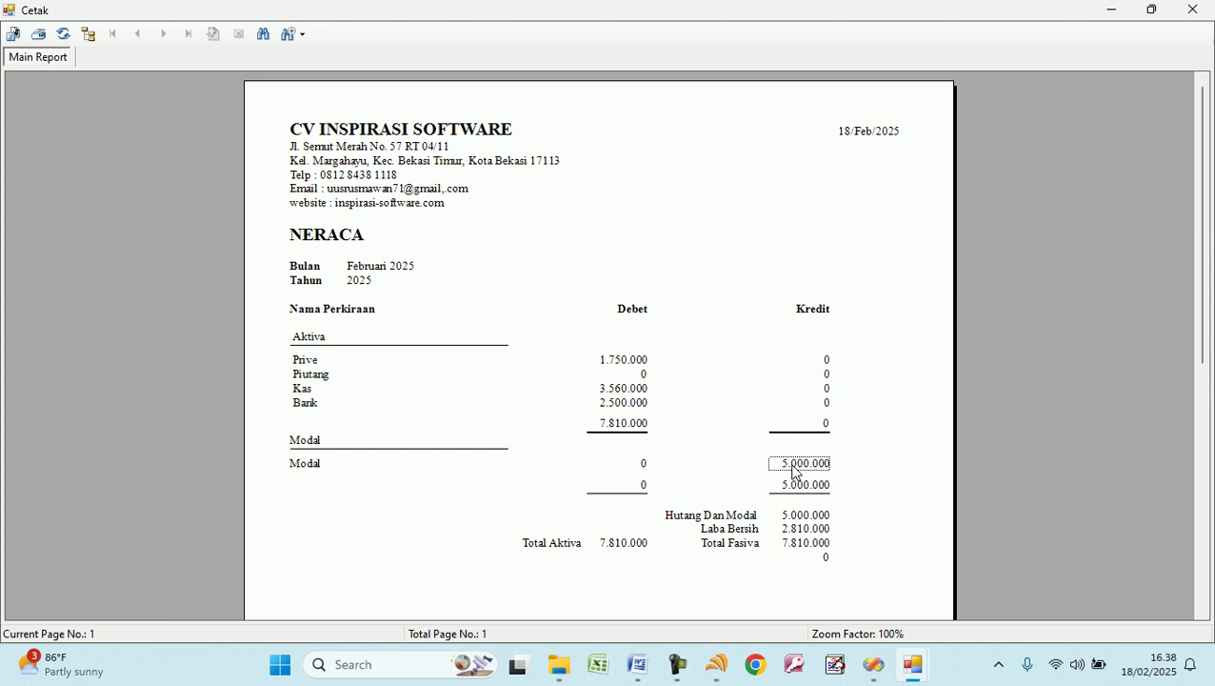
click(629, 408)
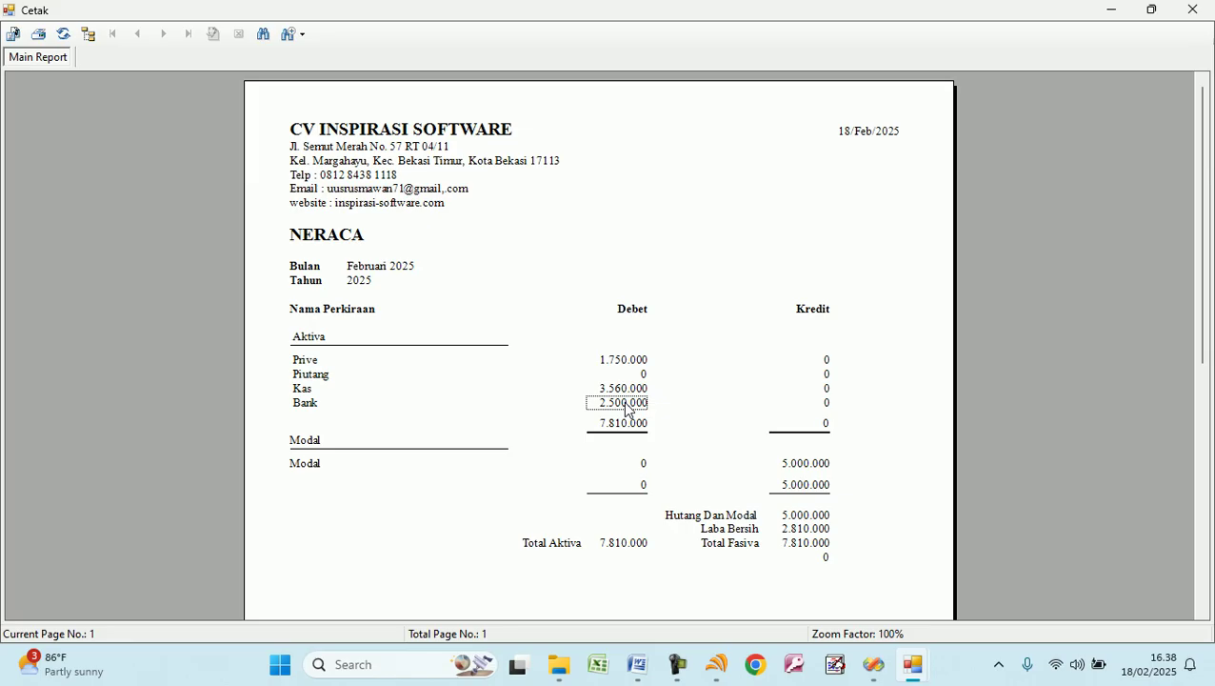
click(613, 363)
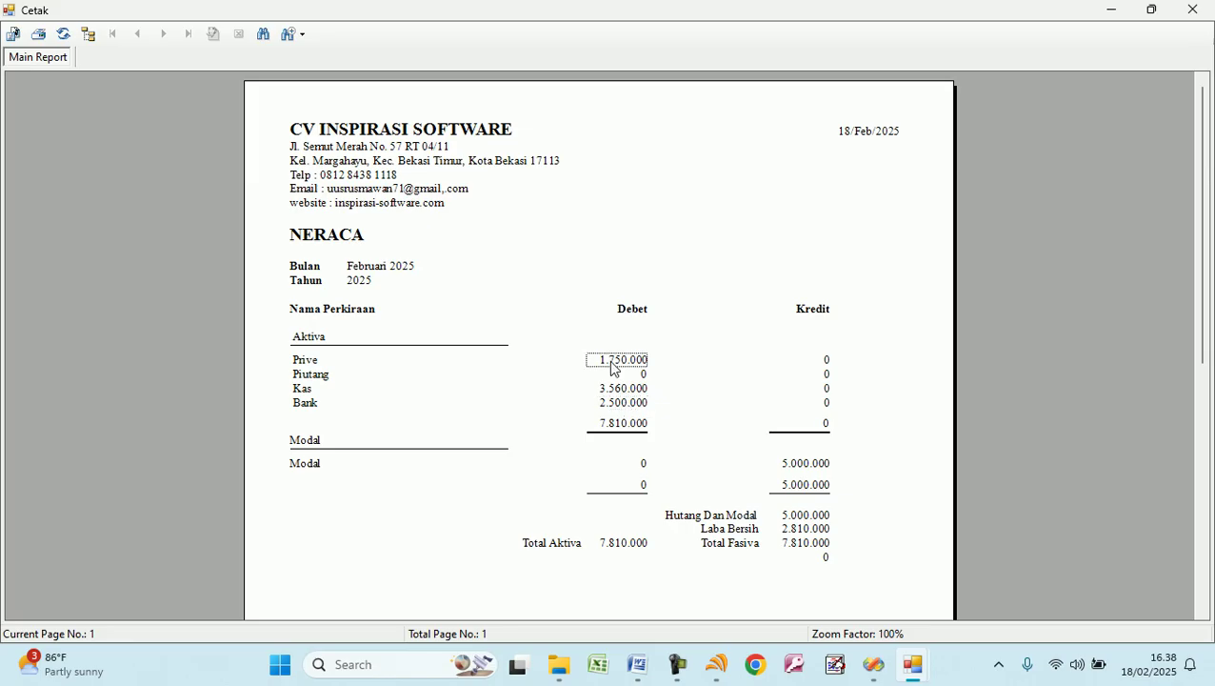
click(638, 379)
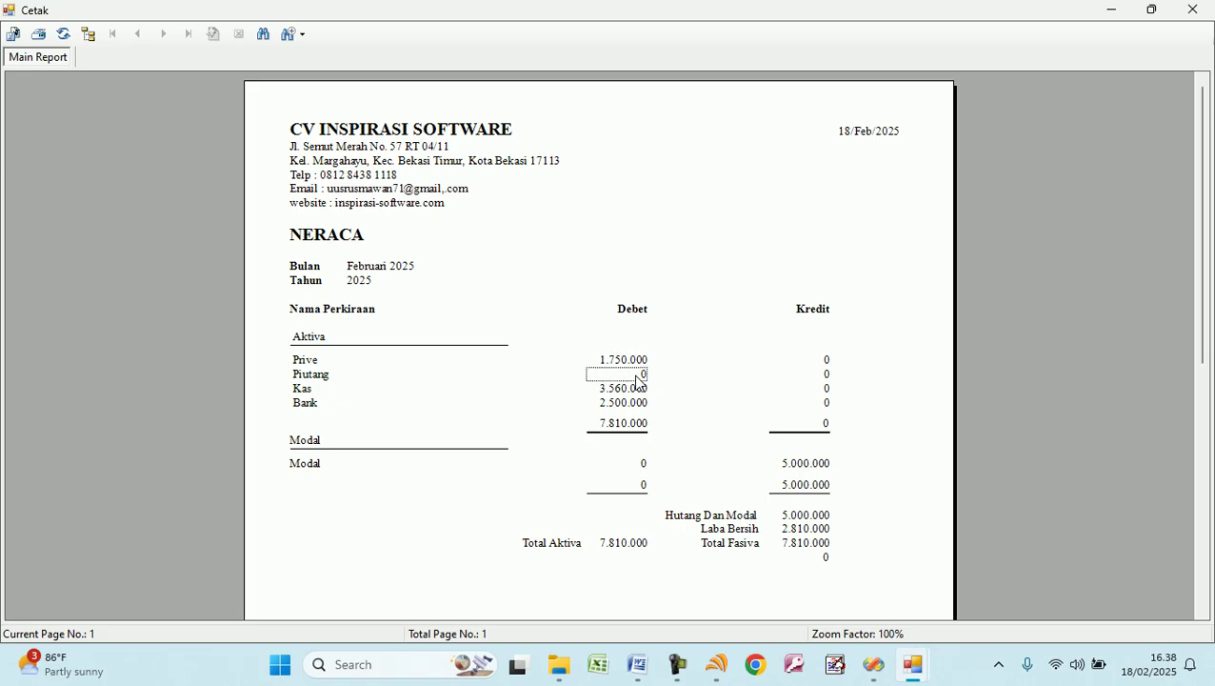
click(1192, 11)
click(266, 102)
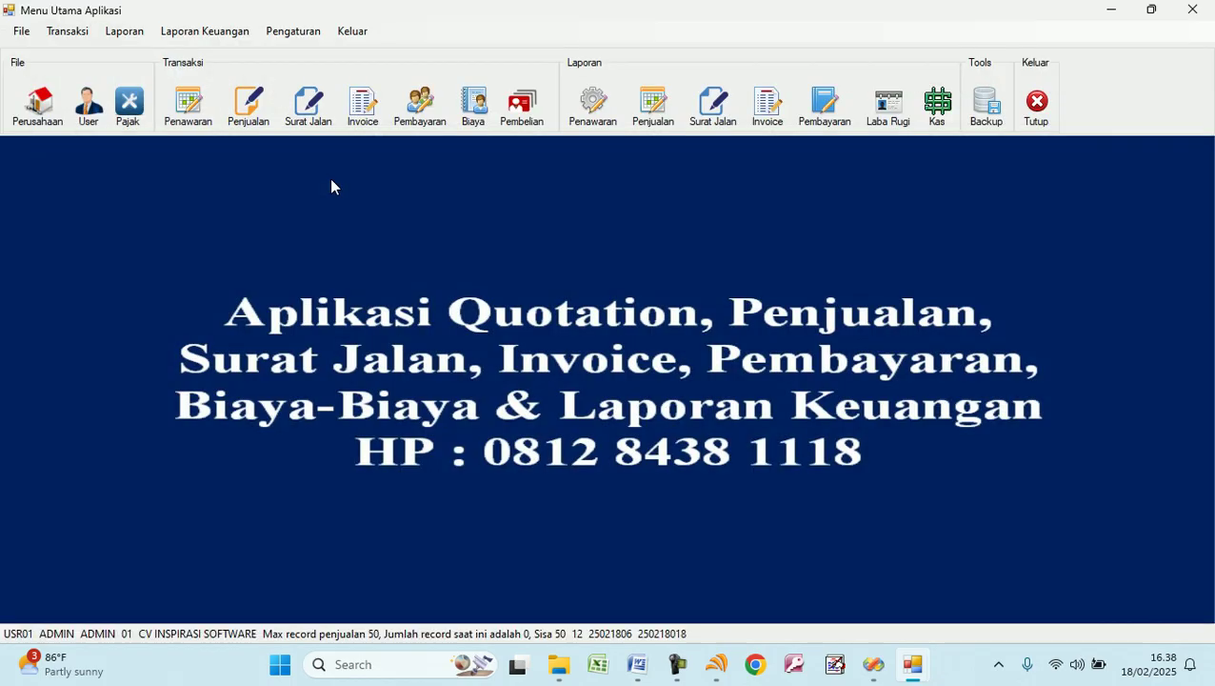
In a new purchase, add Barang 1: unit pcs, price 275000, quantity 2.
click(518, 119)
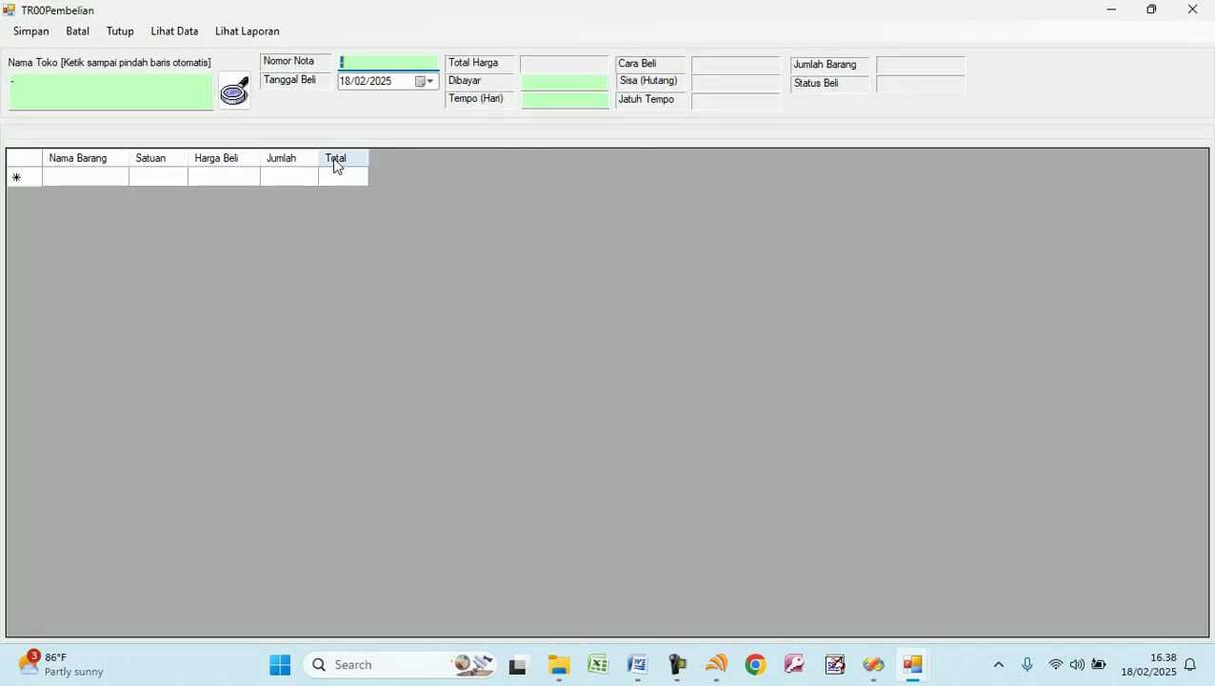
click(101, 177)
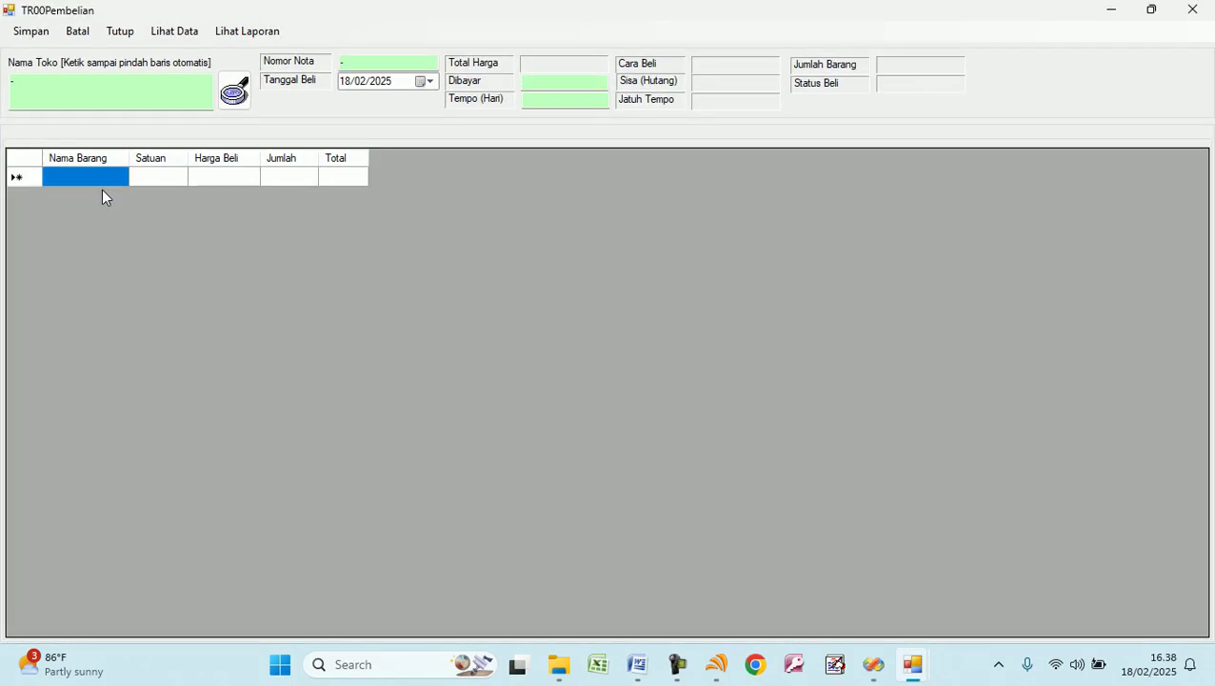
text(Barang 1)
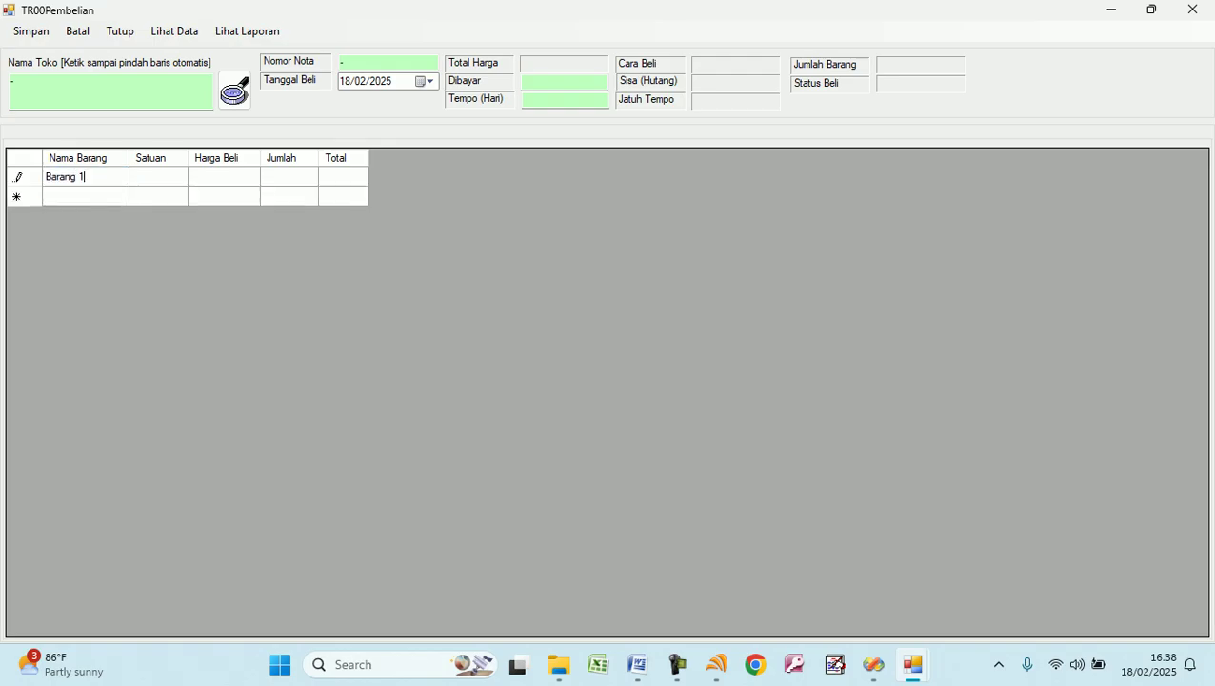
key(Tab)
text(pcs)
key(Tab)
text(275000)
key(Tab)
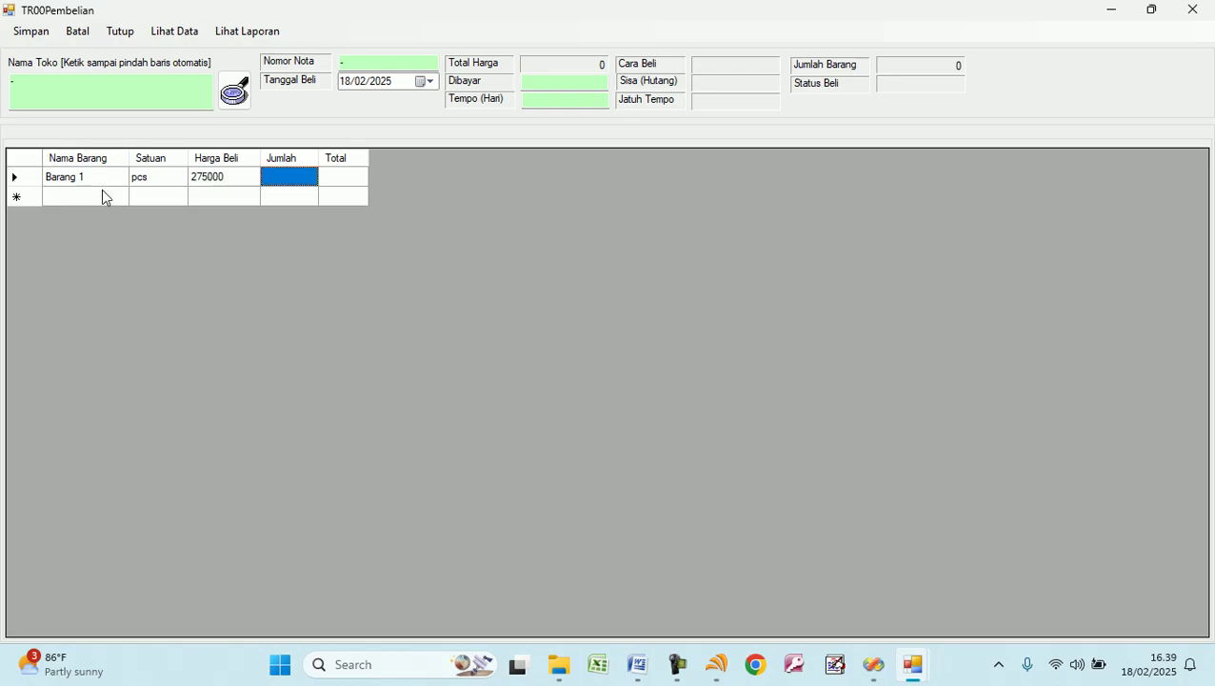
text(2)
Add Barang 2: unit Dus, price 350000, quantity 5.
click(103, 197)
text(Baran)
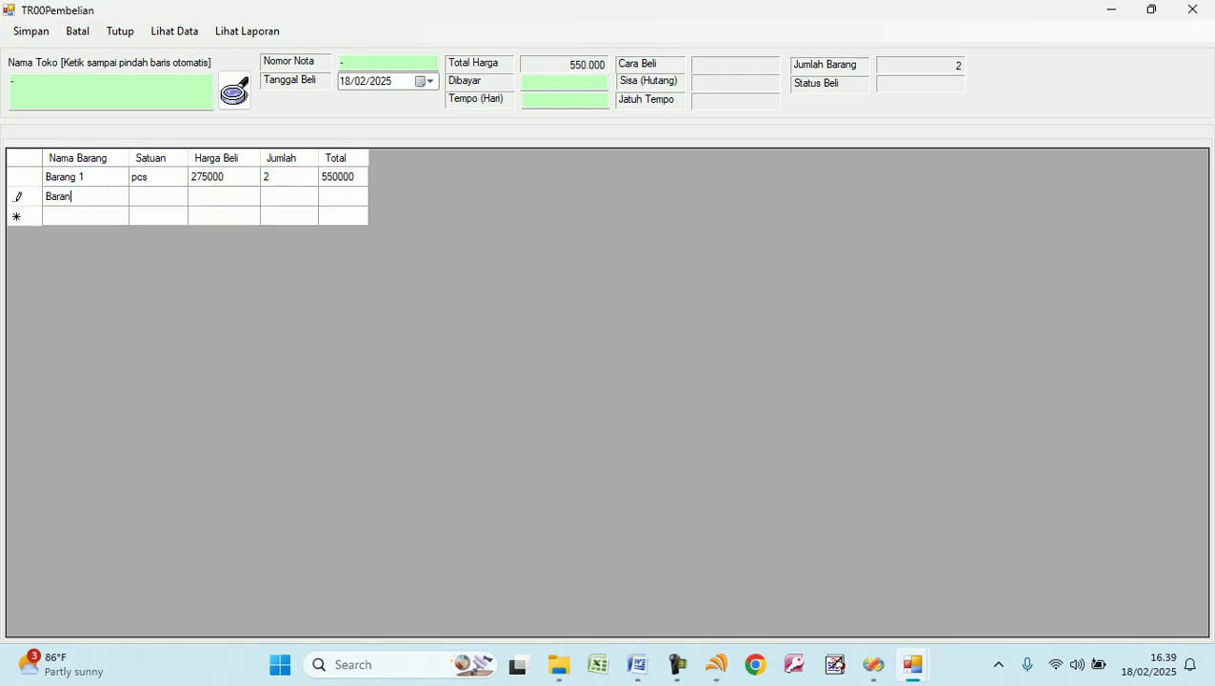
text(g 2)
key(Tab)
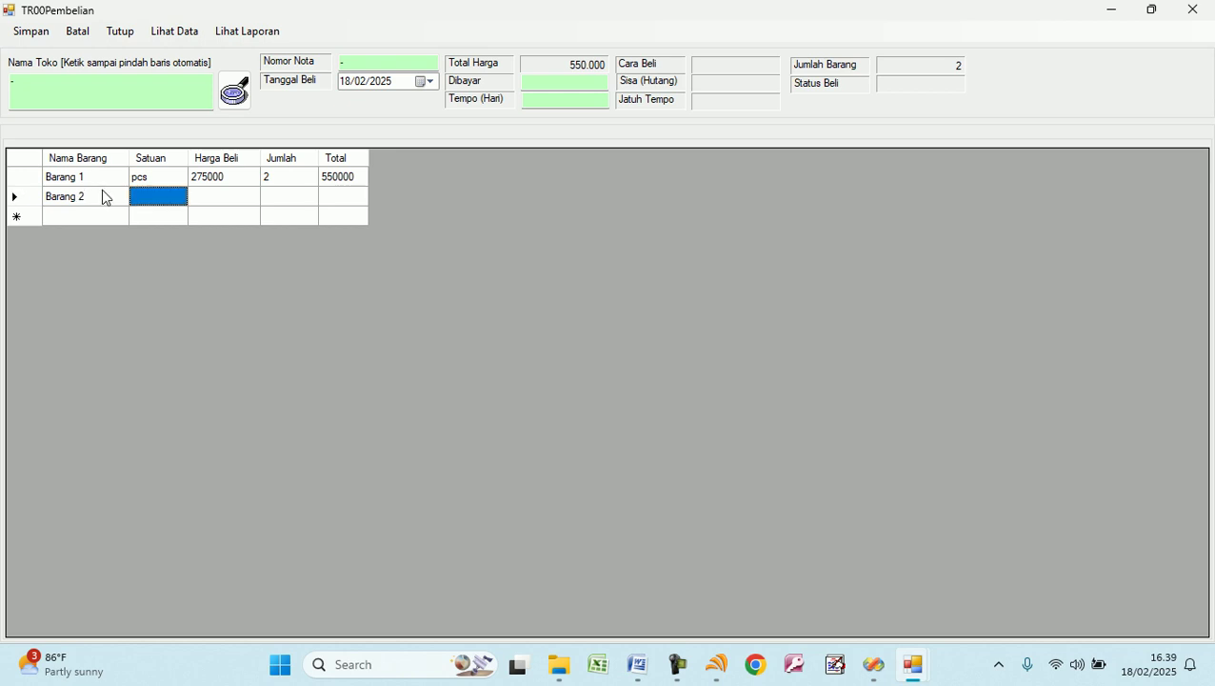
text(Dus)
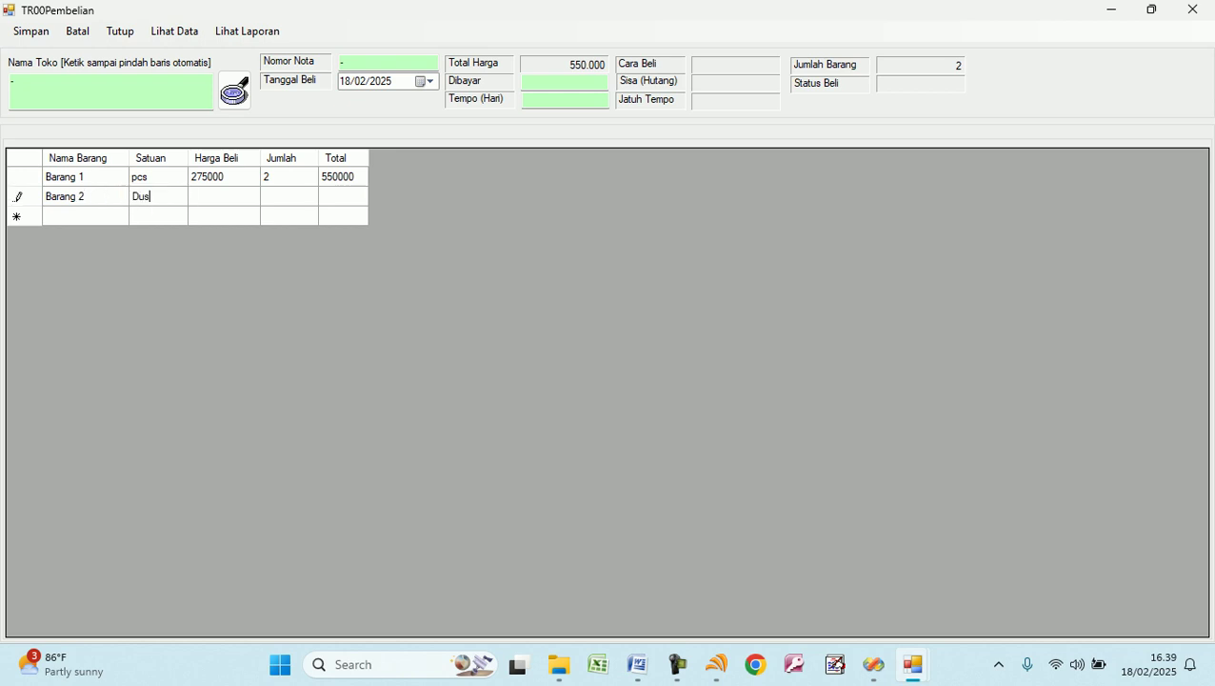
key(Tab)
text(350000)
key(Tab)
text(5)
key(Tab)
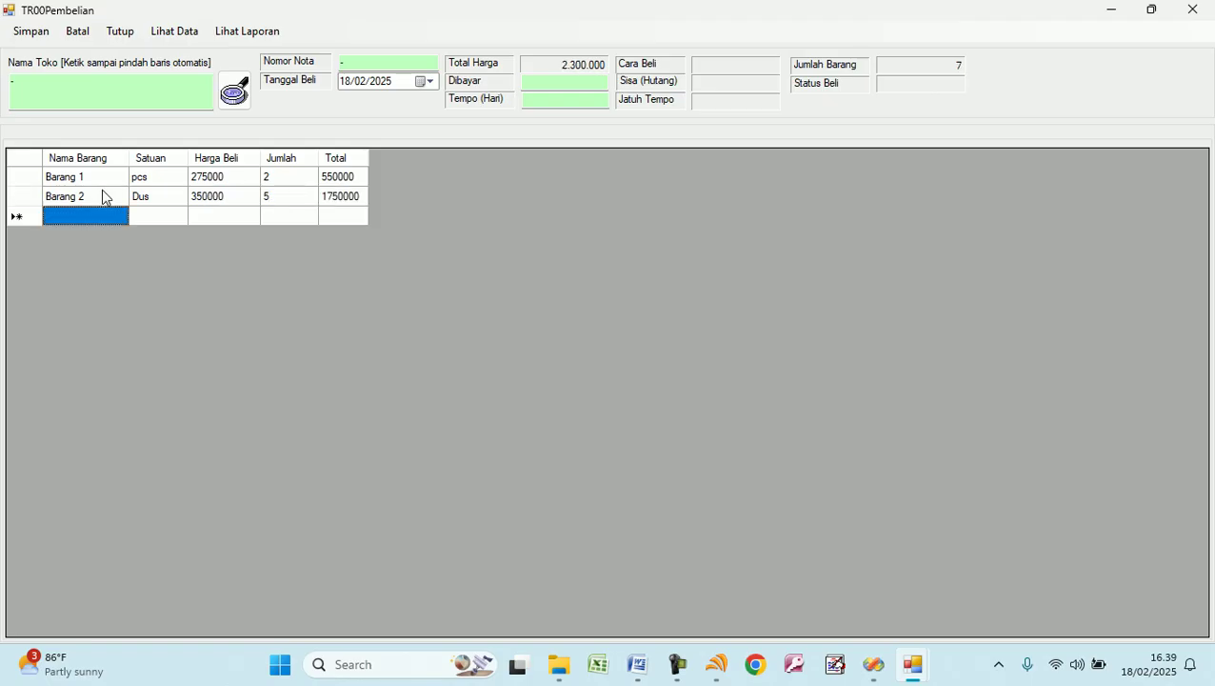
Set shop Toko Buana jaya, fill in the note number, 300.000 paid, 2-day term, and save.
click(13, 87)
key(BackSpace)
text(Toko Bua)
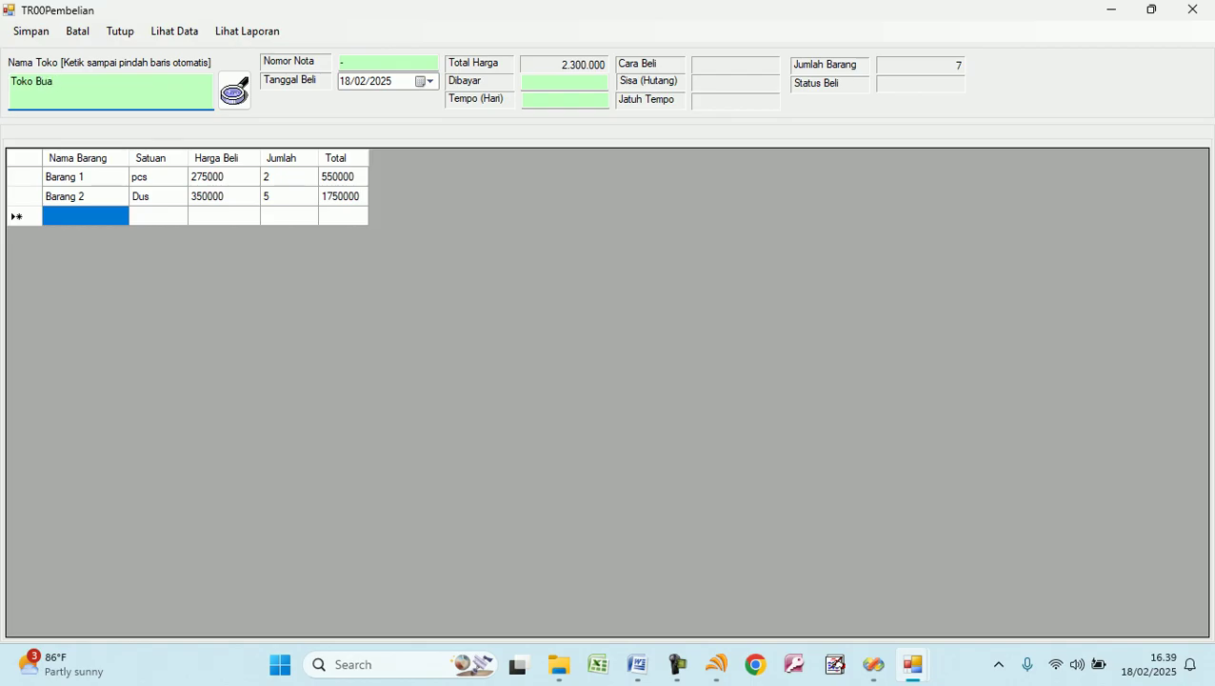
text(na jaya)
click(381, 62)
key(BackSpace)
text(987654)
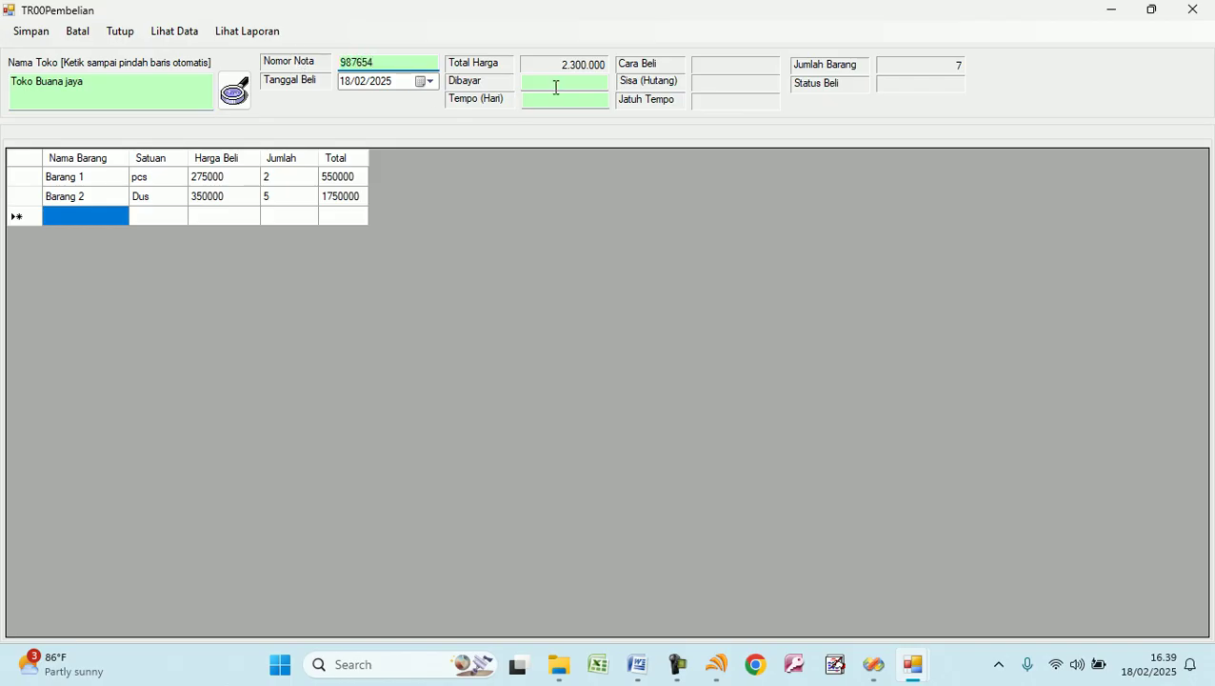
click(590, 88)
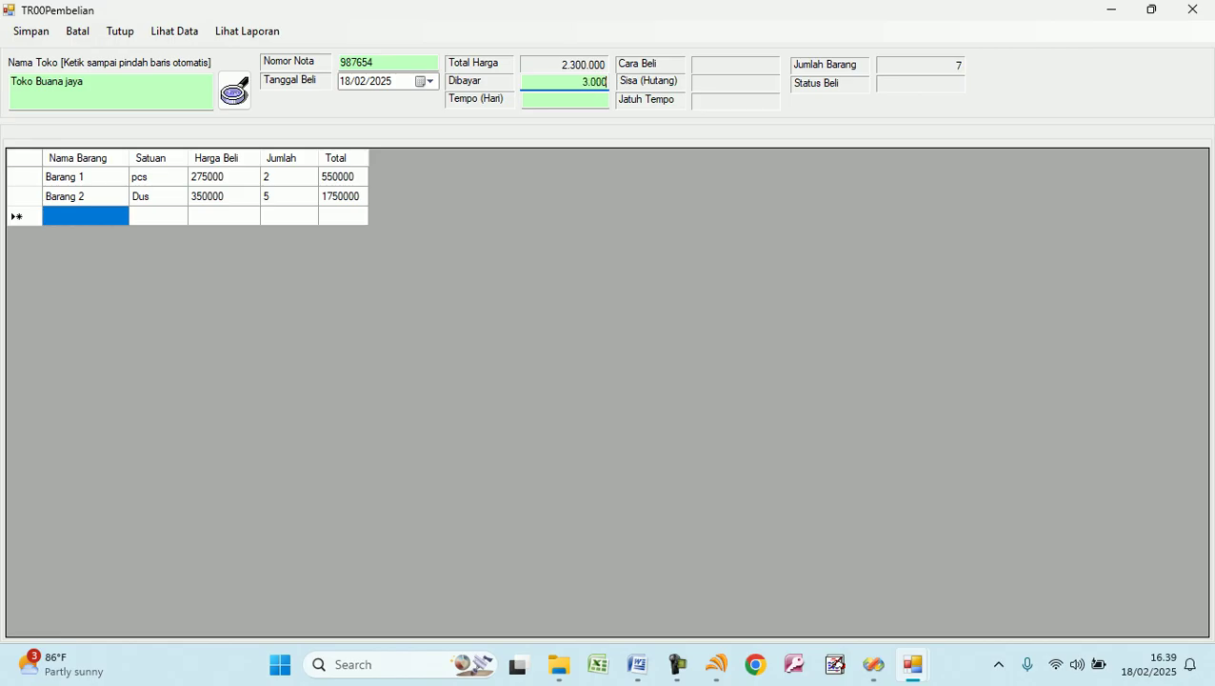
key(Return)
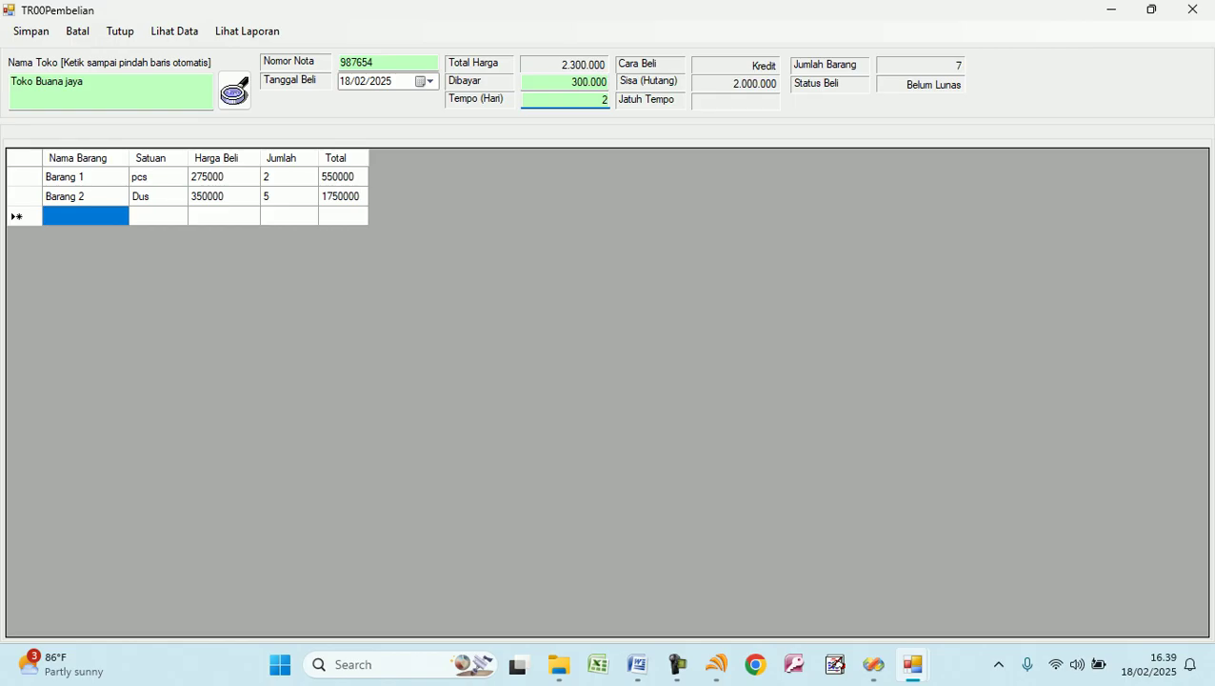
text(2)
key(Return)
click(30, 34)
Close the purchase form and open the balance sheet, checking Hutang Dagang's 2.000.000 opening credit.
click(121, 32)
click(217, 36)
click(233, 113)
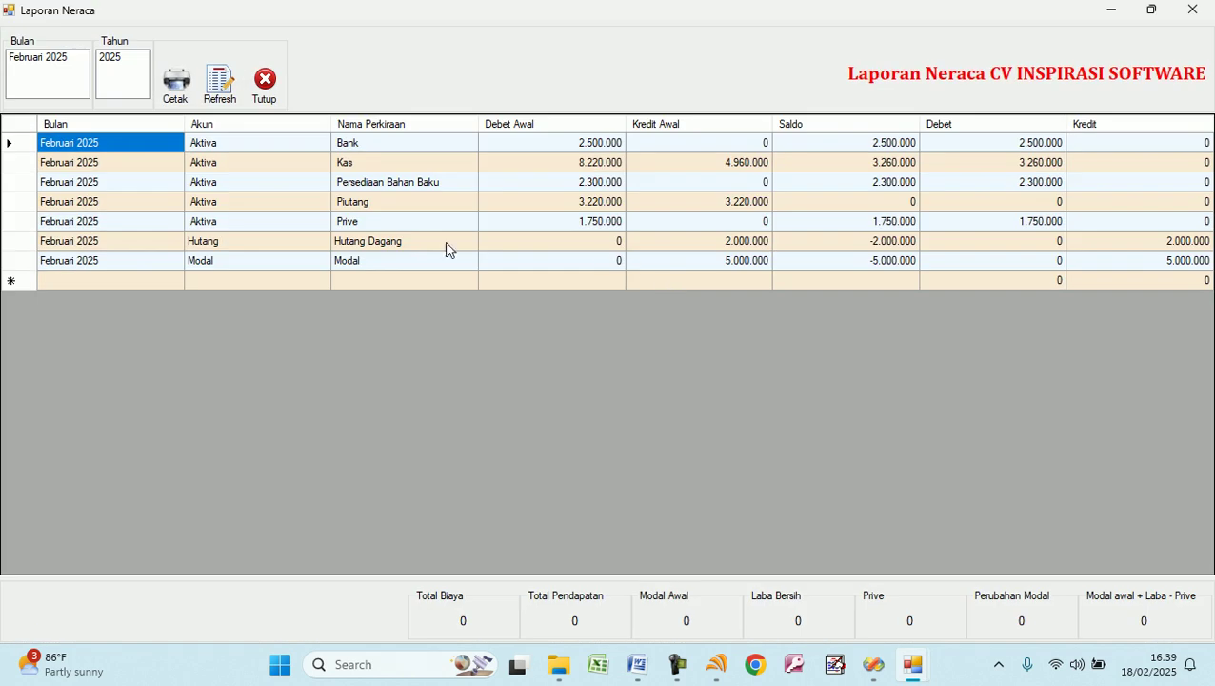
click(317, 246)
click(415, 244)
click(583, 245)
click(683, 246)
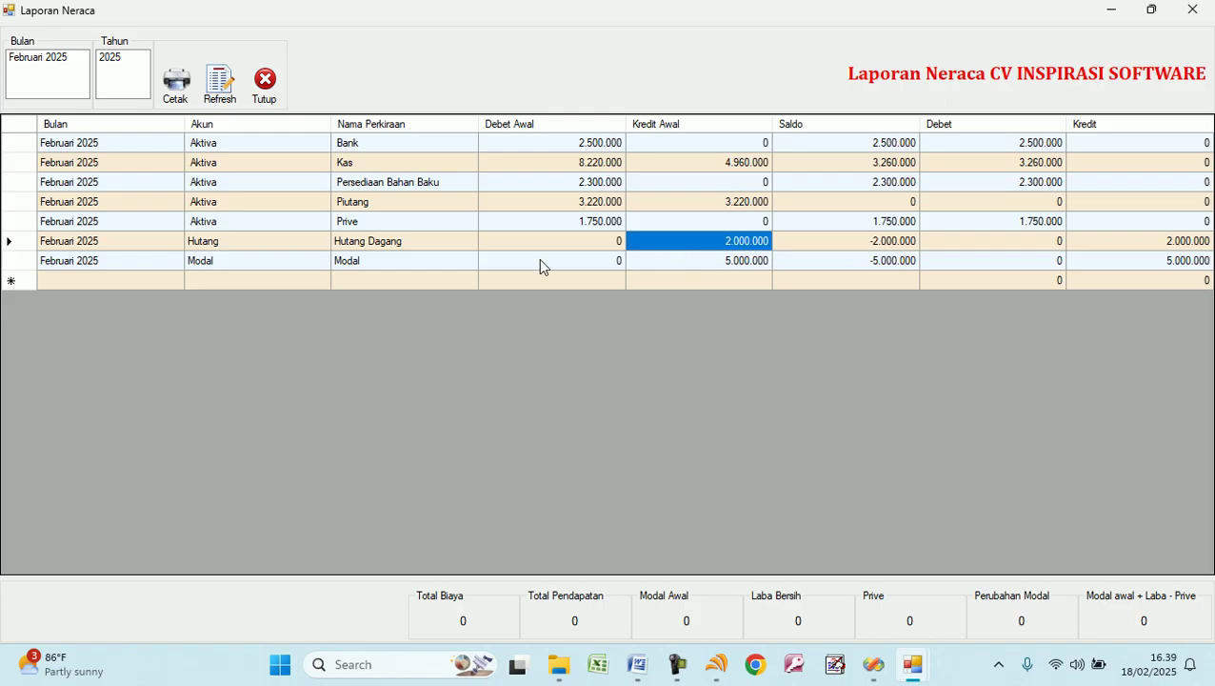
Preview the Februari 2025 balance sheet, confirm Total Aktiva equals Total Fasiva at 9.810.000, then close it.
click(46, 57)
click(179, 85)
scroll(503, 350, down, 5)
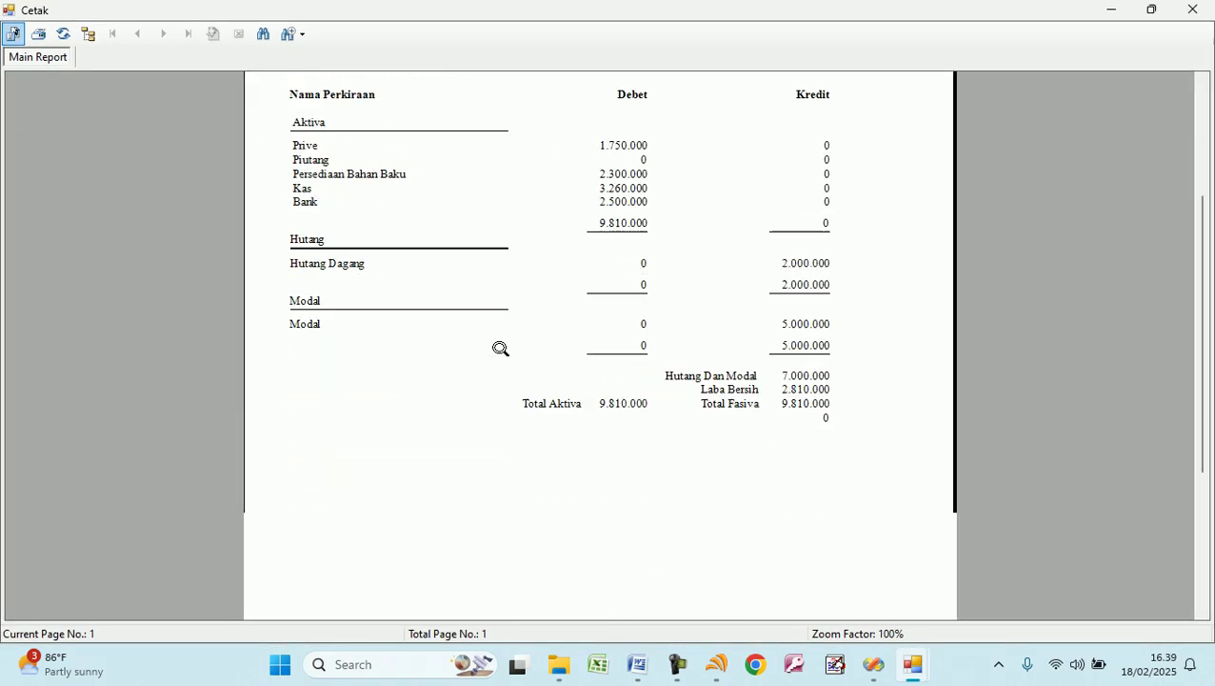
click(614, 301)
click(798, 300)
click(631, 301)
click(798, 300)
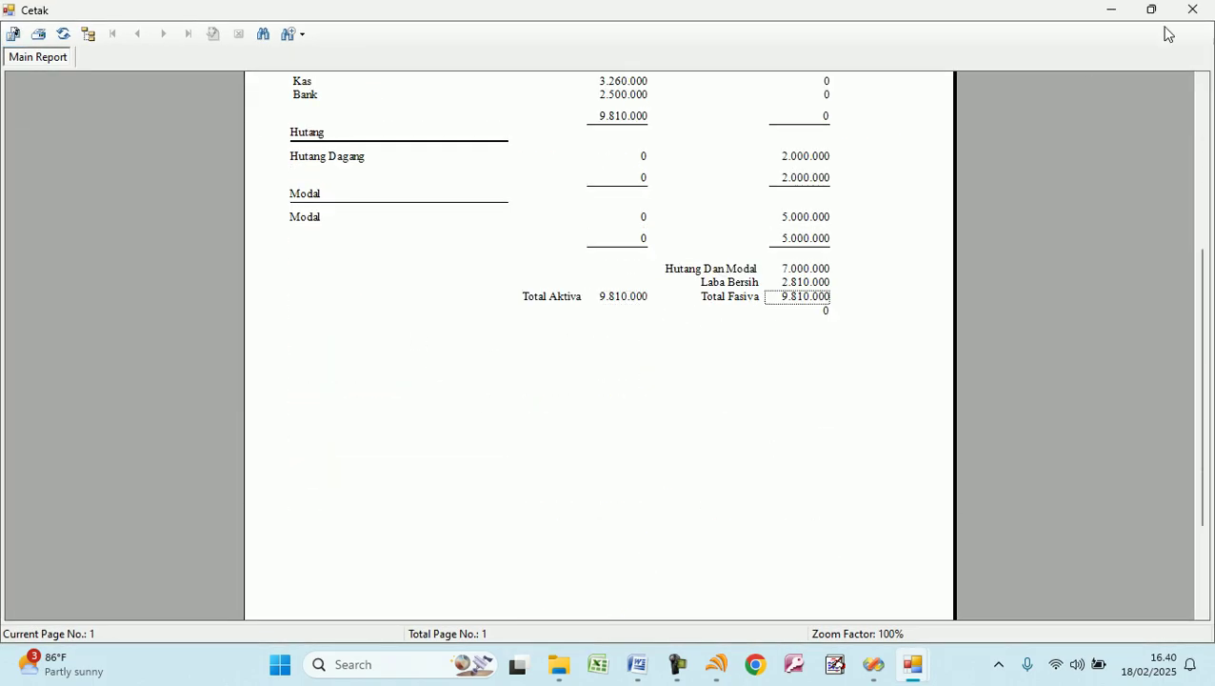
click(1192, 9)
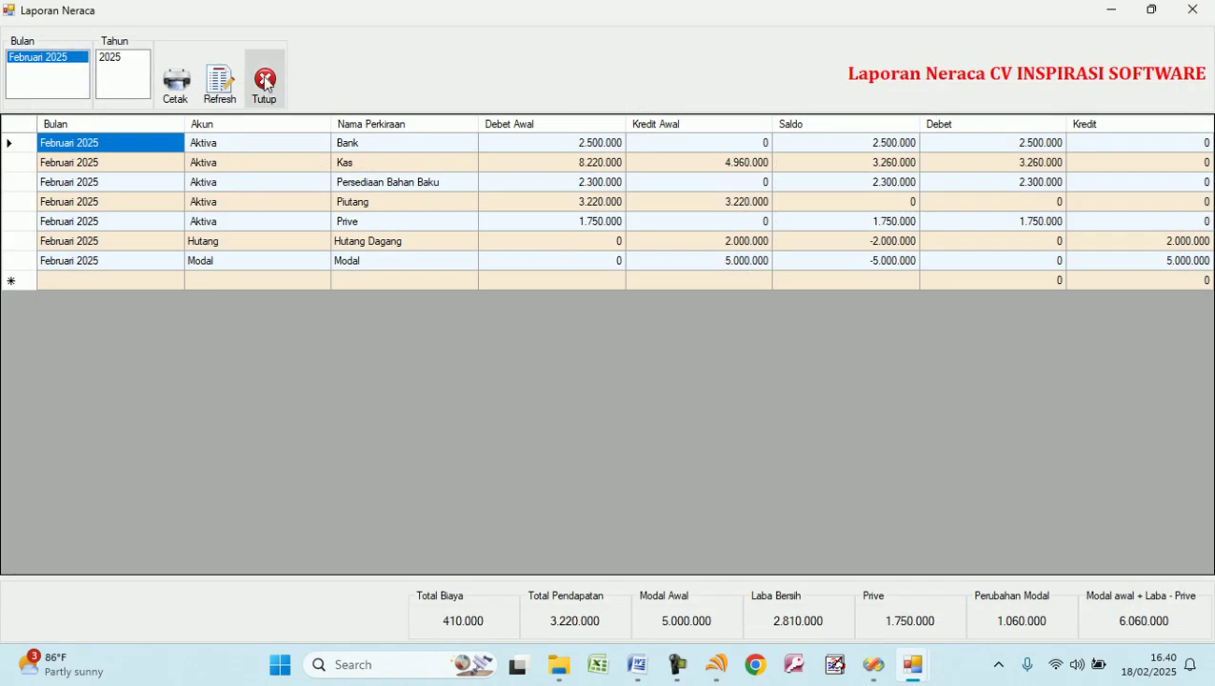
click(264, 81)
Filter the quotation report by 18/02/2025, TWR1/TWR2, both customers and Penawaran/Penjualan status.
click(592, 100)
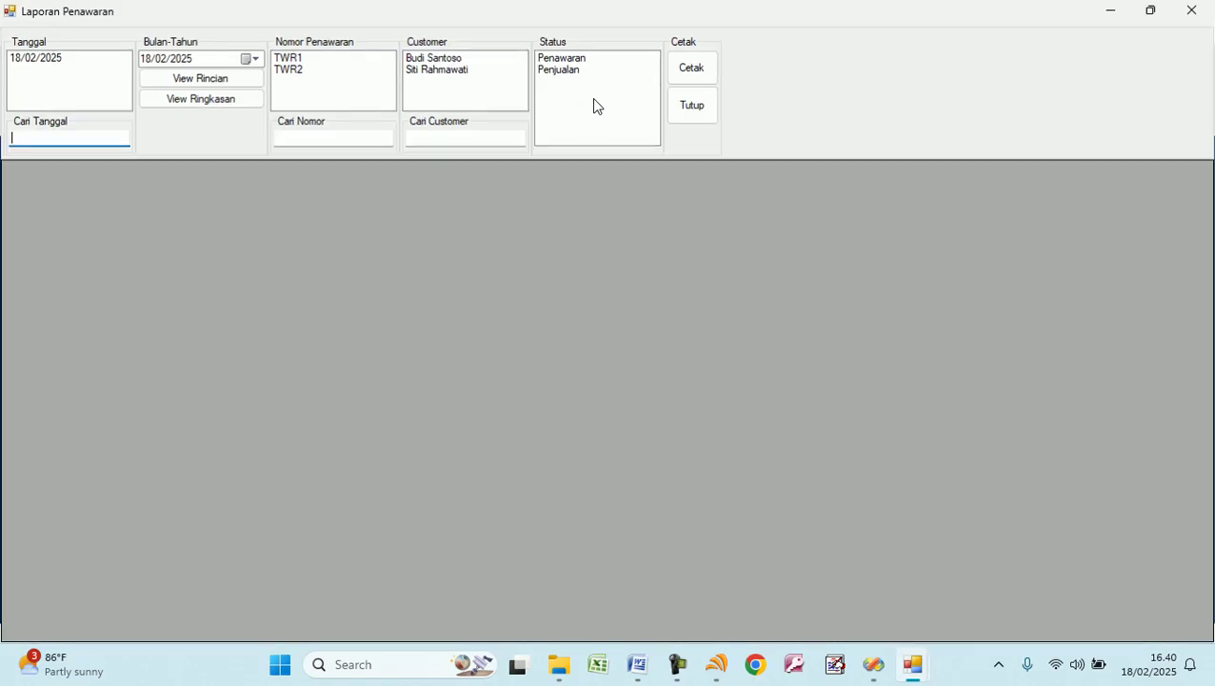
click(57, 57)
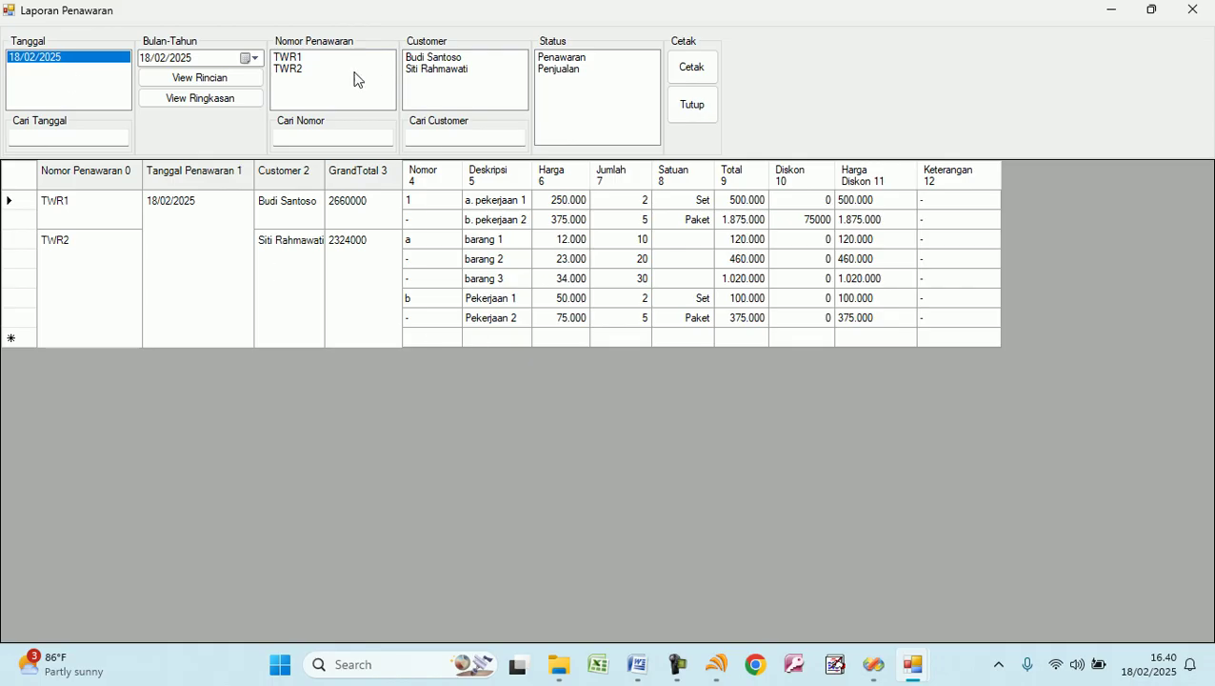
click(294, 60)
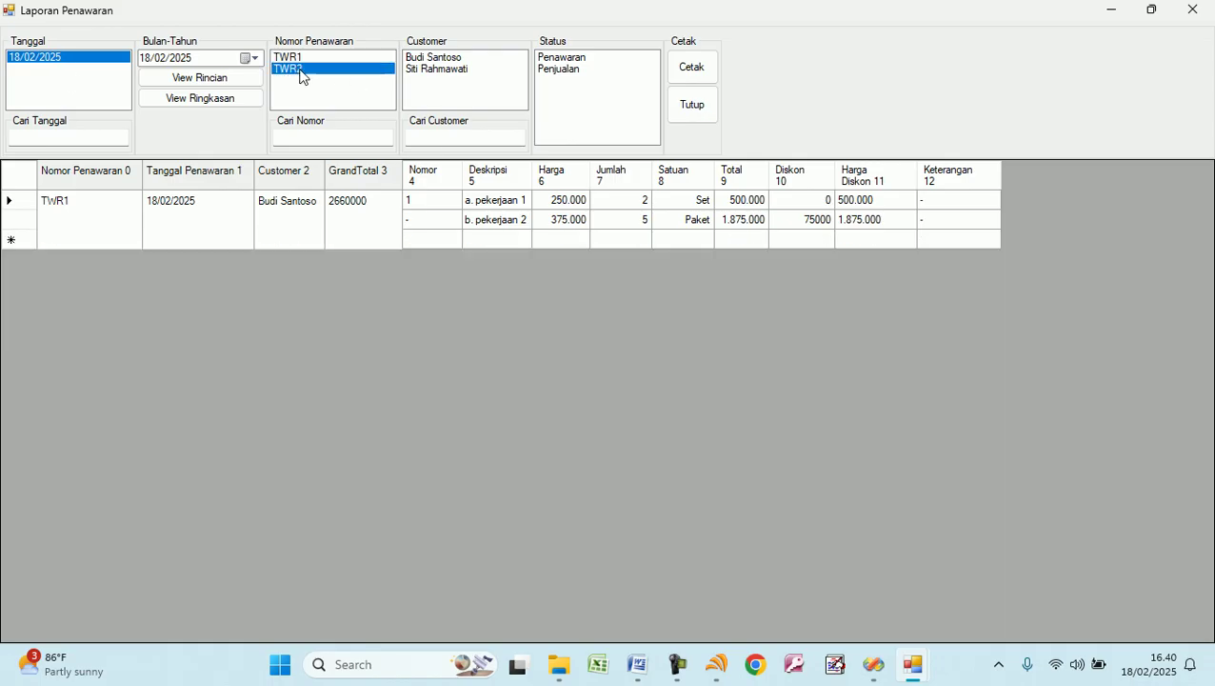
click(297, 71)
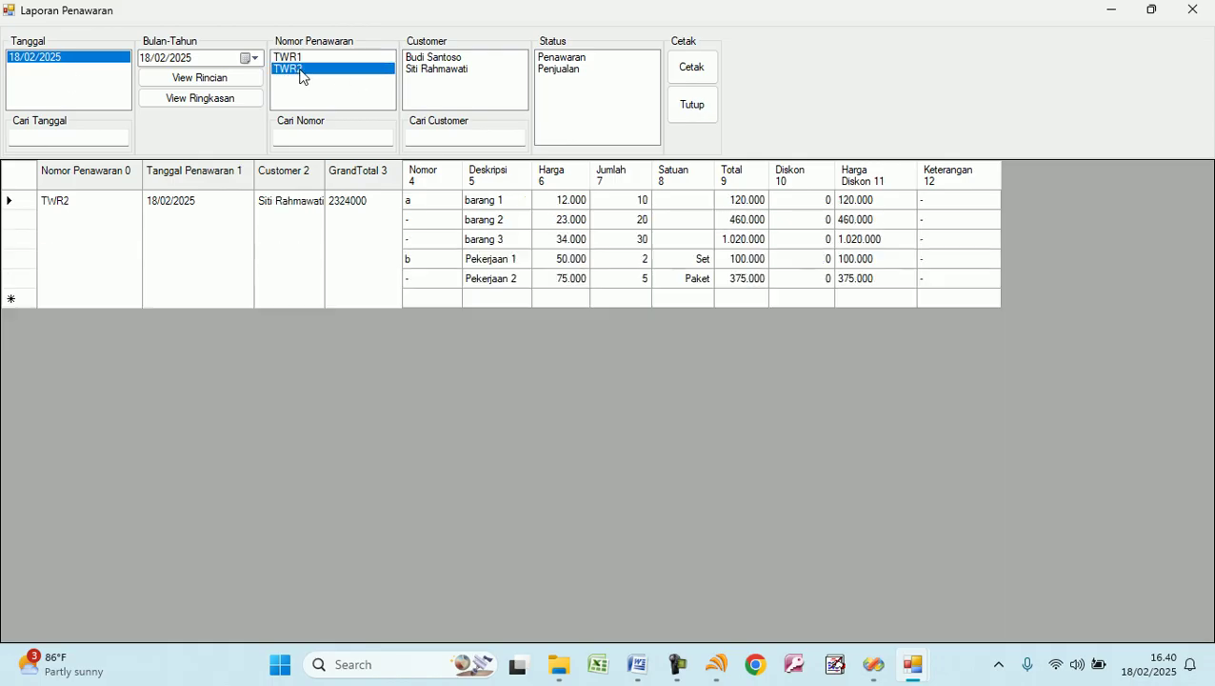
click(442, 61)
click(449, 71)
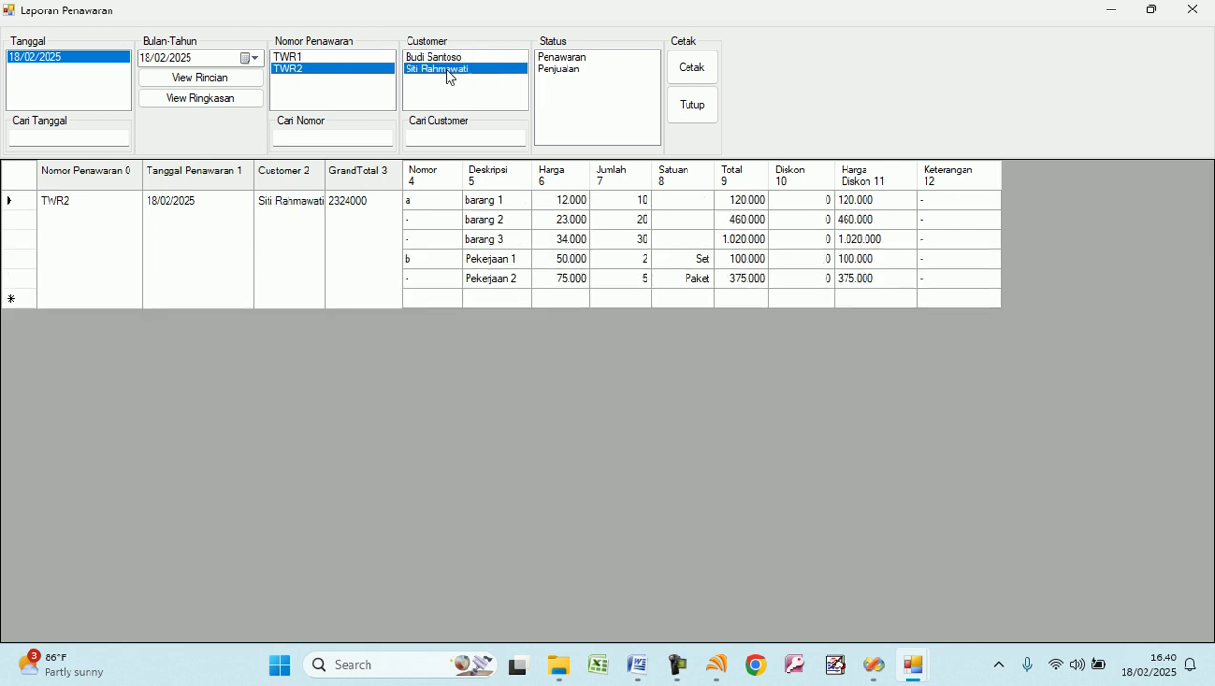
click(572, 61)
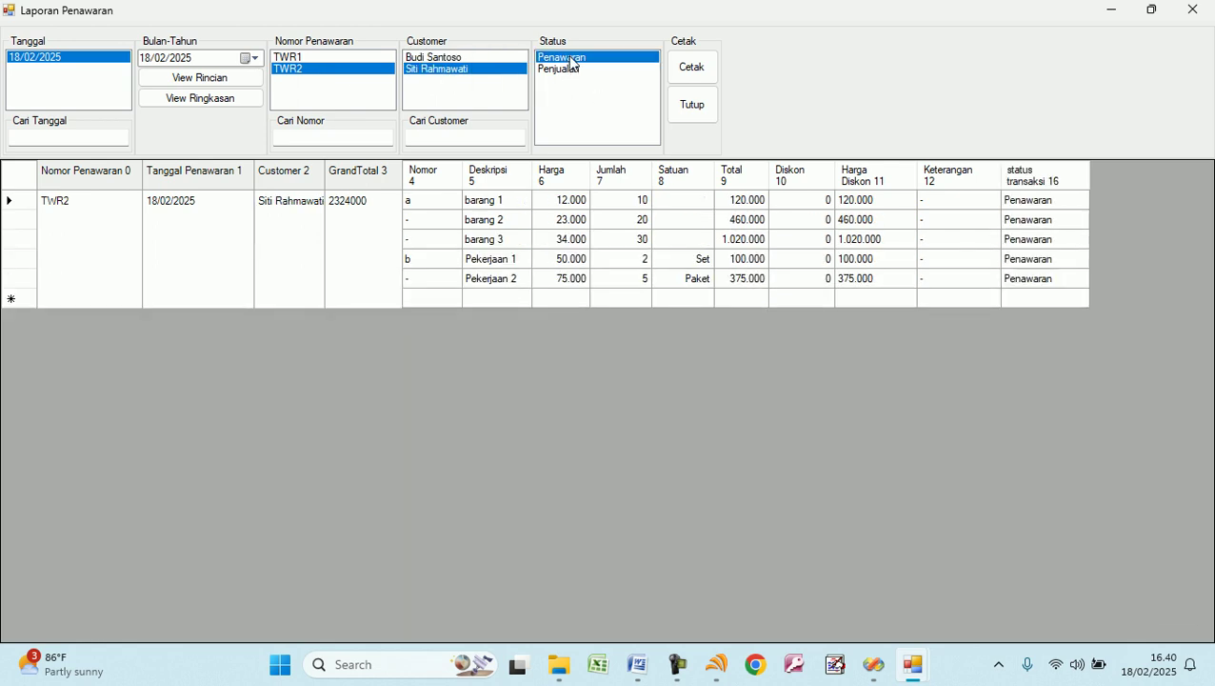
click(564, 71)
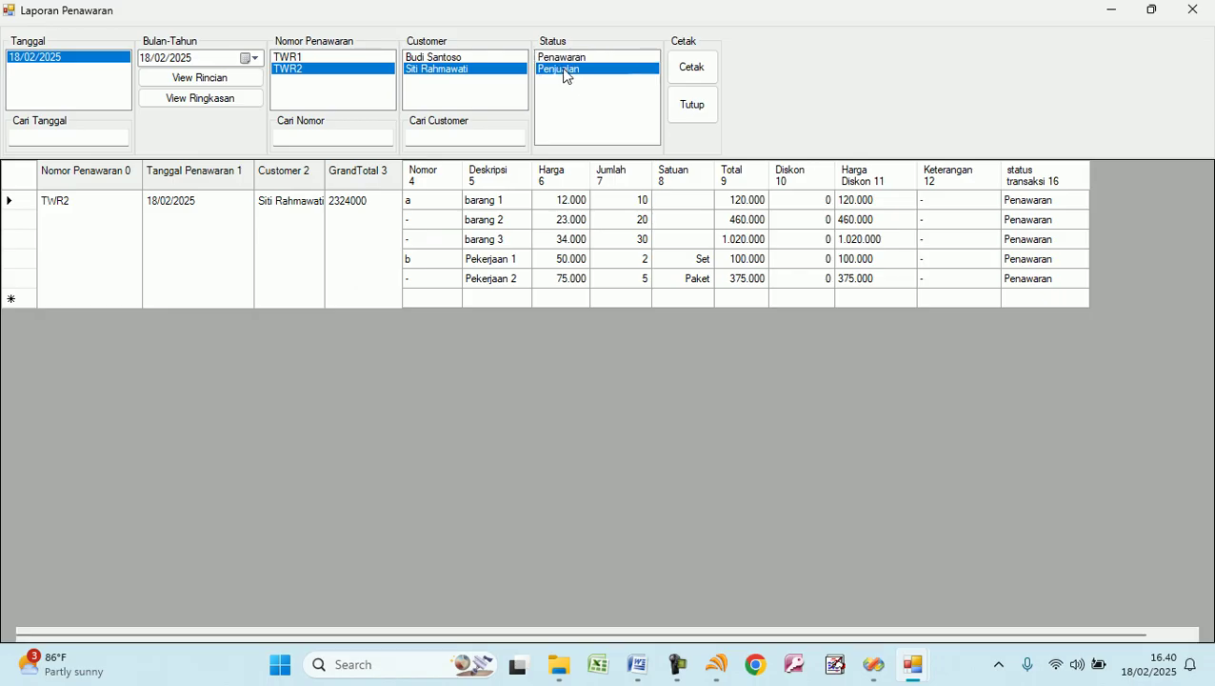
Preview the printable quotation report, then close the quotation report window.
click(693, 80)
scroll(505, 396, down, 3)
scroll(504, 396, up, 3)
click(1192, 10)
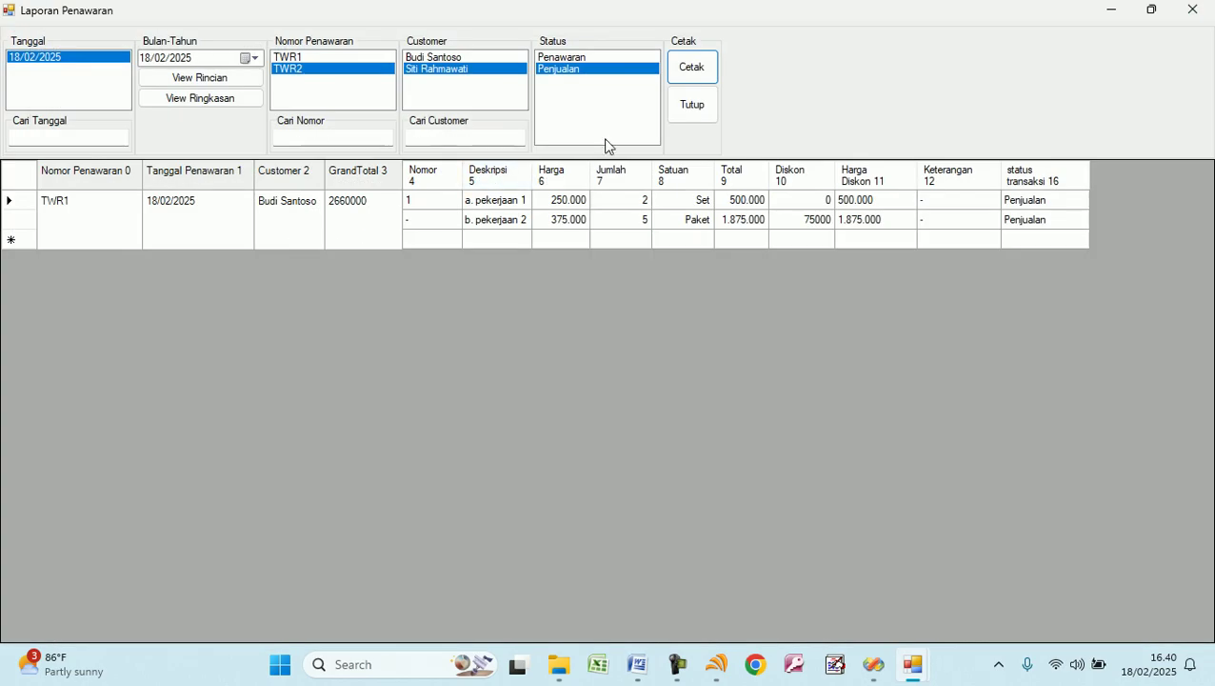
click(692, 107)
click(652, 105)
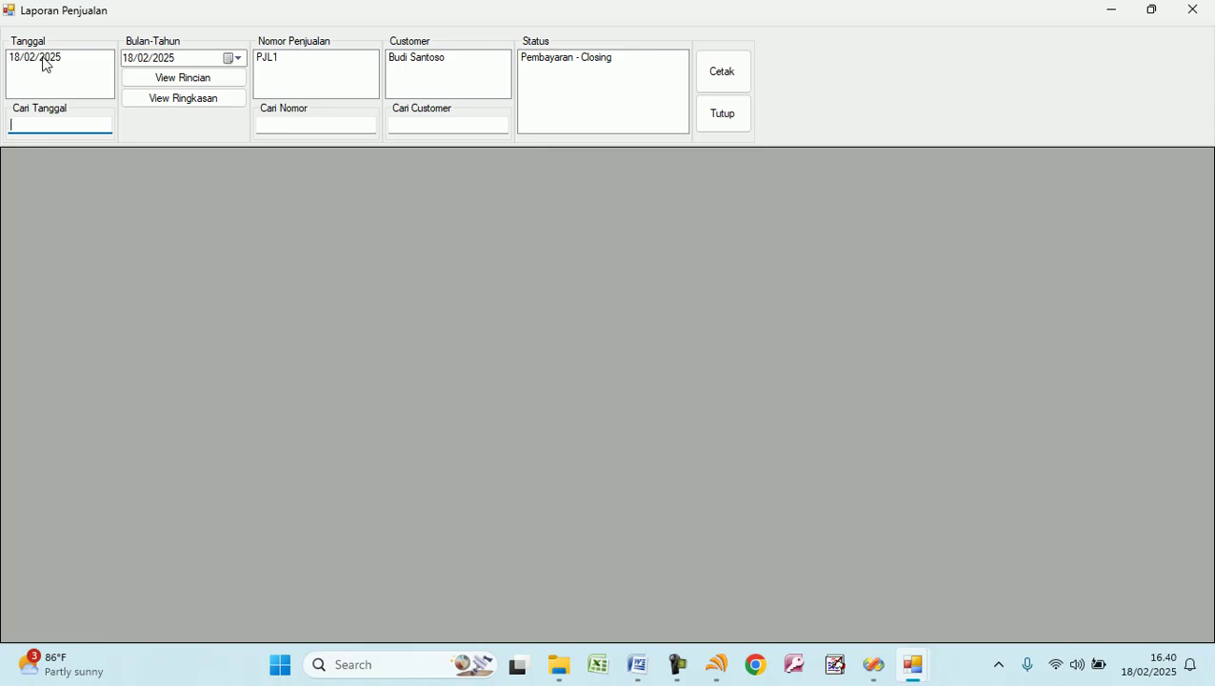
Filter the sales report to 18/02/2025, sale PJL1, its customer and Pembayaran - Closing status.
click(45, 59)
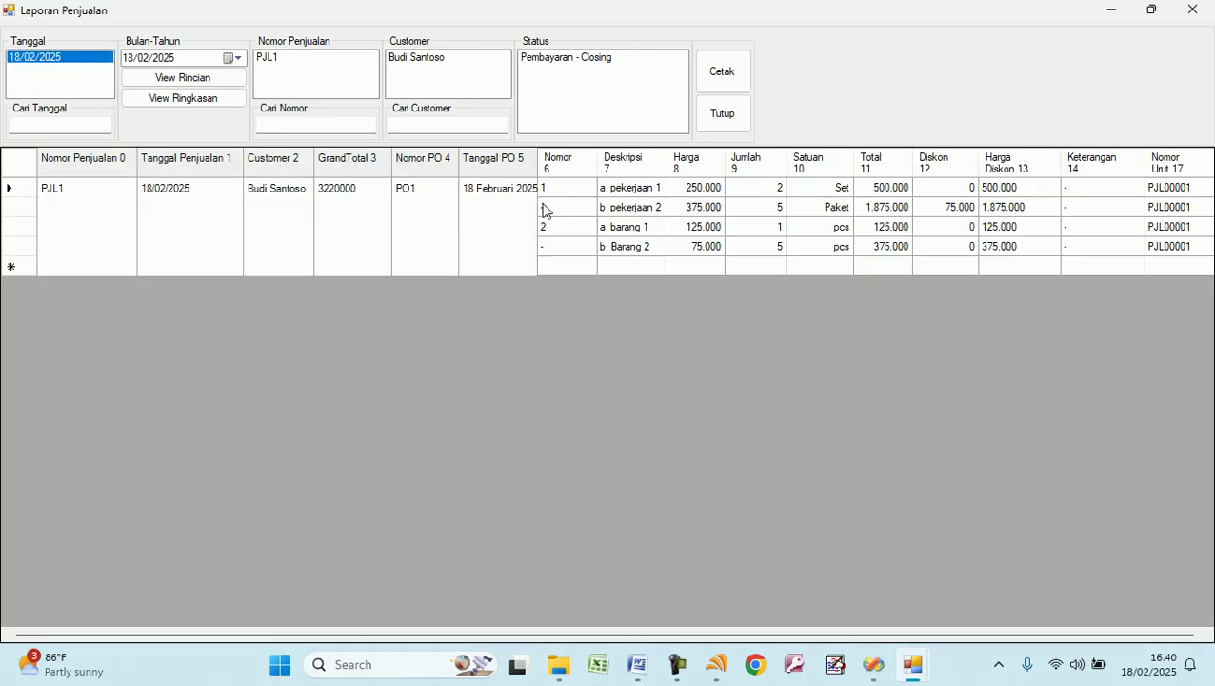
click(269, 59)
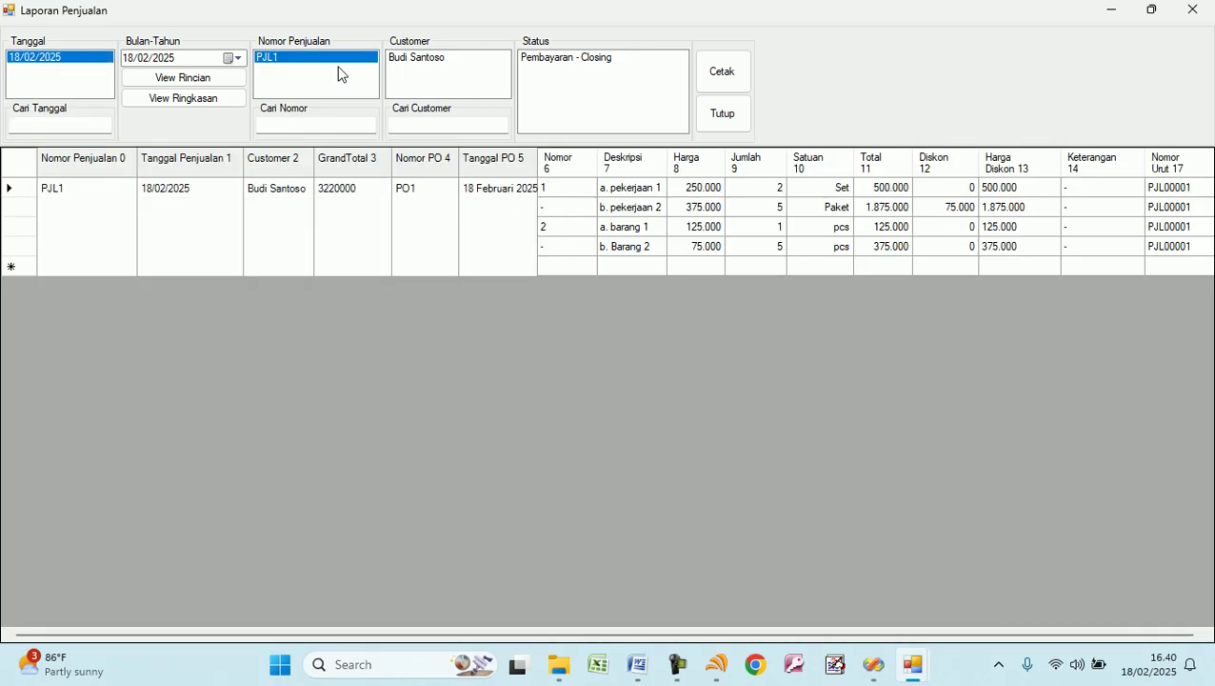
click(416, 61)
click(583, 59)
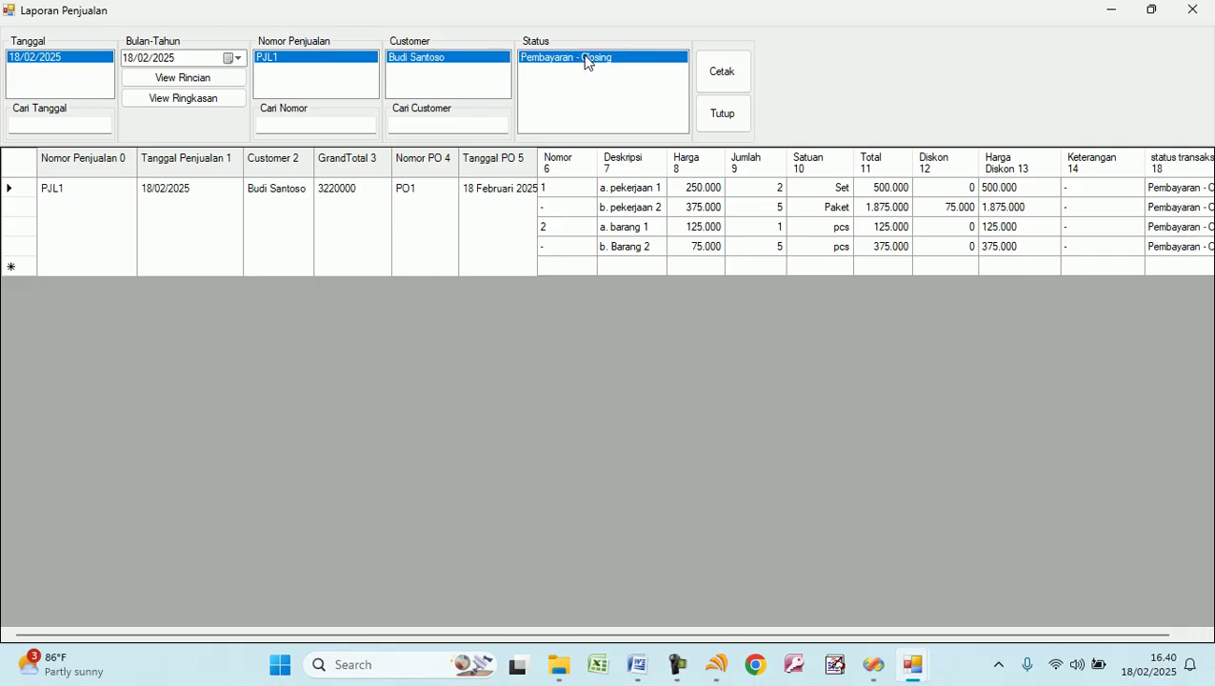
click(723, 116)
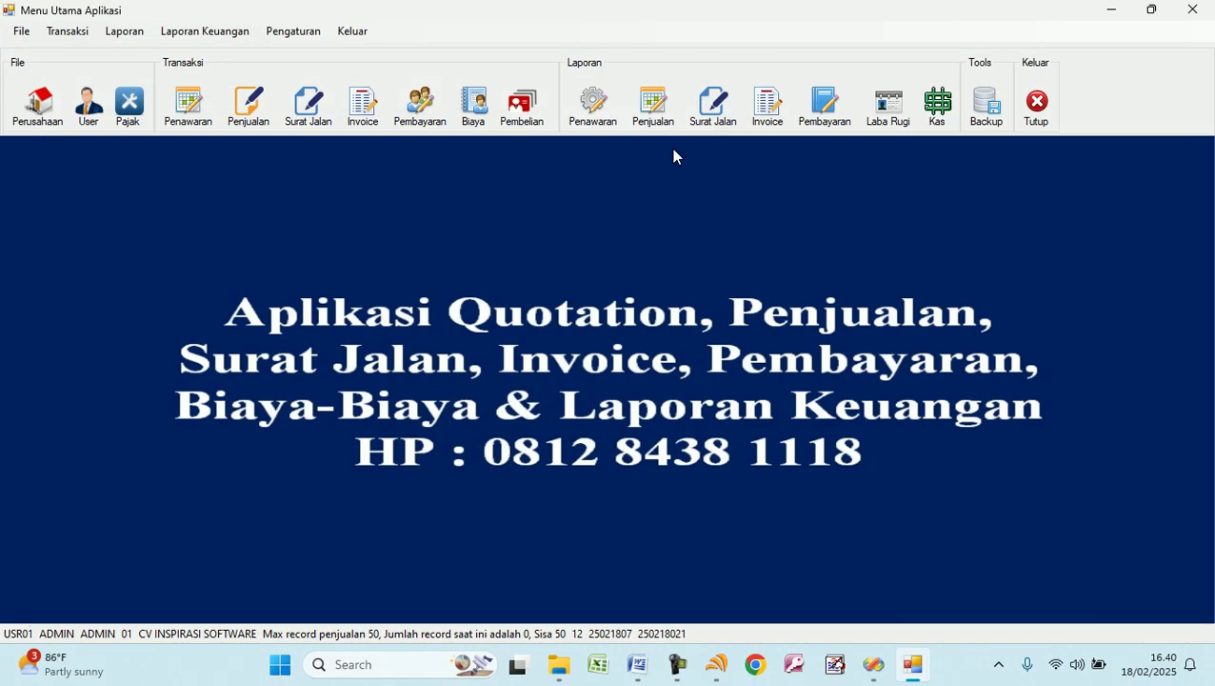
Review the 18/02/2025 delivery-note report for SJL1, checking delivered quantities, then close it.
click(714, 107)
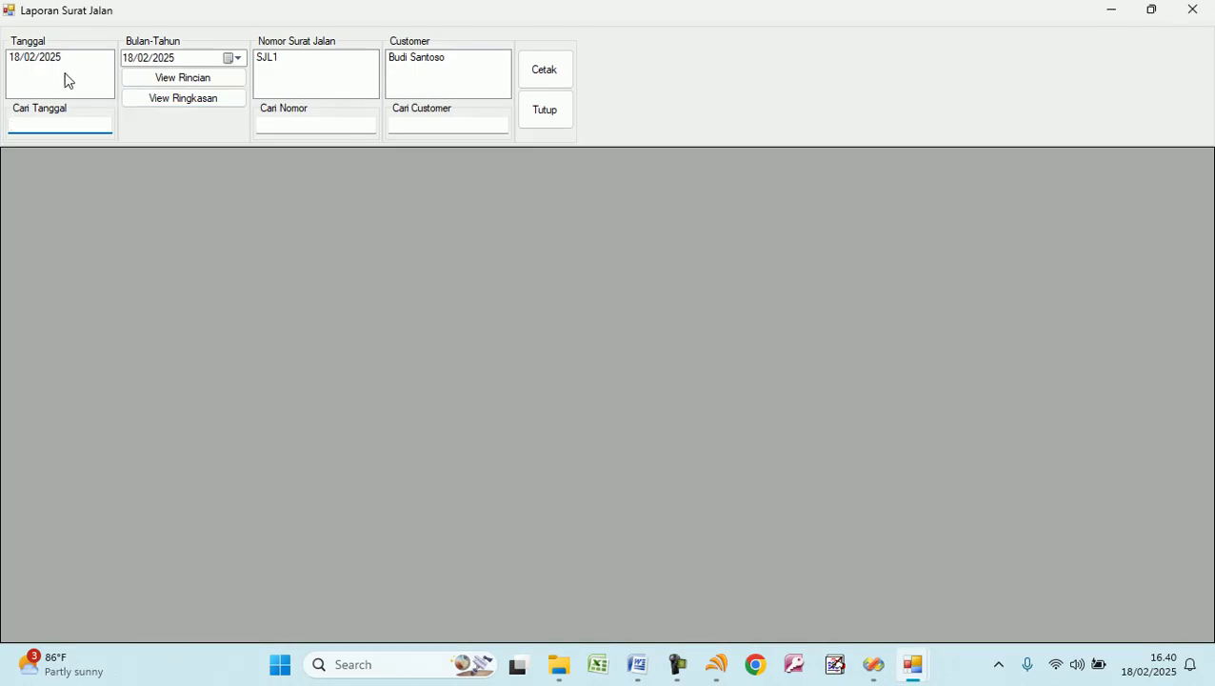
click(54, 59)
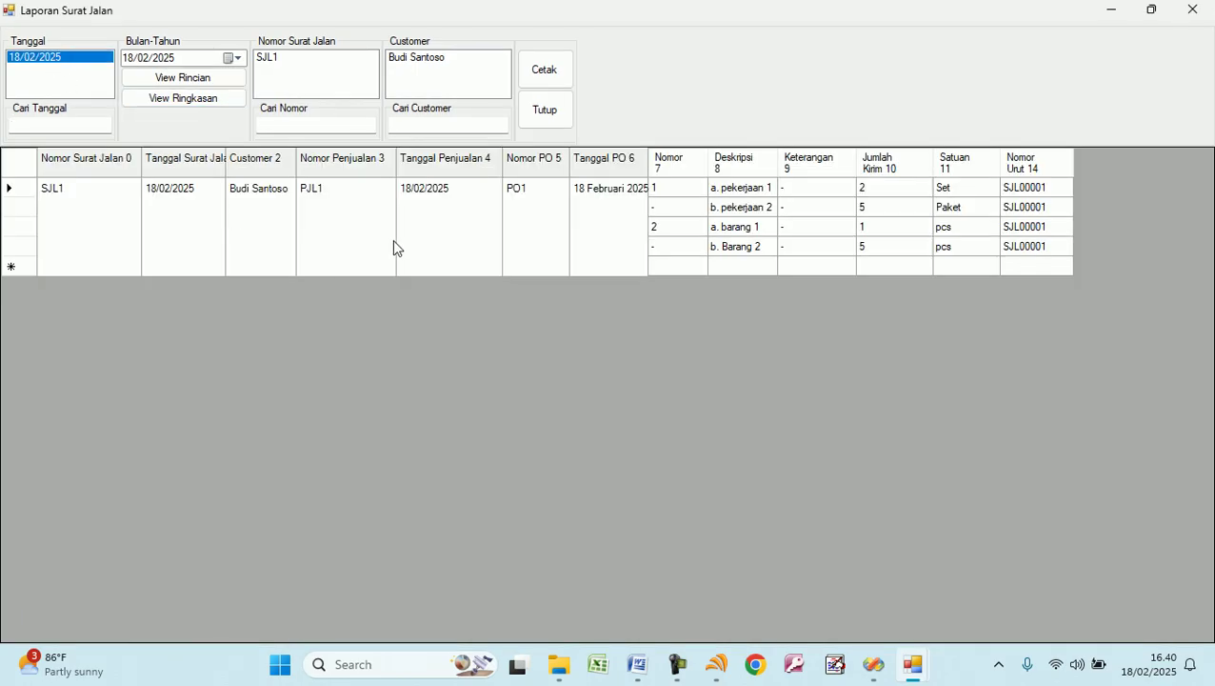
click(821, 188)
click(874, 190)
click(873, 228)
click(877, 234)
click(278, 59)
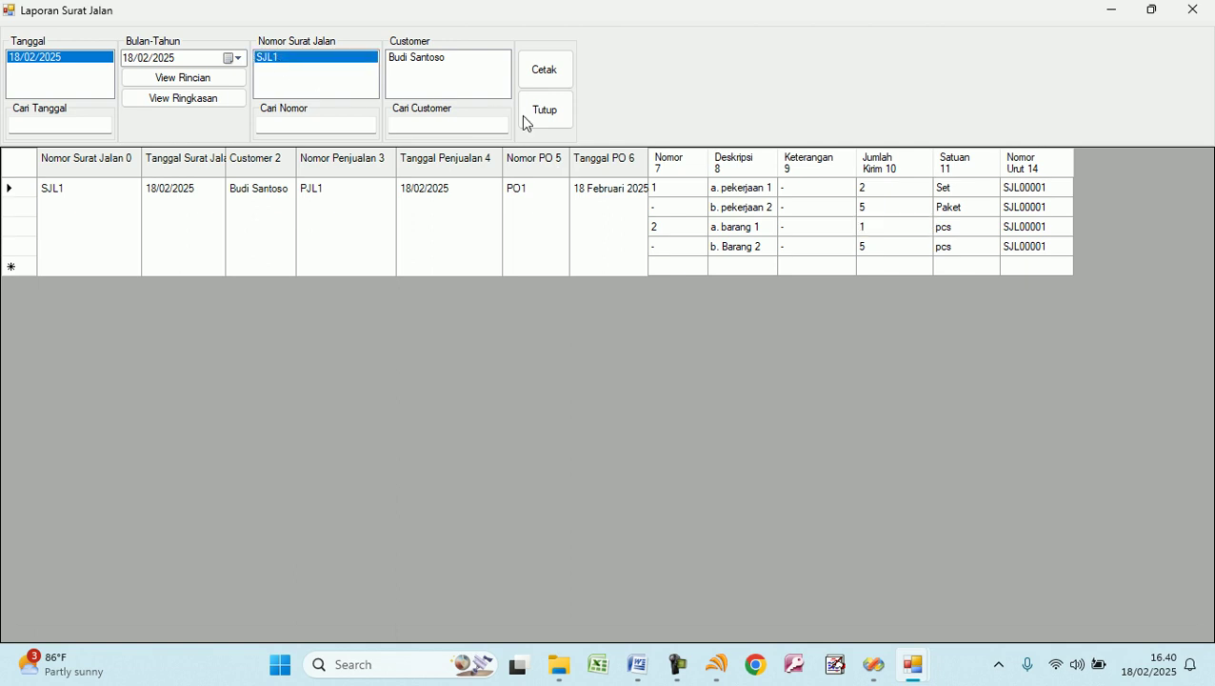
click(541, 115)
click(238, 113)
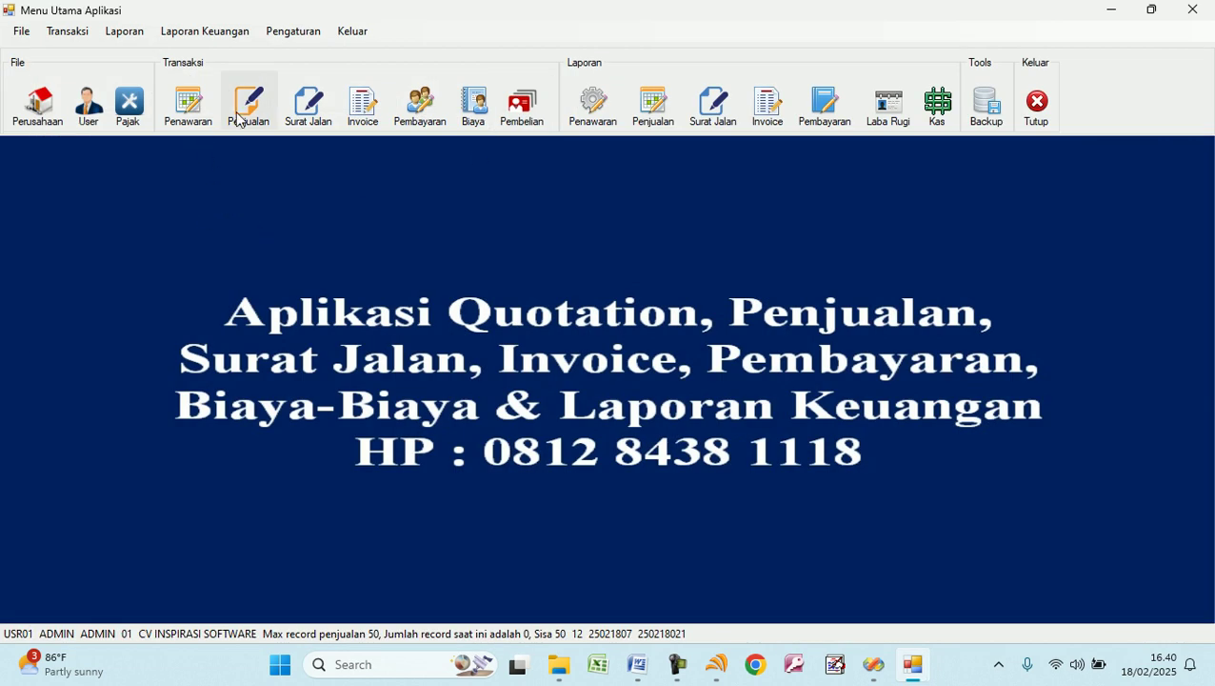
Start a new sale from quotation TWR2 and cancel the first save to fix missing units.
click(270, 46)
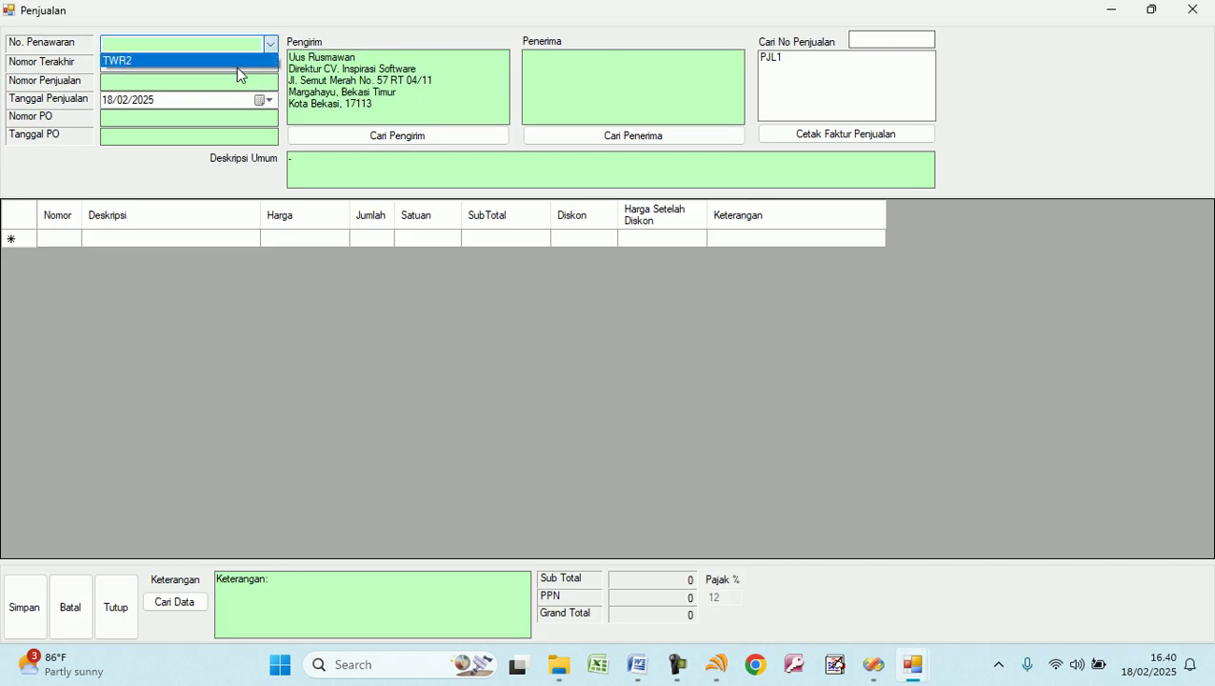
click(236, 62)
click(200, 83)
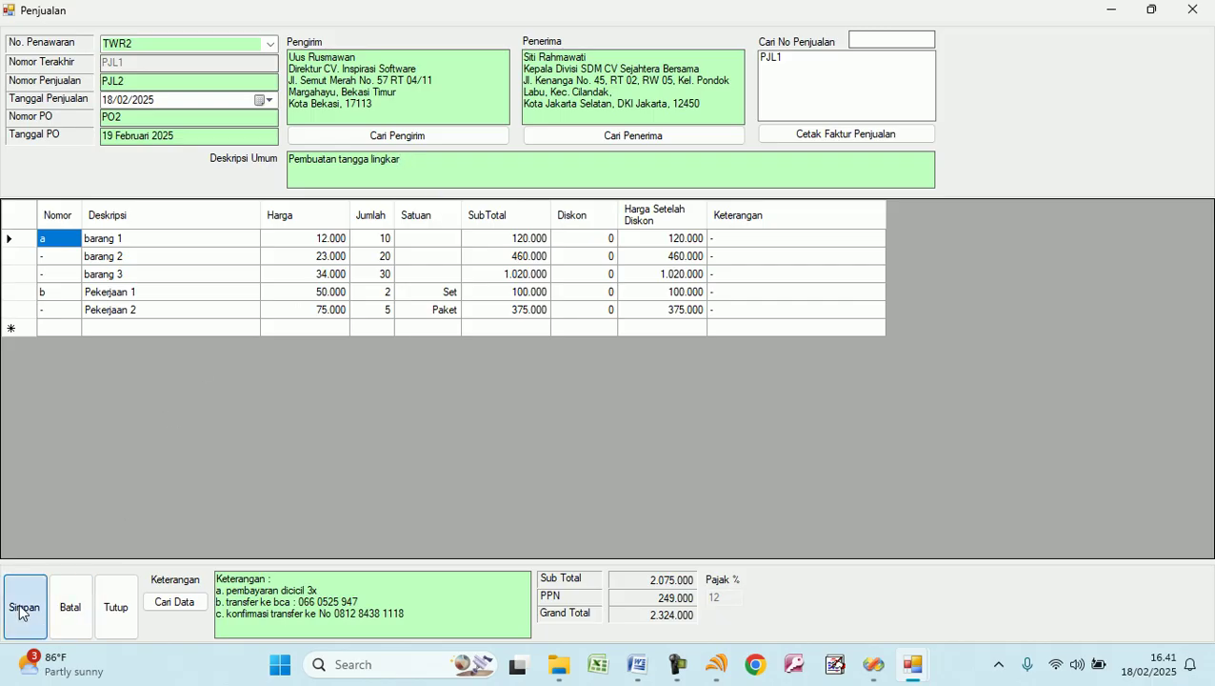
click(21, 613)
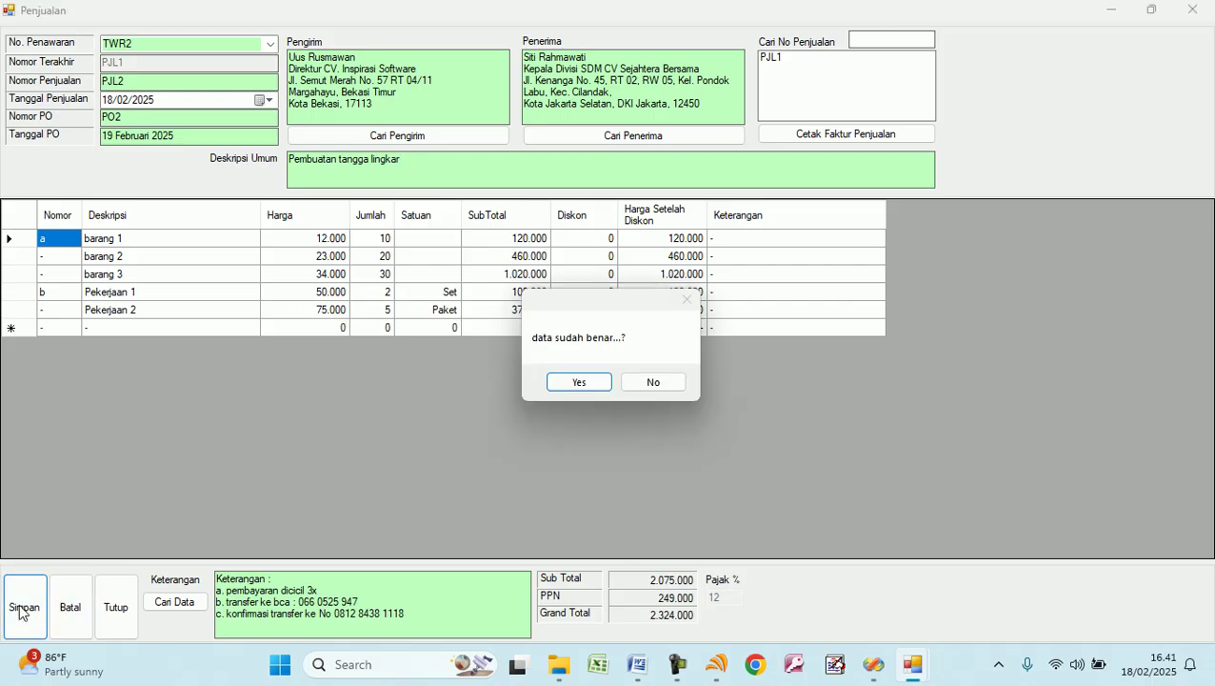
click(657, 384)
Enter units Pak, Dus and Lusin for the three goods, save sale PJL2 and close the form.
click(434, 247)
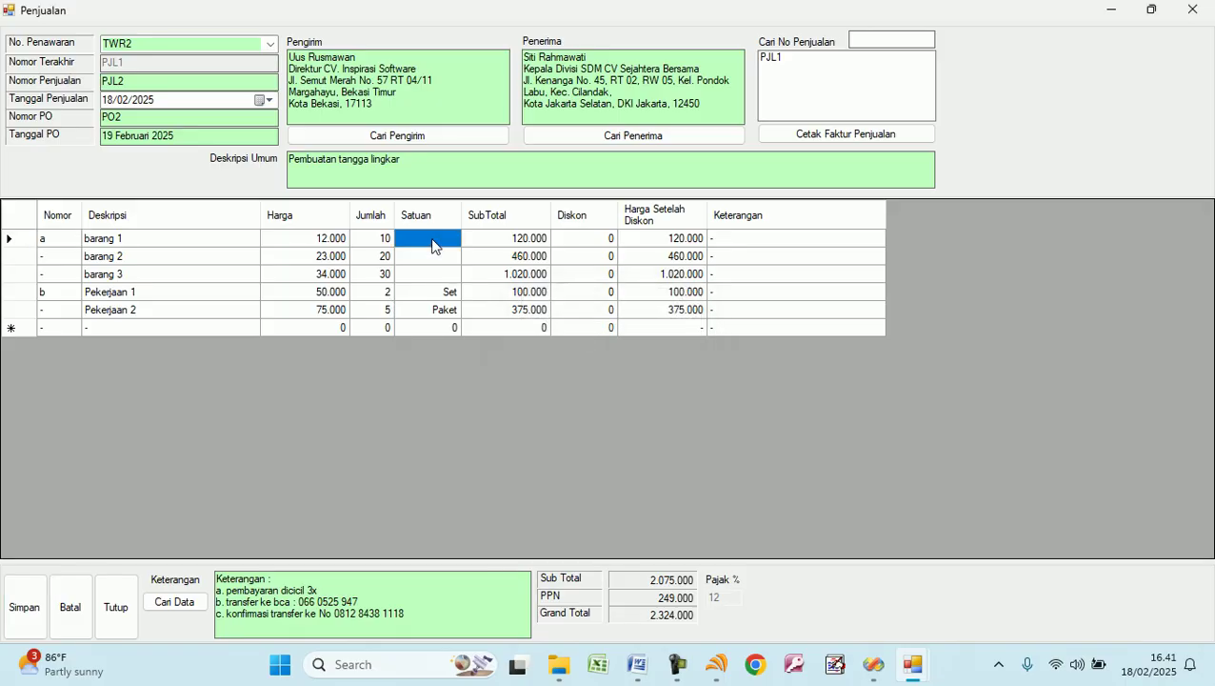
click(433, 240)
text(Pak)
text(Dus)
key(Return)
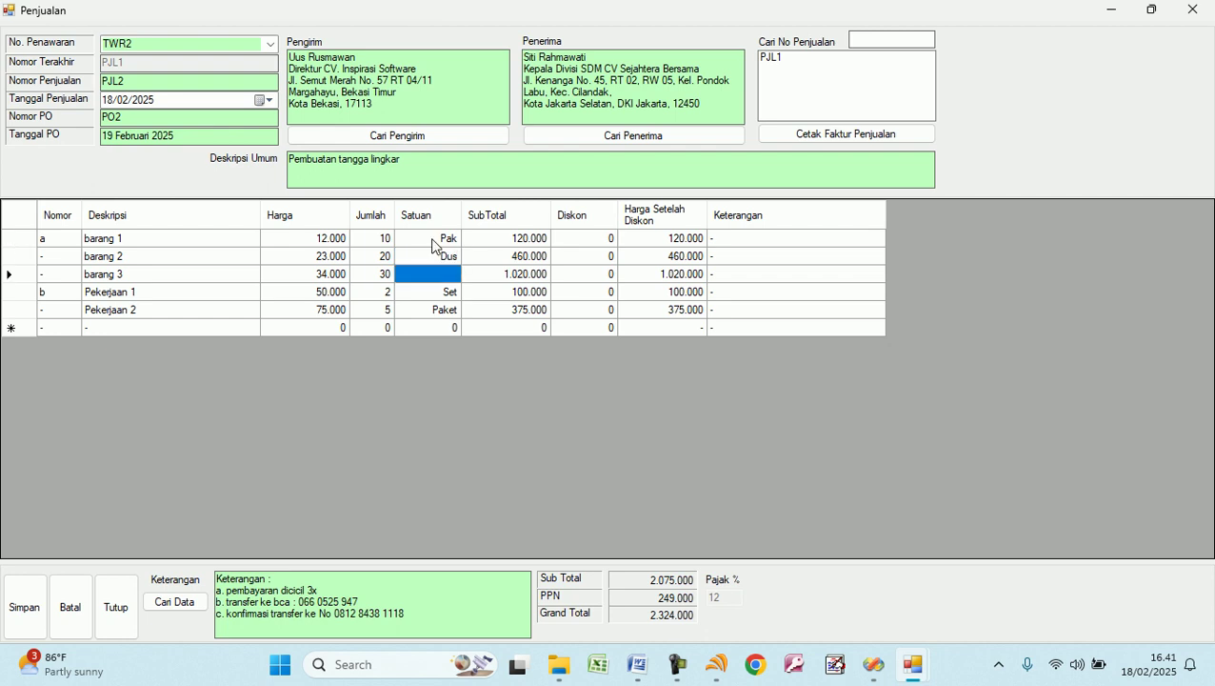
text(Lusin)
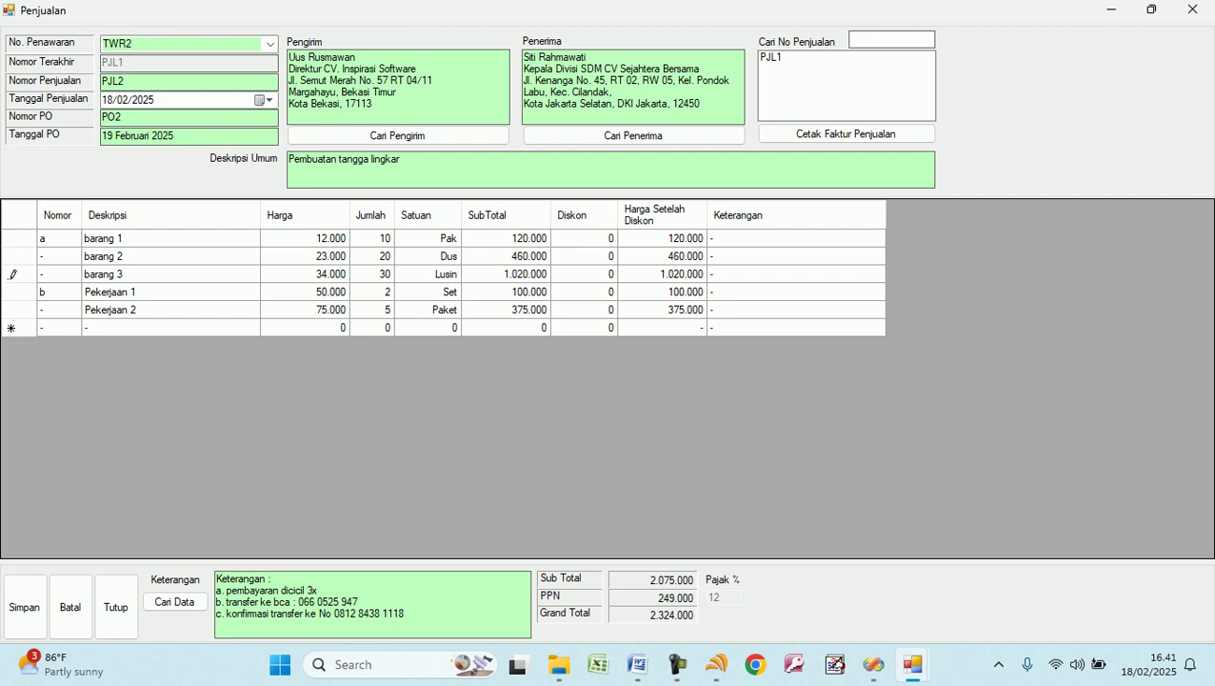
key(Return)
click(23, 615)
click(580, 382)
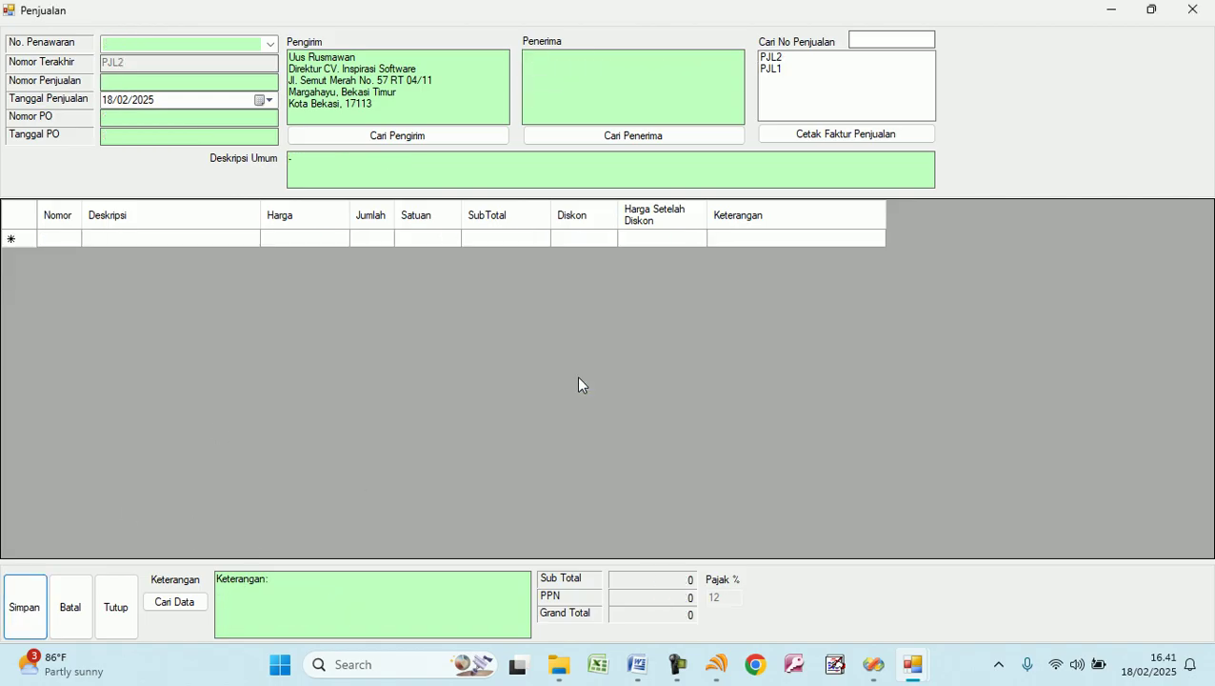
click(116, 615)
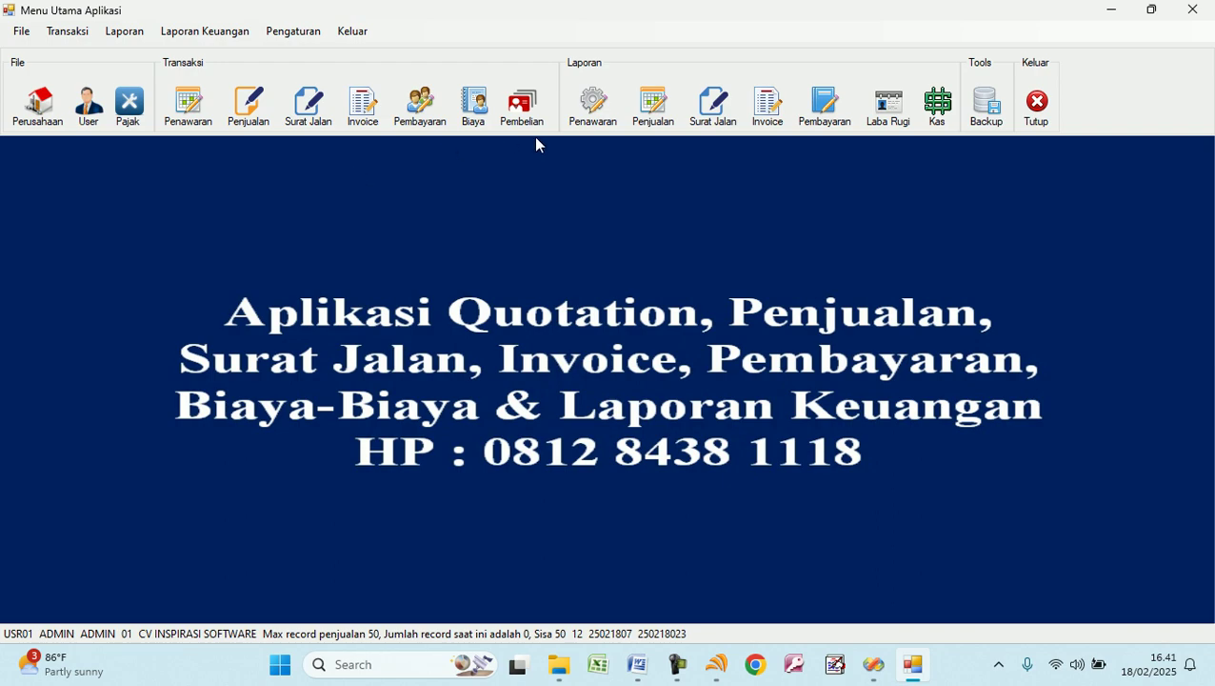
Check that the 18/02/2025 sales report lists PJL2, then open the Laporan Neraca report.
click(653, 107)
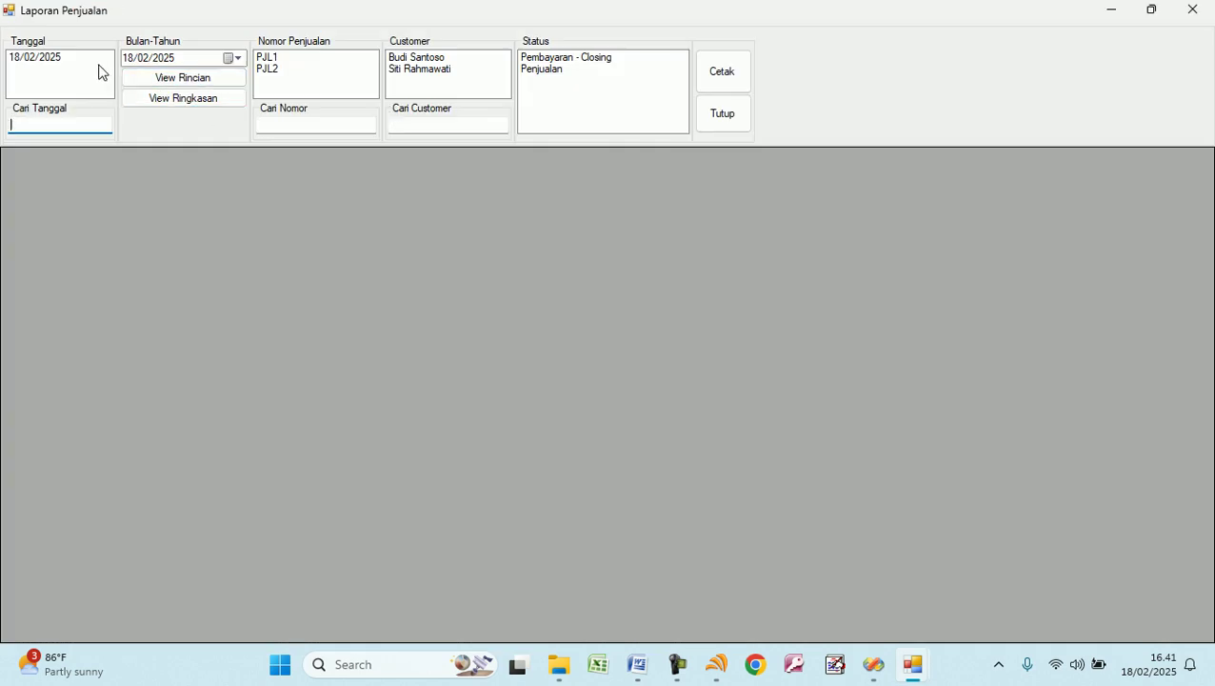
click(66, 59)
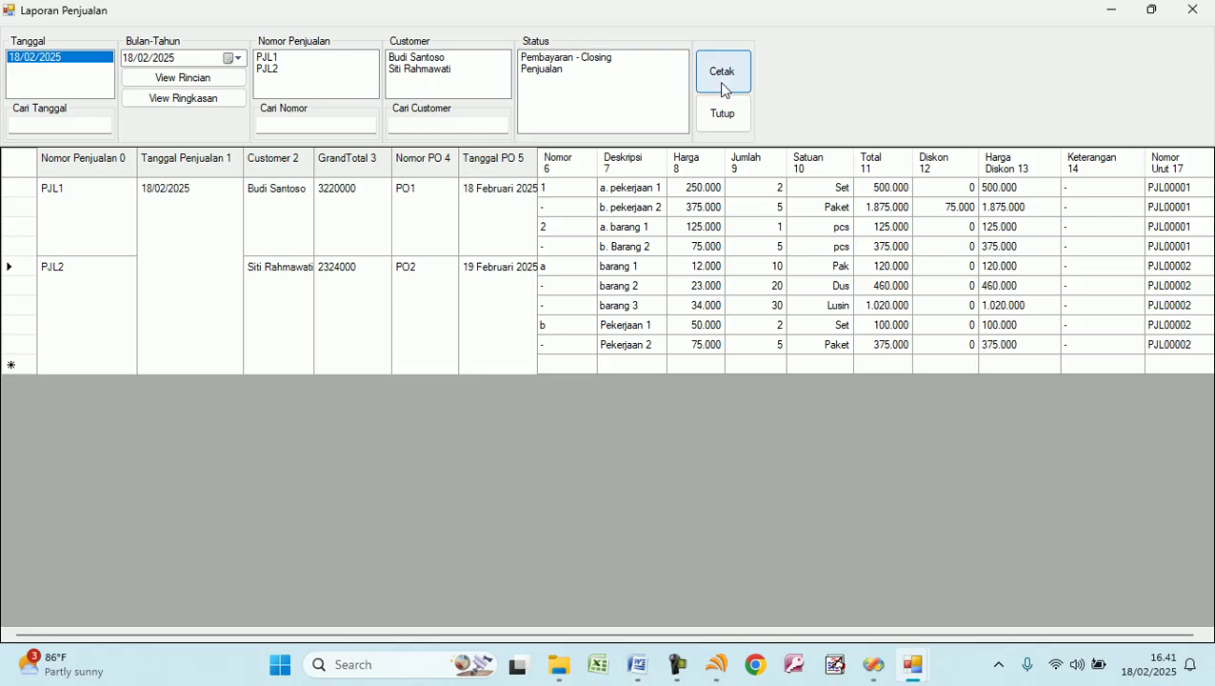
click(720, 119)
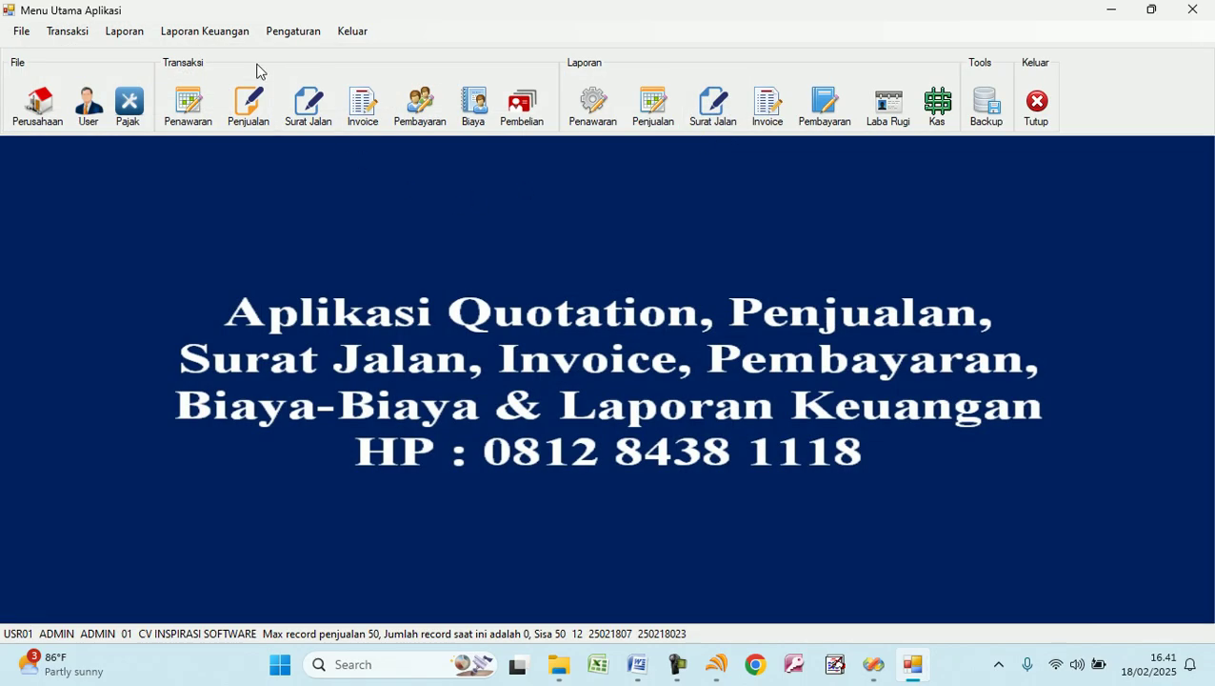
click(219, 31)
click(230, 112)
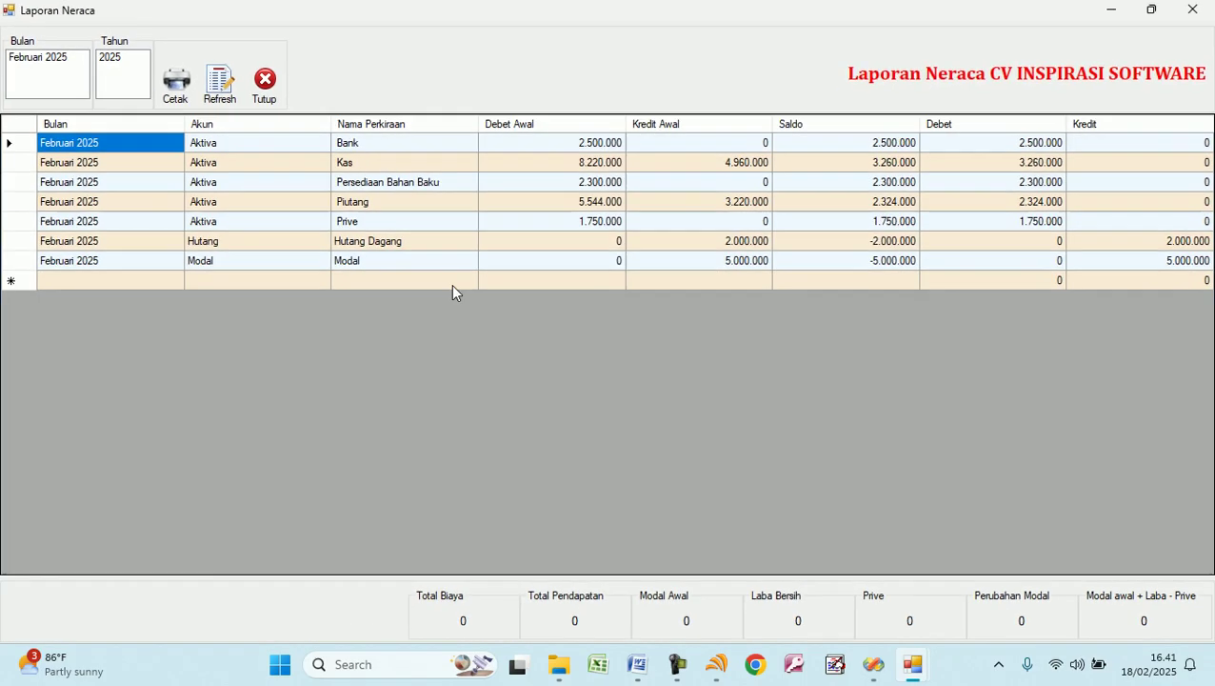
Preview the Februari 2025 balance sheet and check Laba Bersih and both totals at 12.134.000.
click(36, 61)
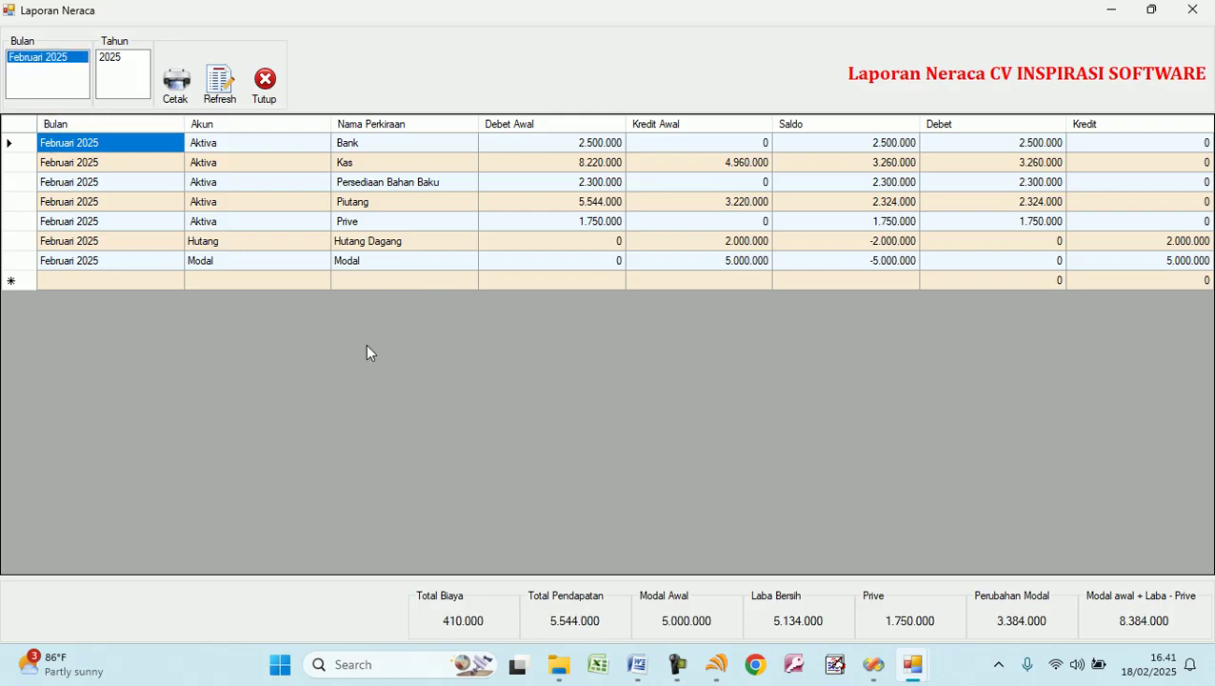
click(176, 84)
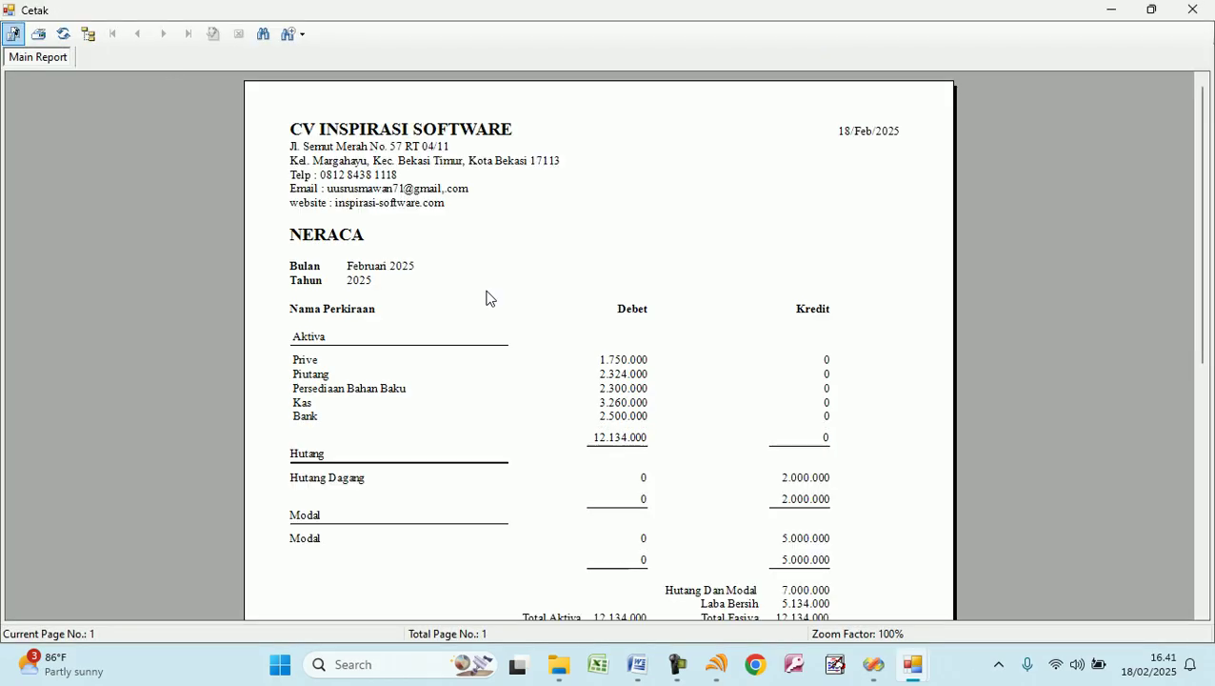
scroll(581, 370, down, 3)
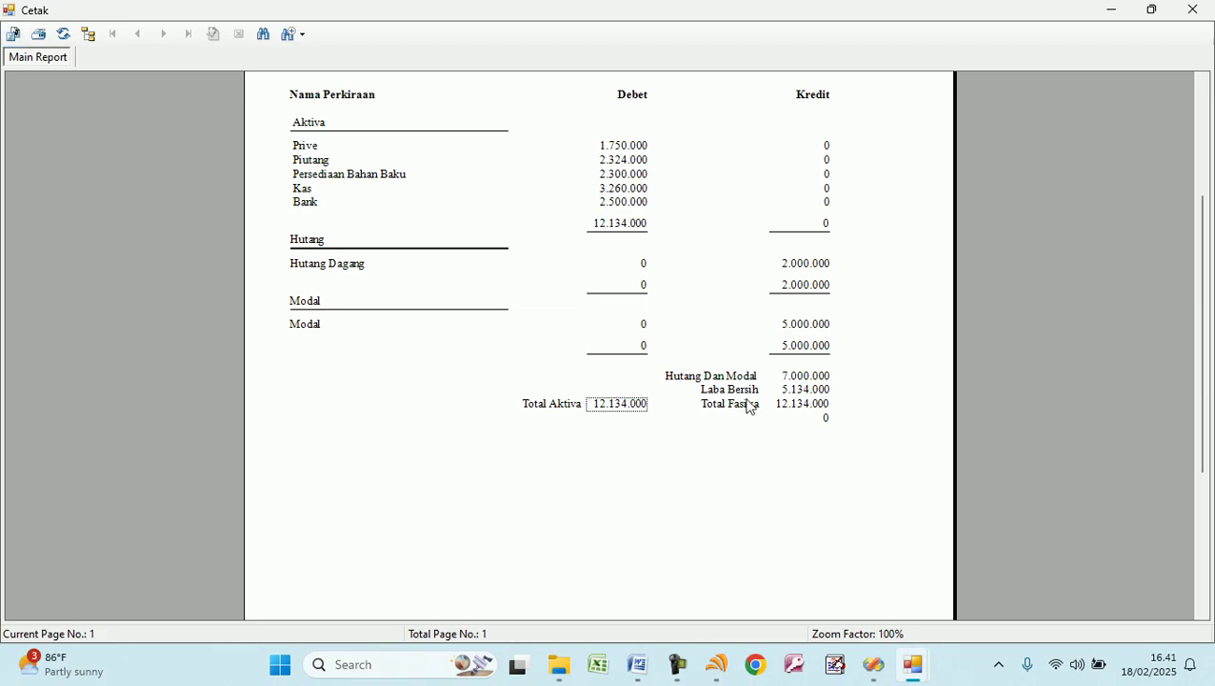
click(804, 394)
click(801, 404)
click(619, 405)
click(805, 407)
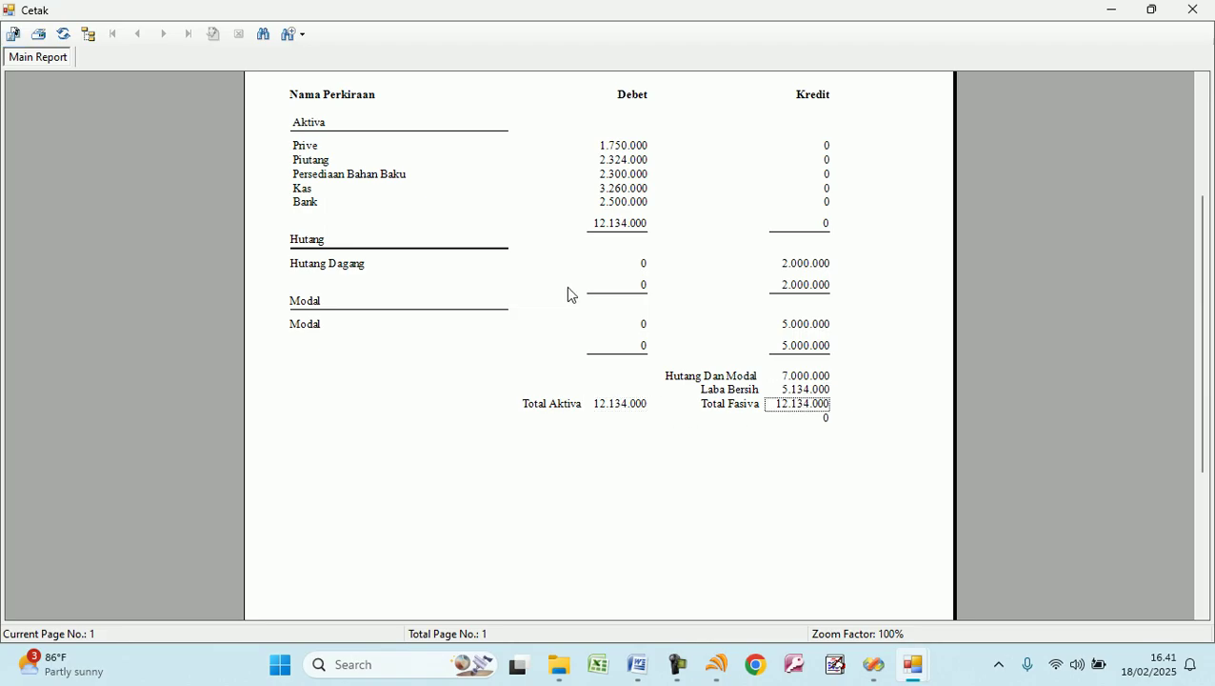
Verify Prive 1.750.000, Piutang 2.324.000, Persediaan 2.300.000 and Hutang Dagang 2.000.000, then close the preview.
click(311, 151)
click(611, 149)
click(333, 161)
click(614, 160)
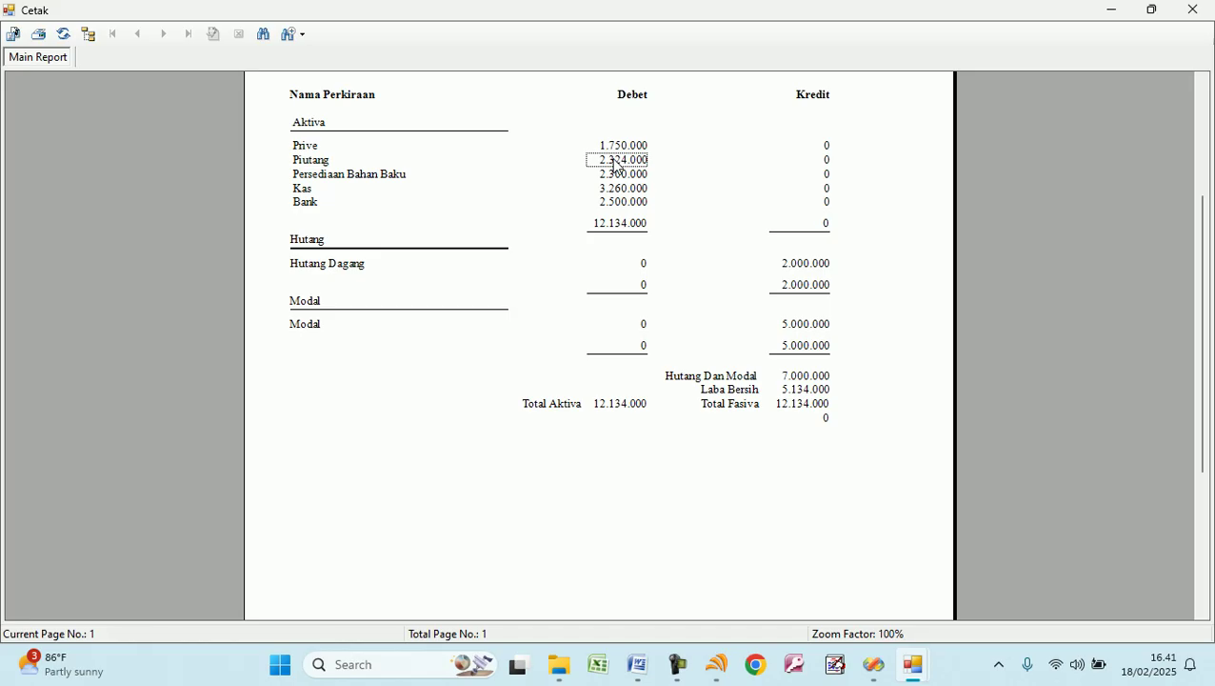
click(618, 176)
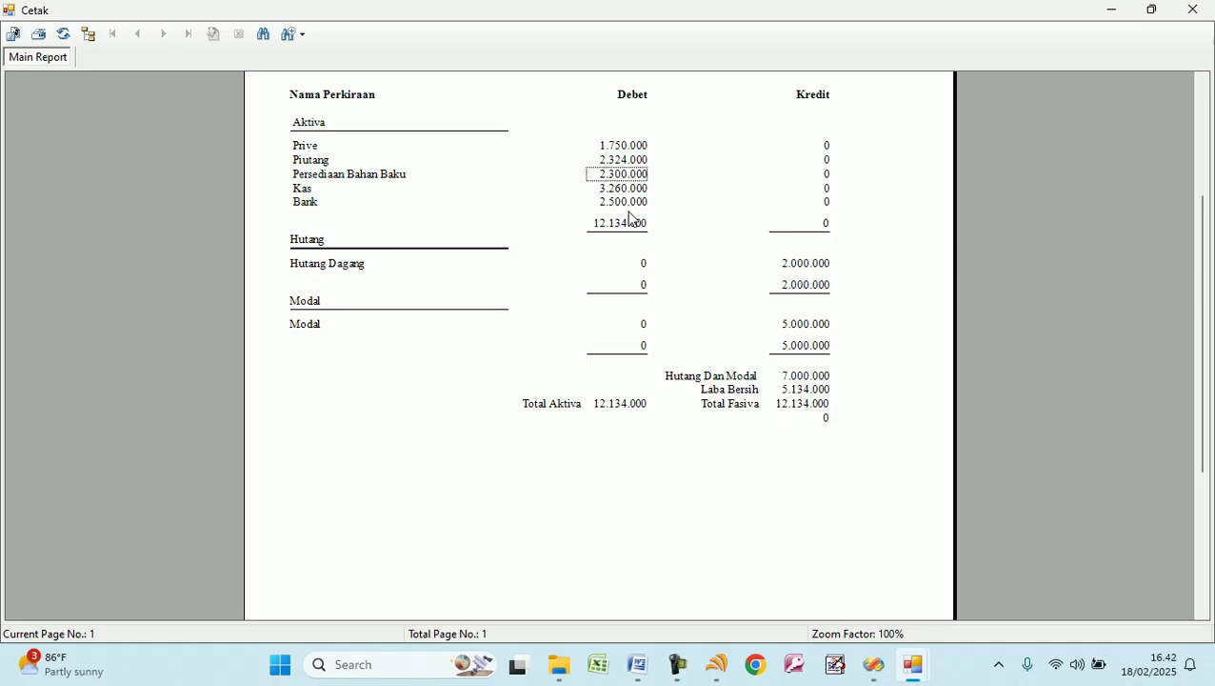
click(810, 266)
click(812, 286)
click(809, 266)
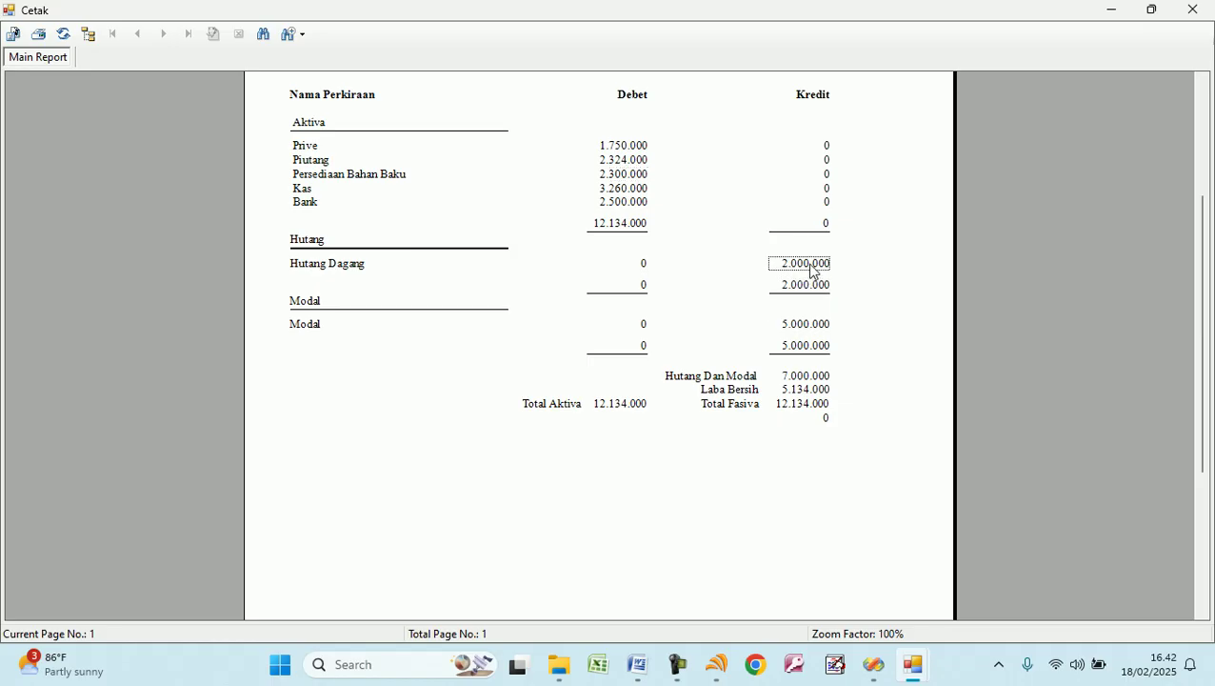
click(633, 407)
click(766, 411)
scroll(769, 373, up, 3)
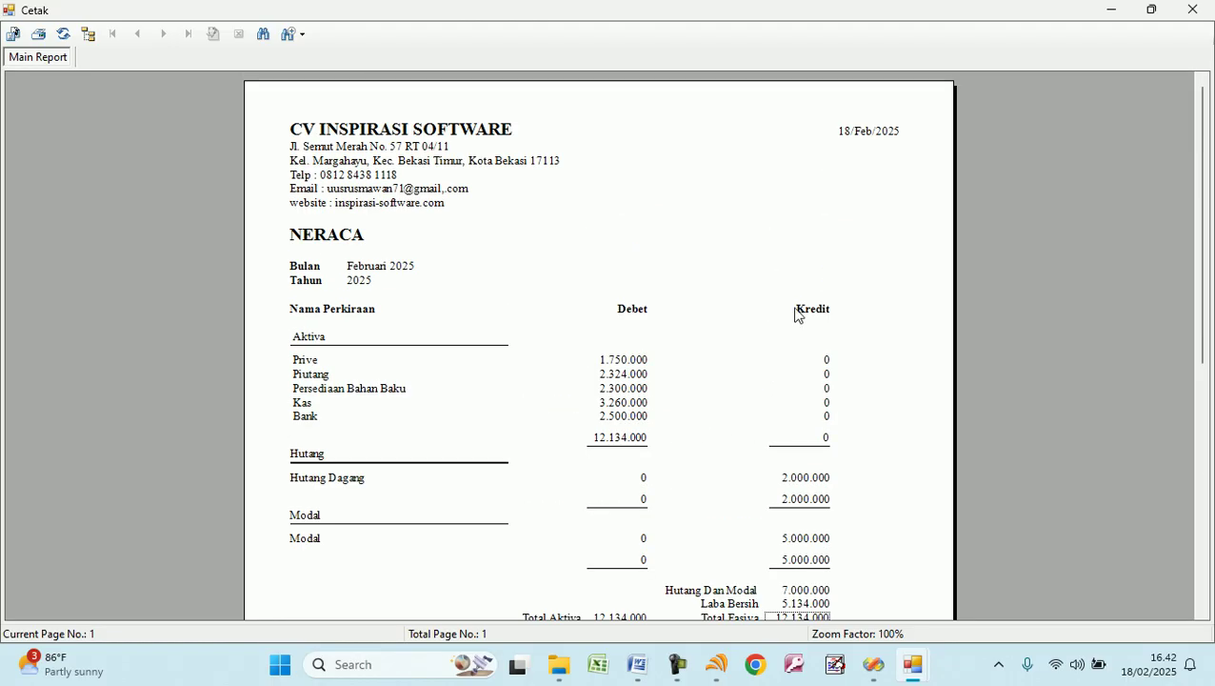
click(1192, 9)
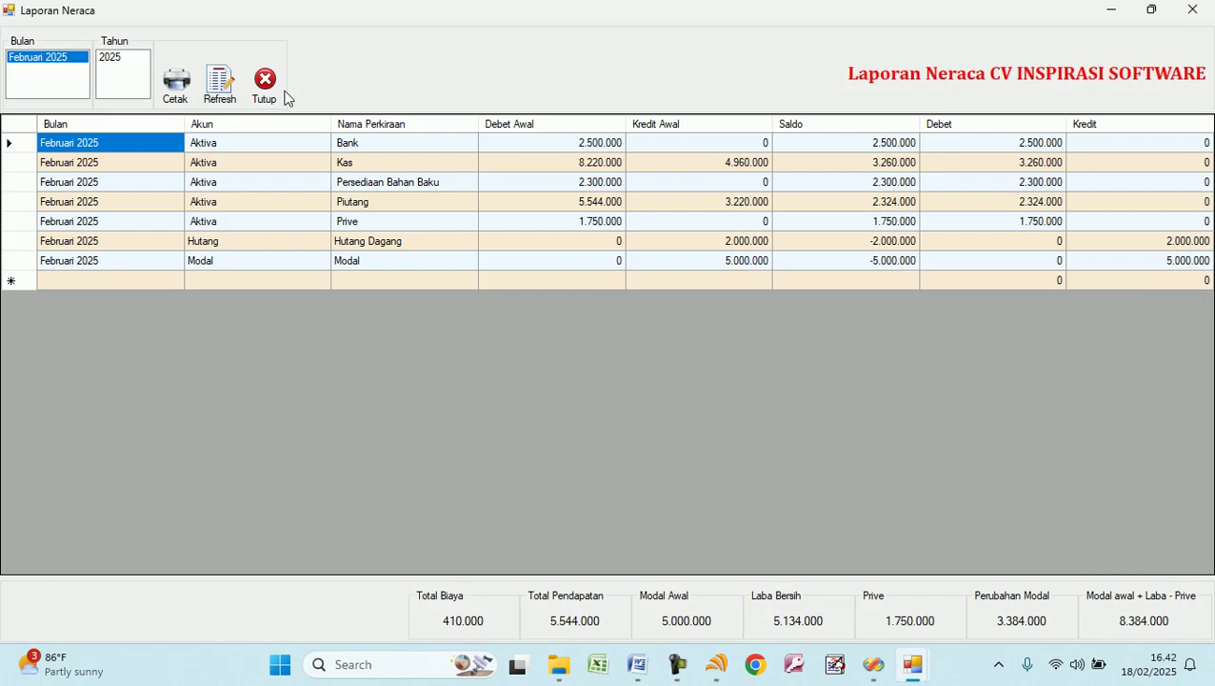
Close the balance sheet and reload the 18/02/2025 delivery-note report before closing it.
click(288, 97)
click(730, 126)
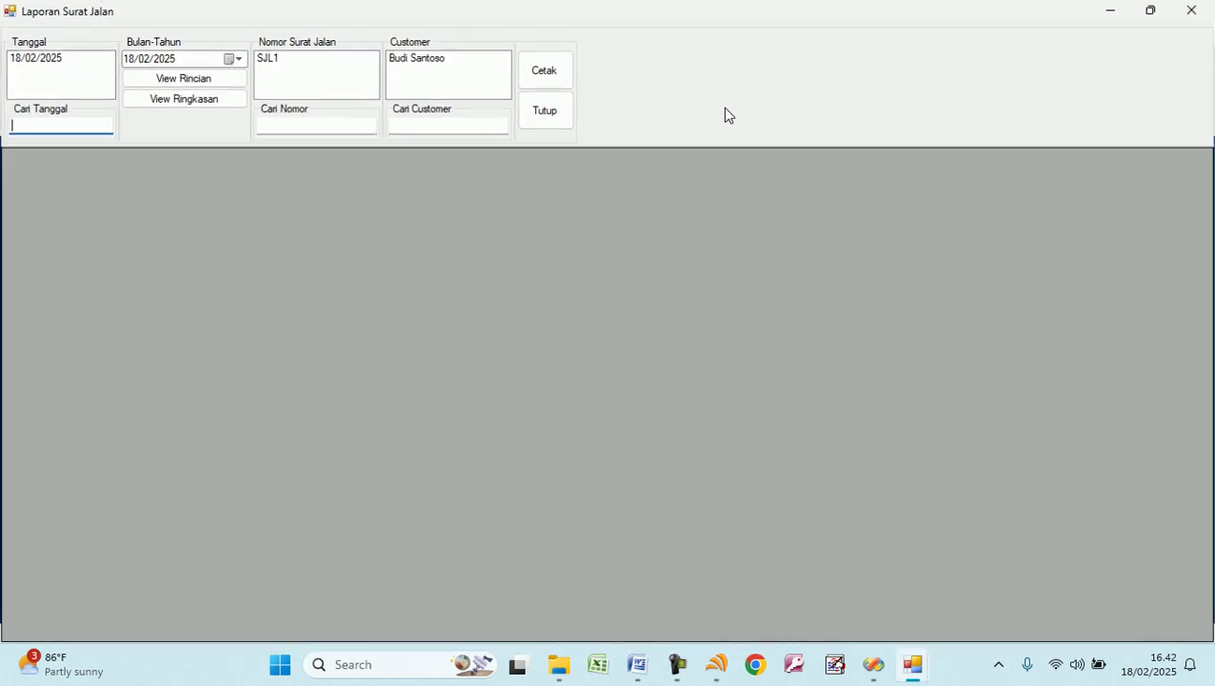
click(59, 59)
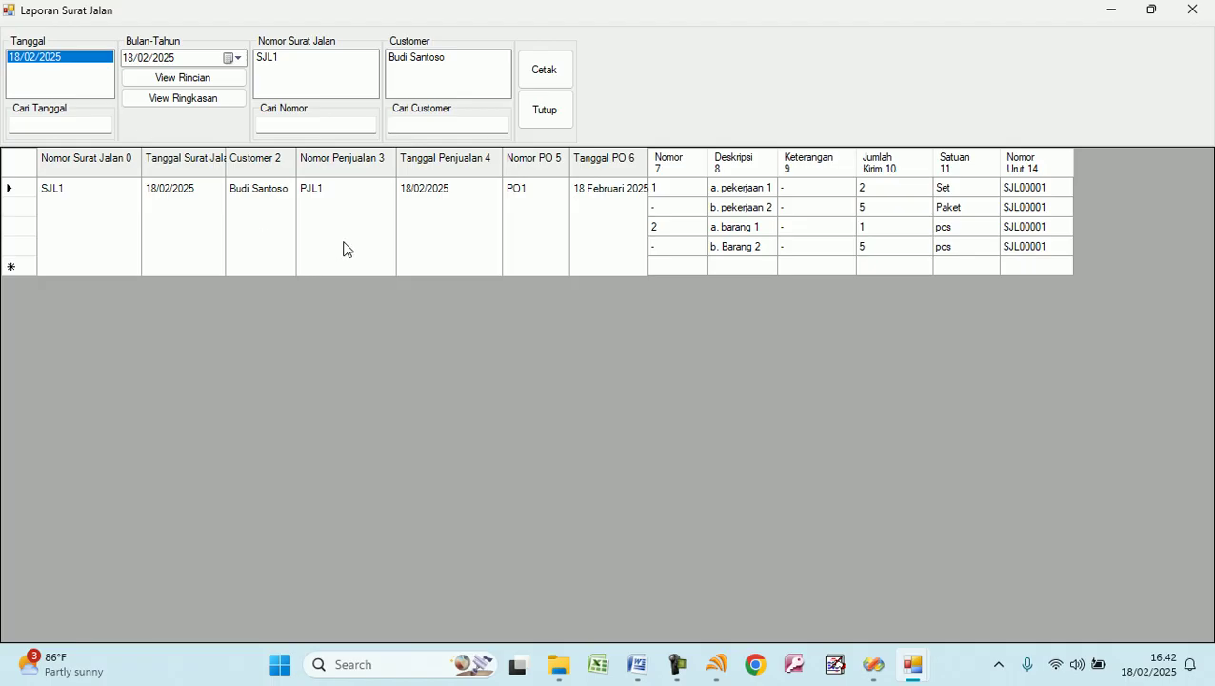
click(562, 111)
Preview the 18/02/2025 invoice report for INV1 and view its details.
click(768, 107)
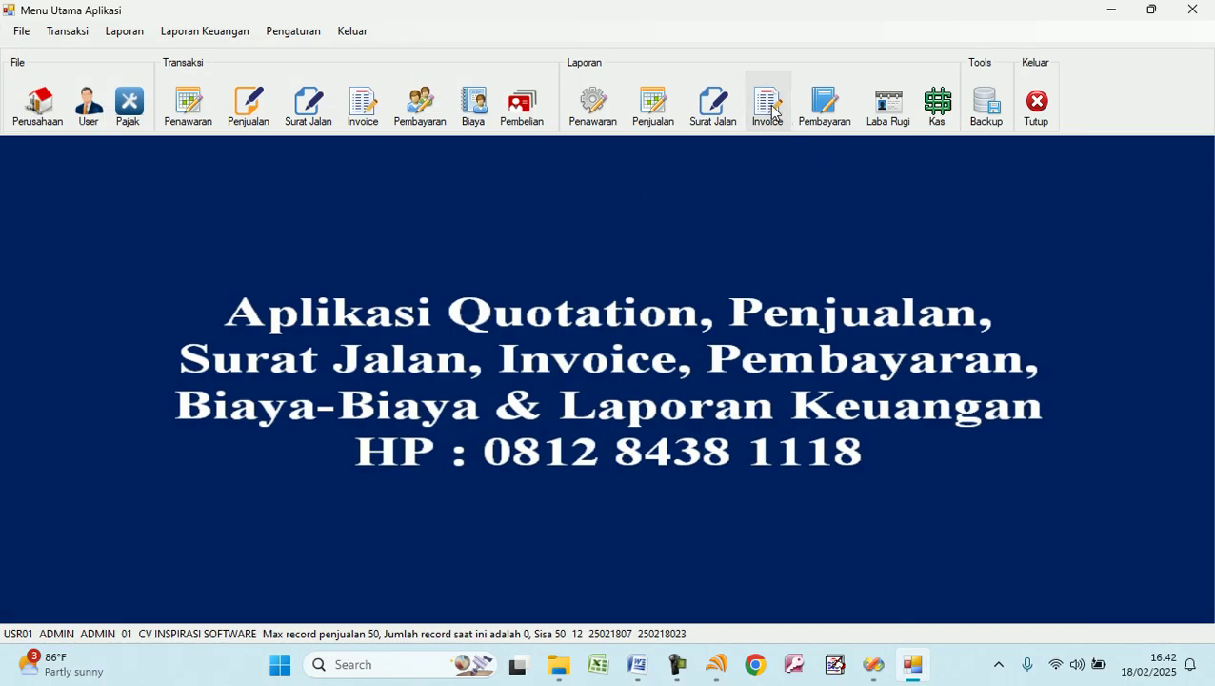
click(58, 61)
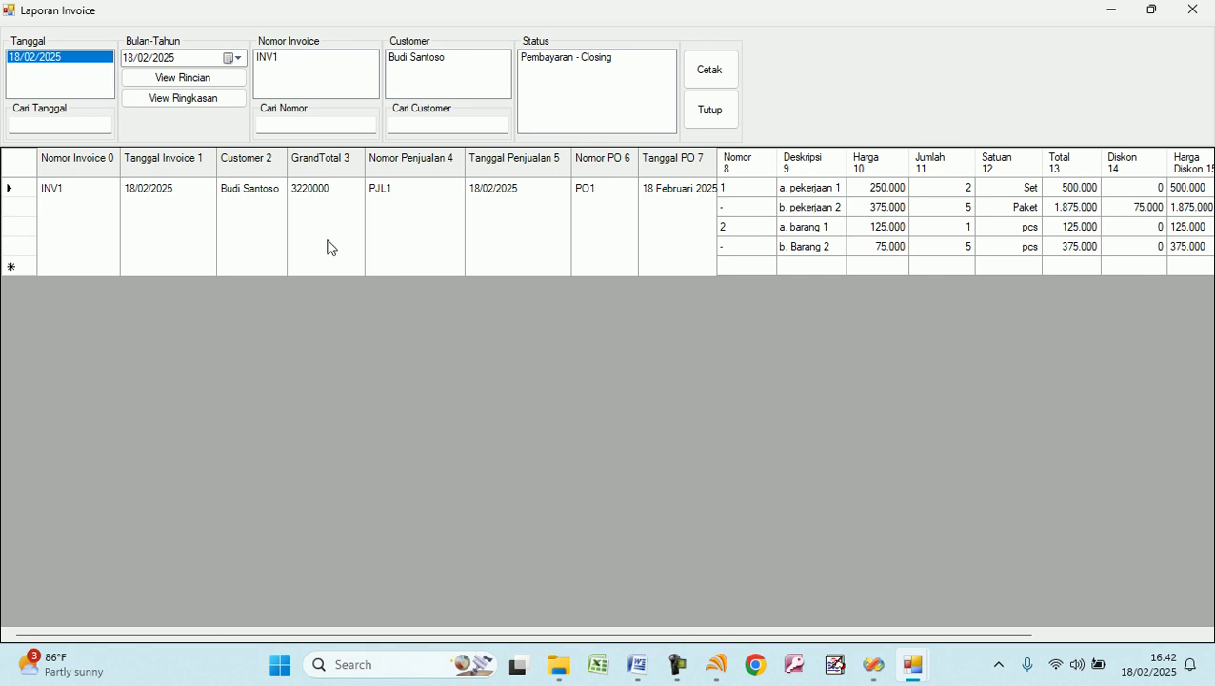
click(718, 80)
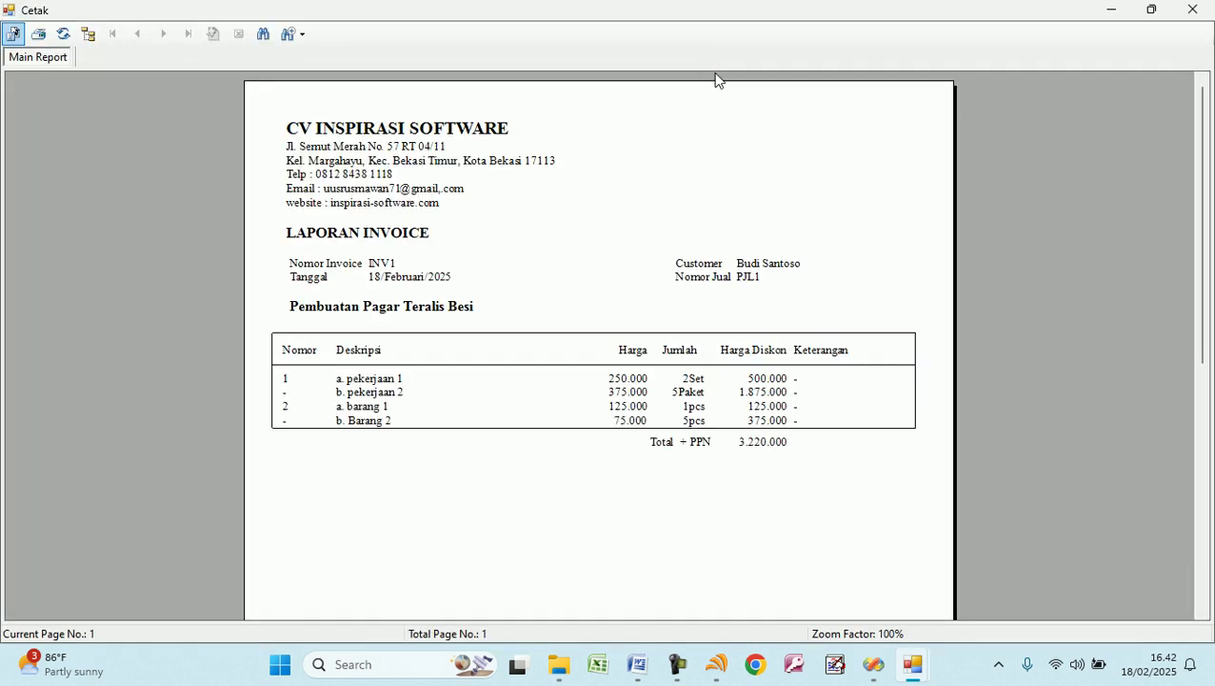
click(1196, 11)
click(183, 80)
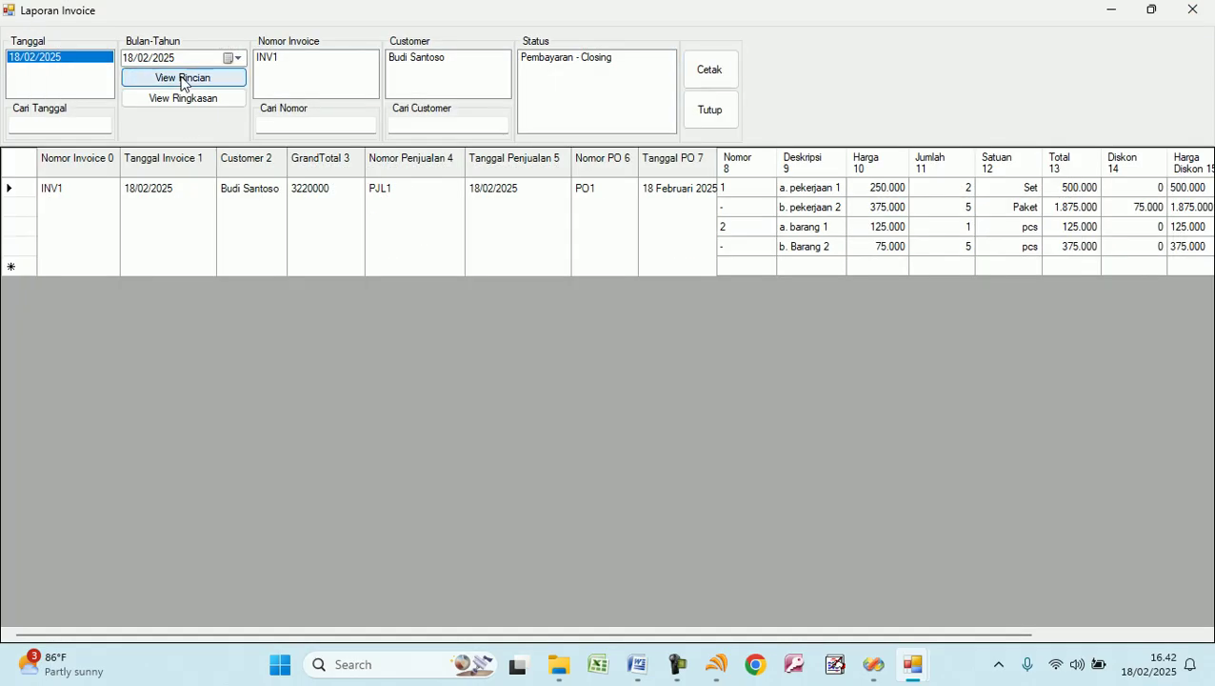
click(710, 110)
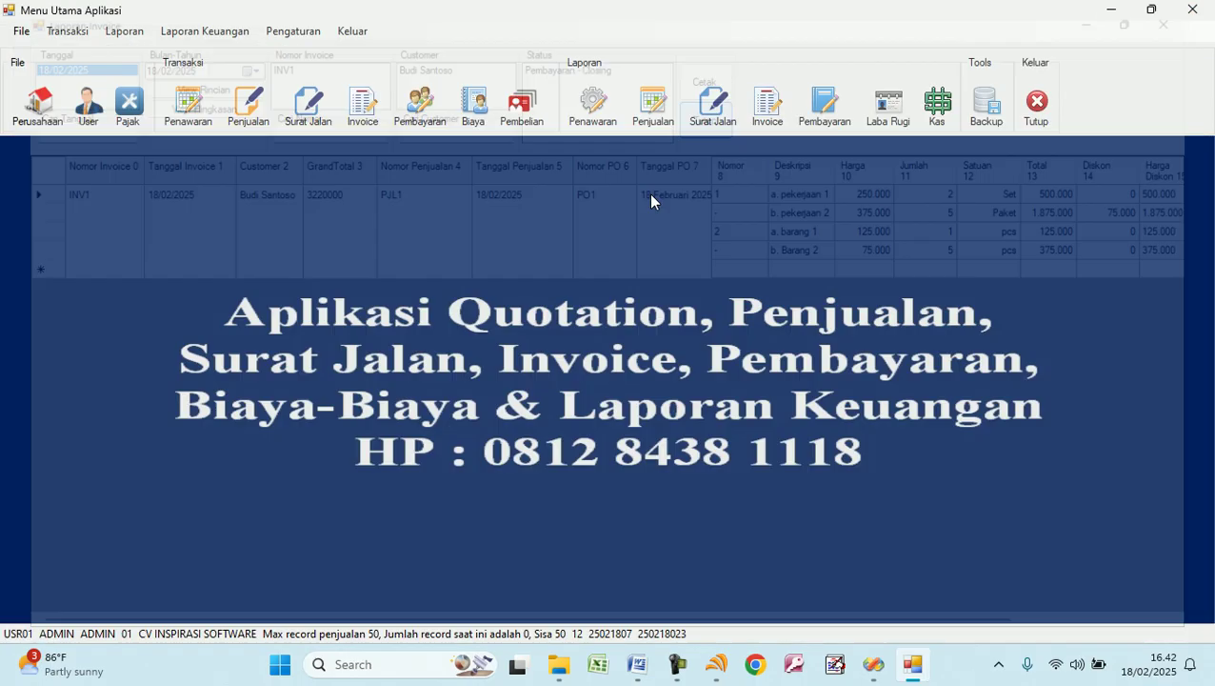
Preview the 18/02/2025 payment report listing payments 00001–00003 totalling 3.220.000.
click(811, 131)
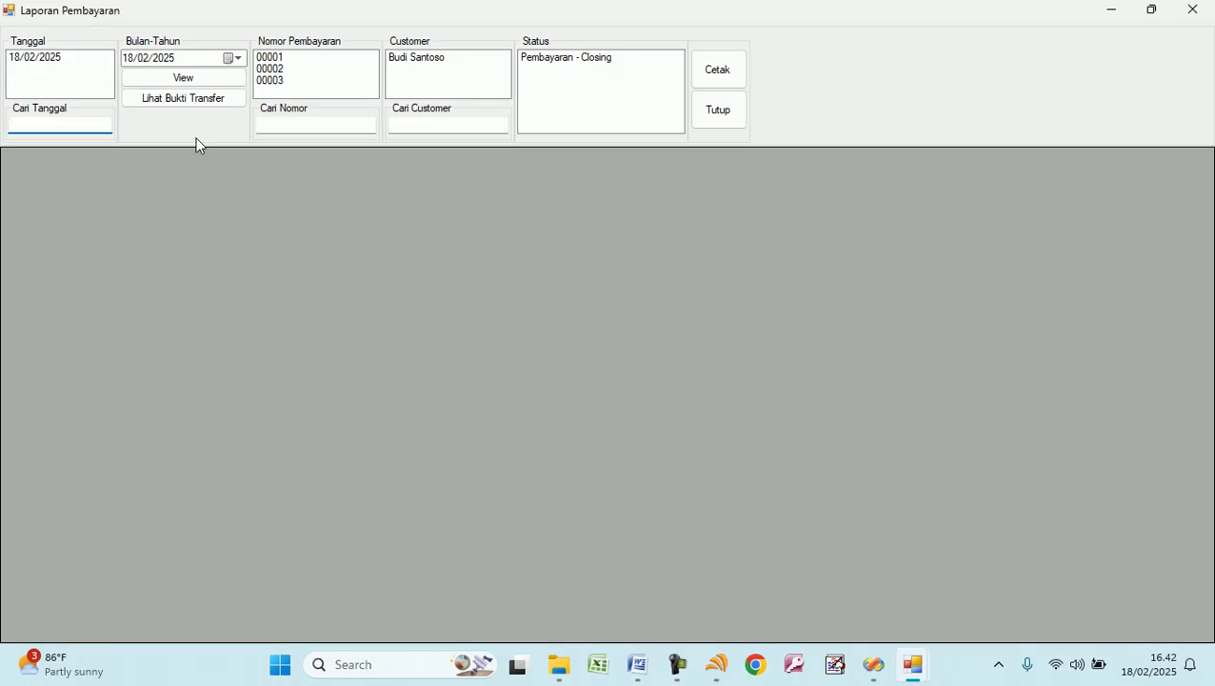
click(65, 59)
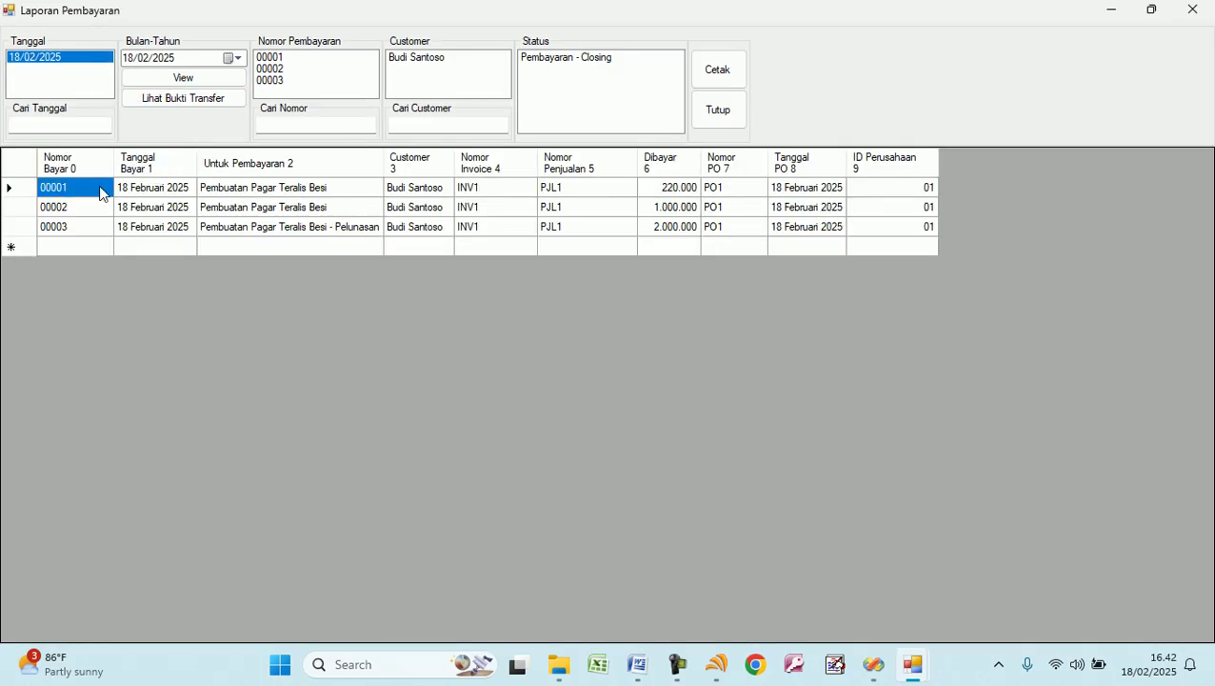
click(99, 226)
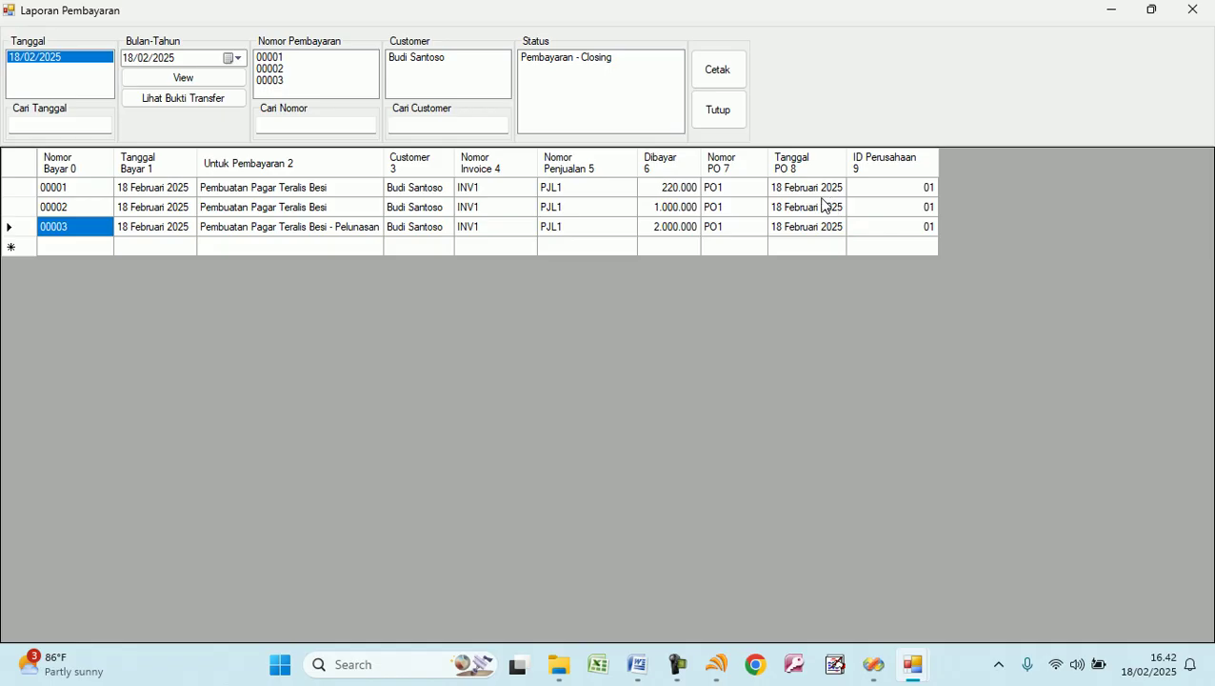
click(719, 74)
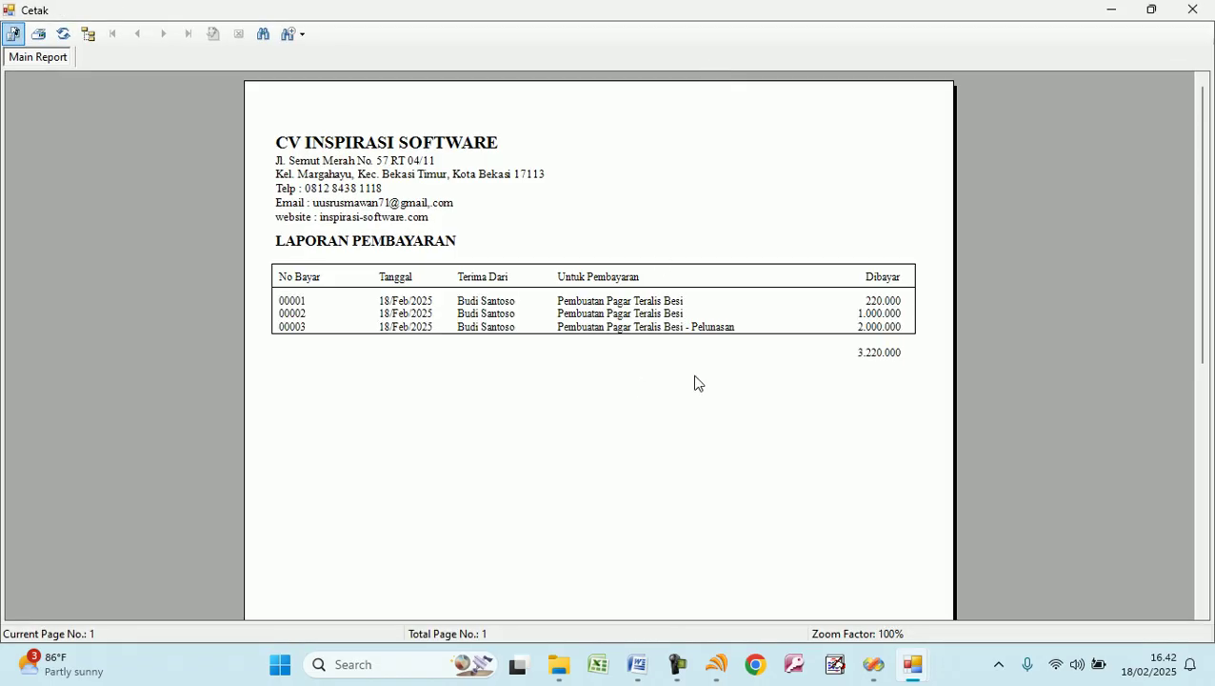
click(1190, 12)
click(714, 111)
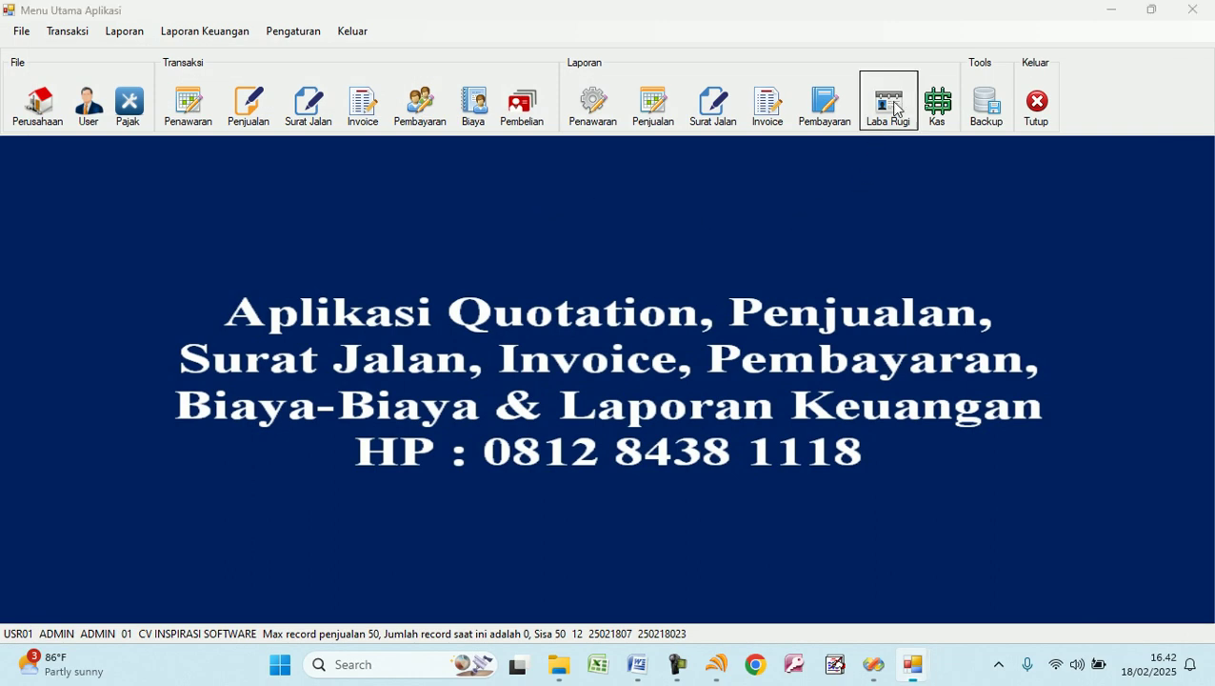
Review Laba Rugi: income 220.000, 1.000.000, 2.000.000; expenses 175.000, 235.000, 300.000; balance 510.000.
click(888, 104)
click(99, 83)
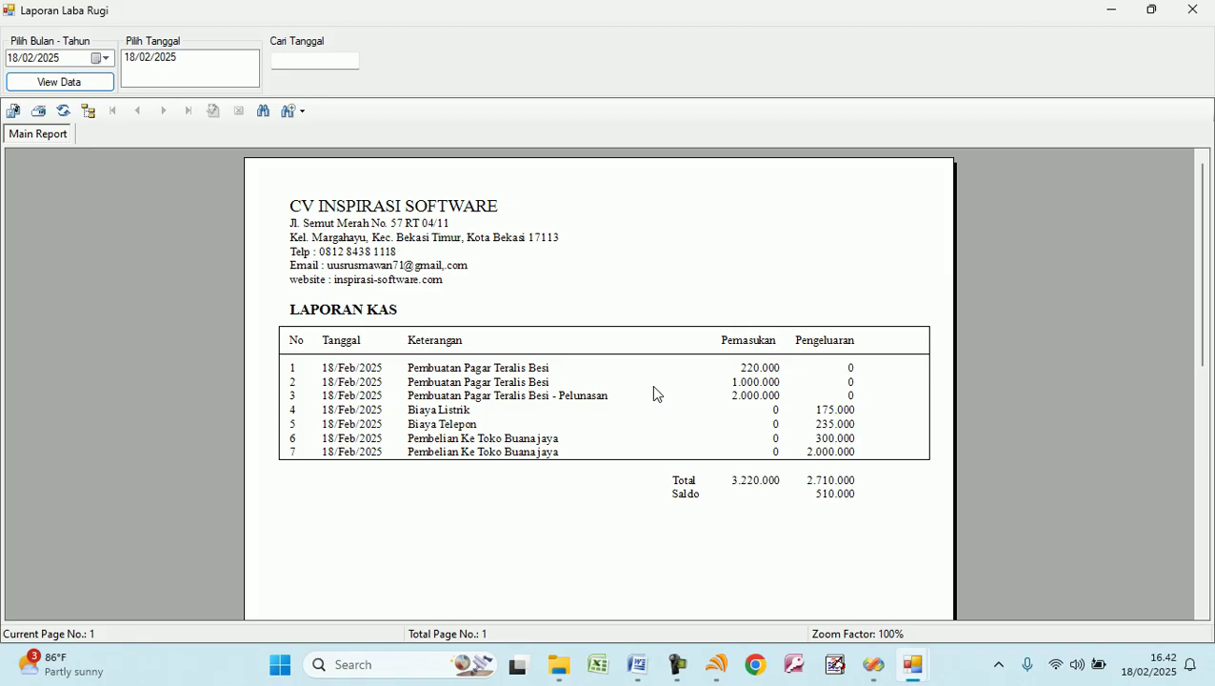
click(541, 371)
click(747, 370)
click(750, 382)
click(755, 395)
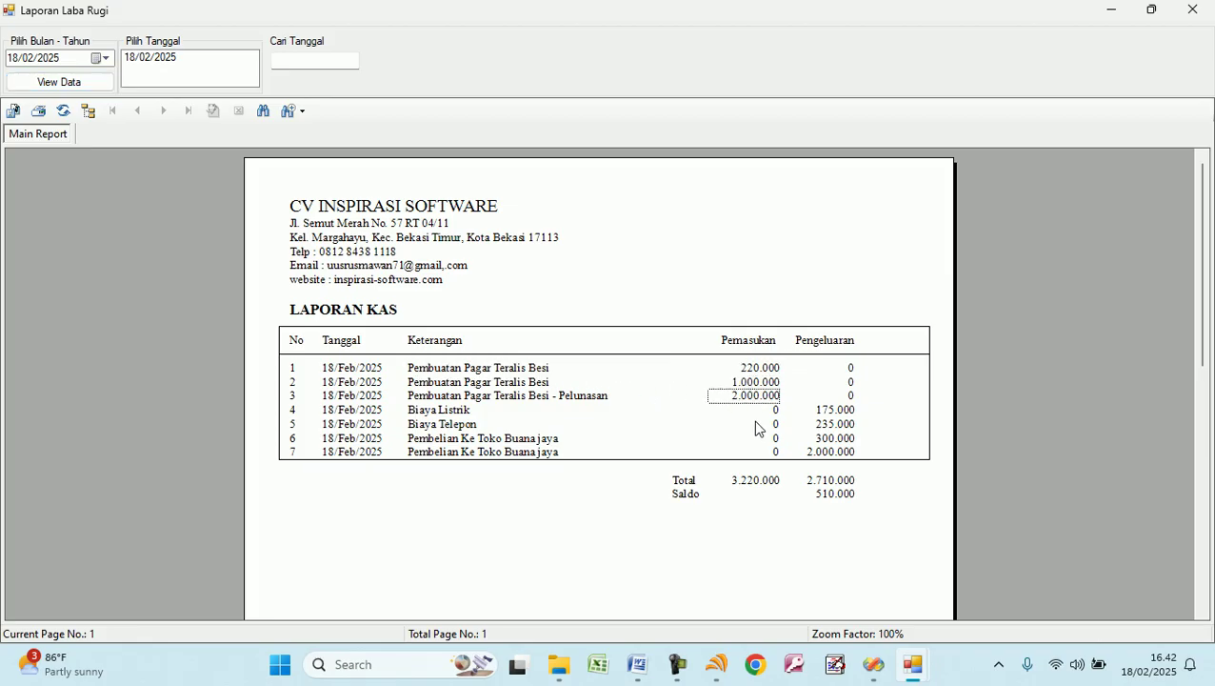
click(829, 410)
click(835, 425)
click(839, 440)
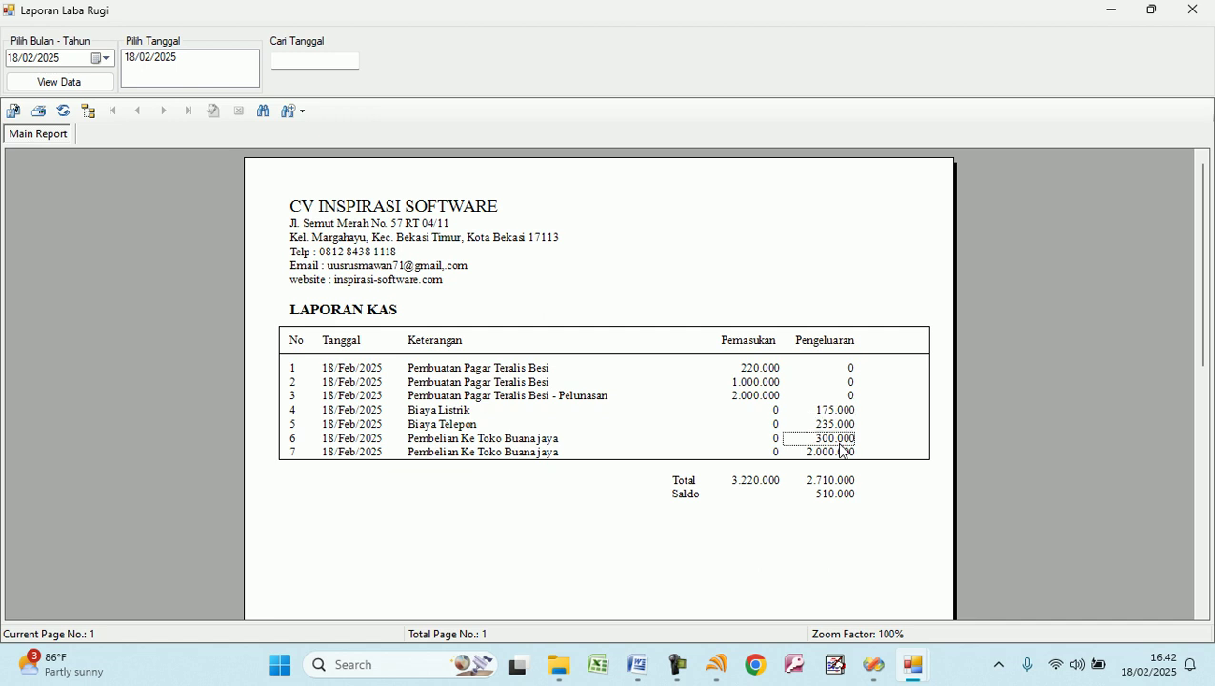
click(829, 496)
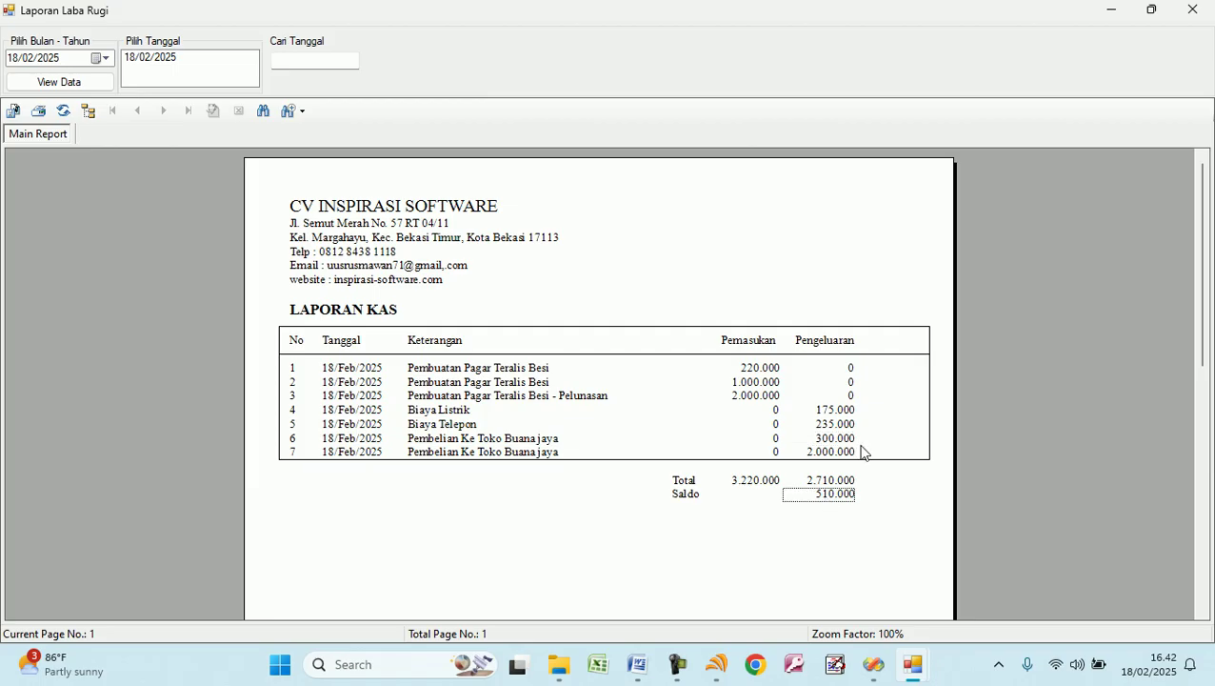
click(1192, 9)
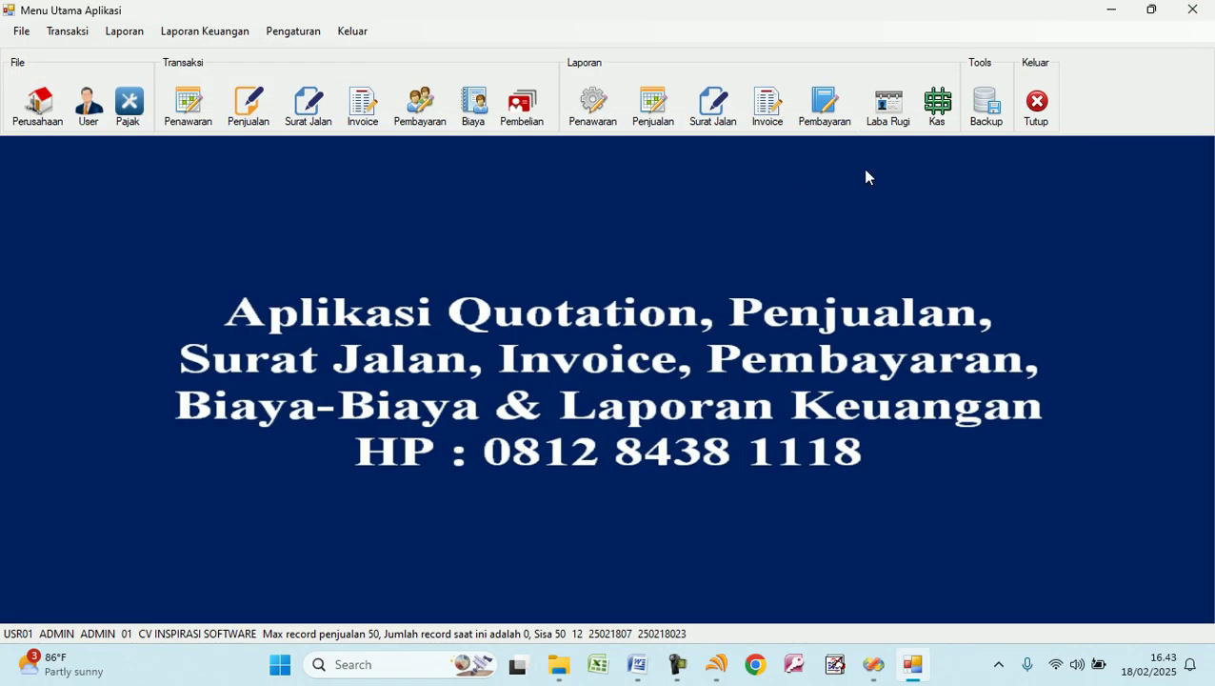
Check the 18/02/2025 daily cash report's running balances: 3.220.000, 3.045.000, 2.810.000, 2.510.000.
click(937, 104)
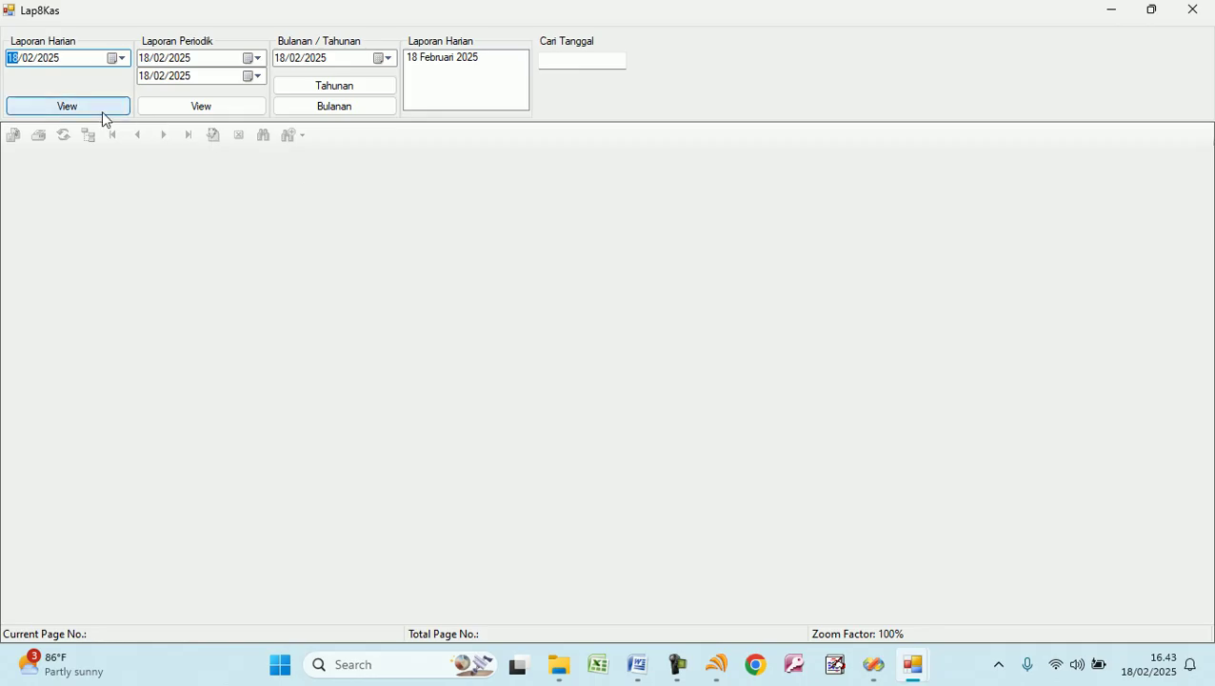
click(105, 109)
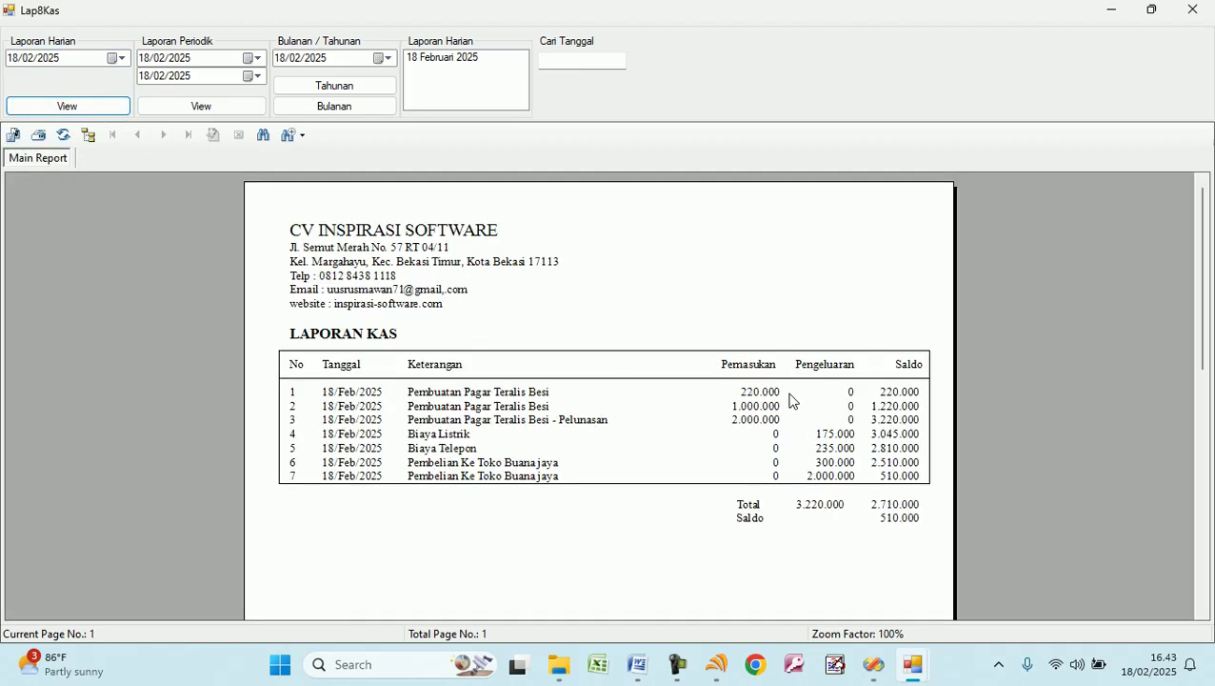
click(777, 397)
click(873, 393)
click(751, 404)
click(885, 405)
click(773, 421)
click(872, 422)
click(831, 434)
click(878, 436)
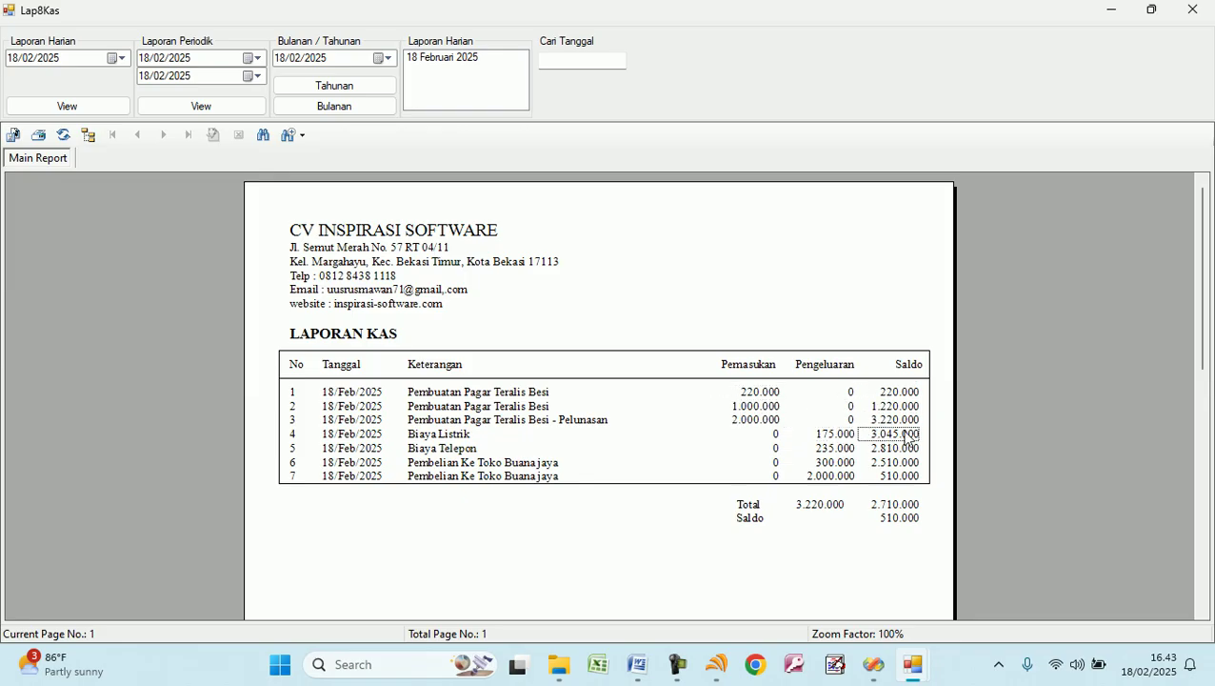
click(838, 445)
click(883, 451)
click(846, 463)
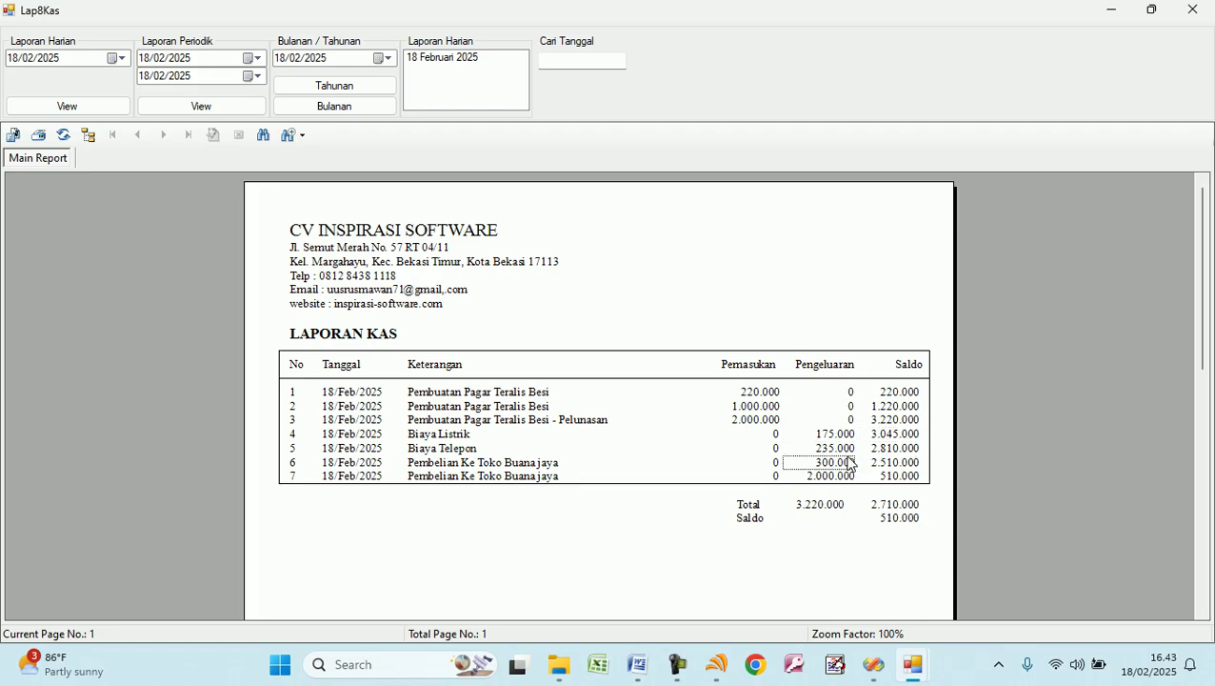
click(895, 465)
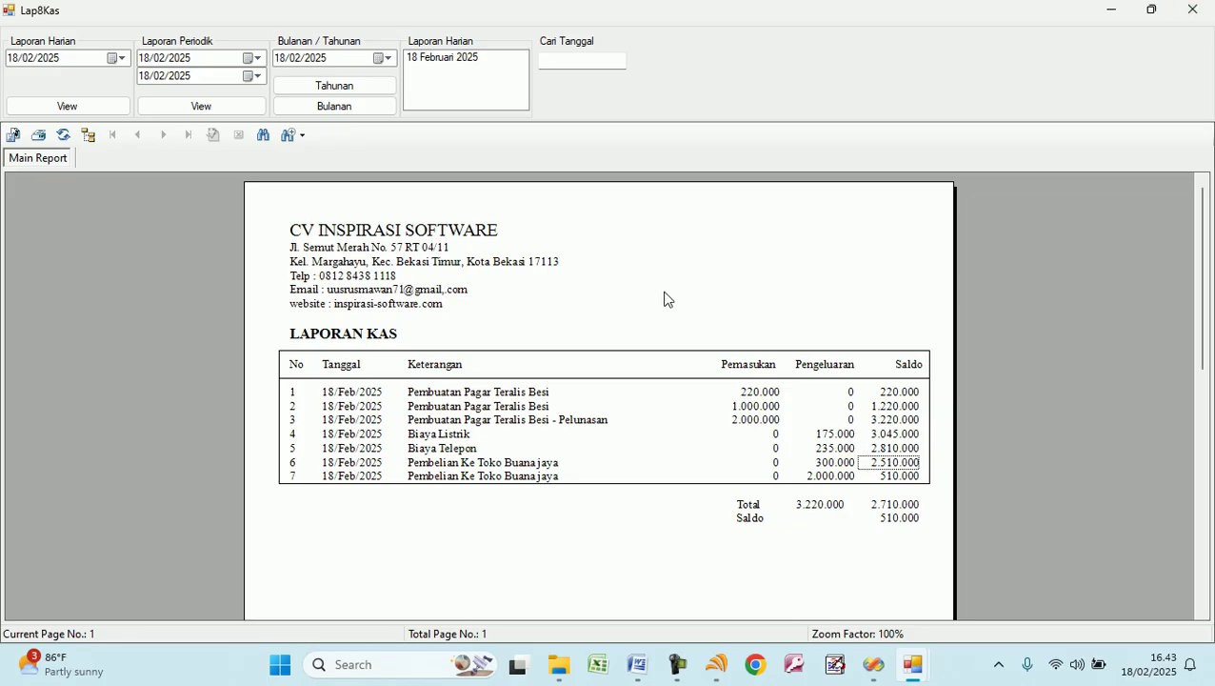
click(1192, 10)
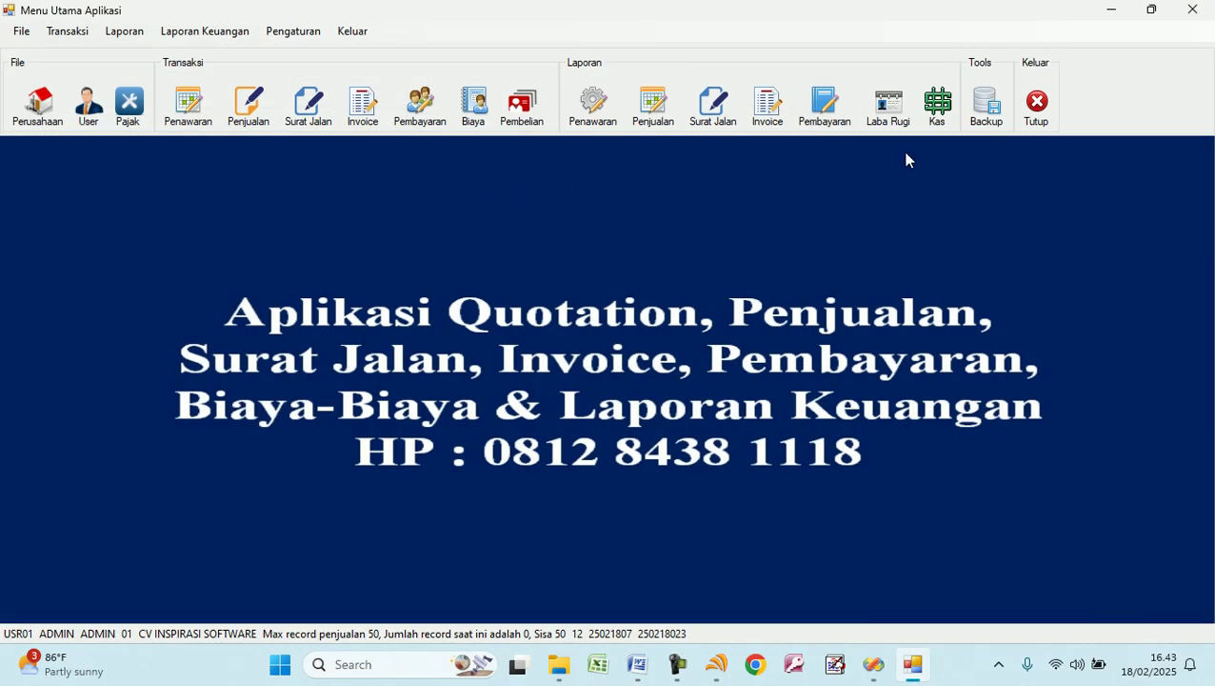
Back up the database and acknowledge the success message.
click(985, 110)
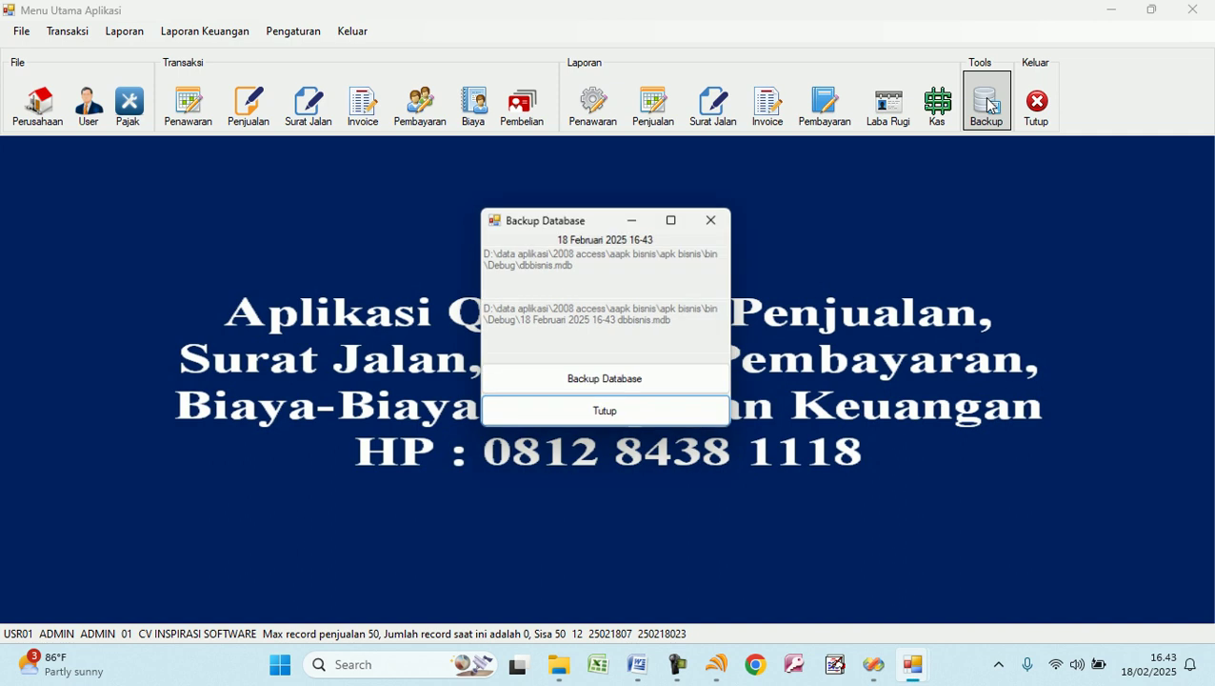
click(637, 383)
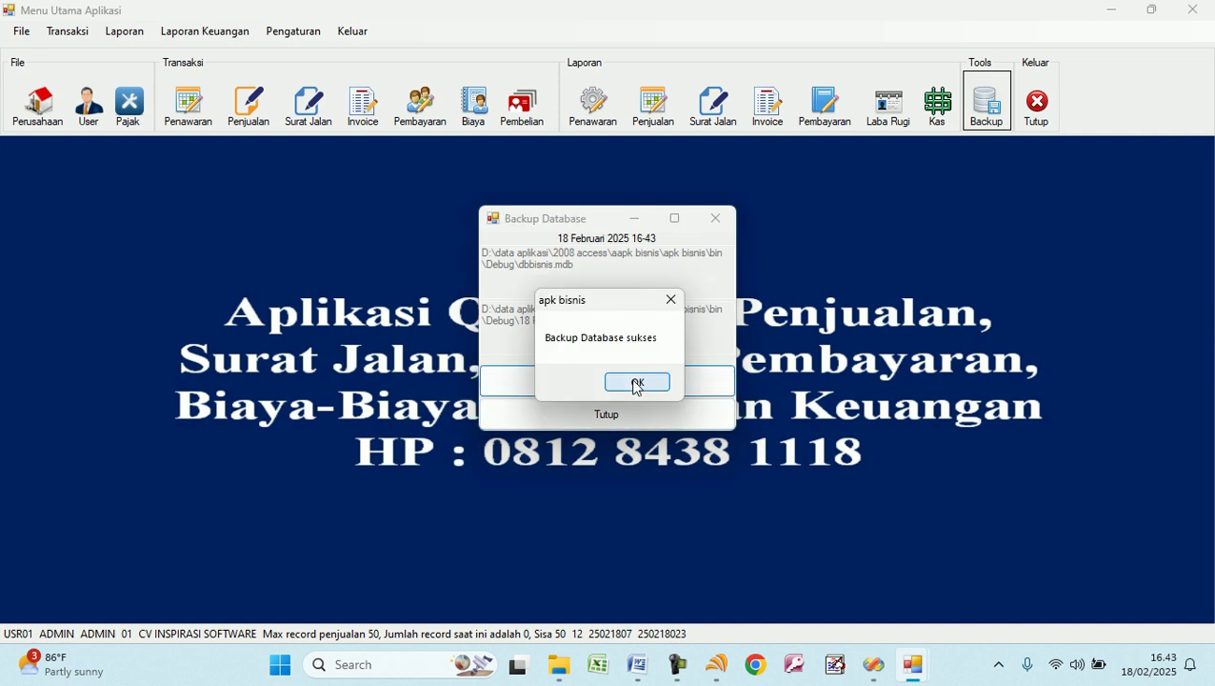
click(638, 383)
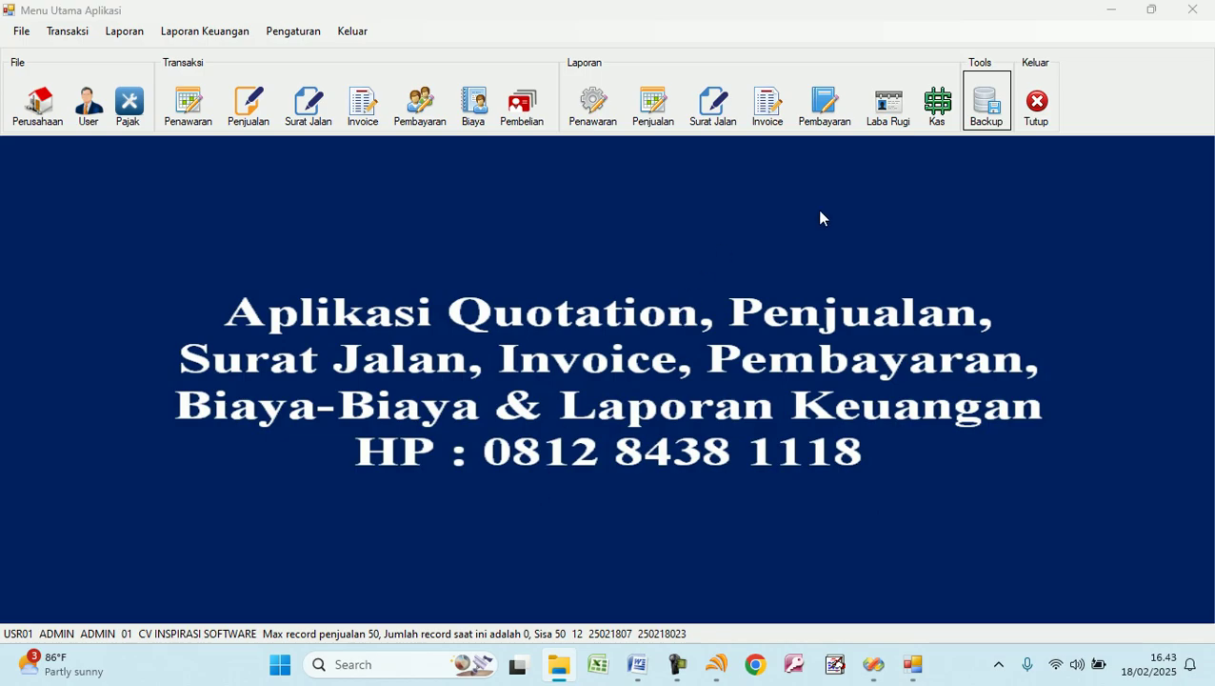
Open and close the price quotation form to return to the main menu.
click(305, 246)
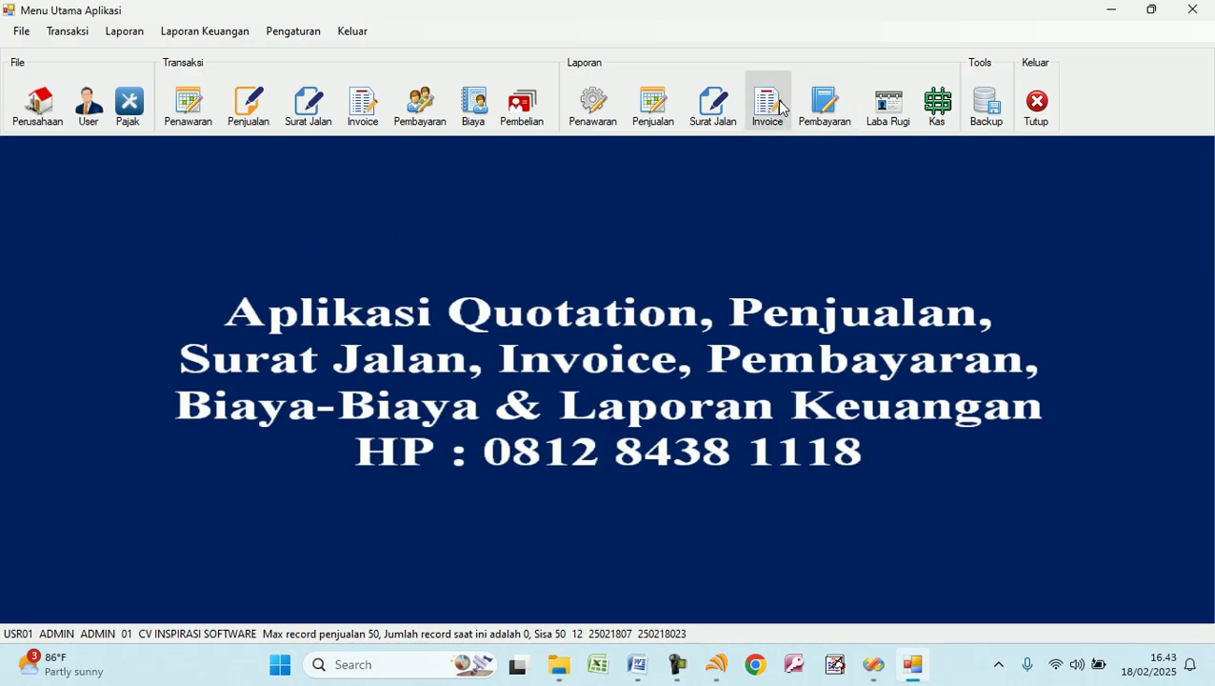
click(192, 124)
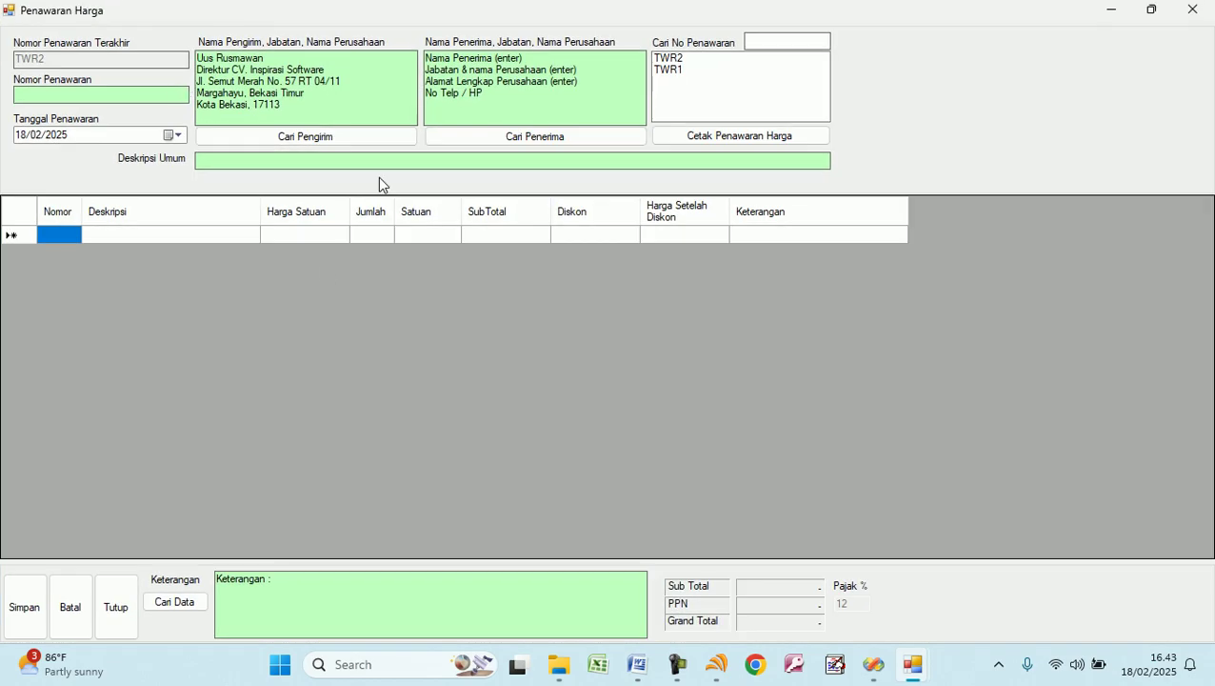
click(122, 614)
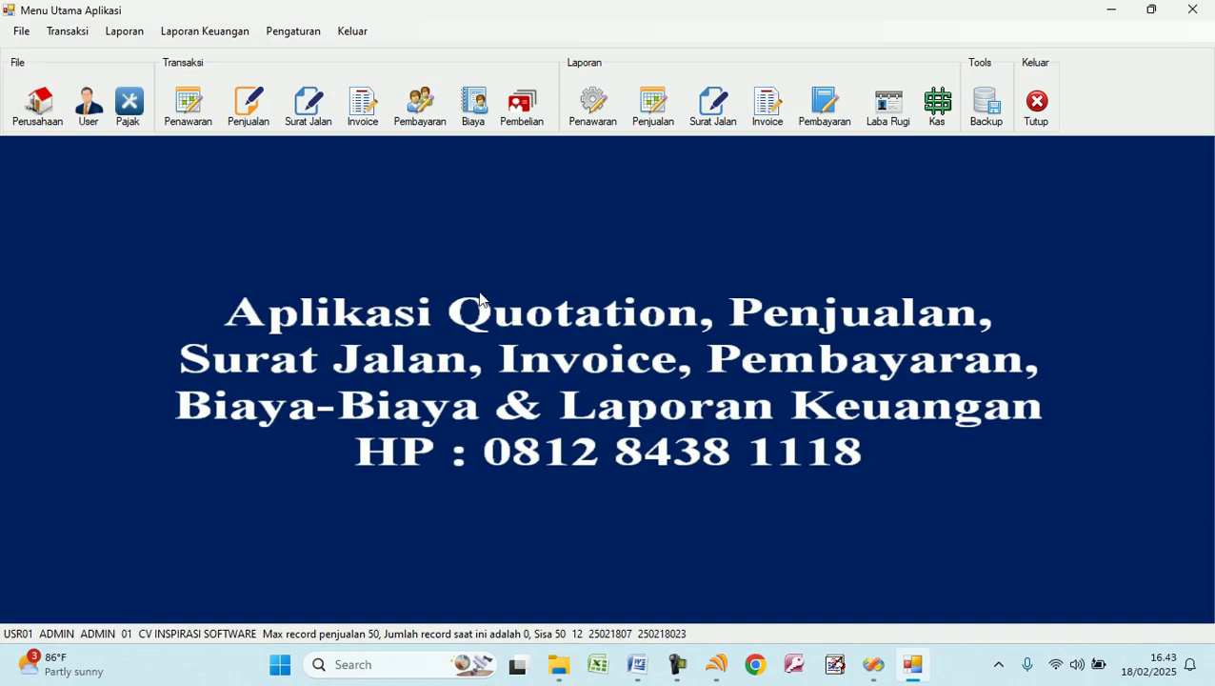